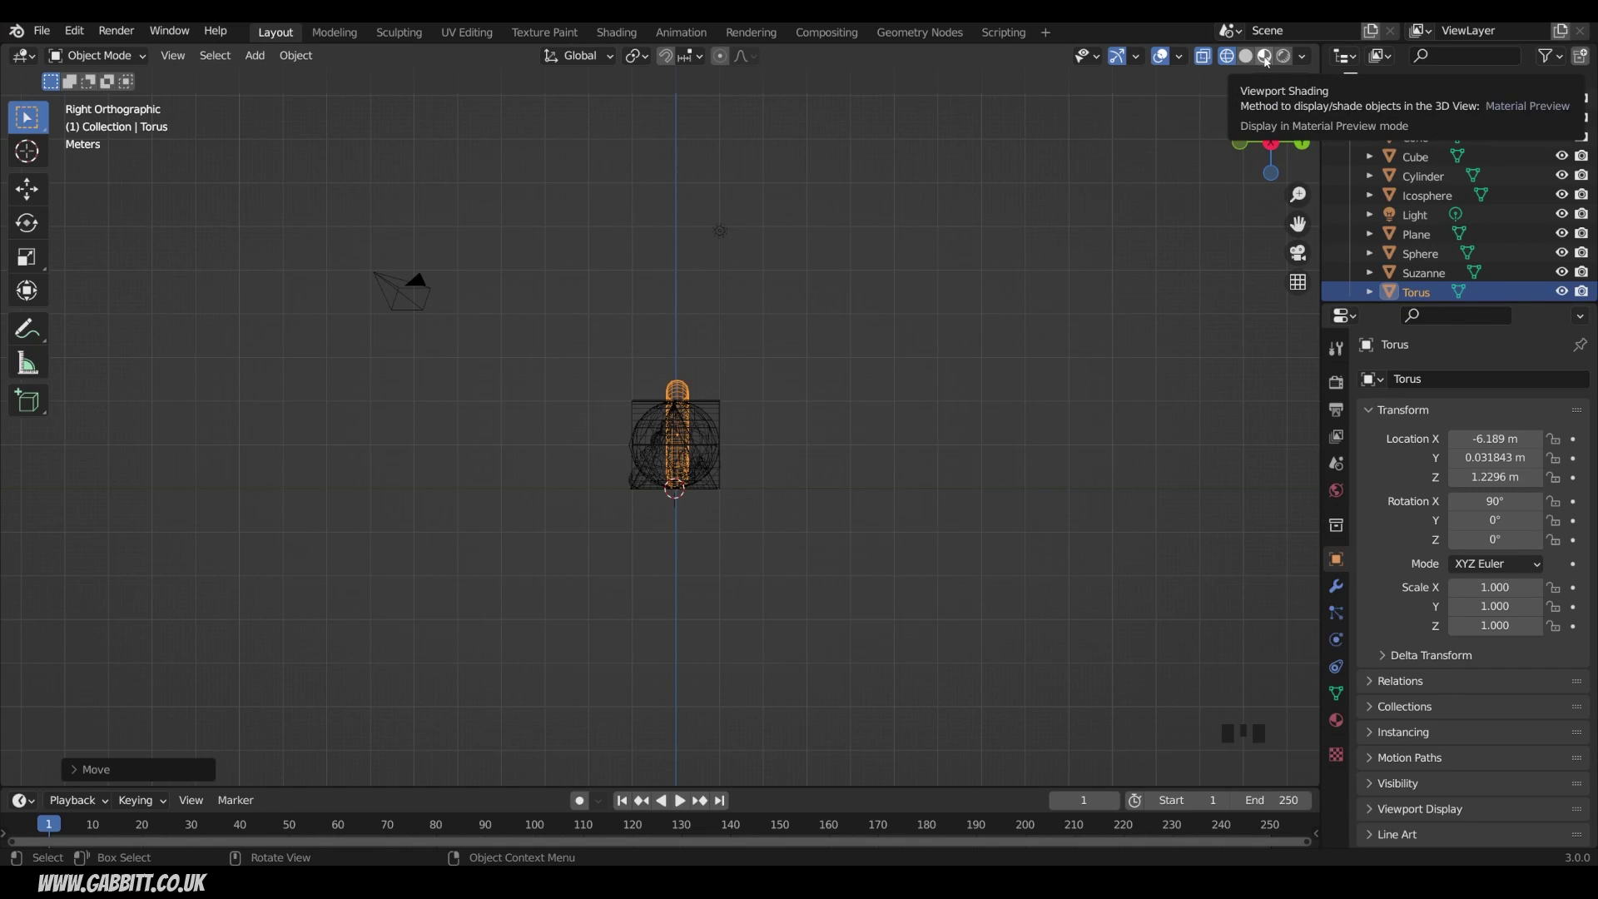
Preview the row of objects in Material Preview shading, then set the viewport shading to Rendered.
click(1265, 56)
middle_drag(698, 381, 837, 403)
scroll(844, 404, down, 1)
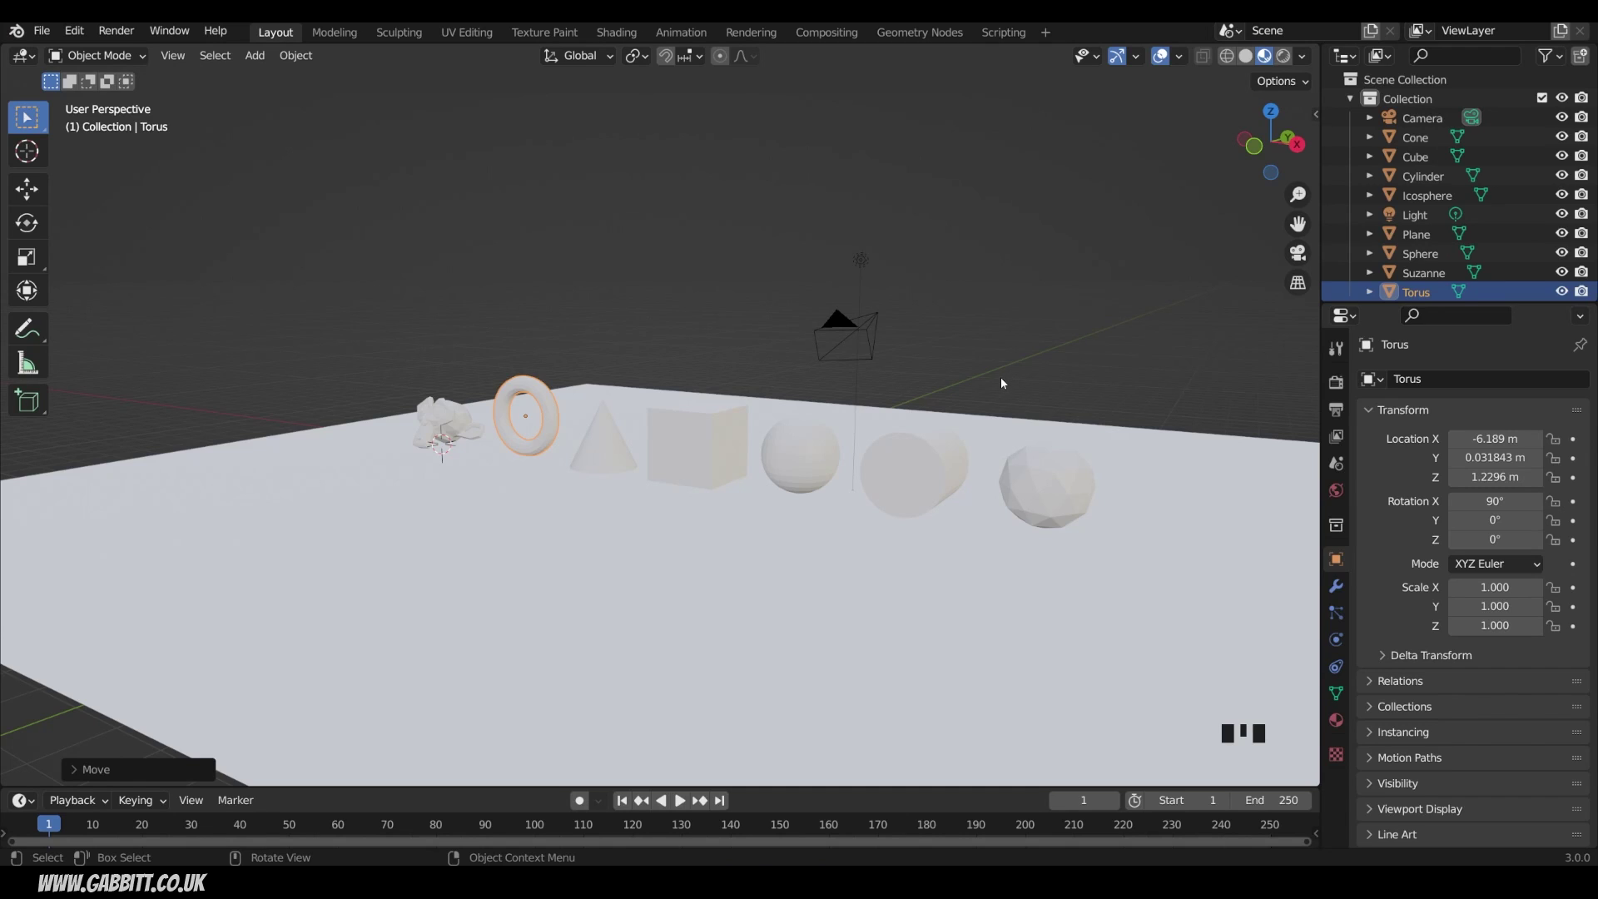
click(1283, 56)
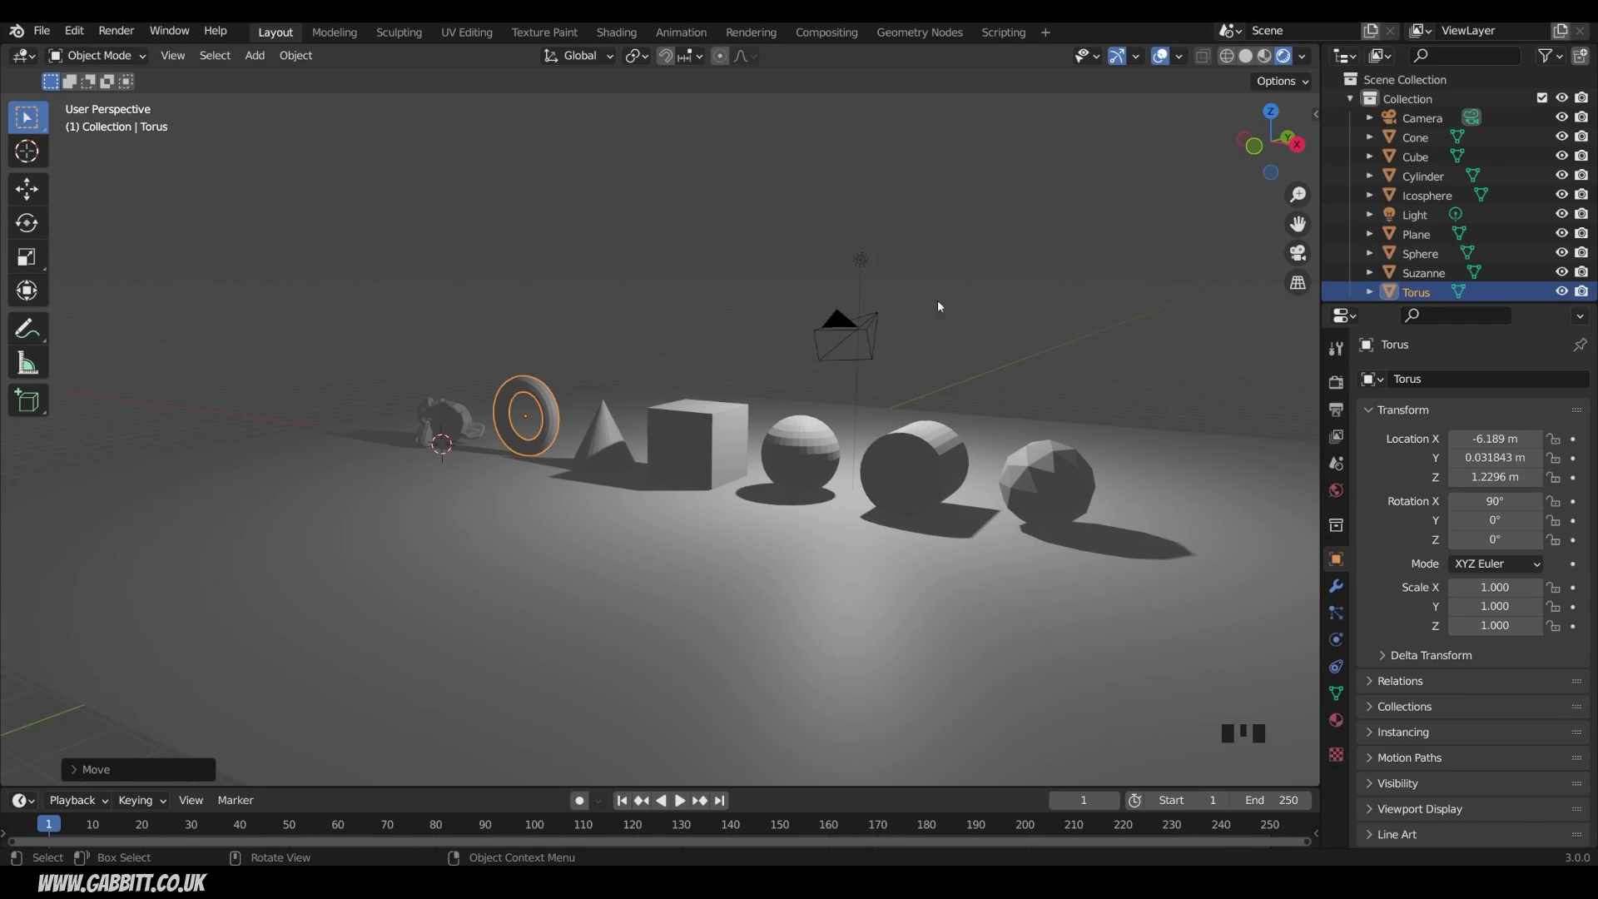
Move the light along the row of objects to about X 6.32 m, Y 2.45 m, Z 5.95 m.
click(862, 260)
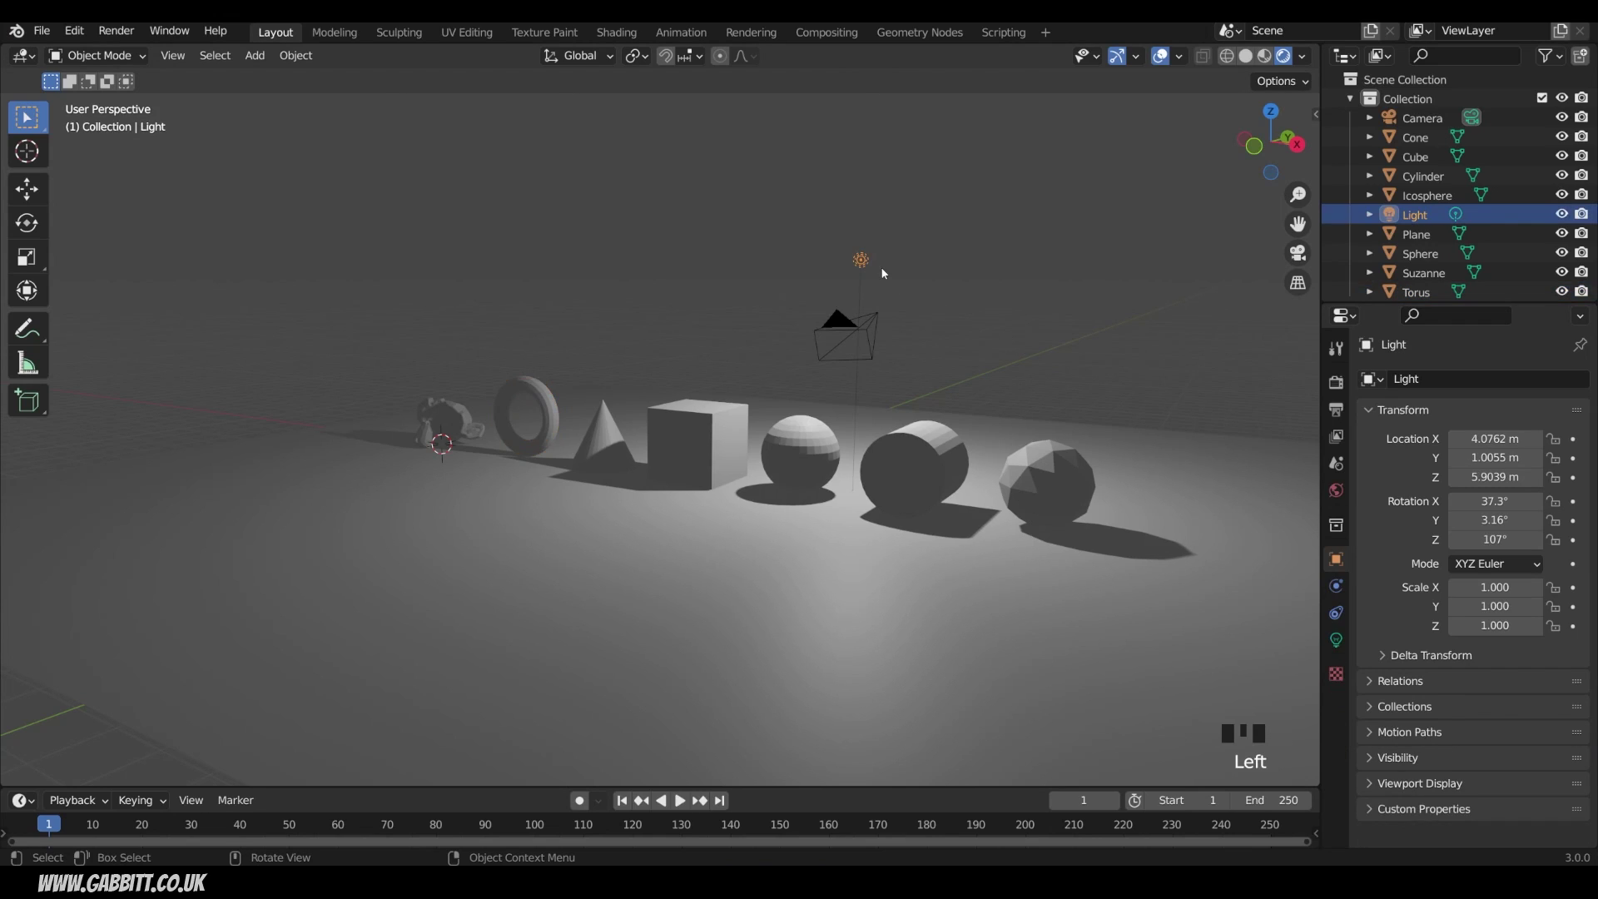
key(g)
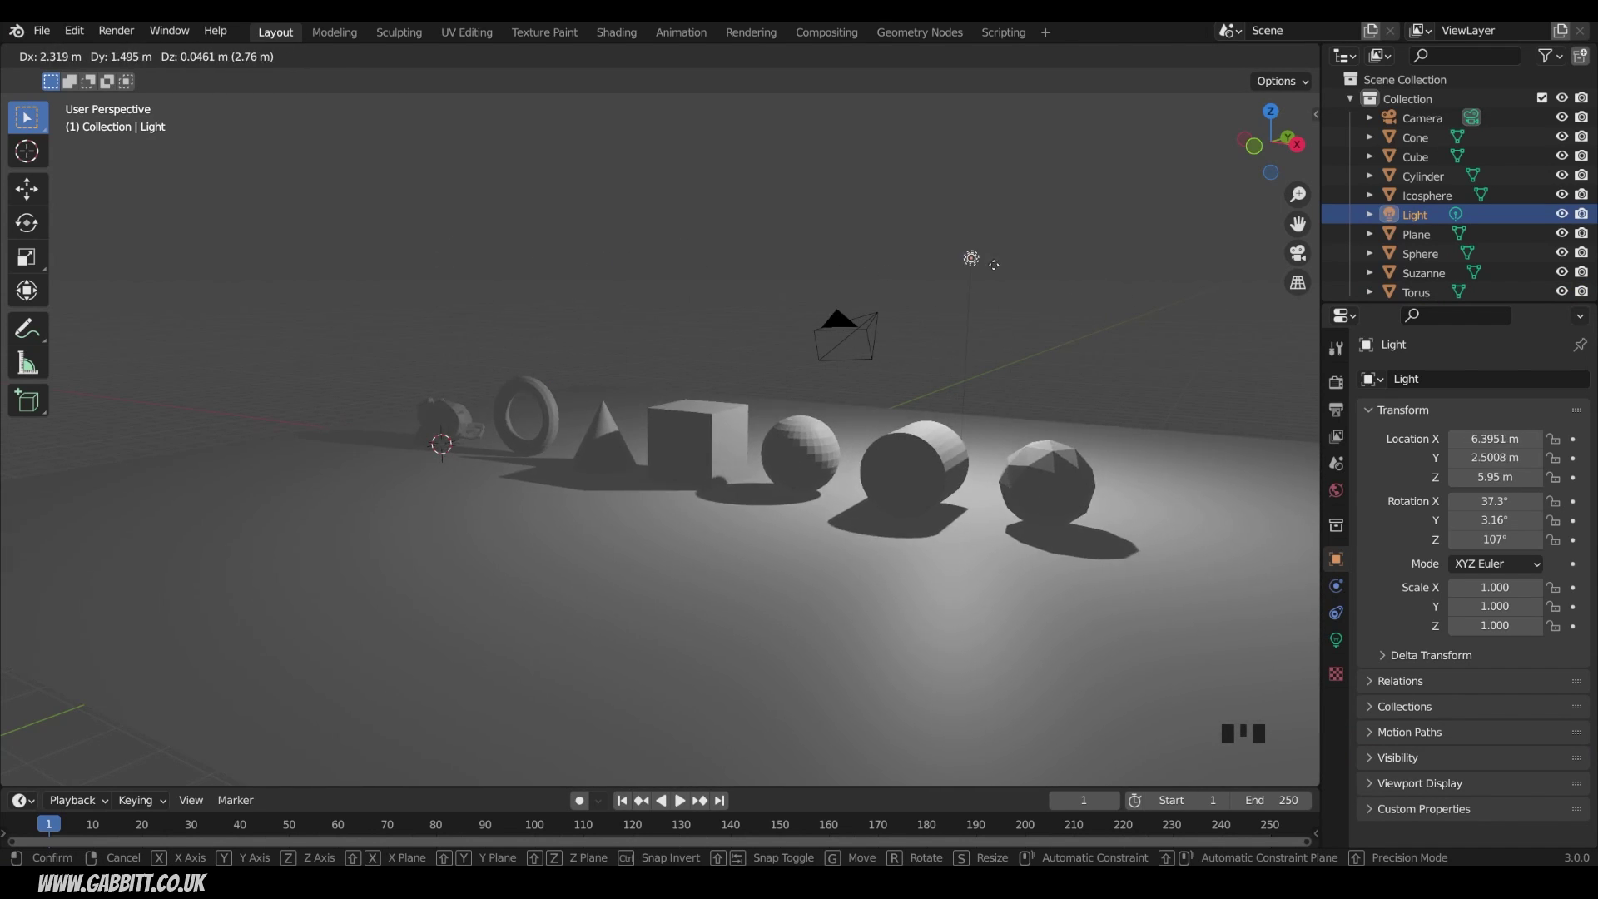
click(989, 266)
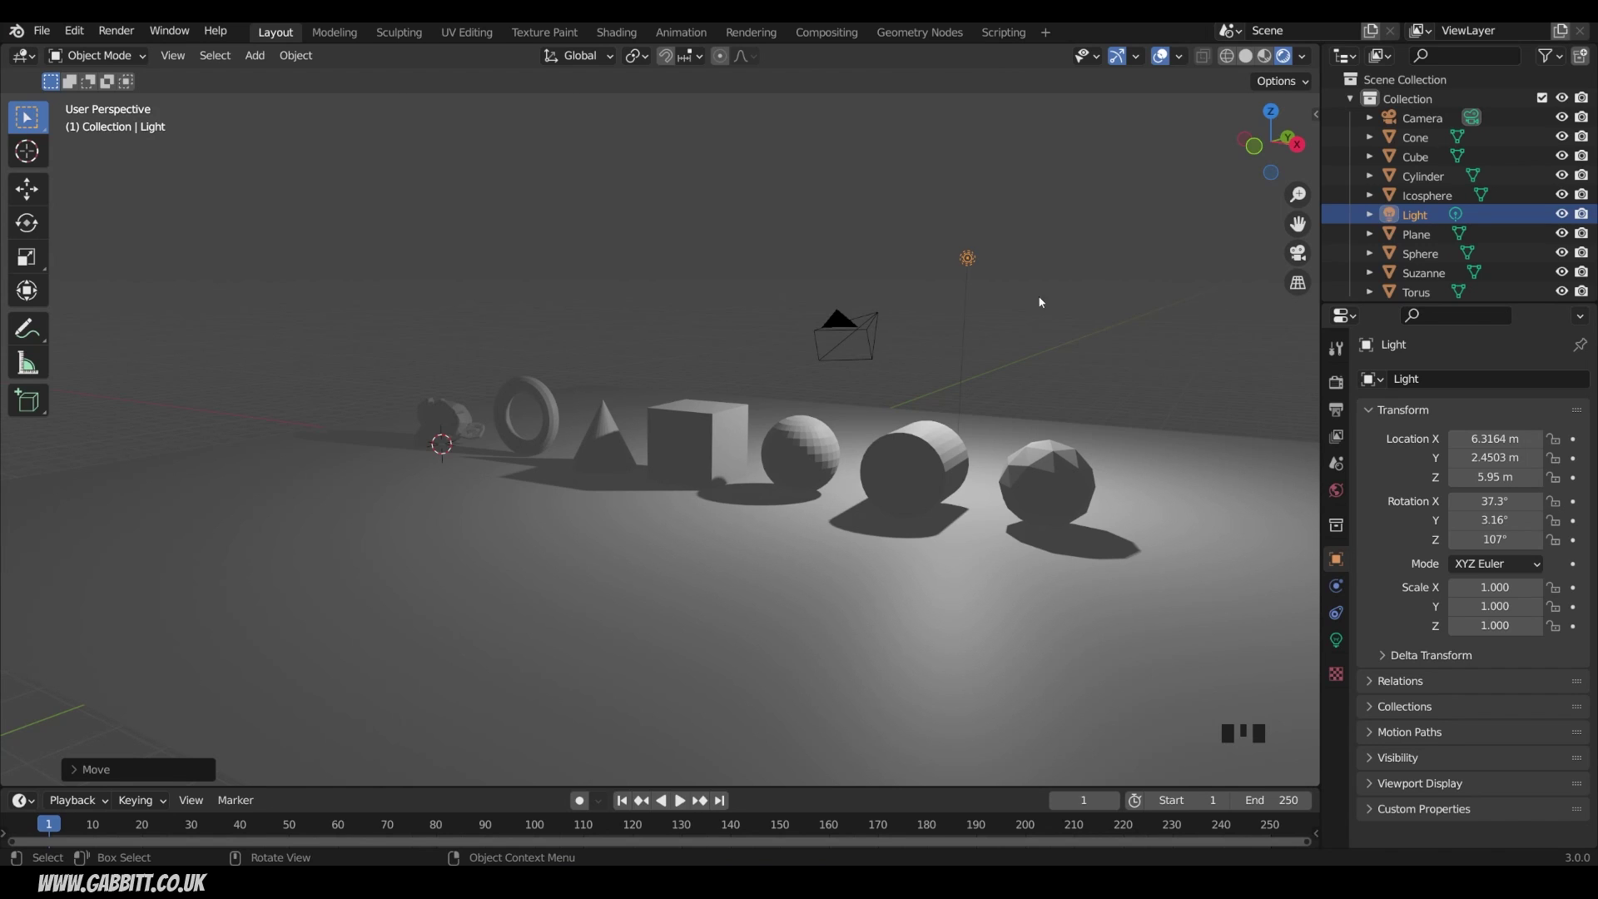
View the scene through the camera, compare it with an orbited overview, and find the Viewpoint options.
click(1298, 253)
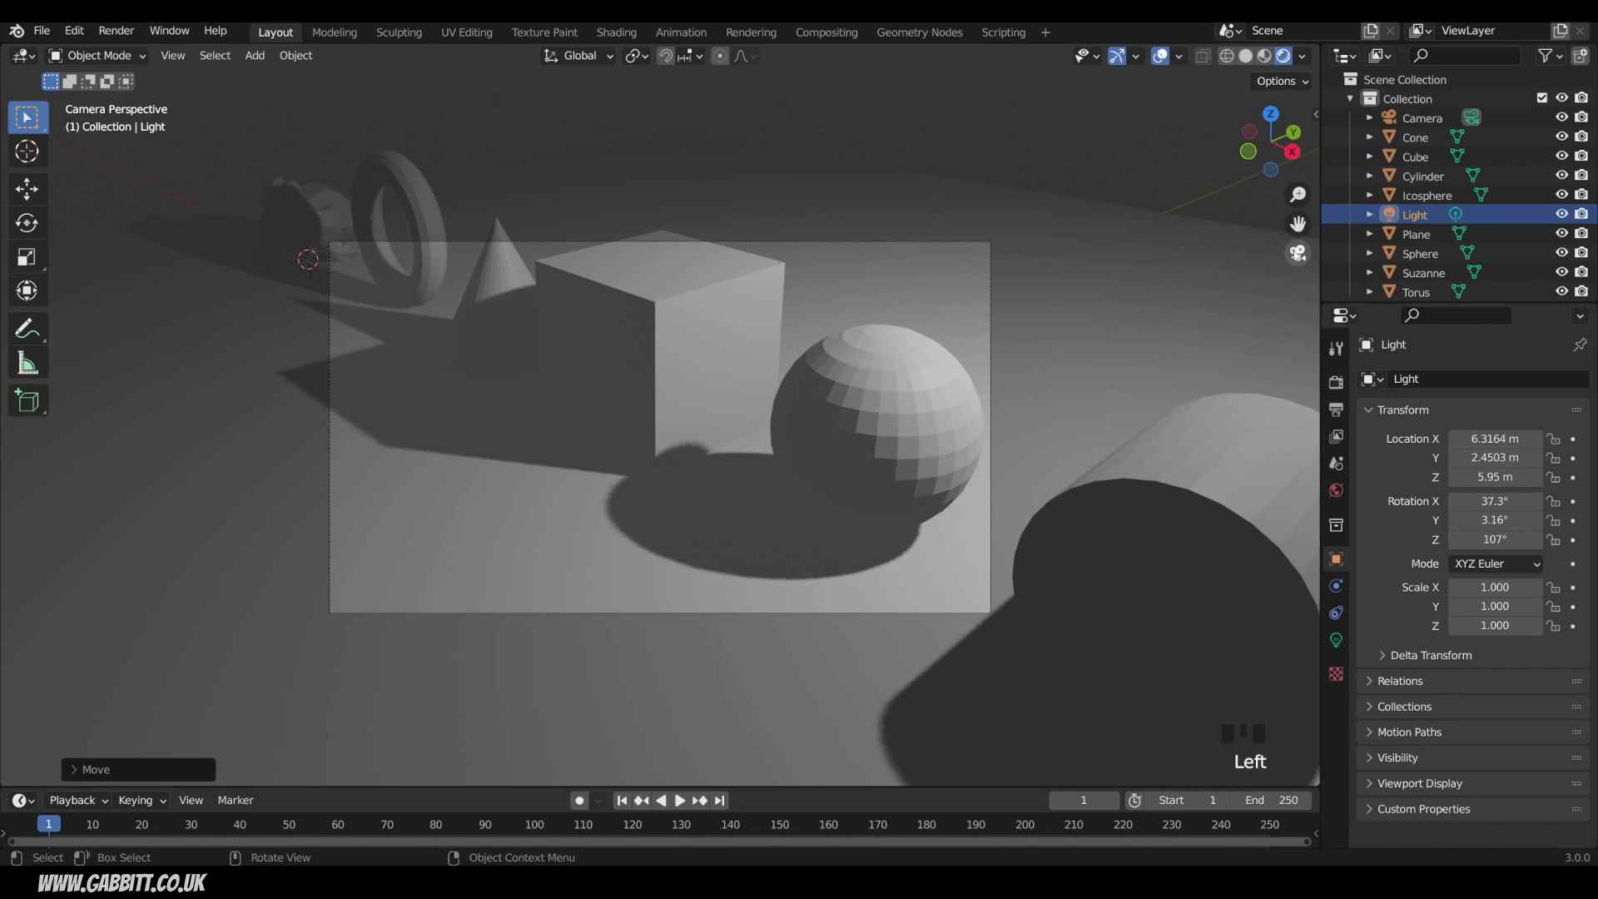
middle_drag(657, 455, 707, 433)
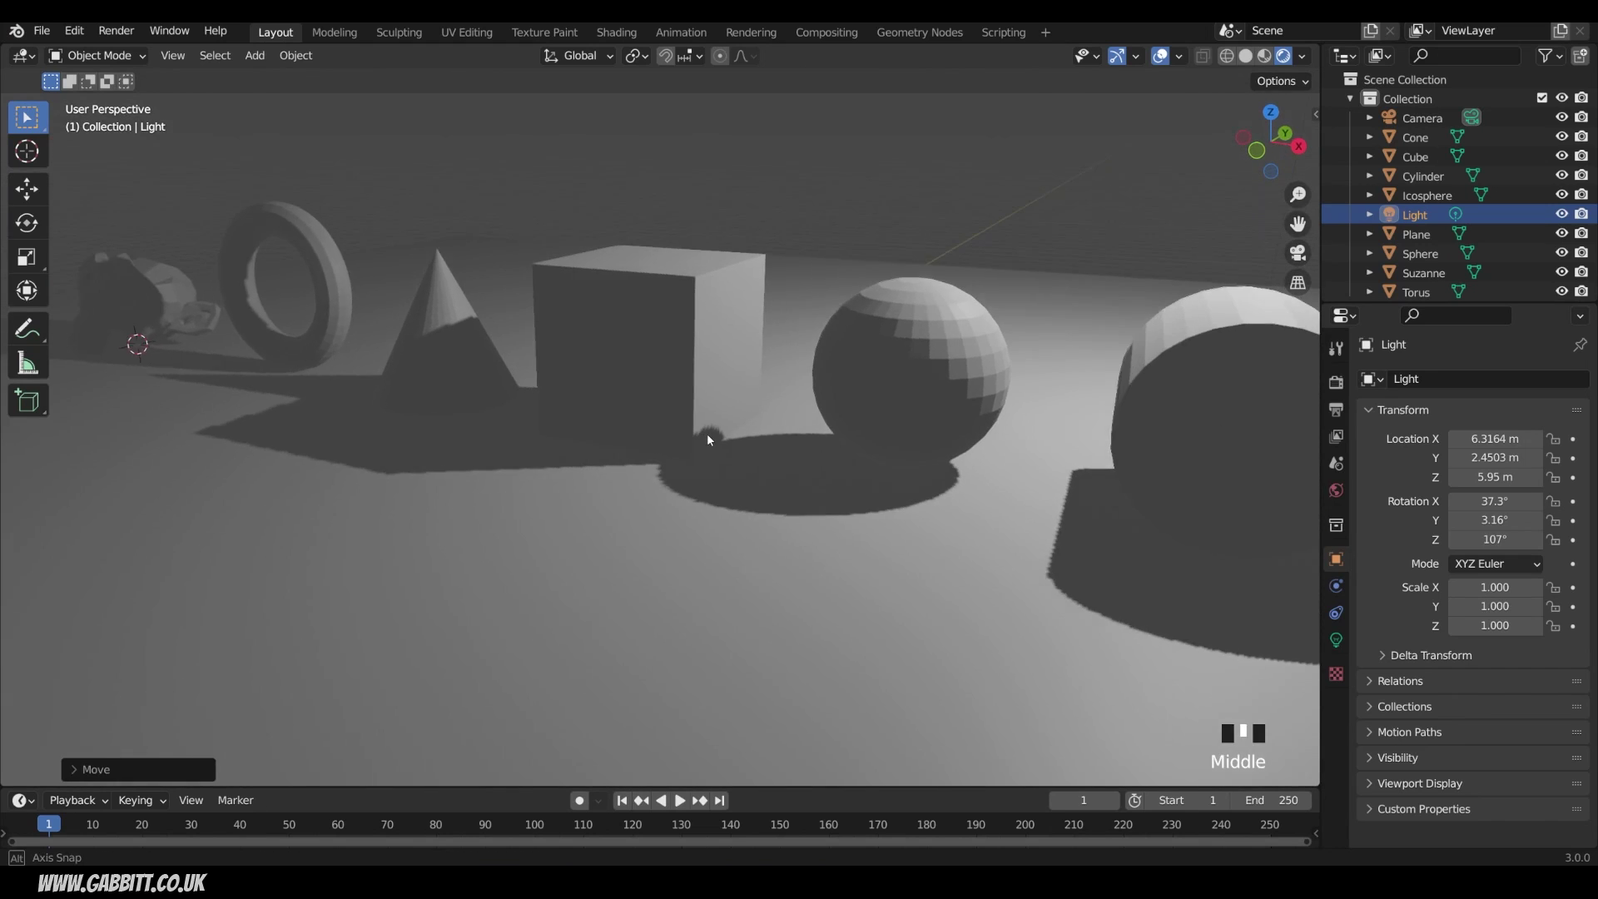
scroll(712, 433, down, 5)
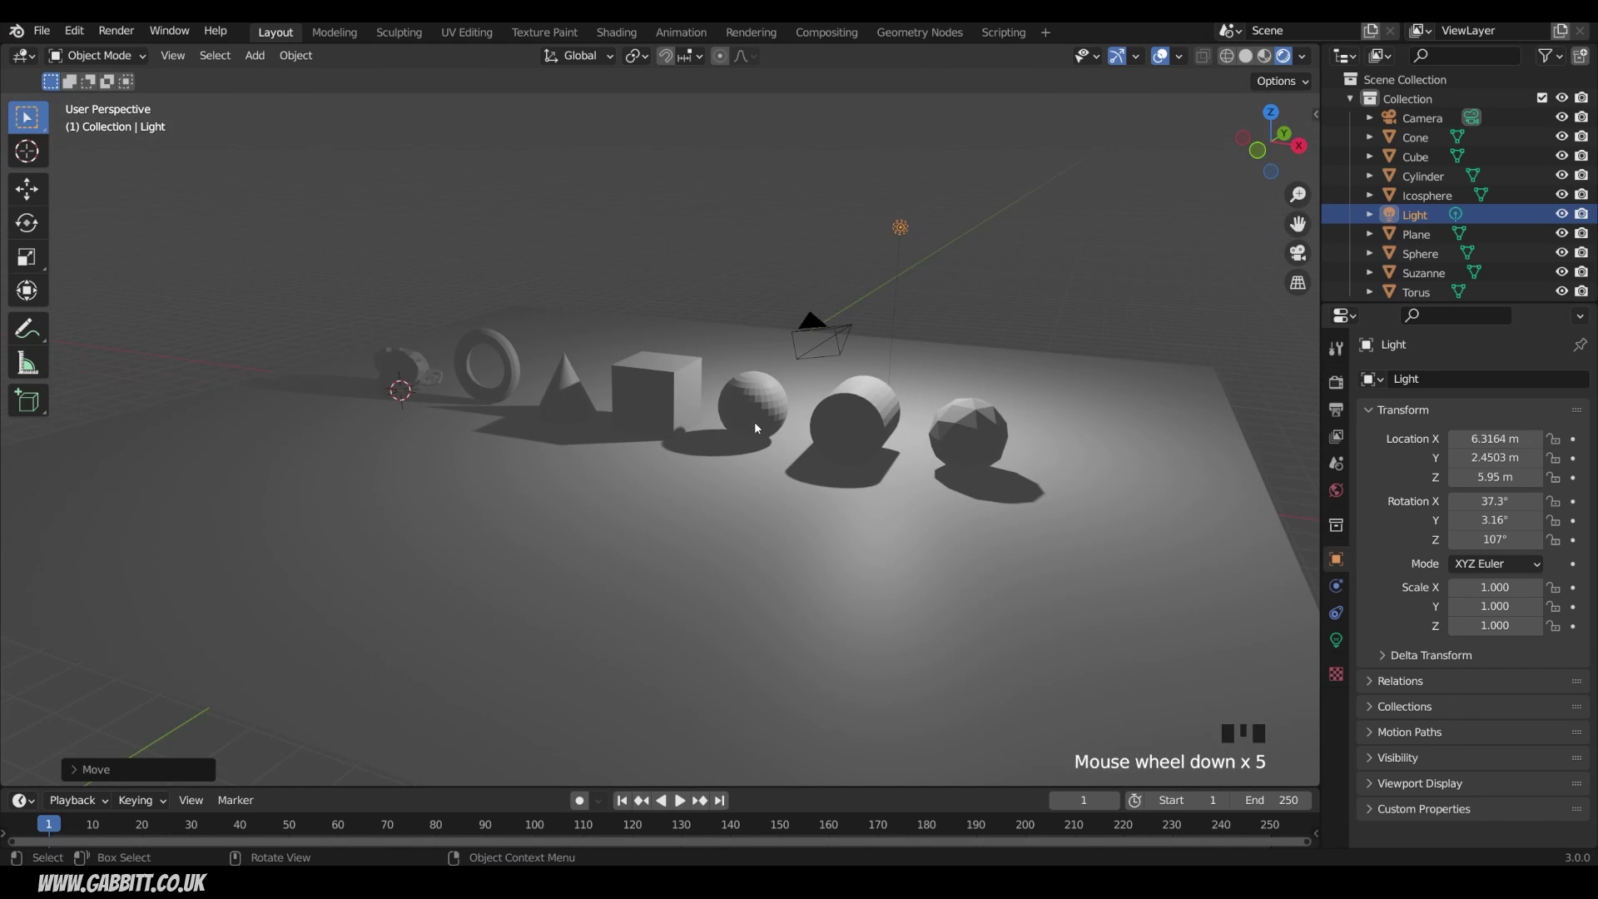
key(KP_0)
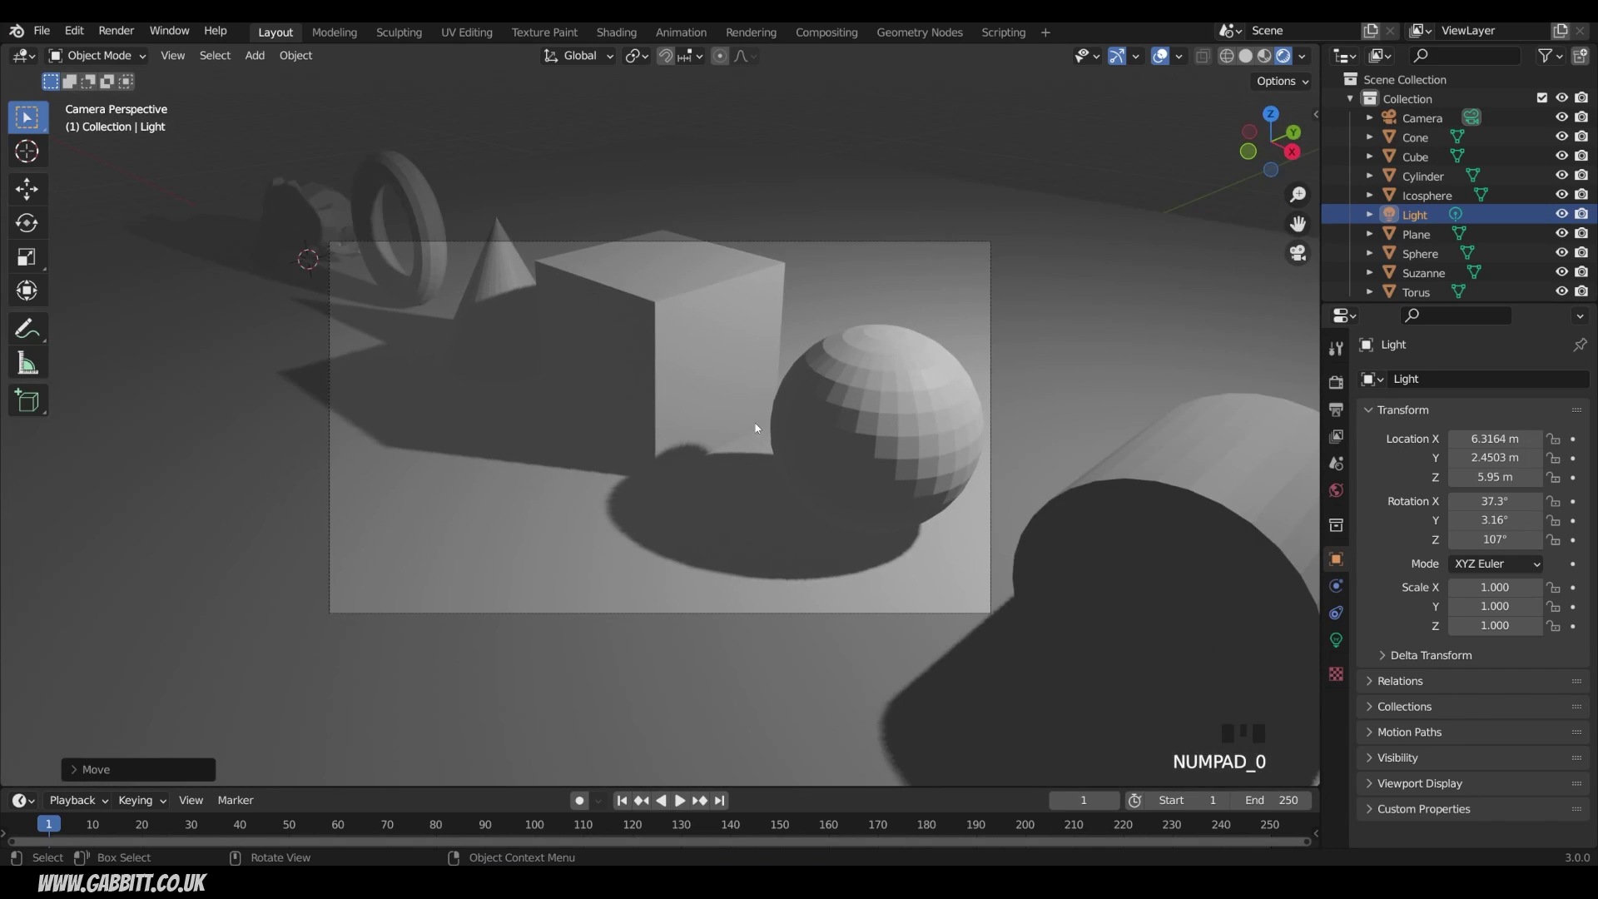
click(171, 56)
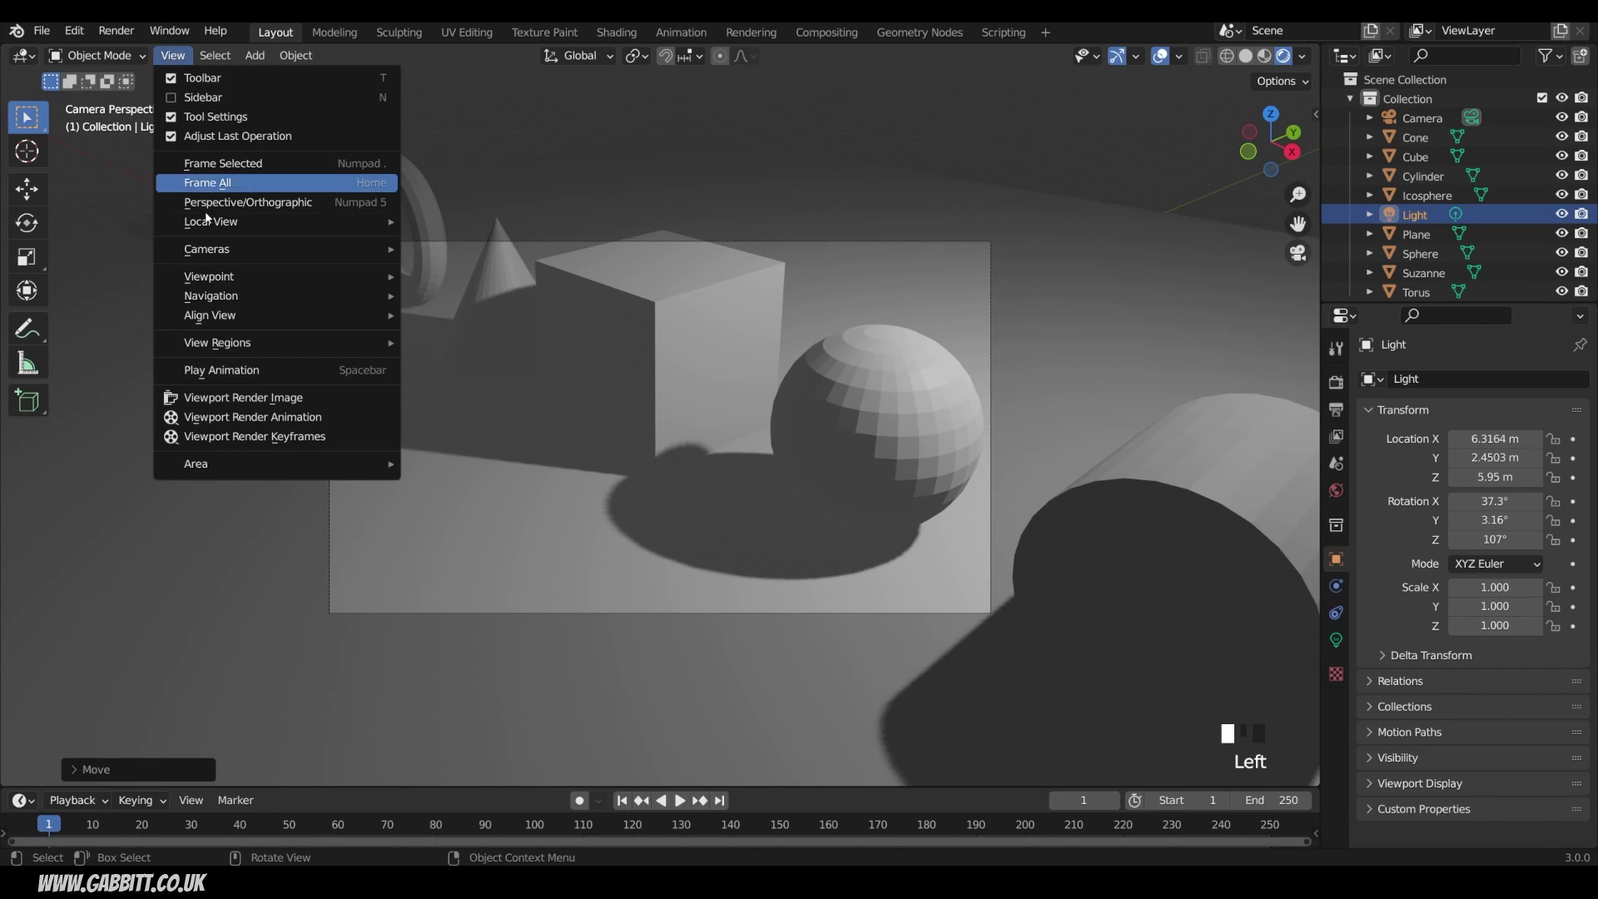
mouse_move(208, 282)
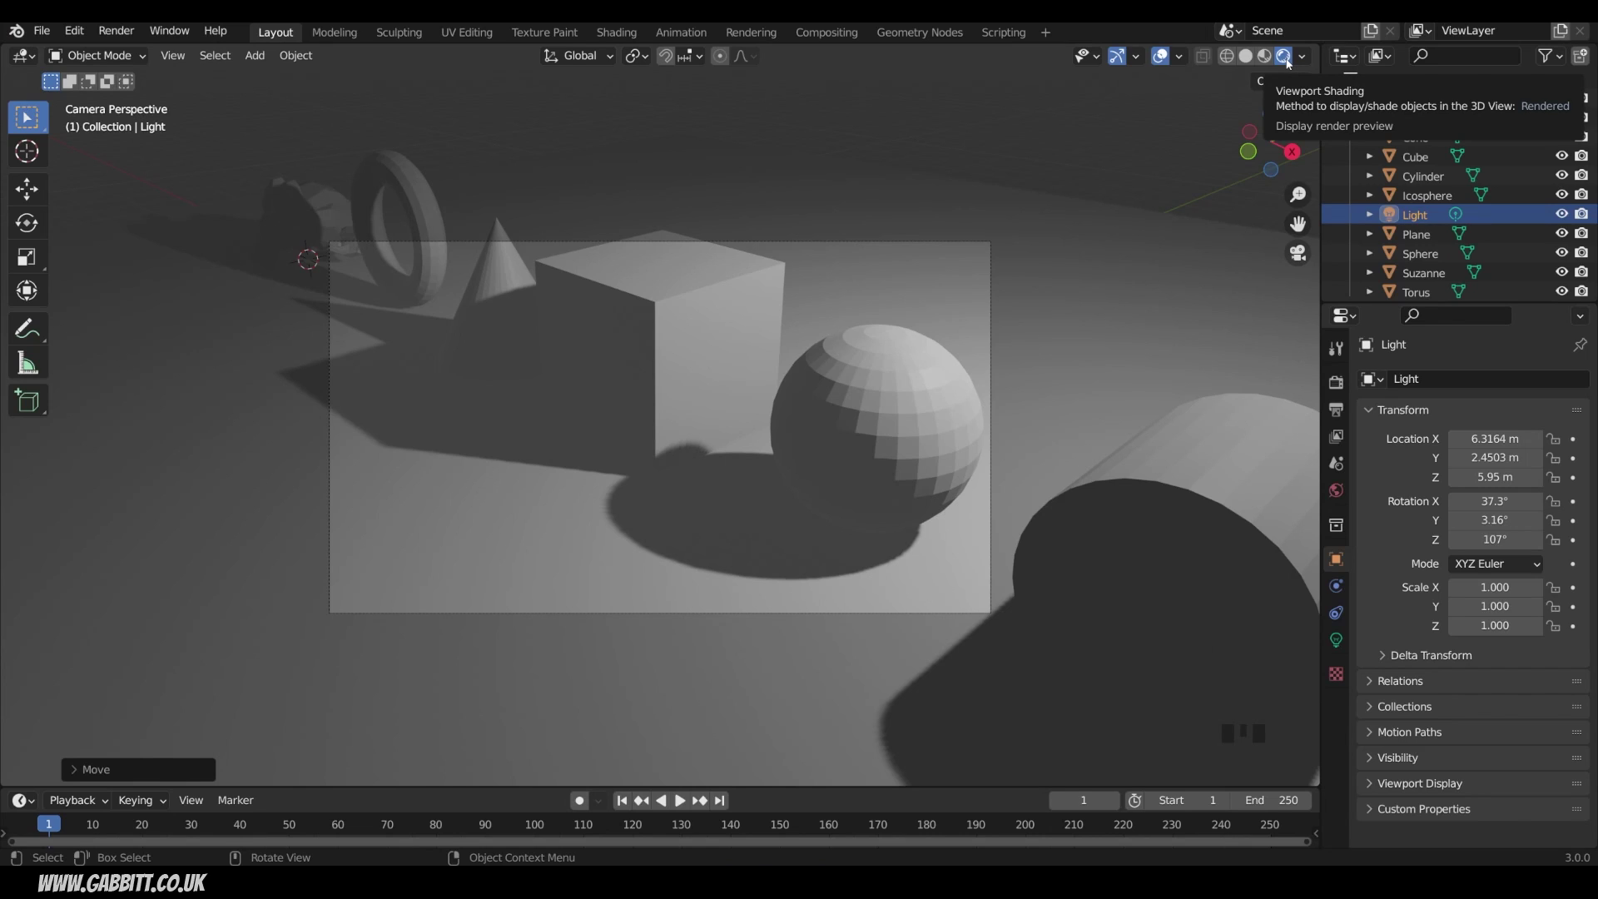
Render a still image of the scene from the camera and close the render result window.
click(131, 35)
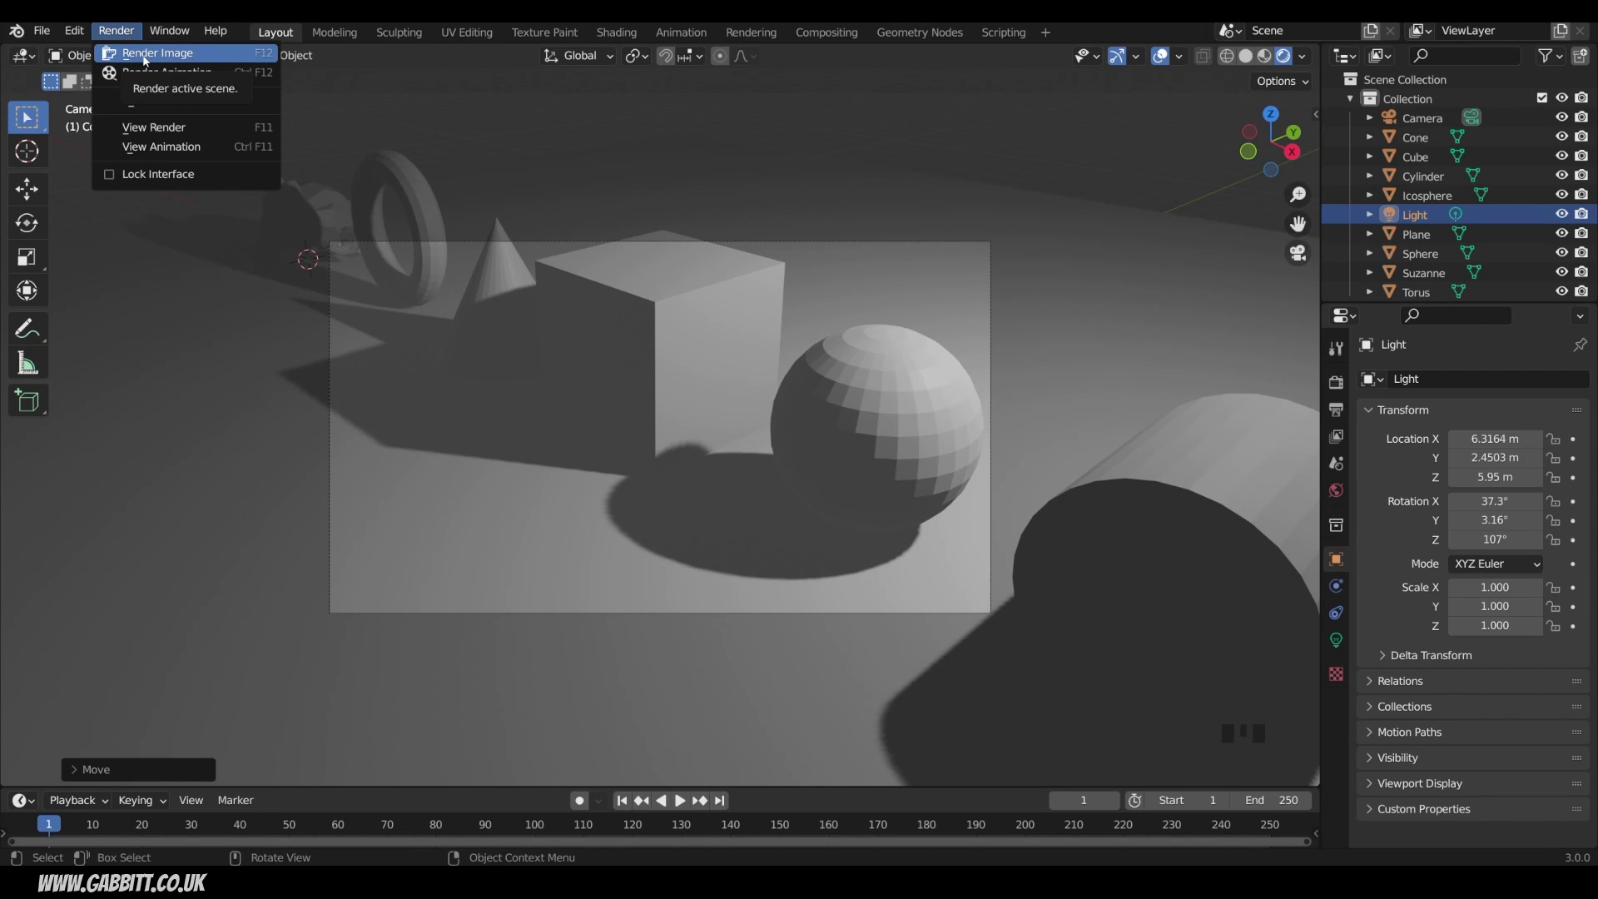
click(144, 58)
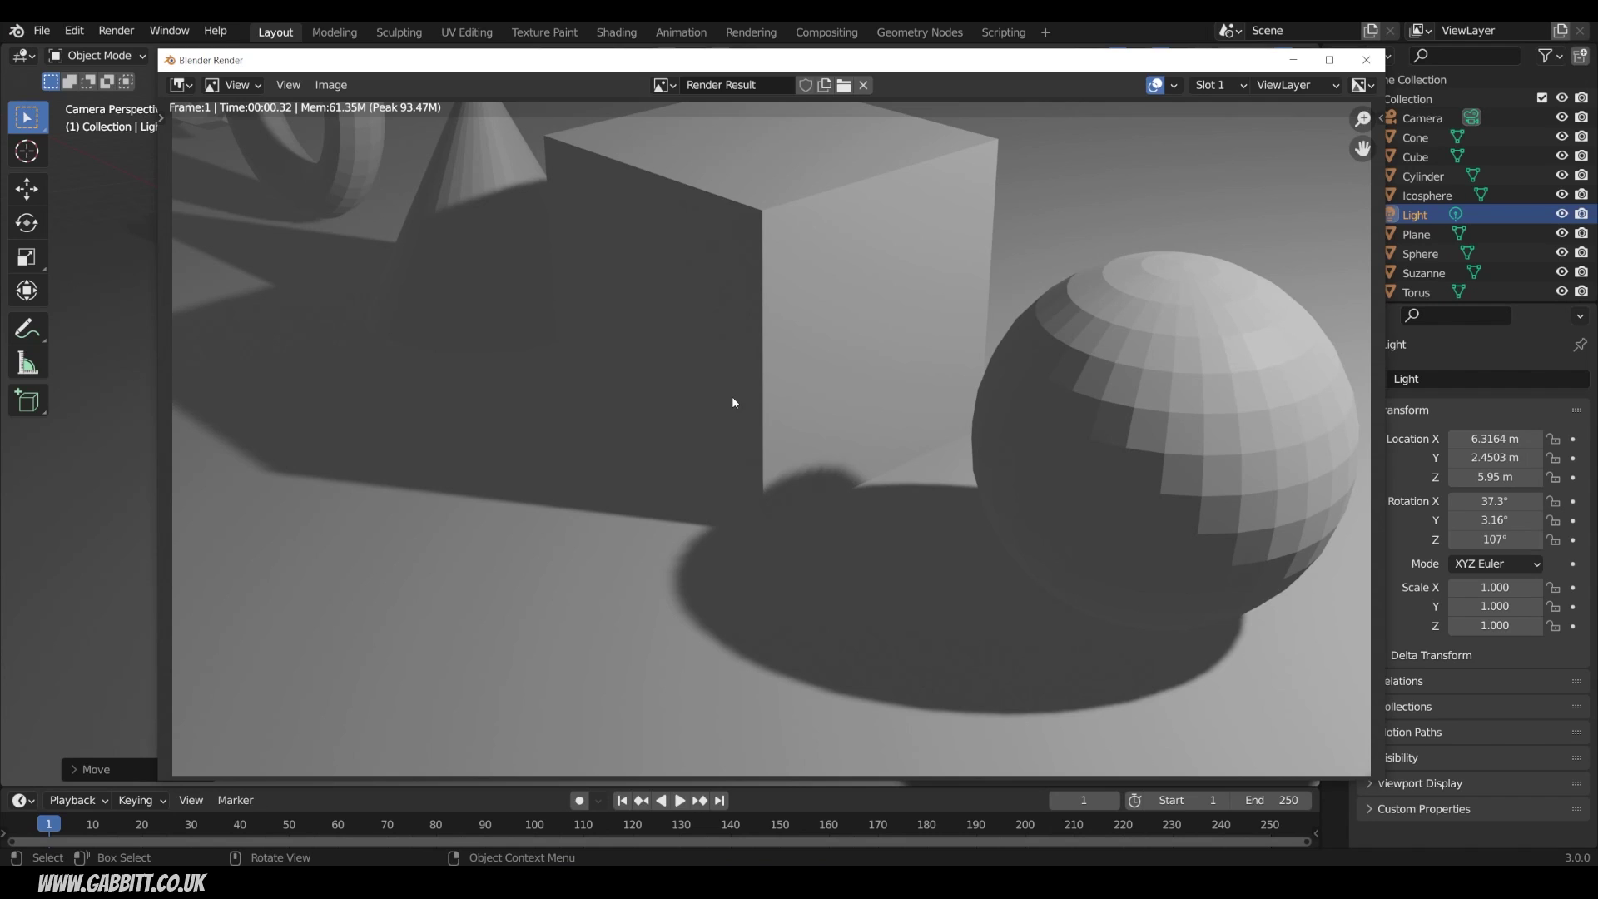
click(1367, 59)
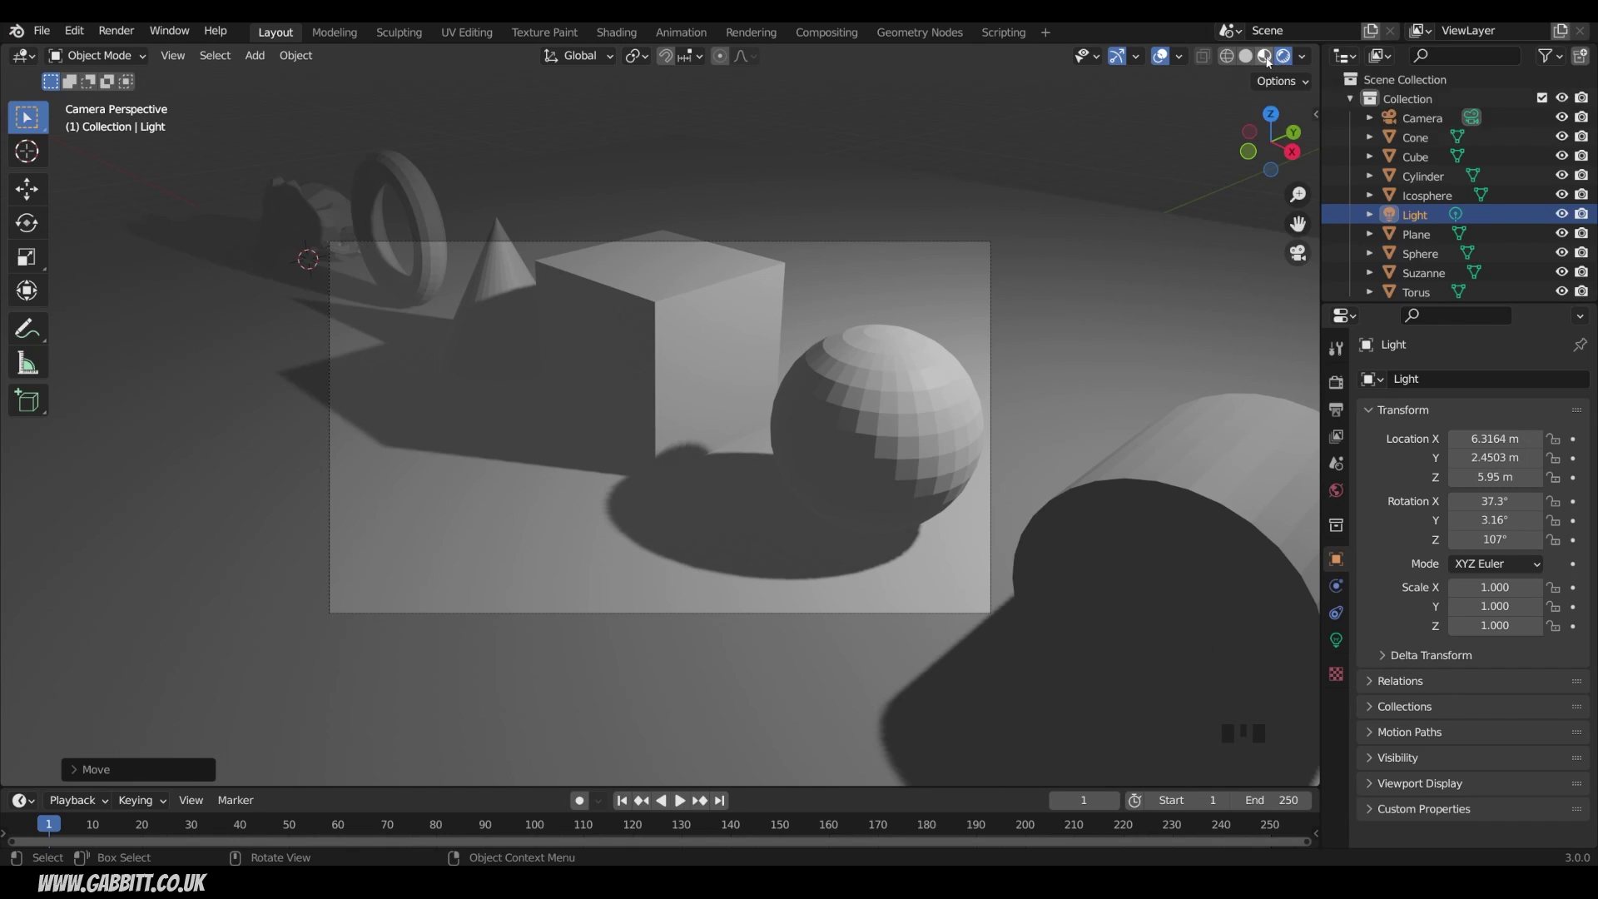
Set the viewport shading to Solid.
click(1264, 56)
click(1248, 58)
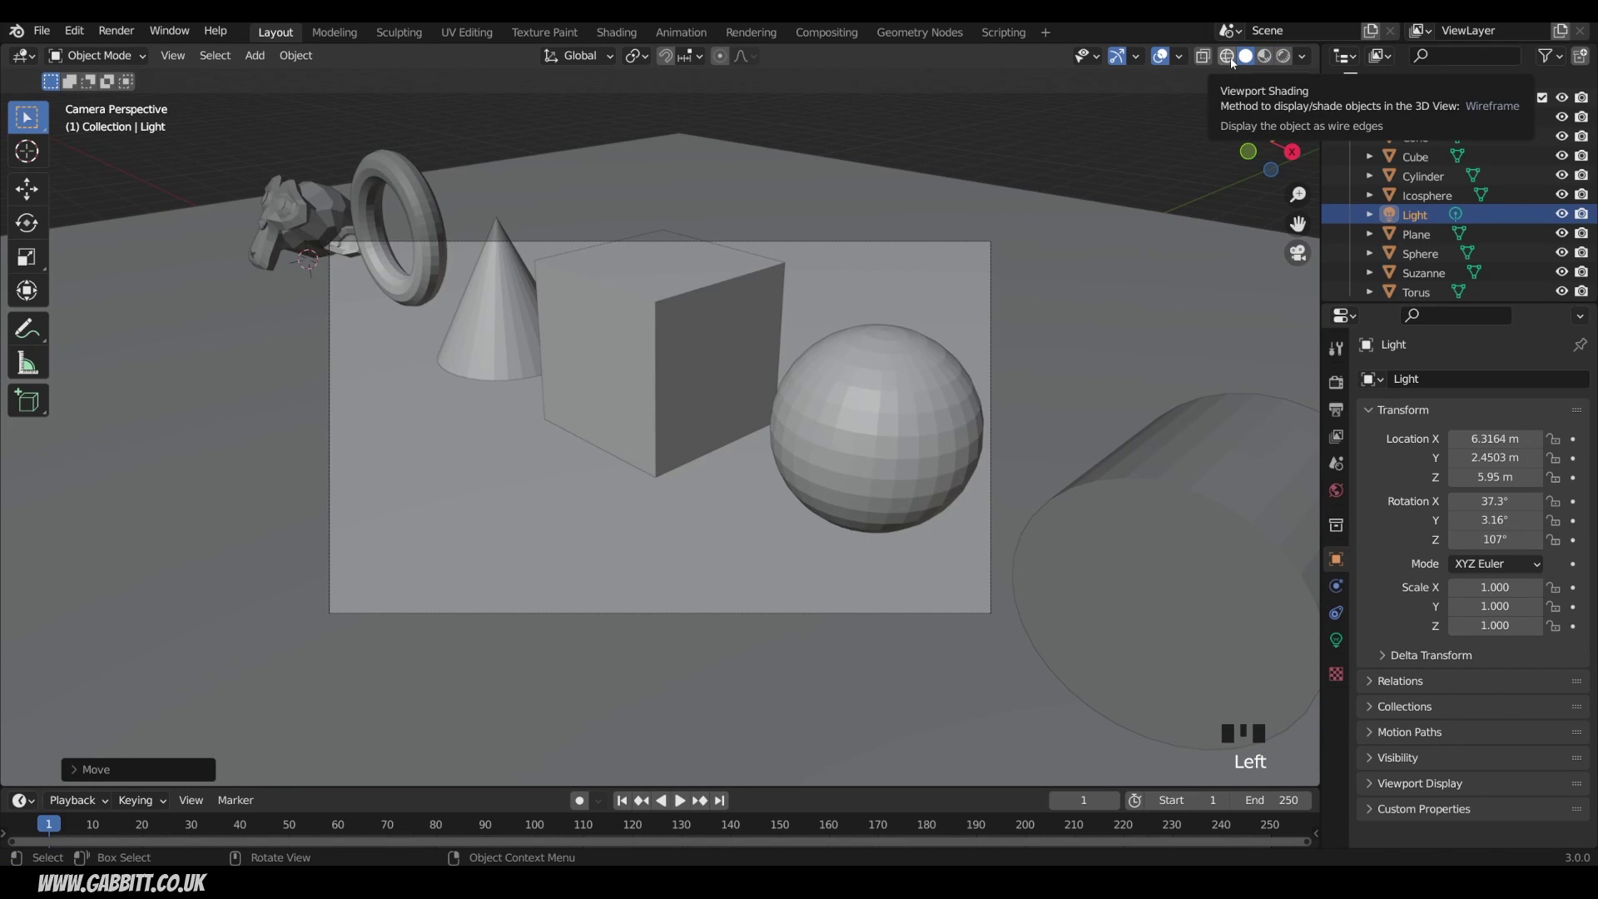
double_click(1246, 57)
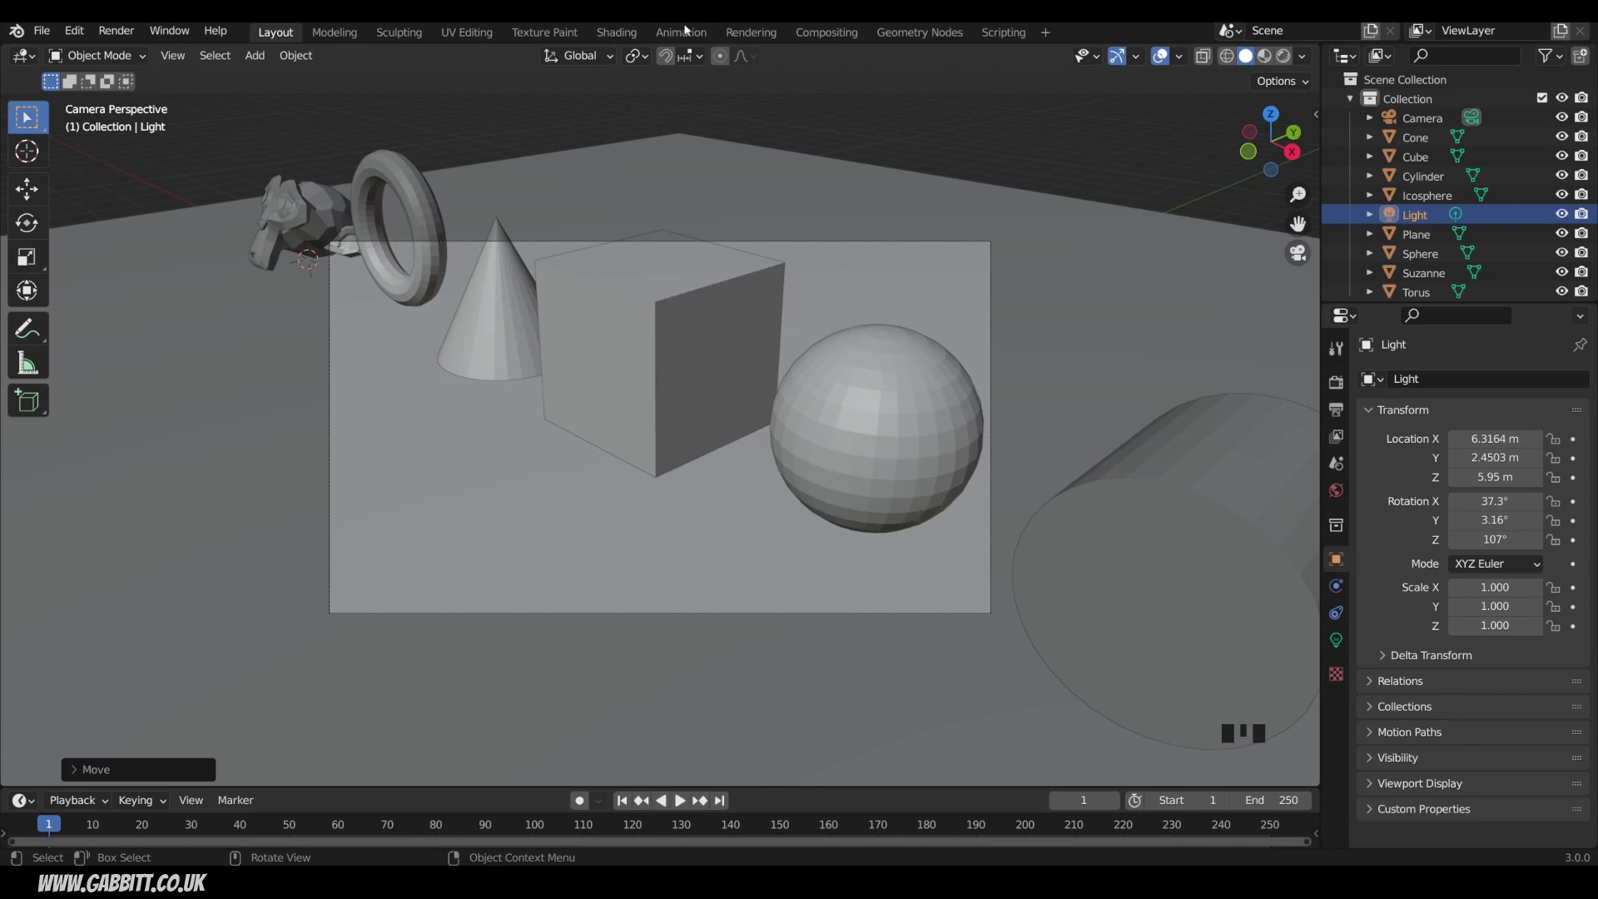
Switch to the Shading workspace and select the ground plane.
click(621, 34)
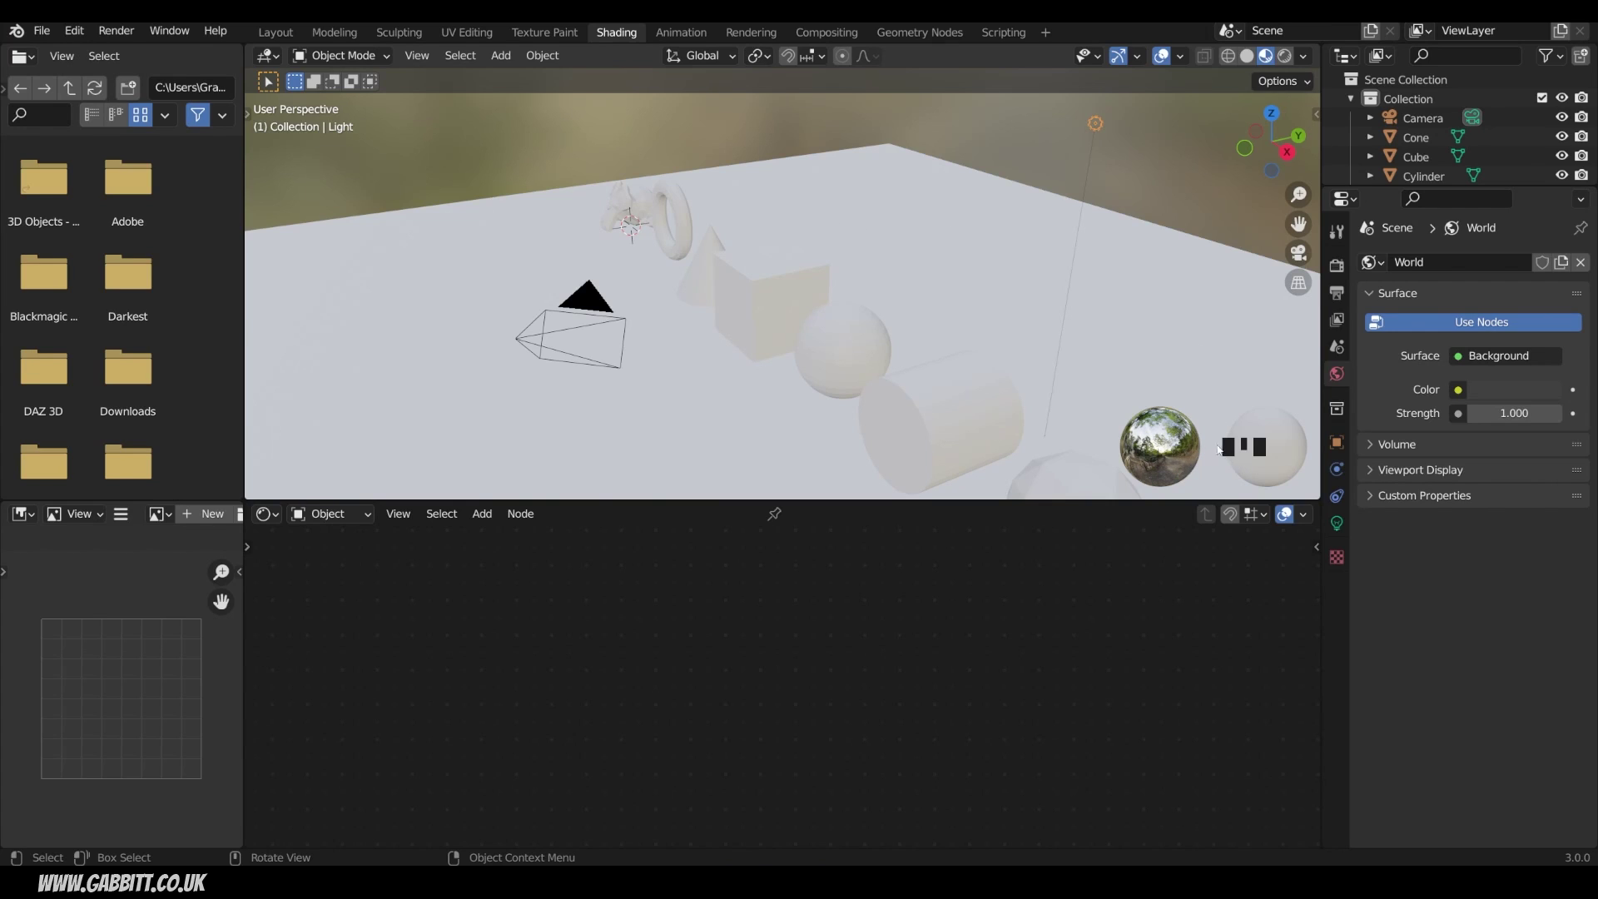
click(1226, 399)
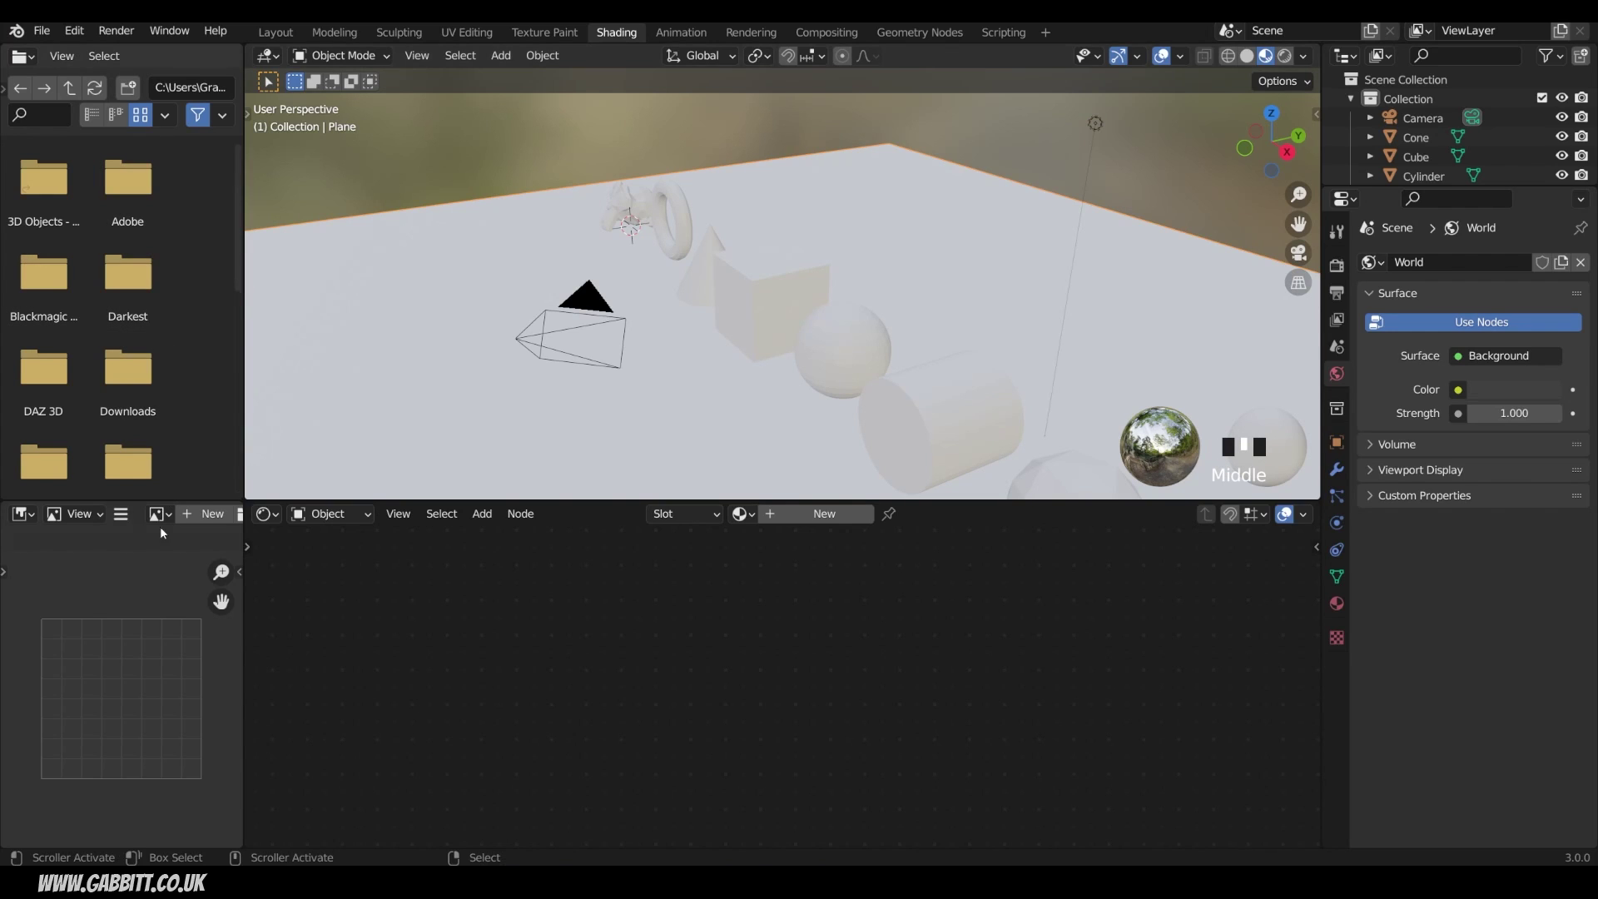
Examine the editor type of each workspace area, keeping Shader Editor, Outliner and Properties where they are.
click(274, 62)
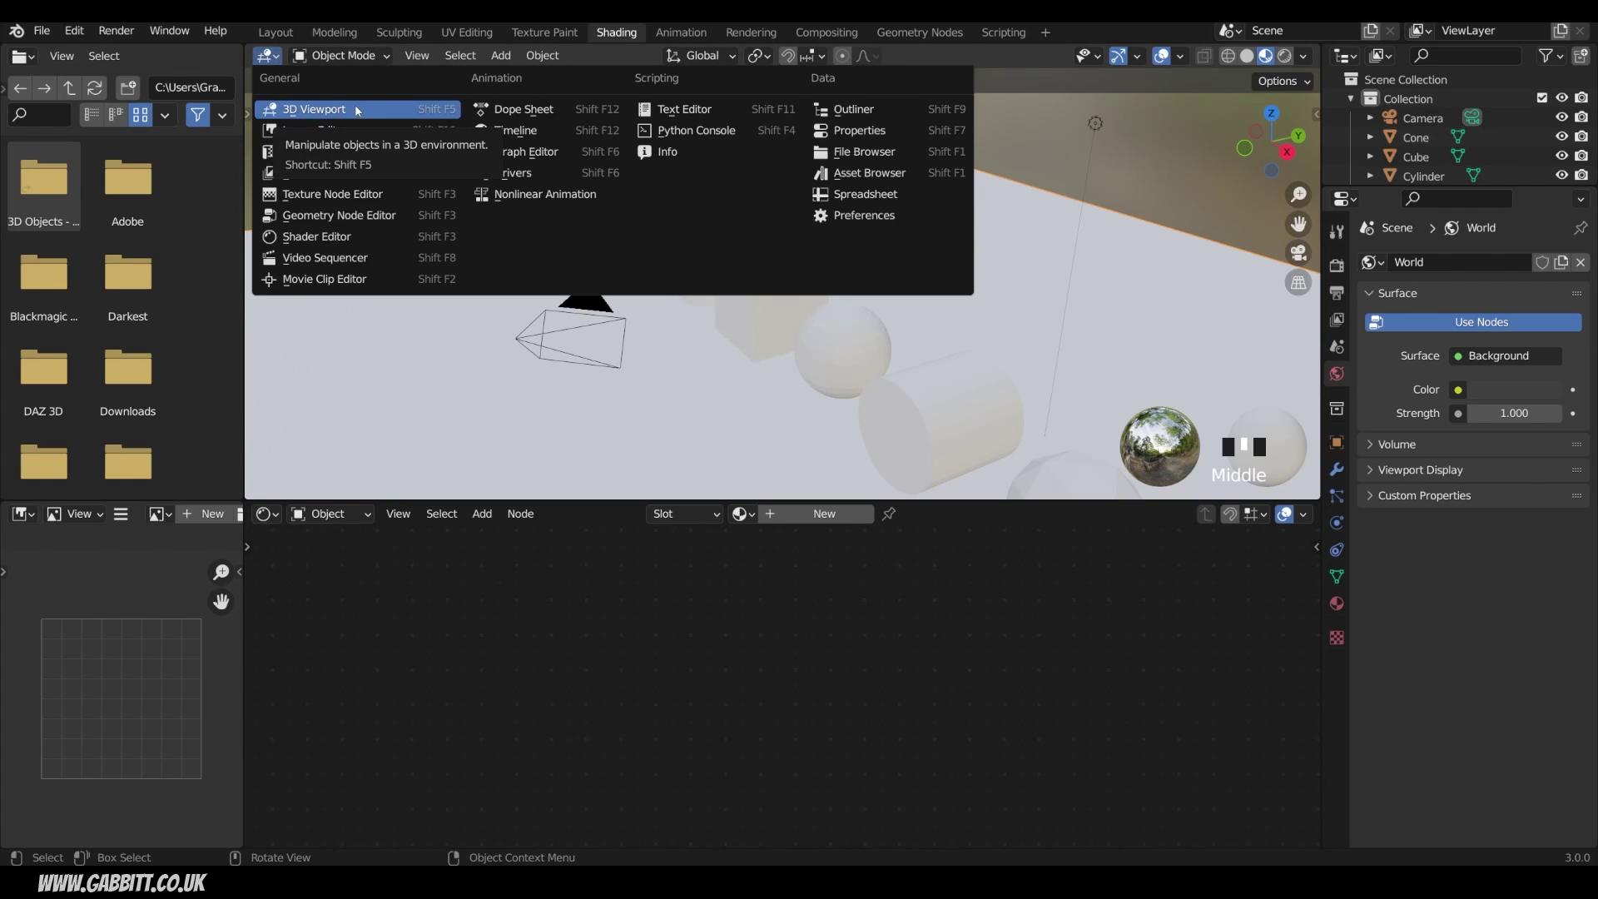
click(22, 55)
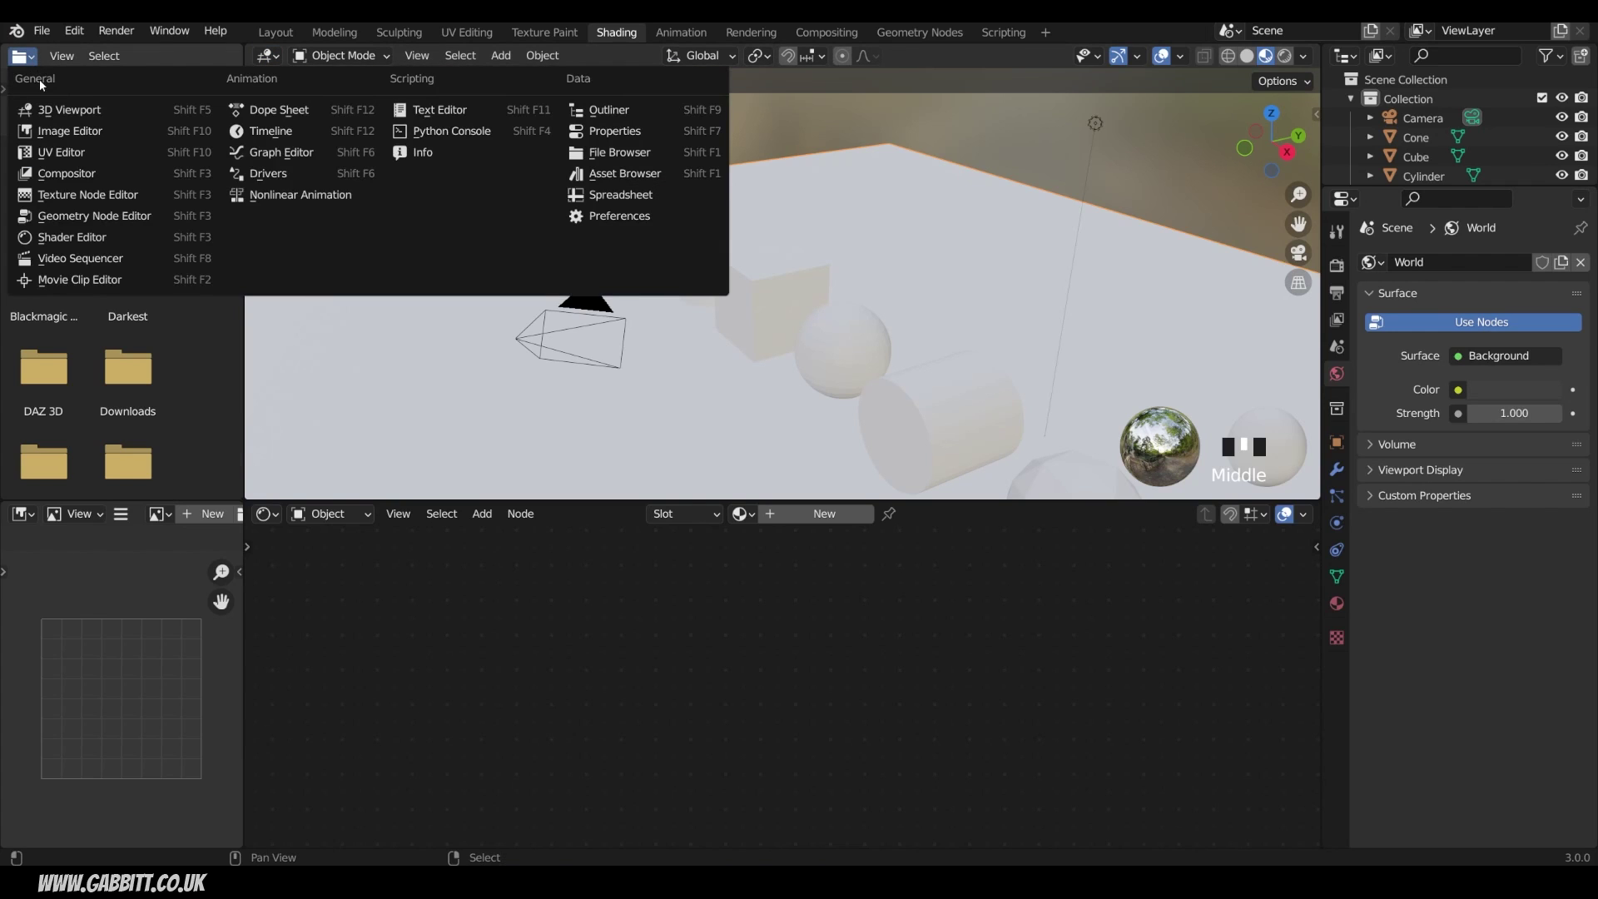
click(22, 514)
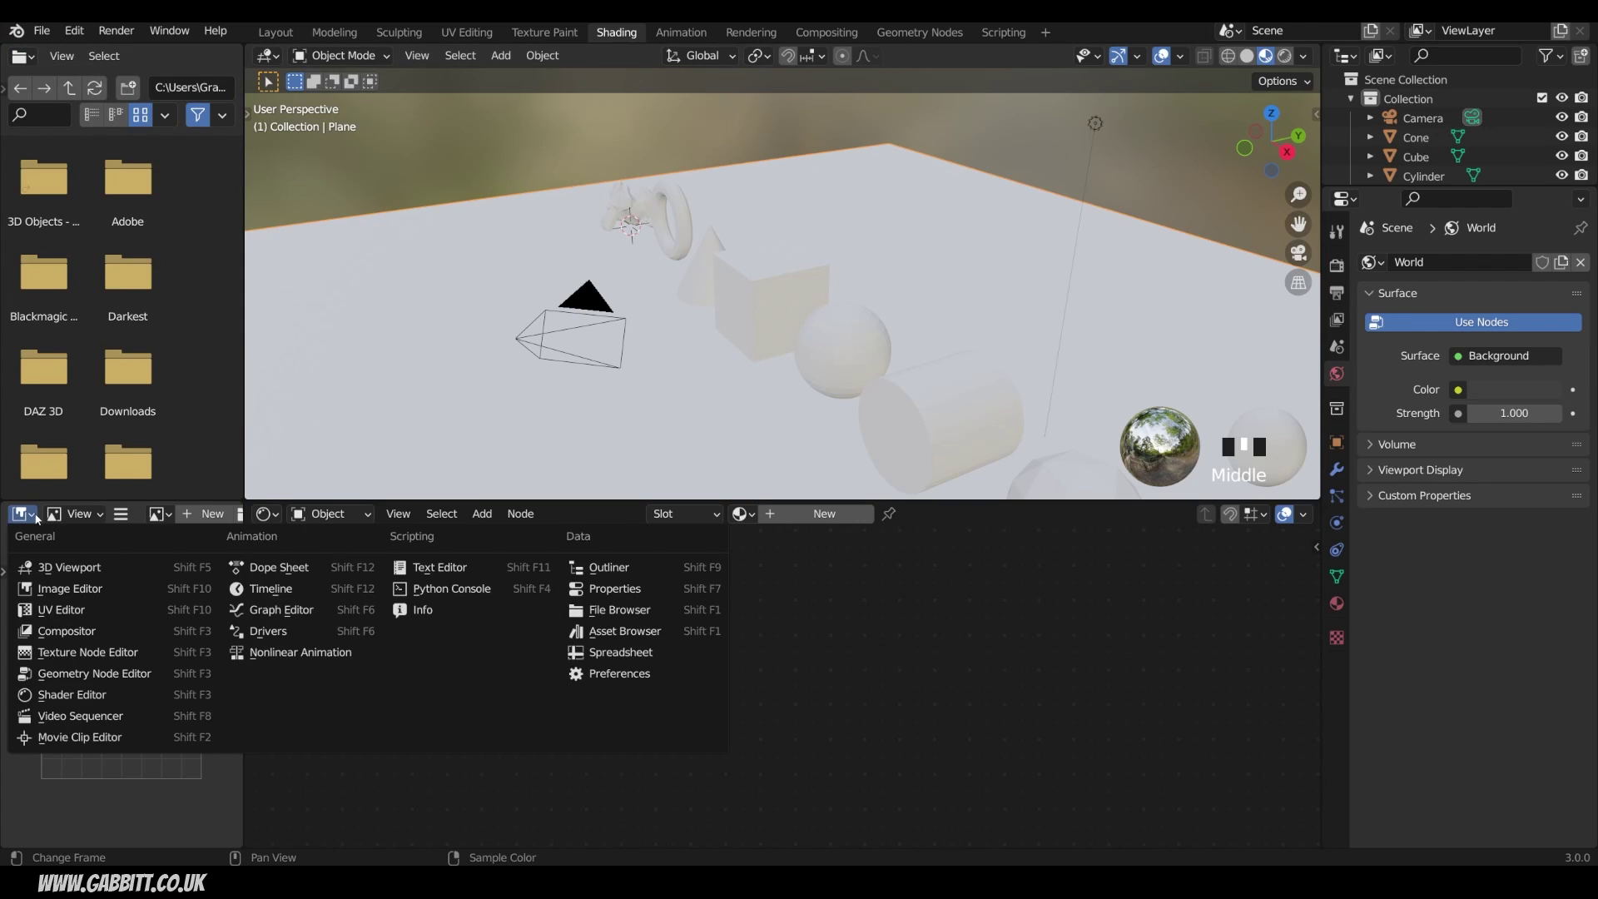
click(266, 514)
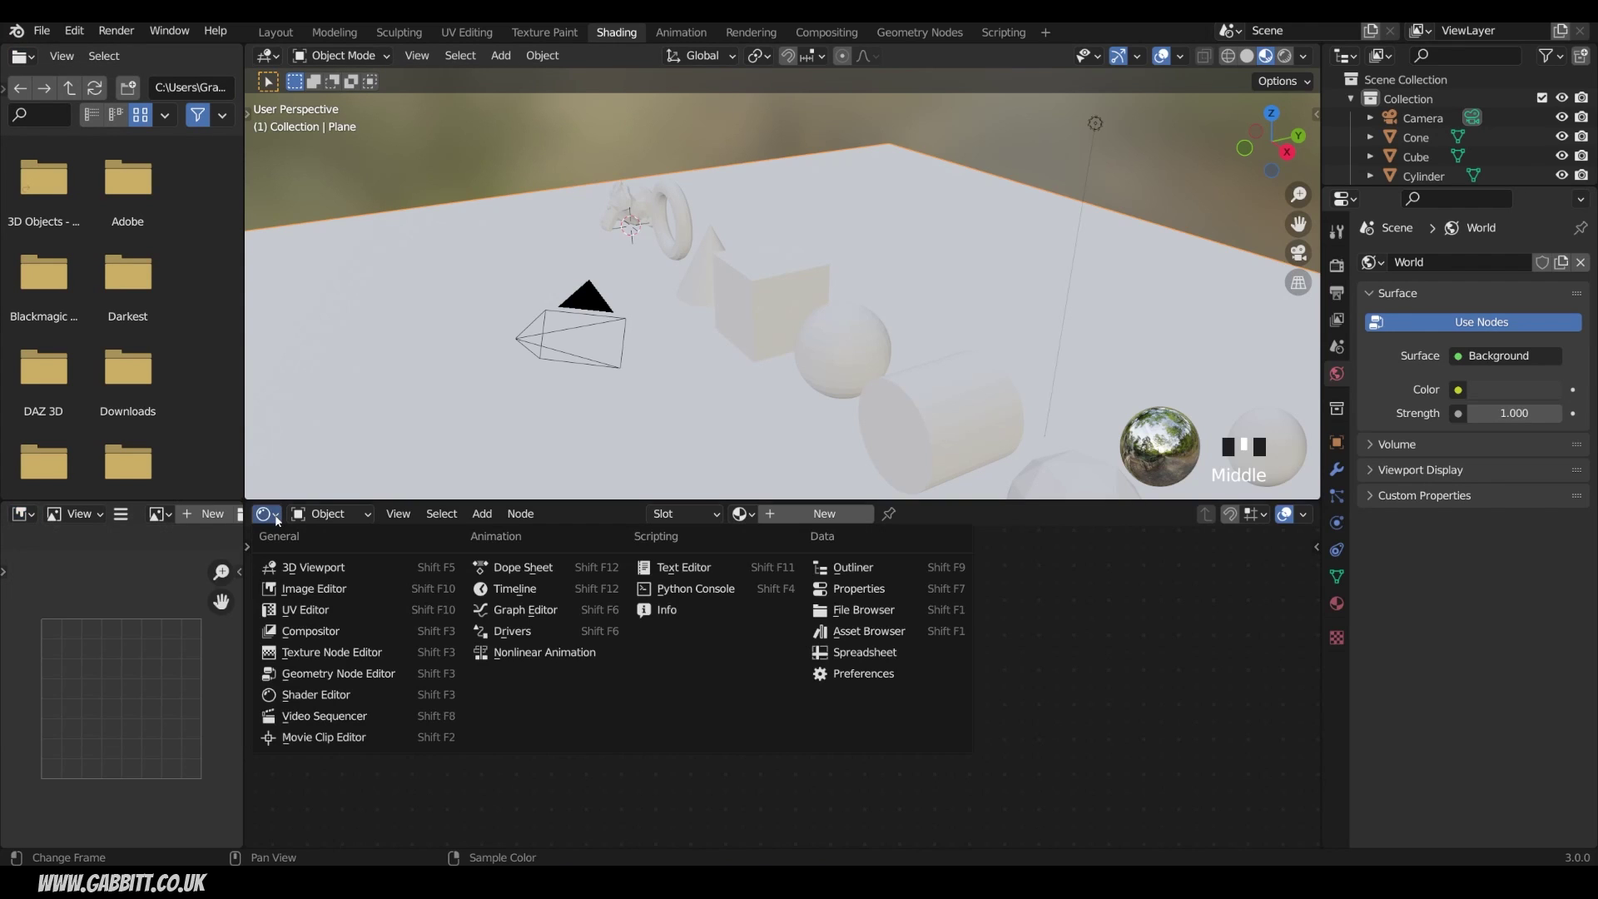
click(324, 696)
click(1346, 56)
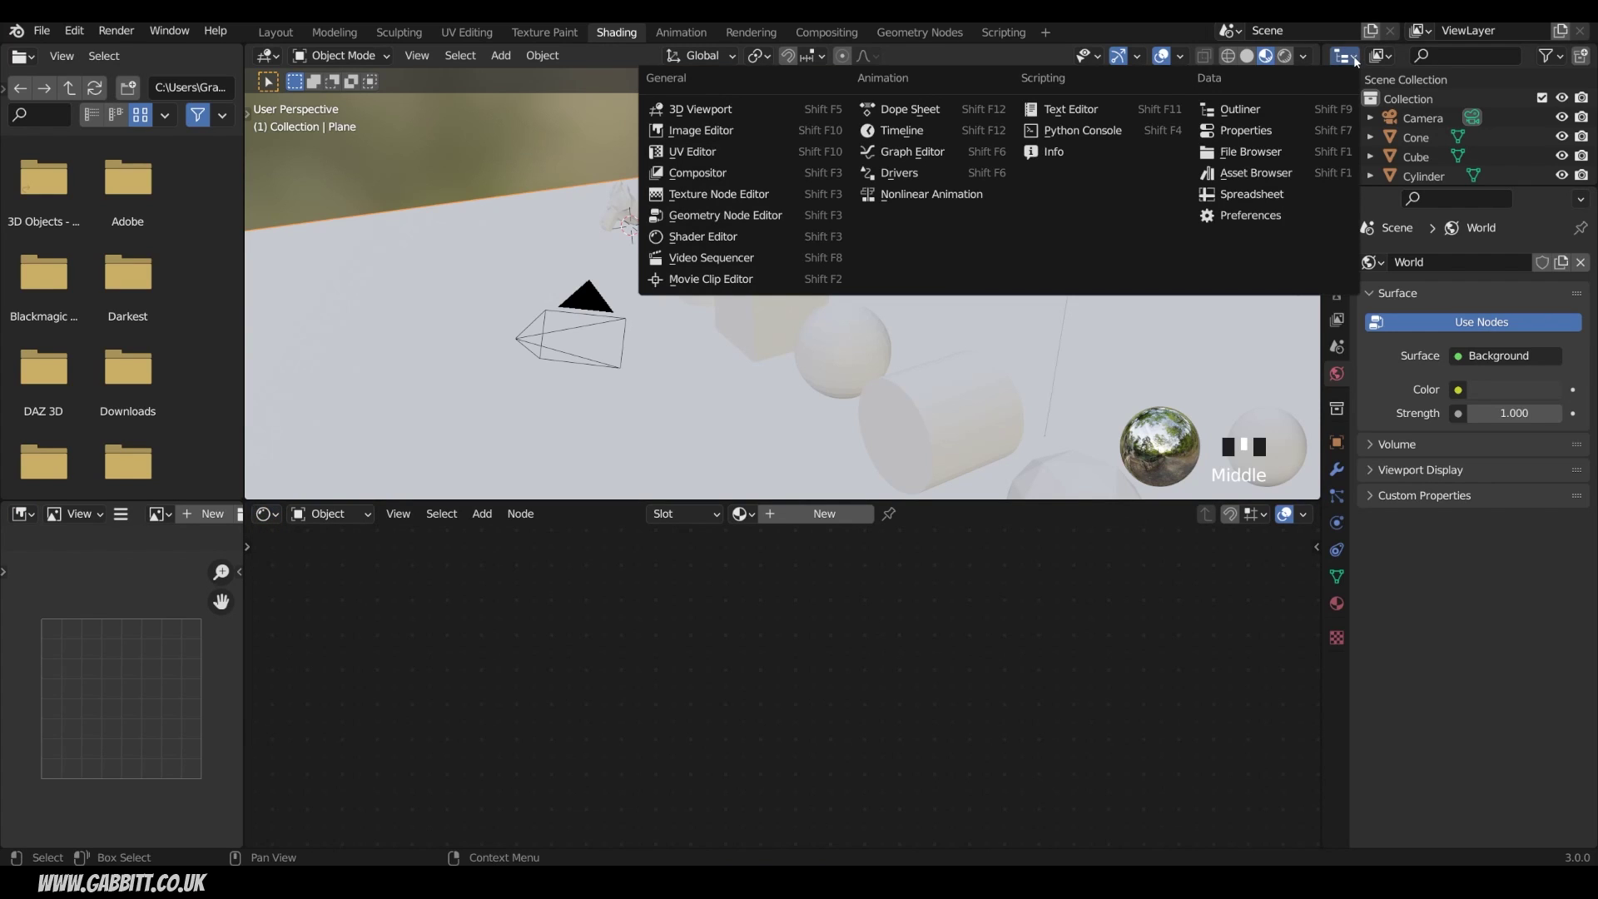
click(1239, 109)
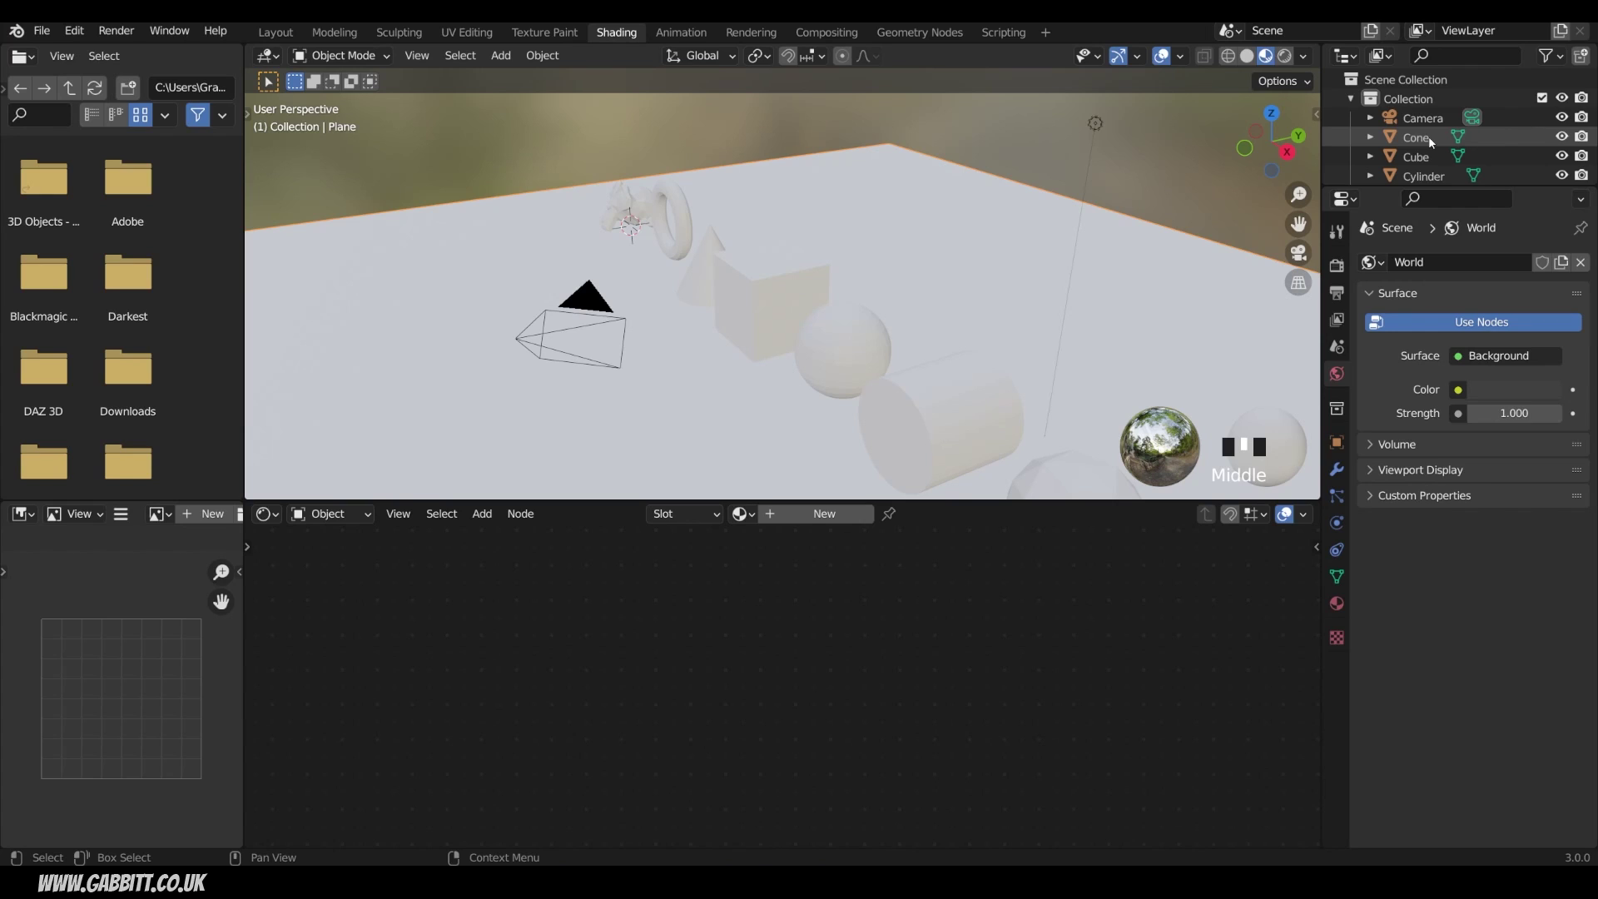
click(1352, 201)
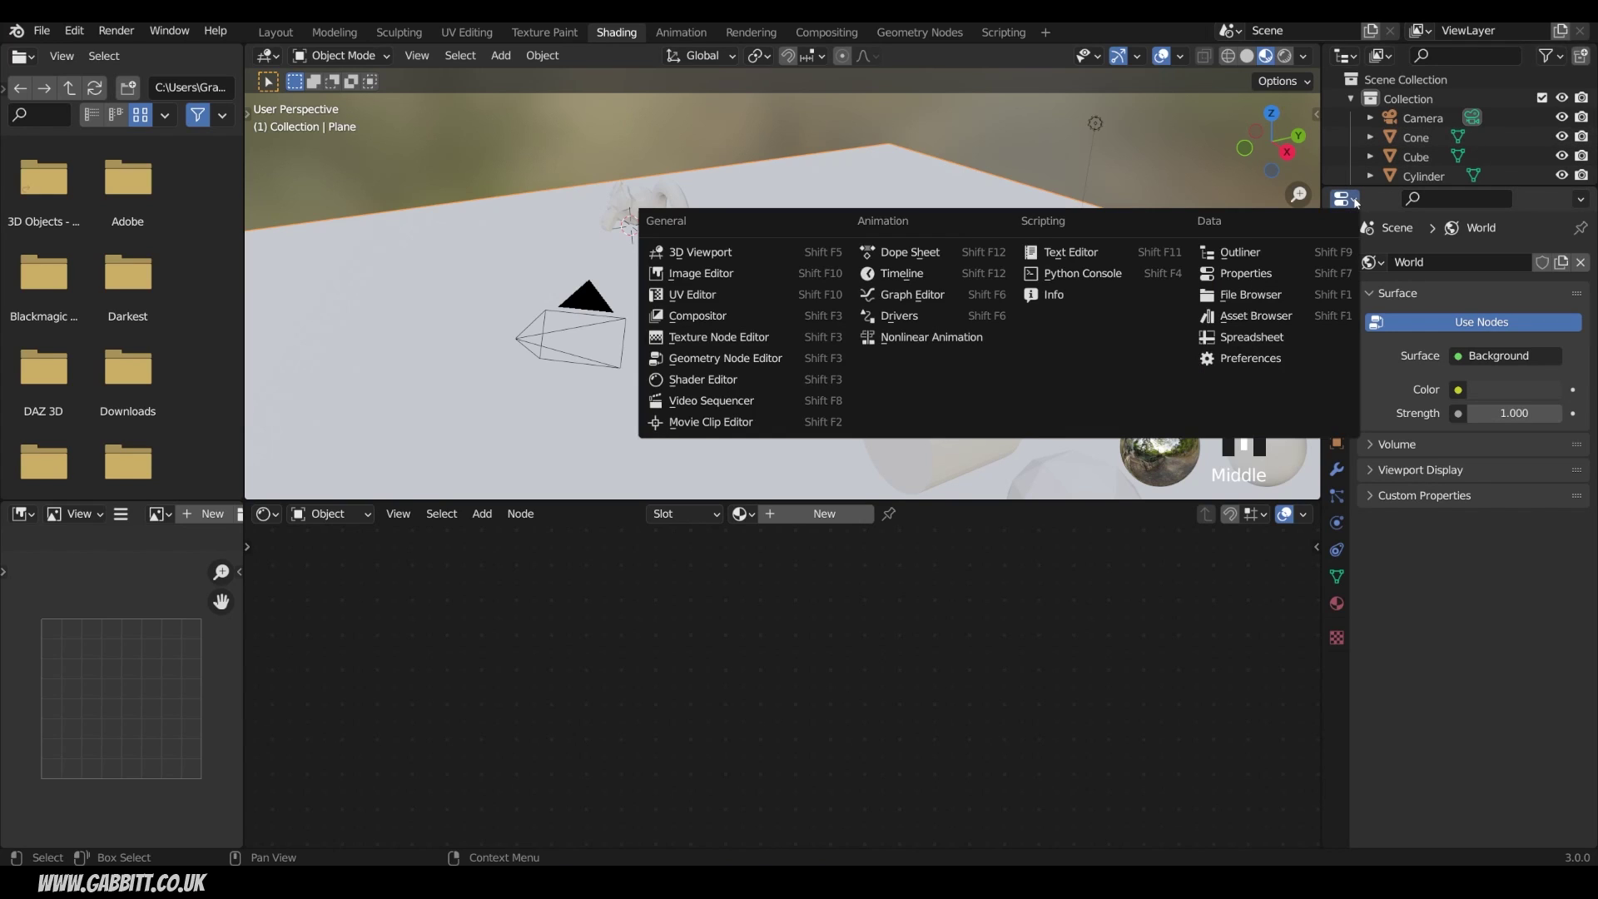
click(1280, 275)
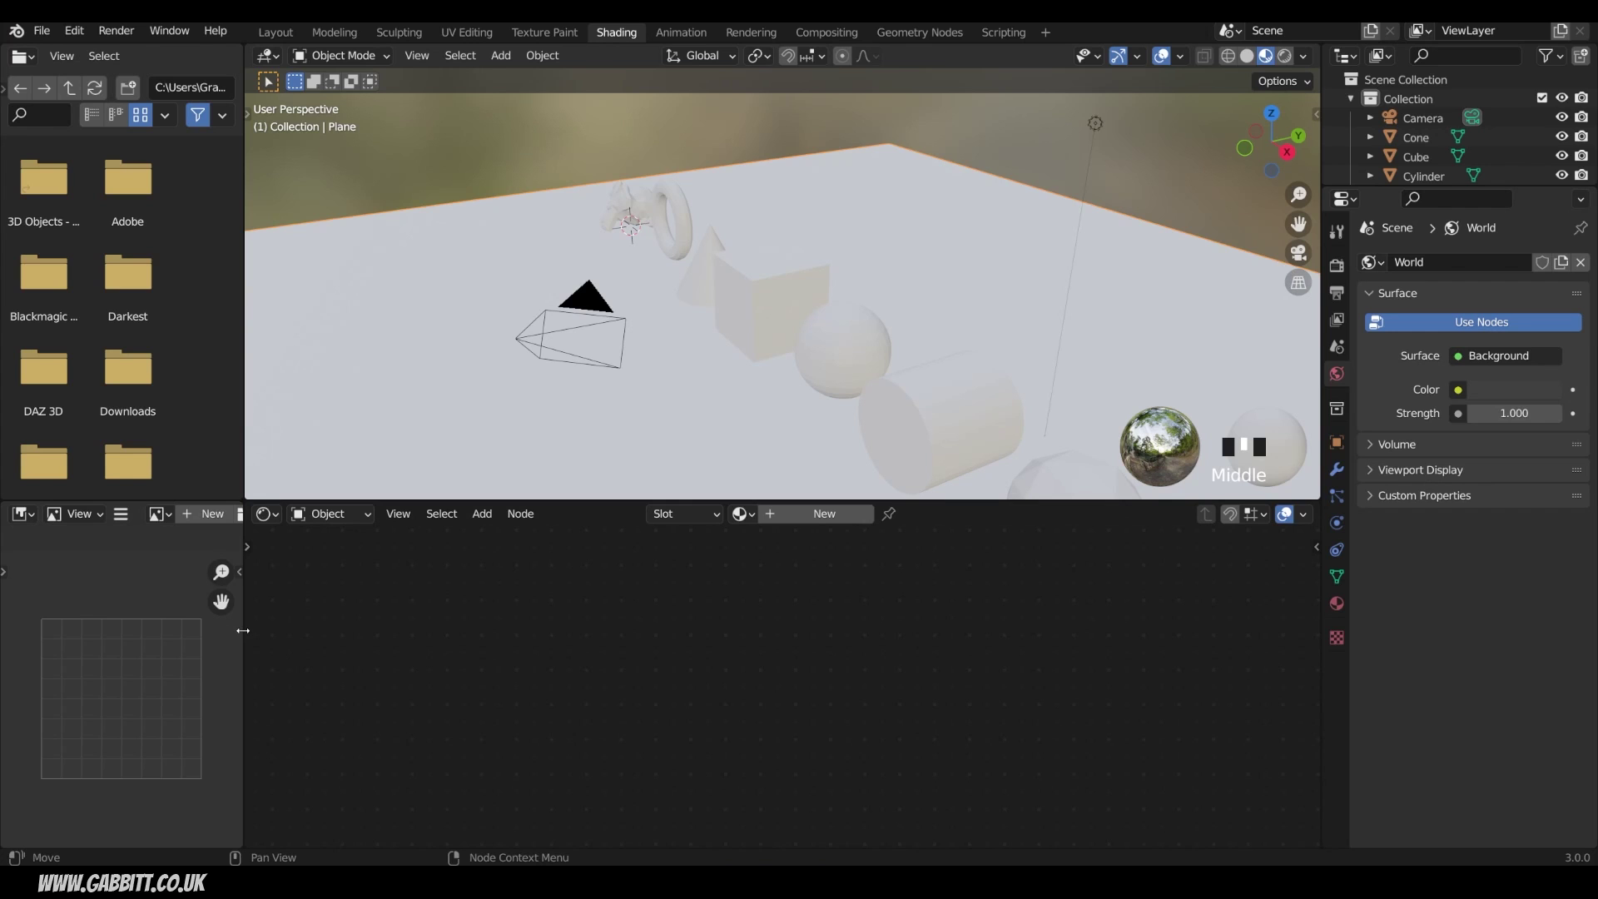
Narrow the File Browser and Image Editor column, and join the Shader Editor over the Image Editor area.
drag(243, 630, 183, 643)
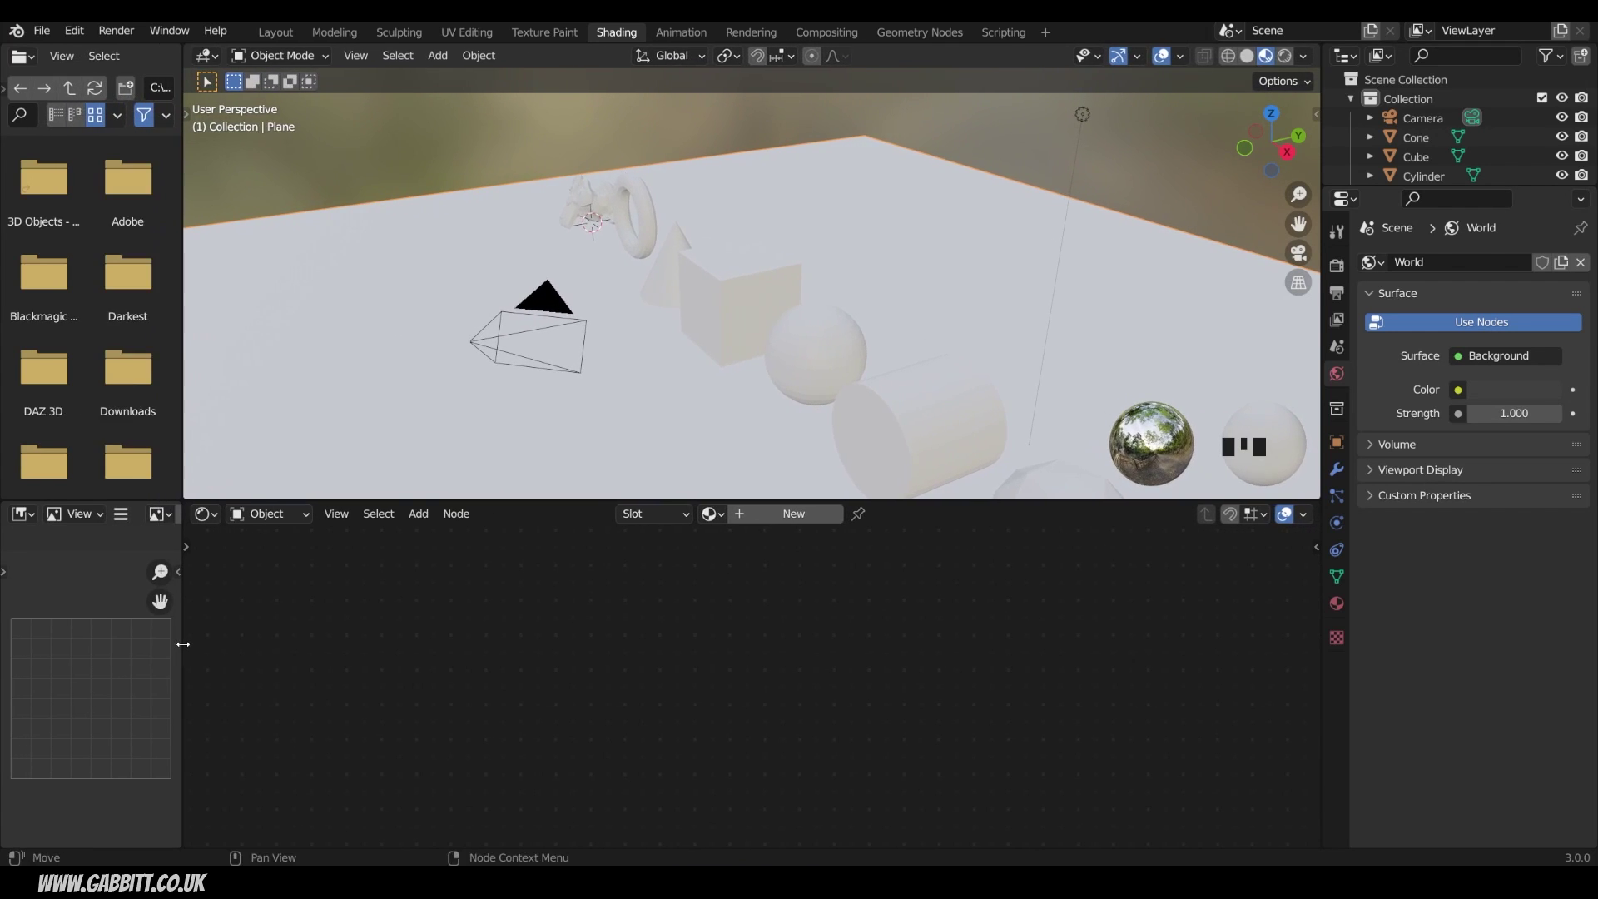
right_click(183, 643)
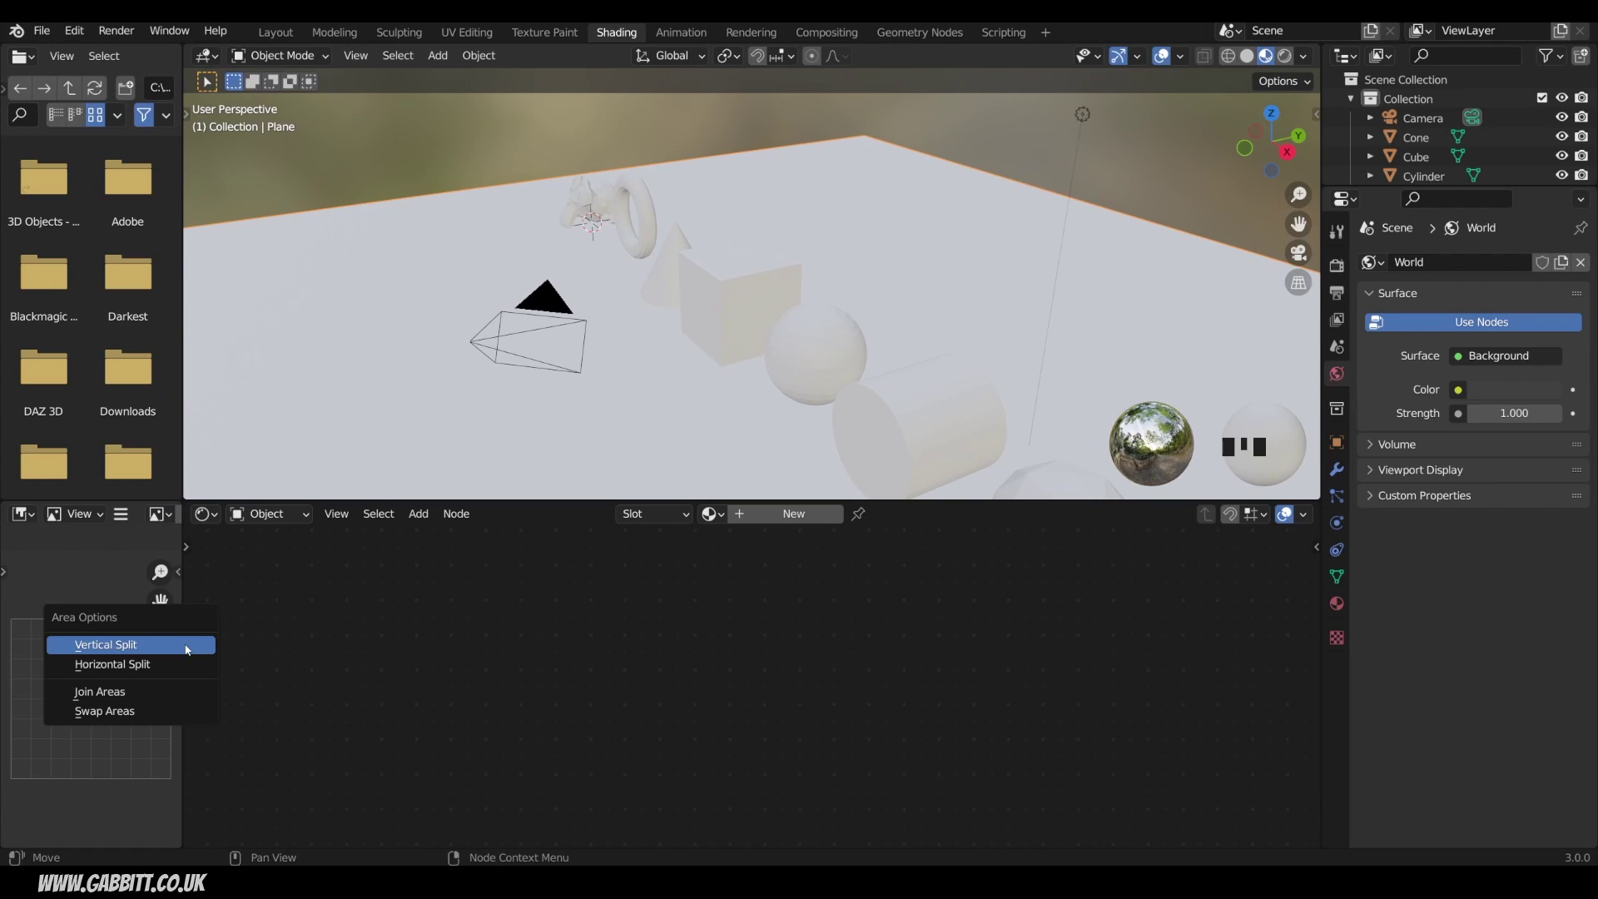
click(176, 688)
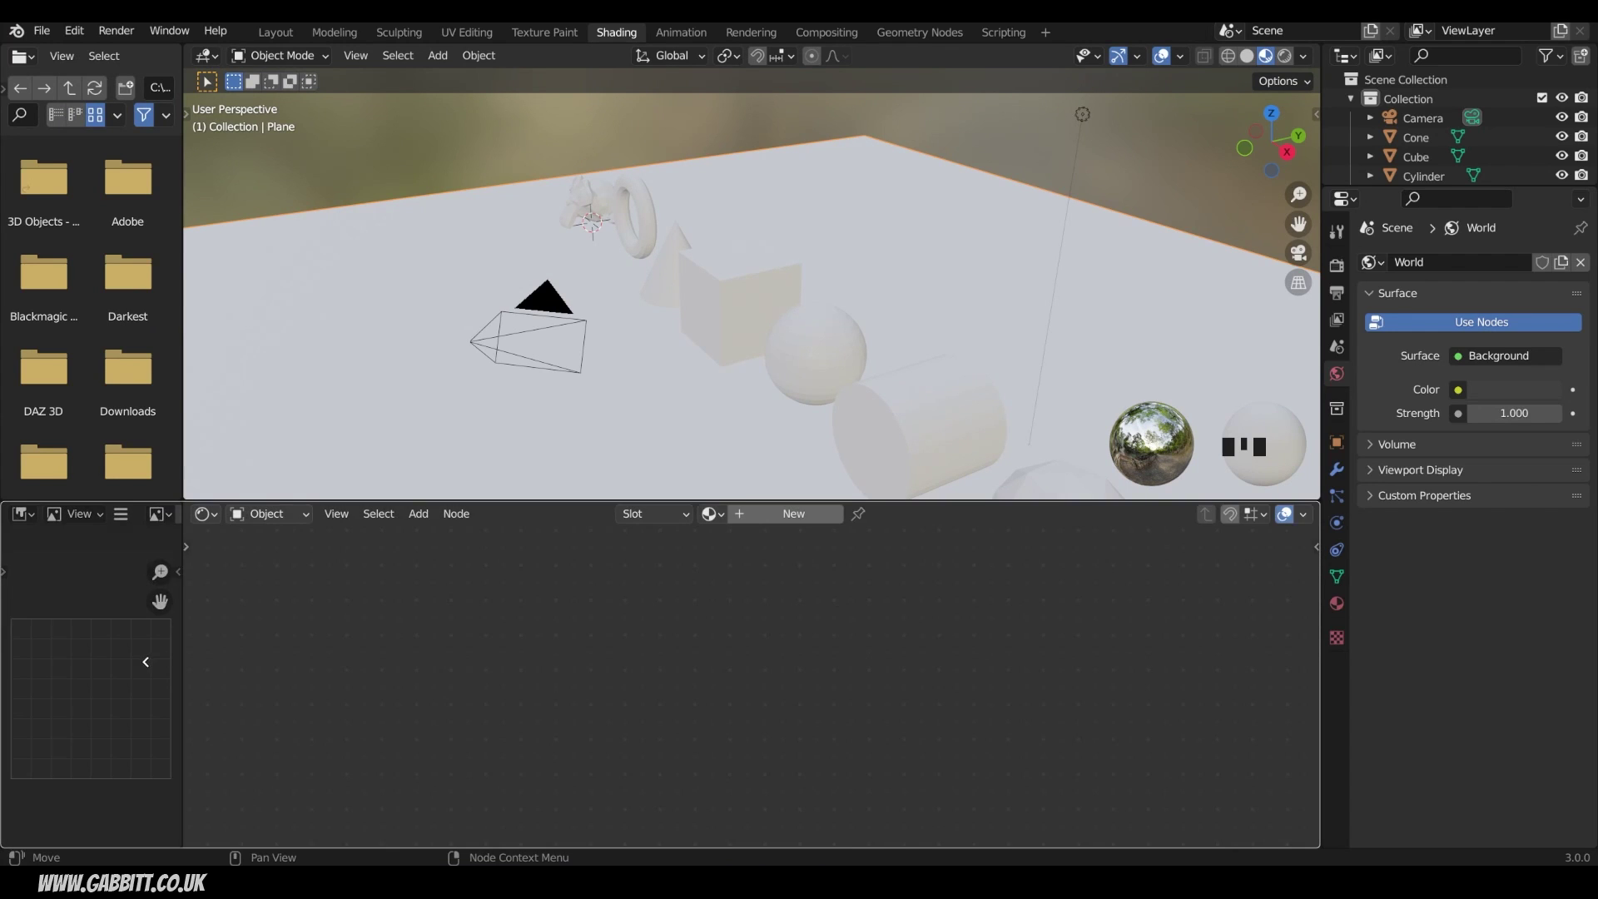
click(146, 662)
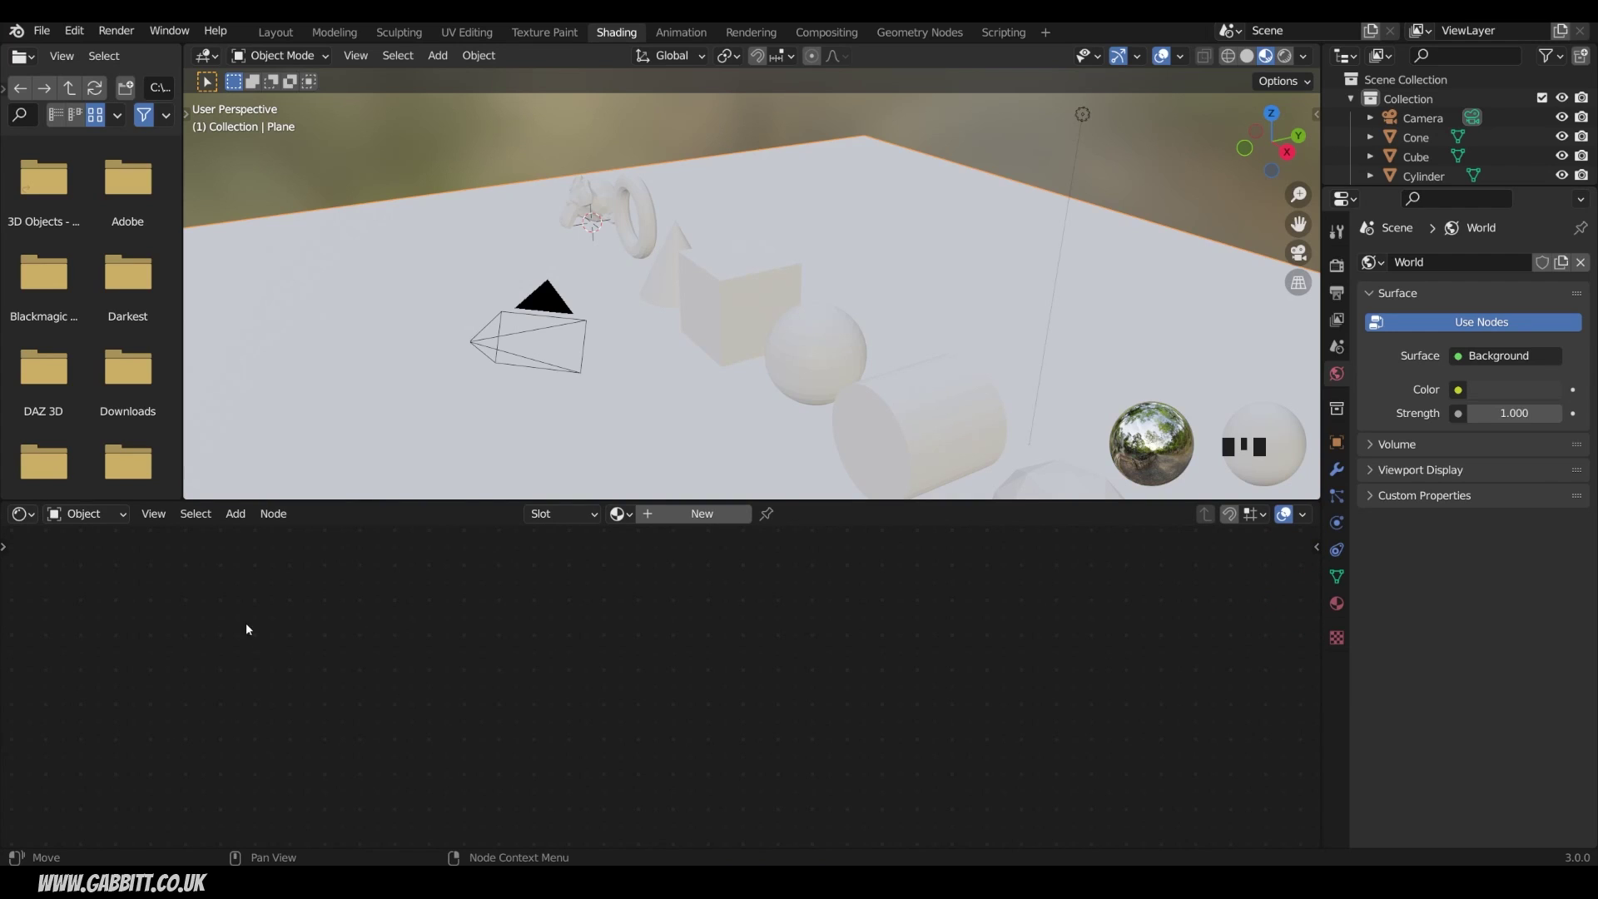
Split a narrow area off the Shader Editor below the File Browser and change it to an Image Editor.
drag(2, 500, 183, 528)
click(23, 514)
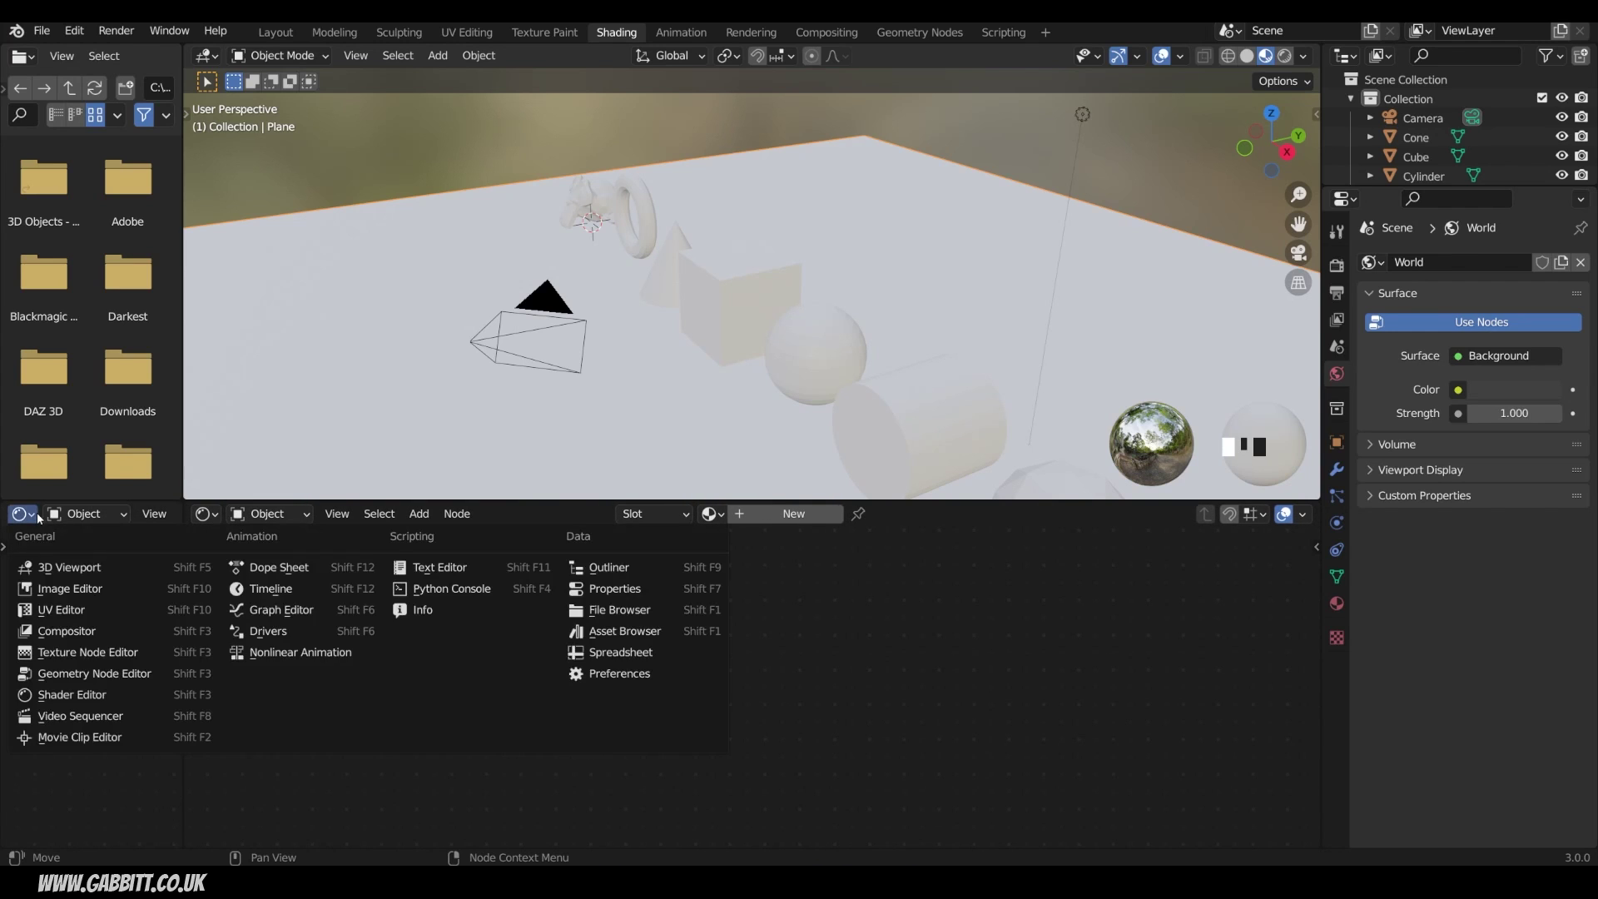
click(82, 587)
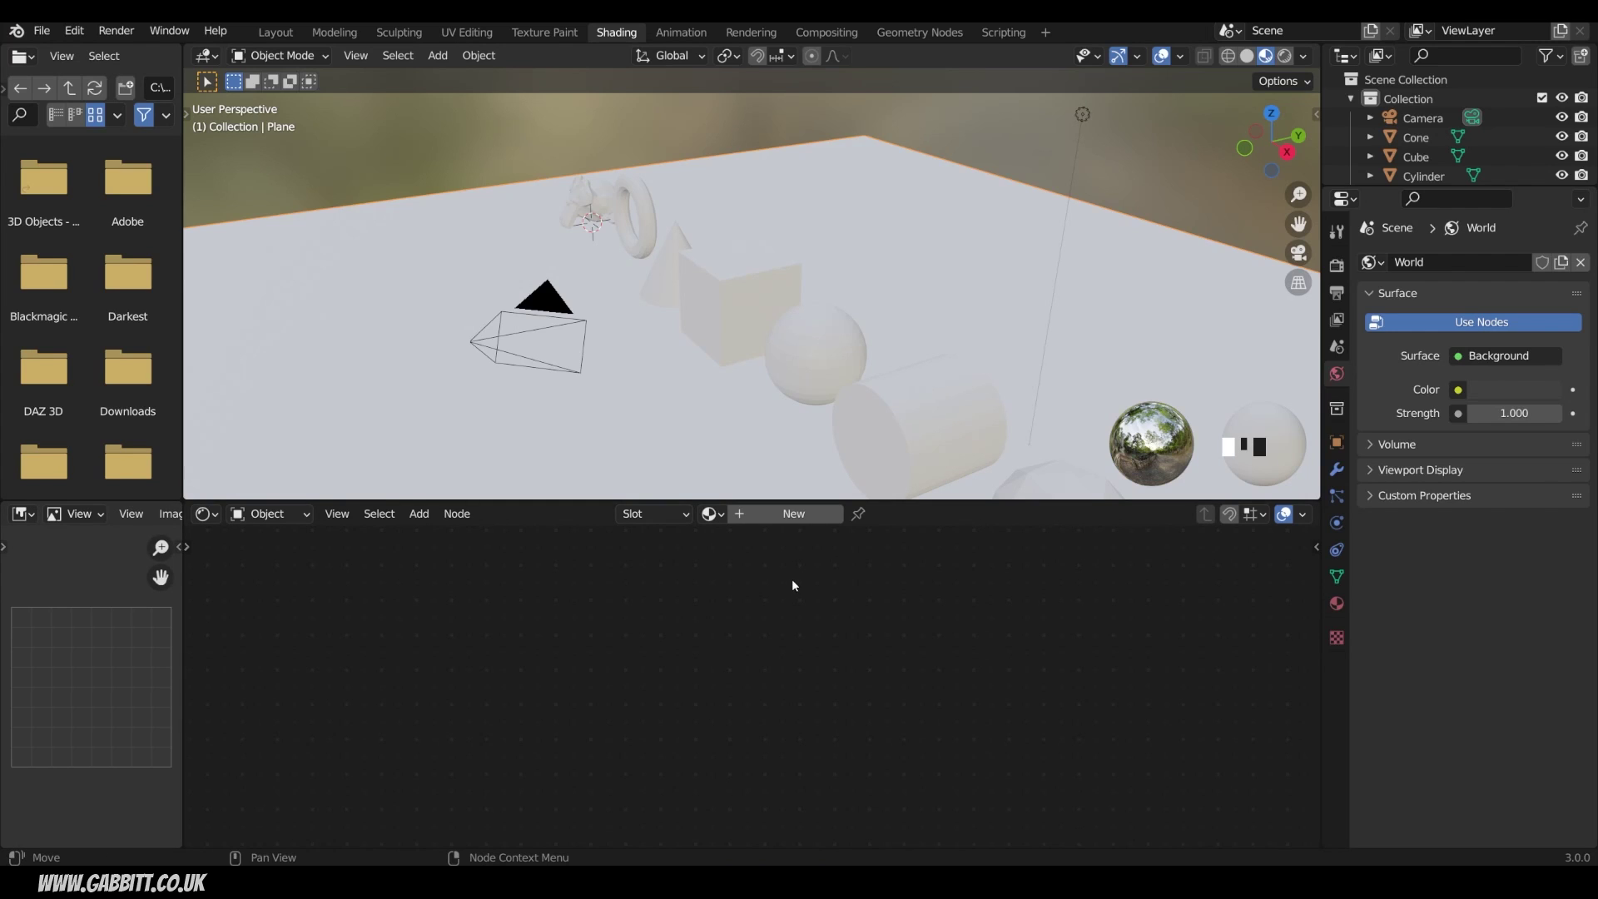
Select the torus, the monkey head and finally the cube to show the cube's material nodes in the Shader Editor.
click(643, 248)
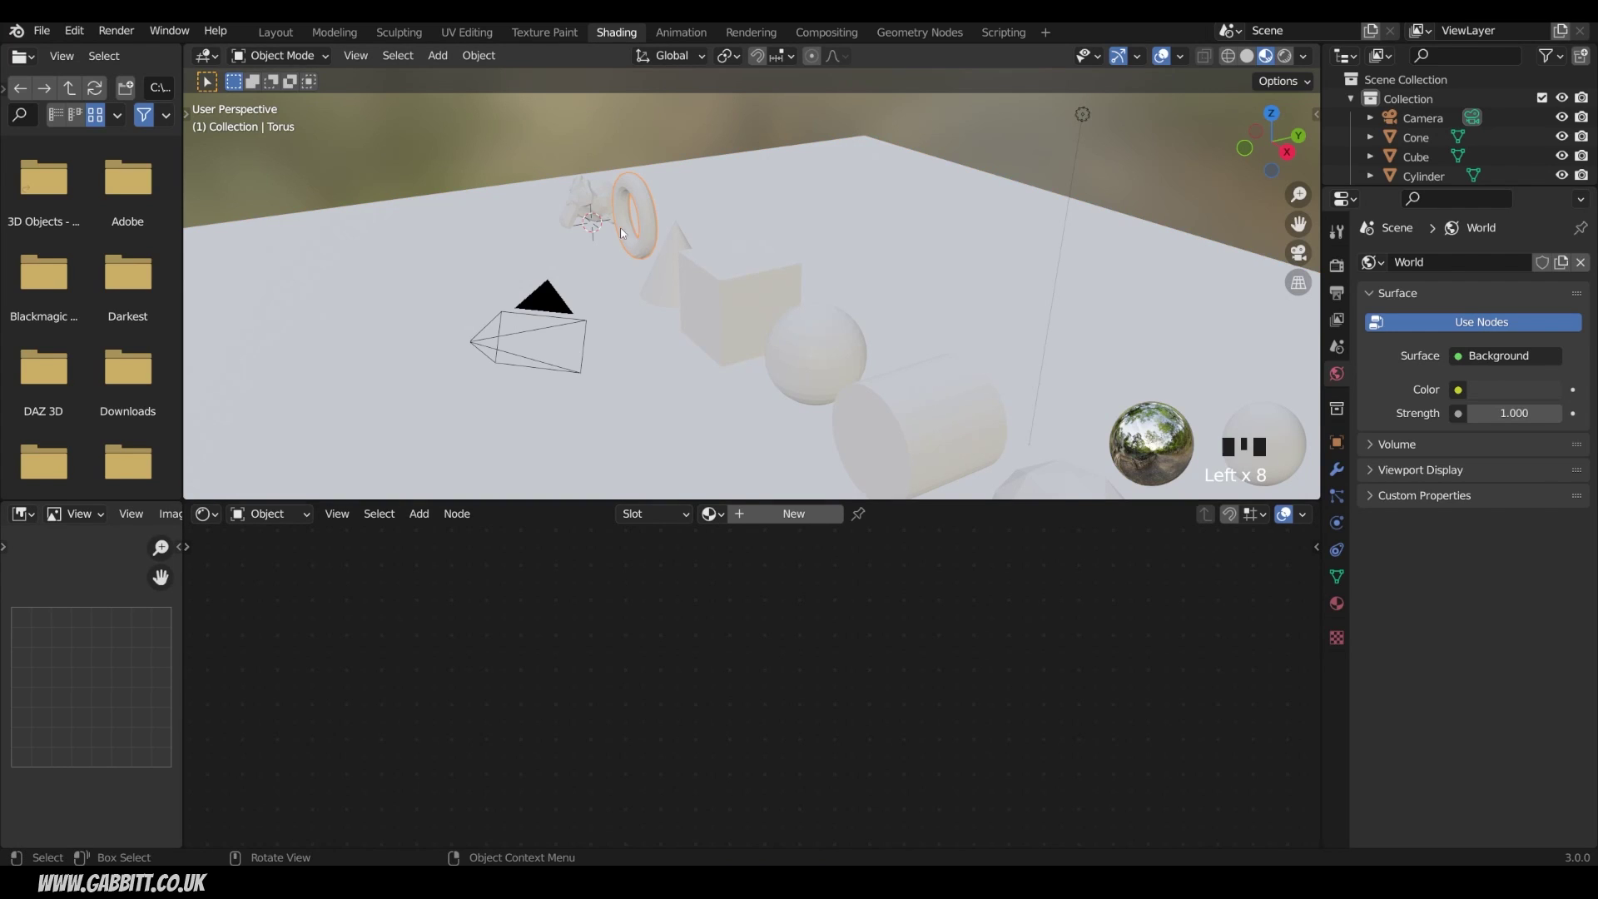
click(587, 208)
click(729, 296)
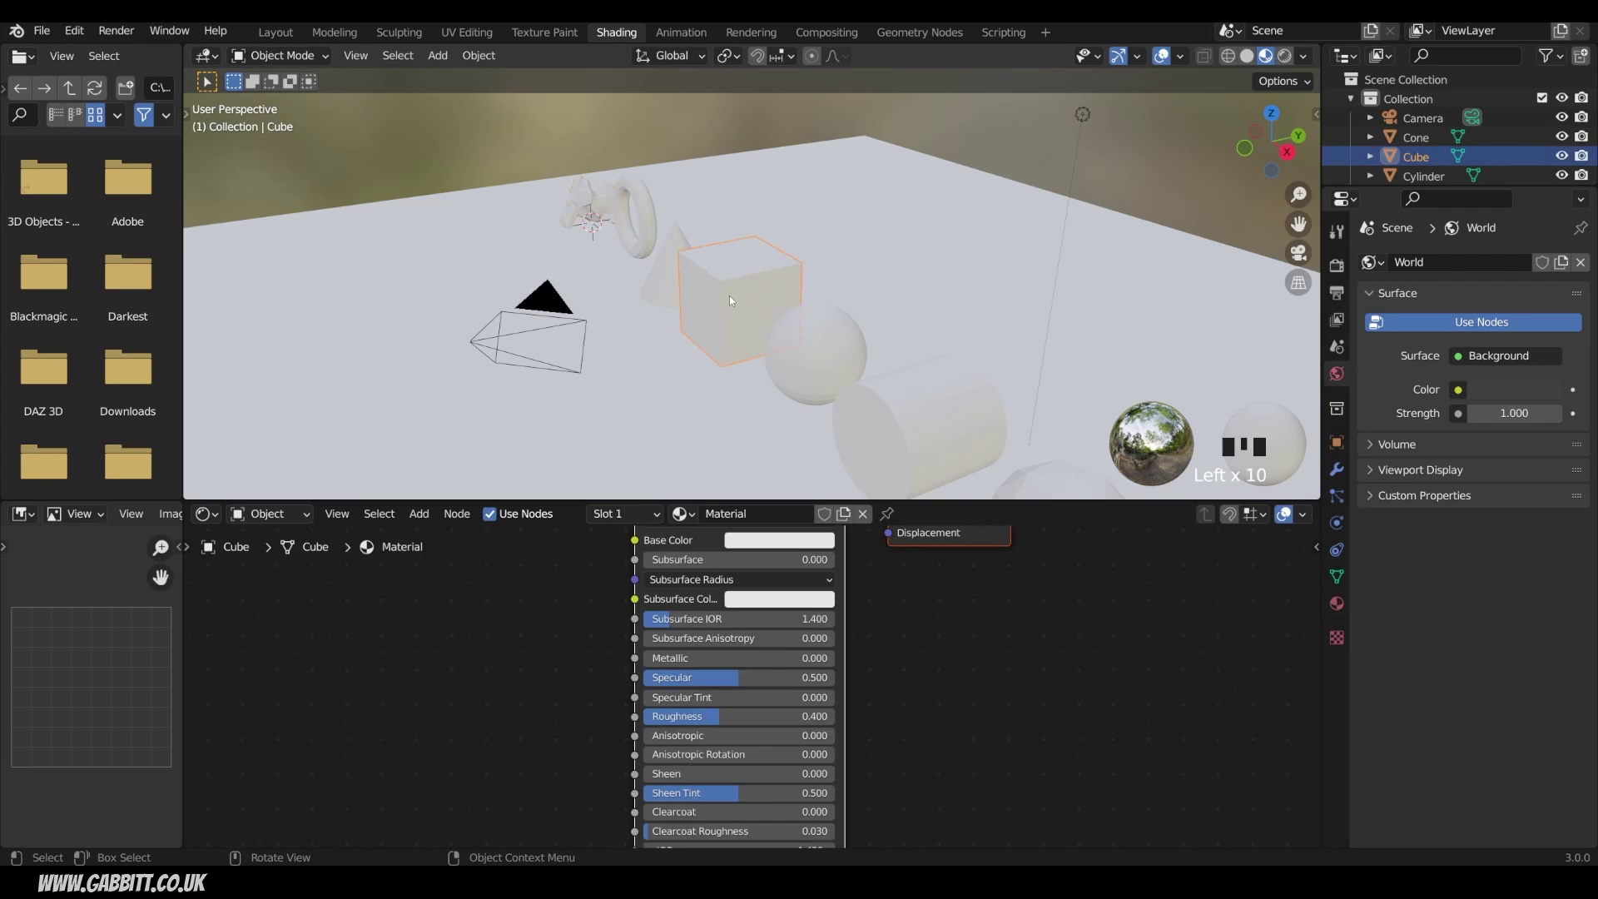
scroll(953, 633, down, 3)
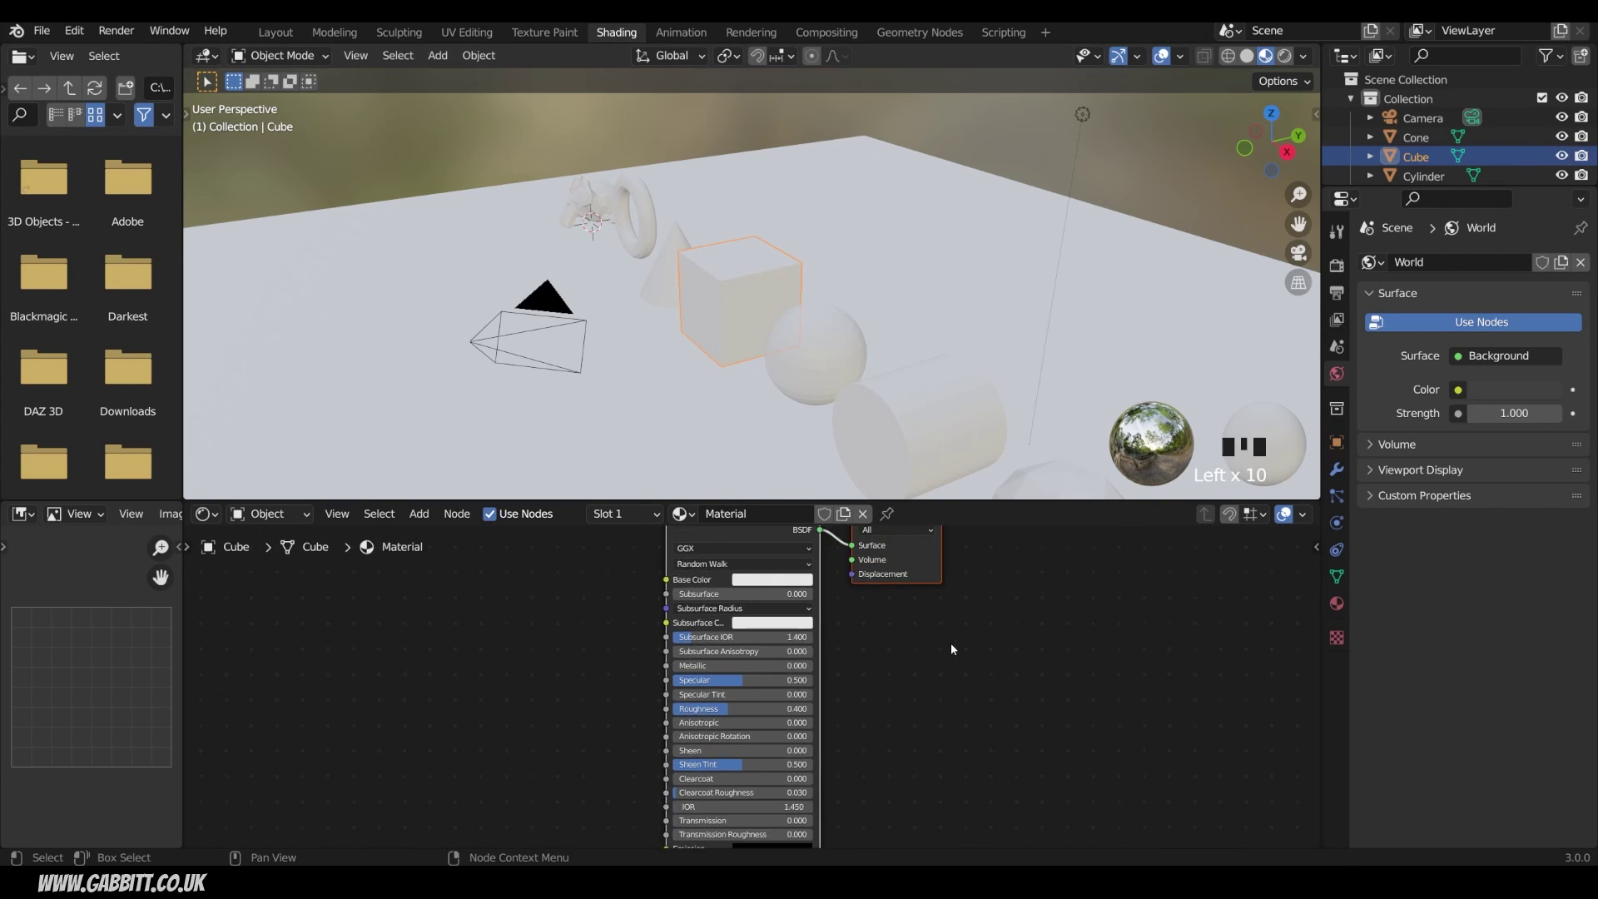
Select the cylinder, the plane and finally the sphere, and create a new material for the sphere.
click(836, 349)
click(911, 401)
click(921, 320)
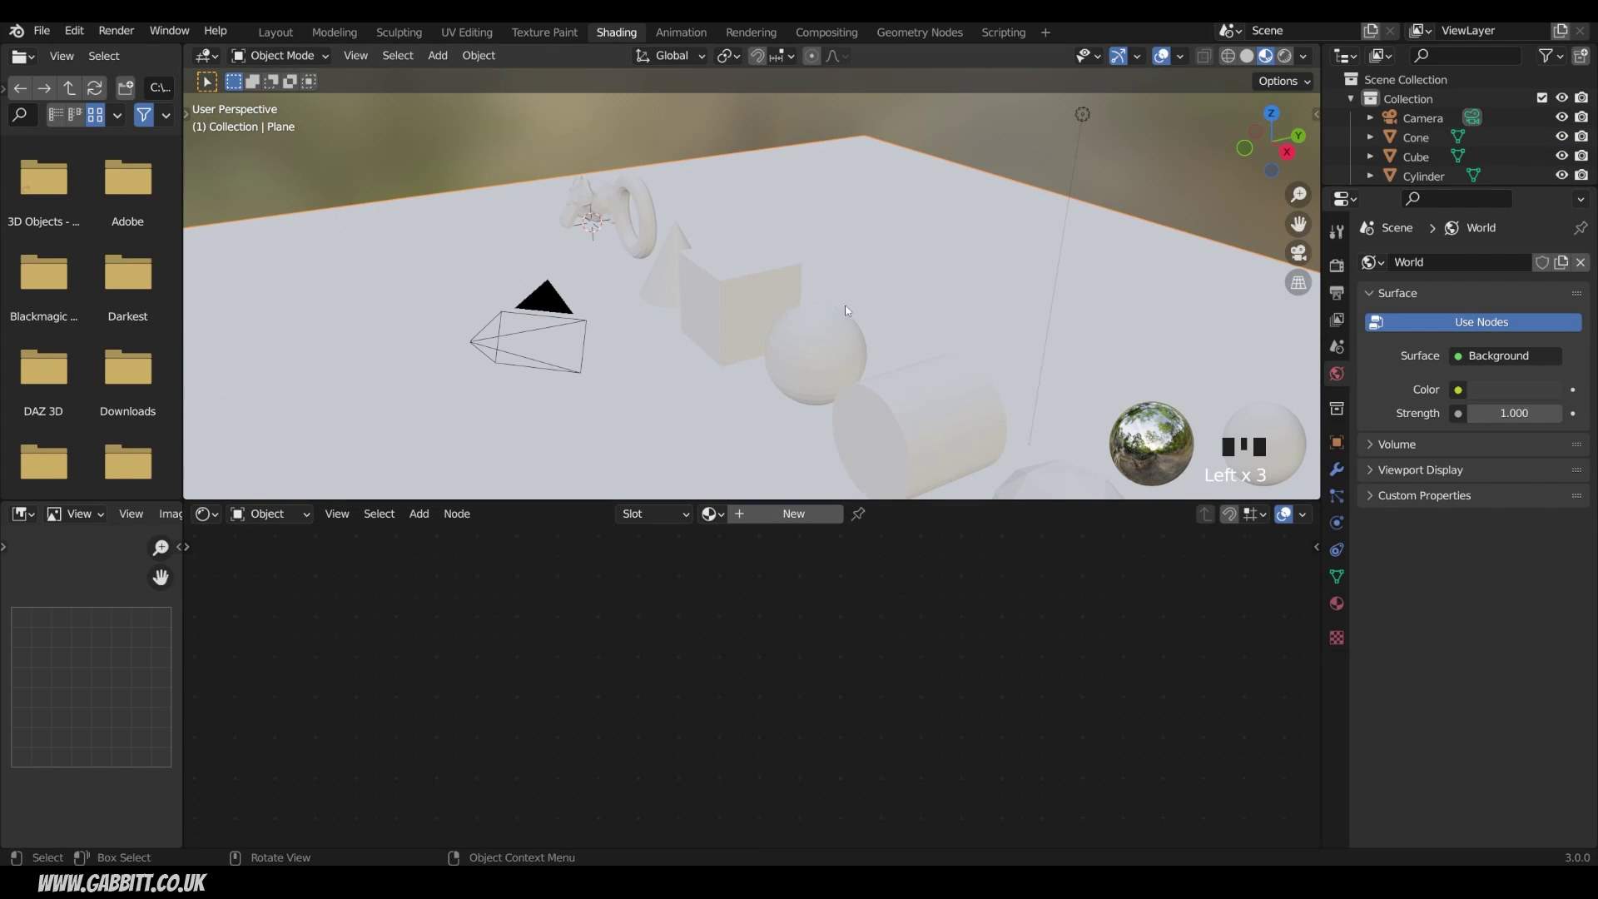
click(835, 338)
click(775, 513)
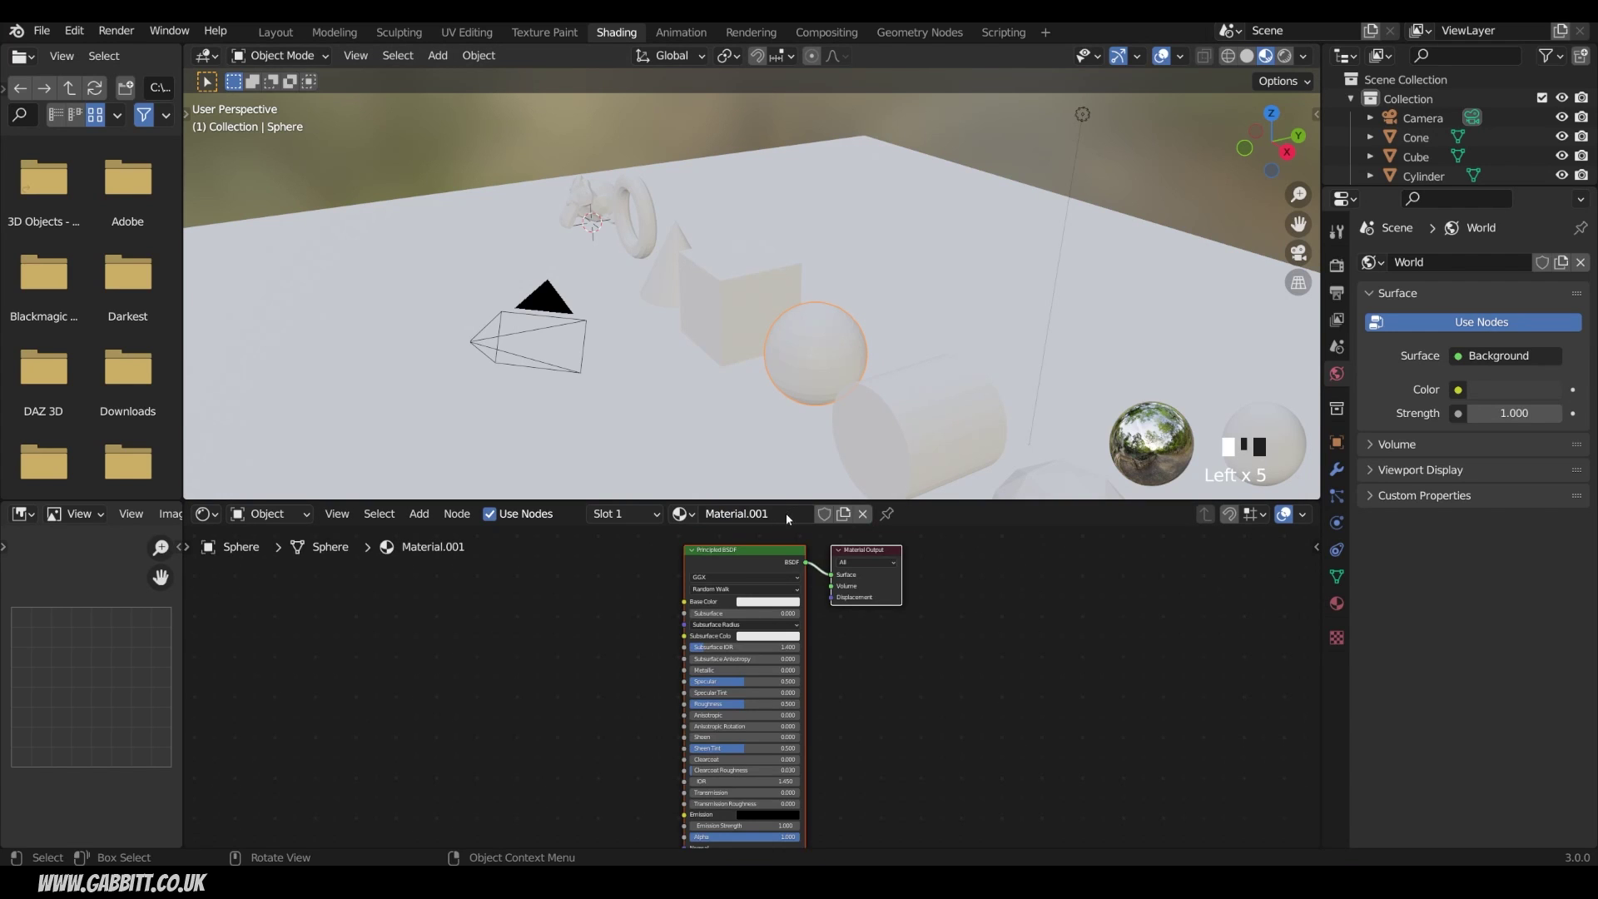
Set the Base Color of the sphere's material to a dark blue with hue 0.667 and saturation 1.000.
scroll(825, 616, up, 3)
middle_drag(857, 661, 867, 713)
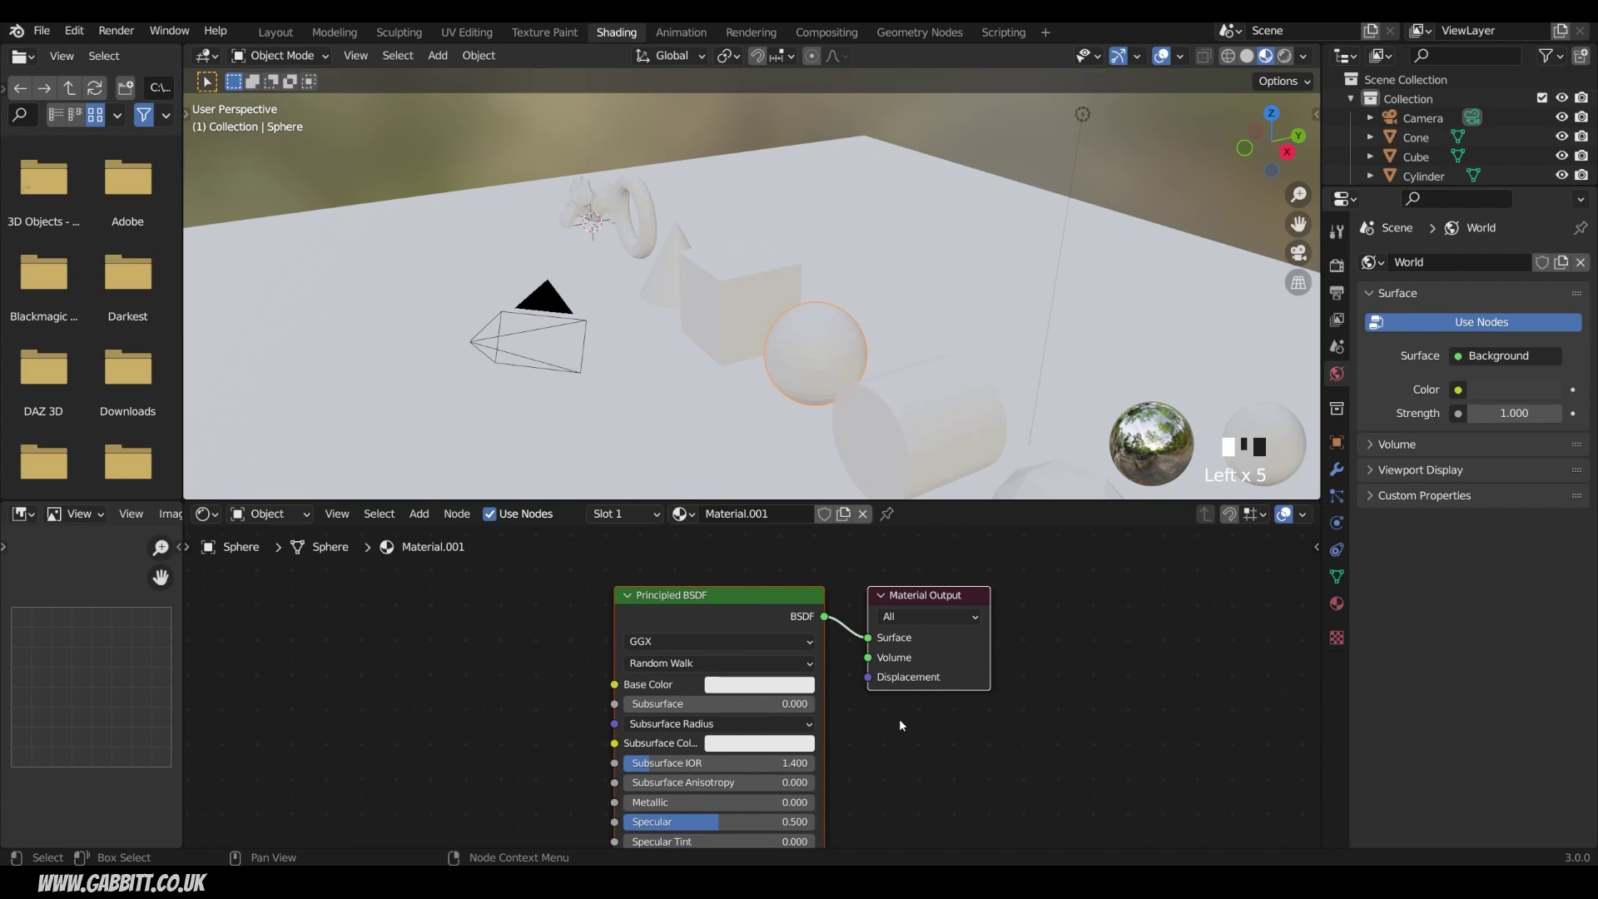
scroll(857, 677, down, 2)
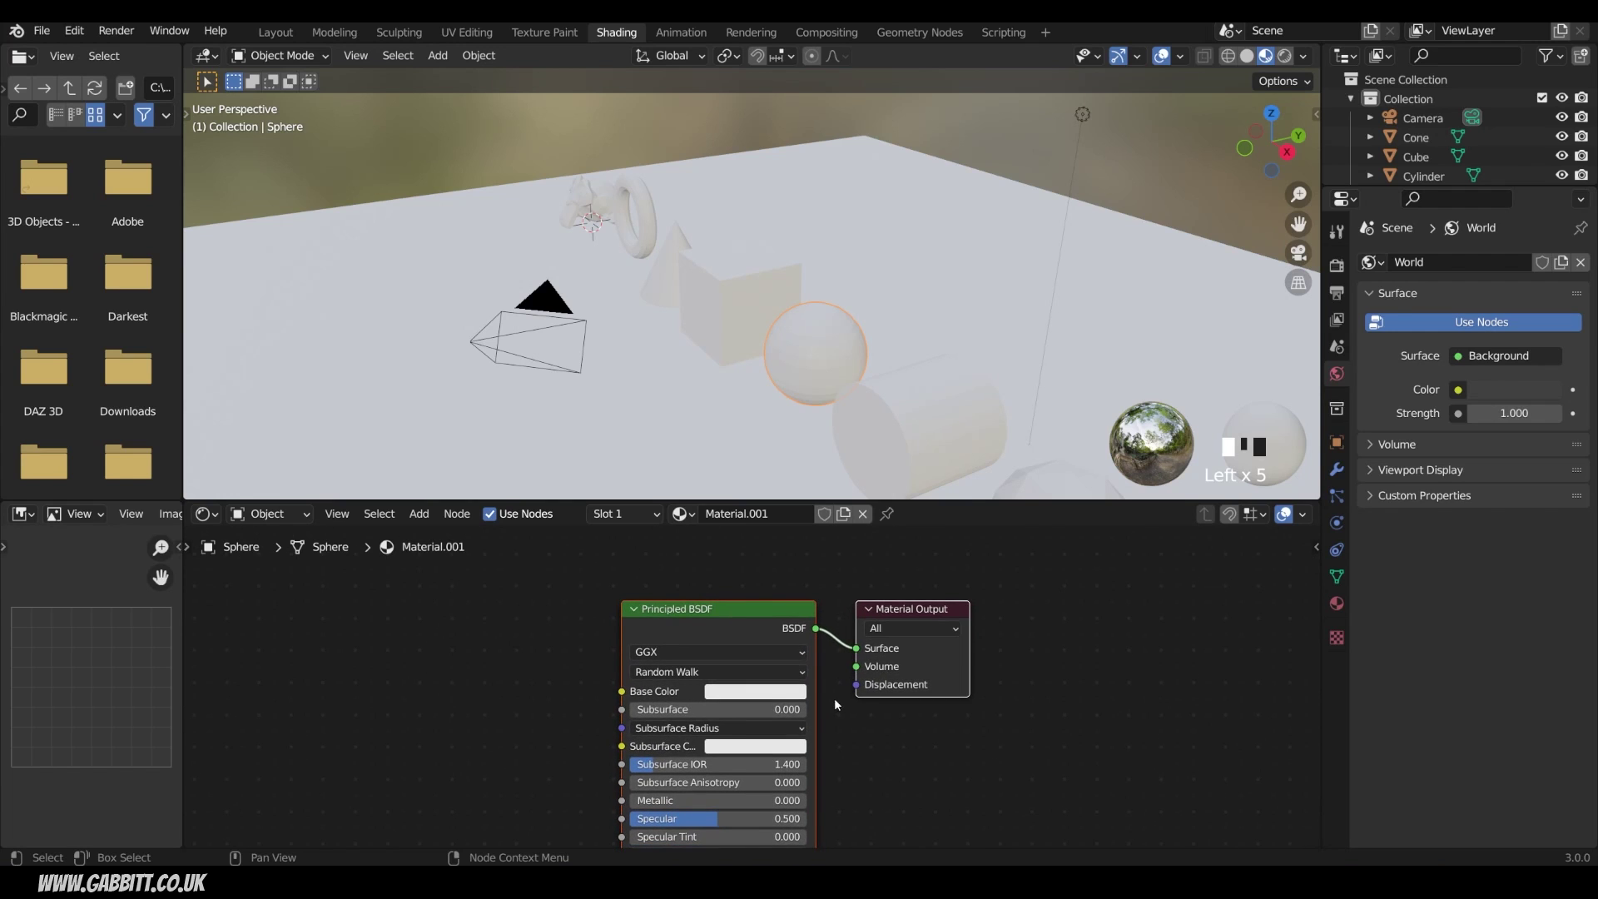
middle_drag(837, 705, 838, 668)
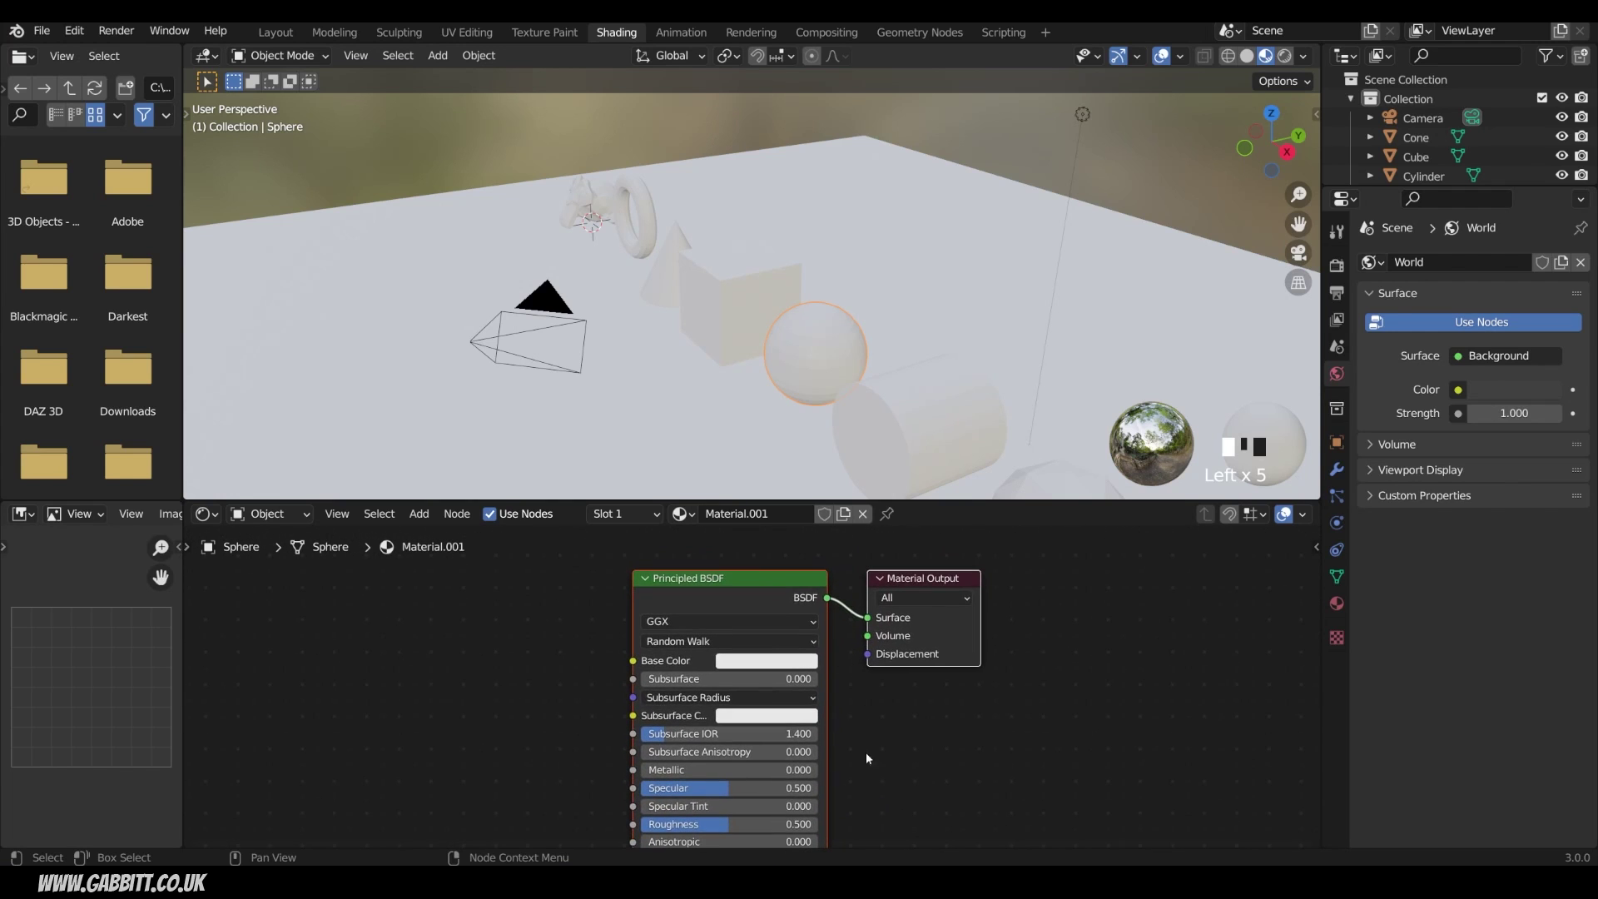
mouse_move(867, 759)
middle_down()
mouse_move(870, 593)
mouse_move(872, 733)
middle_up()
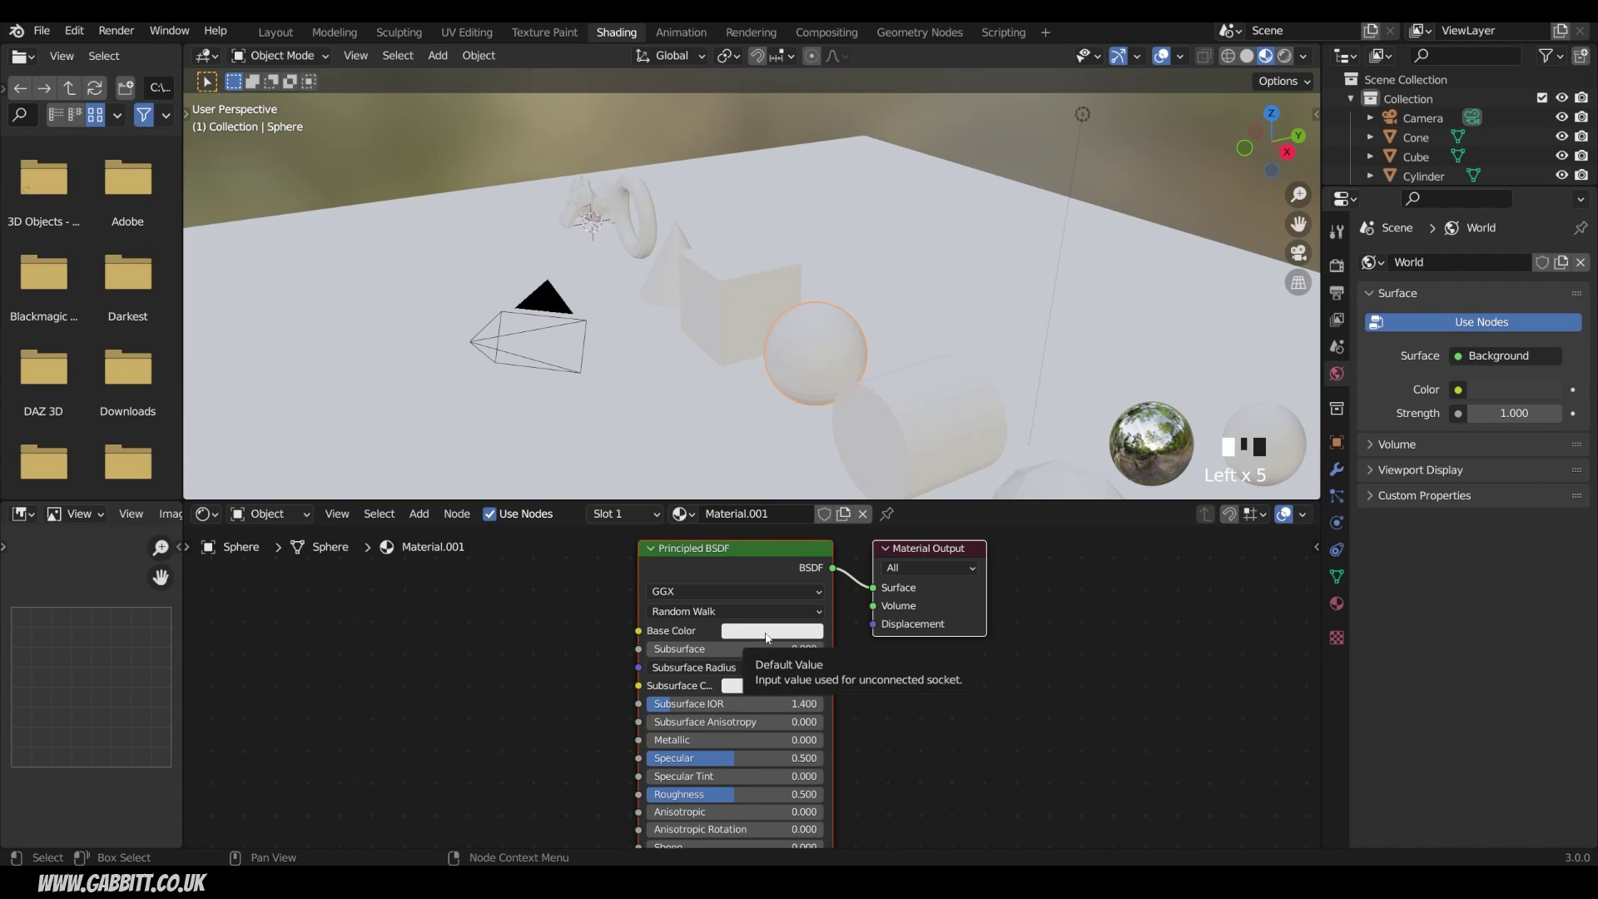
click(767, 634)
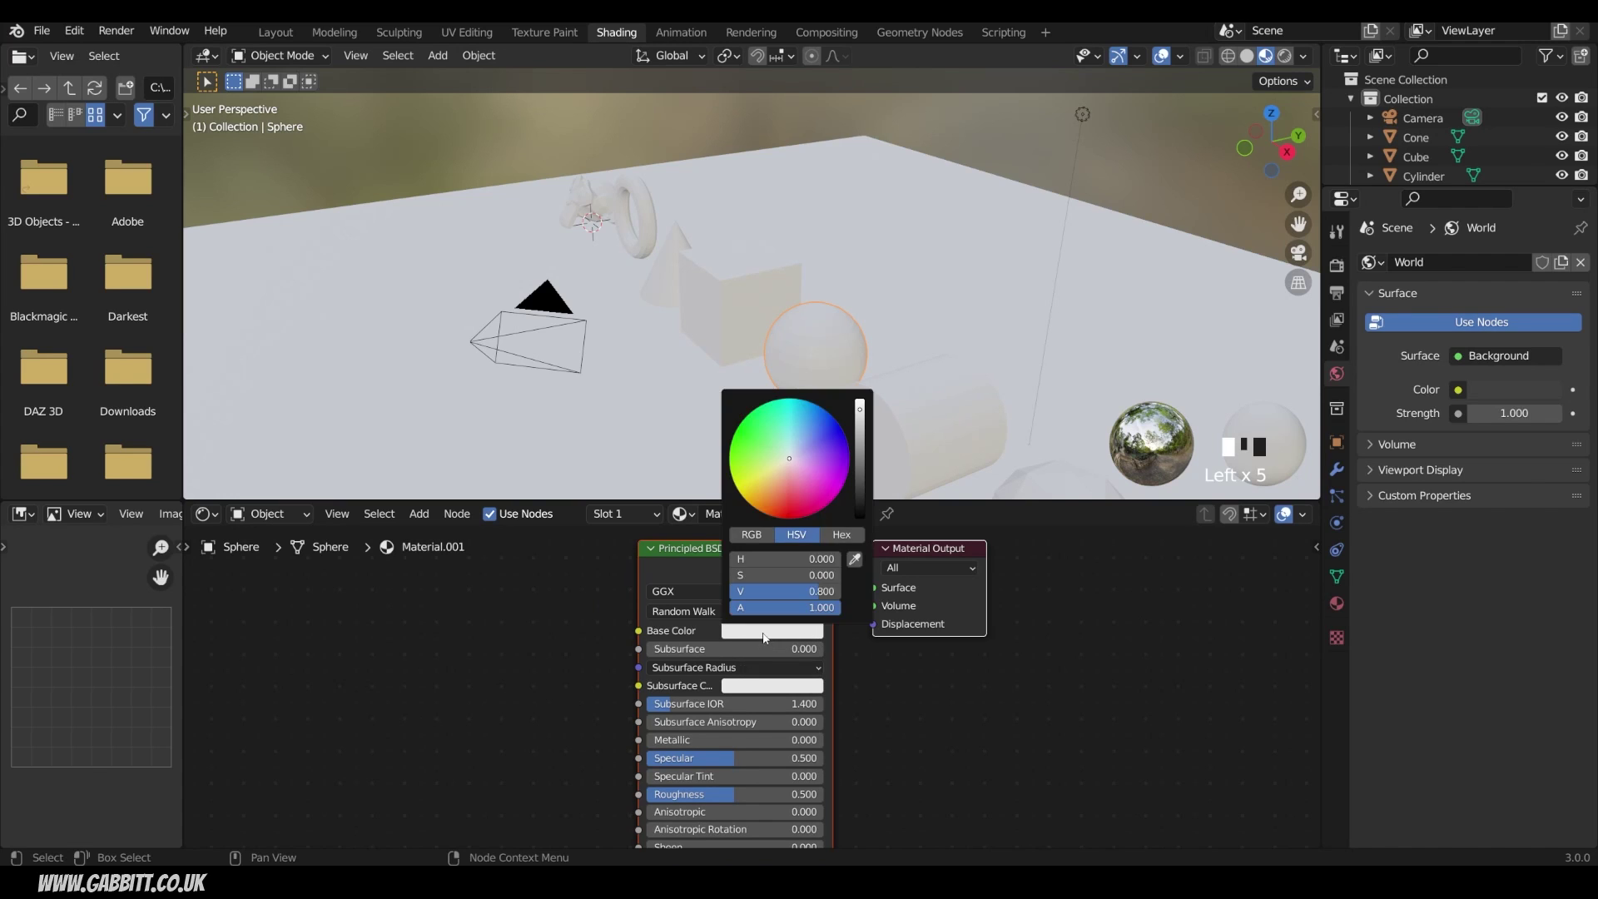
click(837, 437)
mouse_move(839, 437)
mouse_down()
mouse_move(801, 451)
mouse_move(860, 416)
mouse_move(860, 472)
mouse_move(860, 414)
mouse_move(842, 430)
mouse_up()
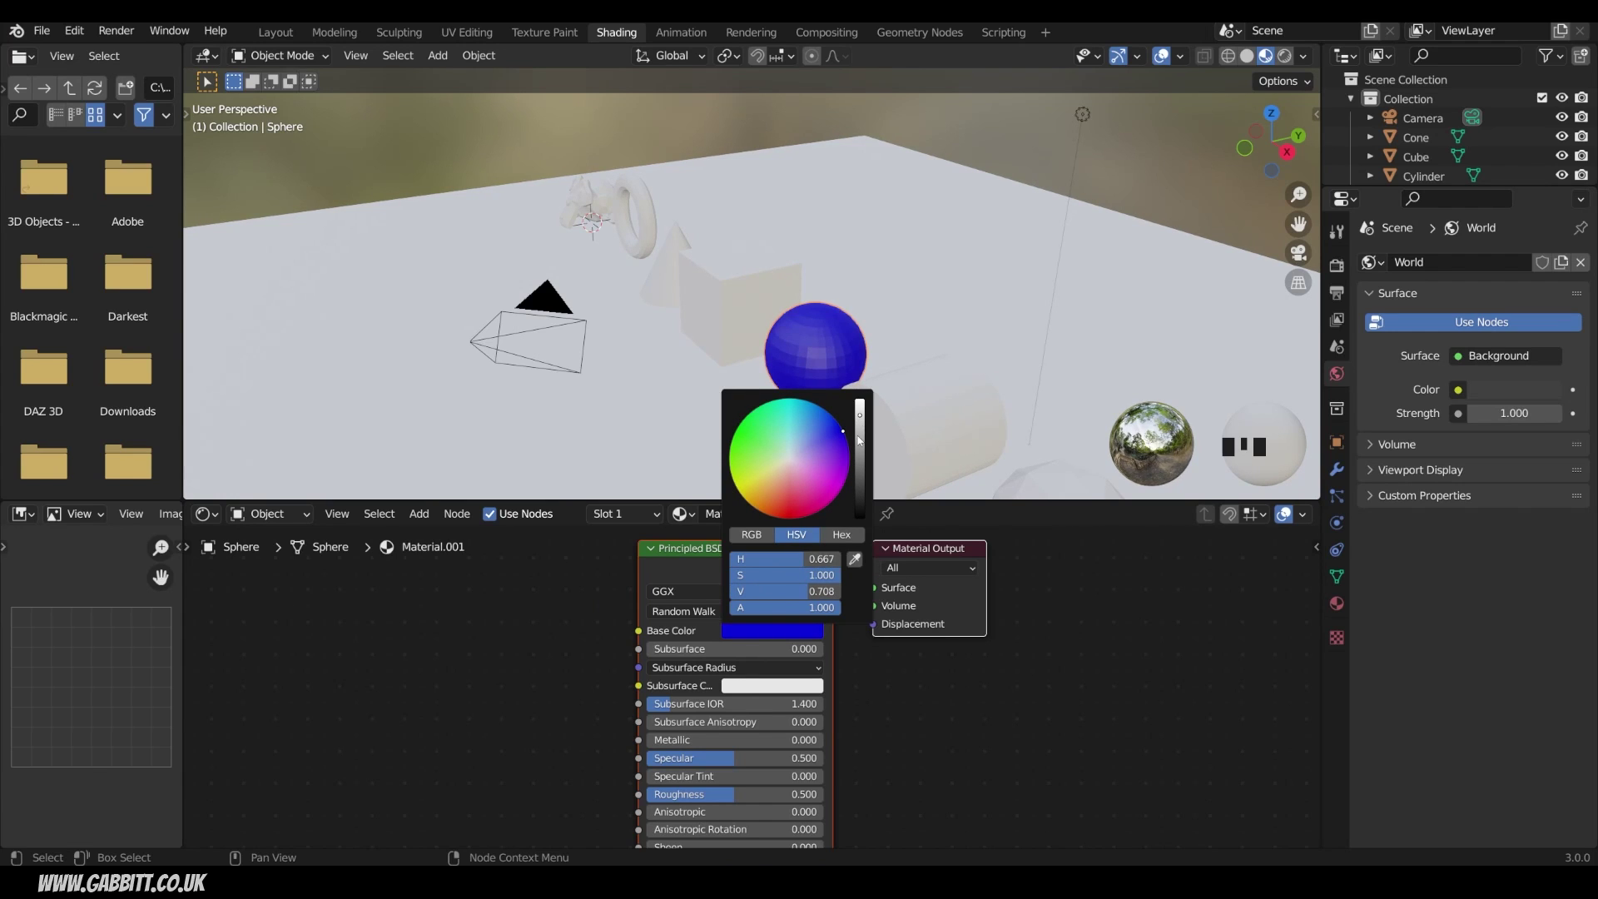
mouse_move(828, 591)
mouse_down()
mouse_move(845, 591)
mouse_move(764, 591)
mouse_up()
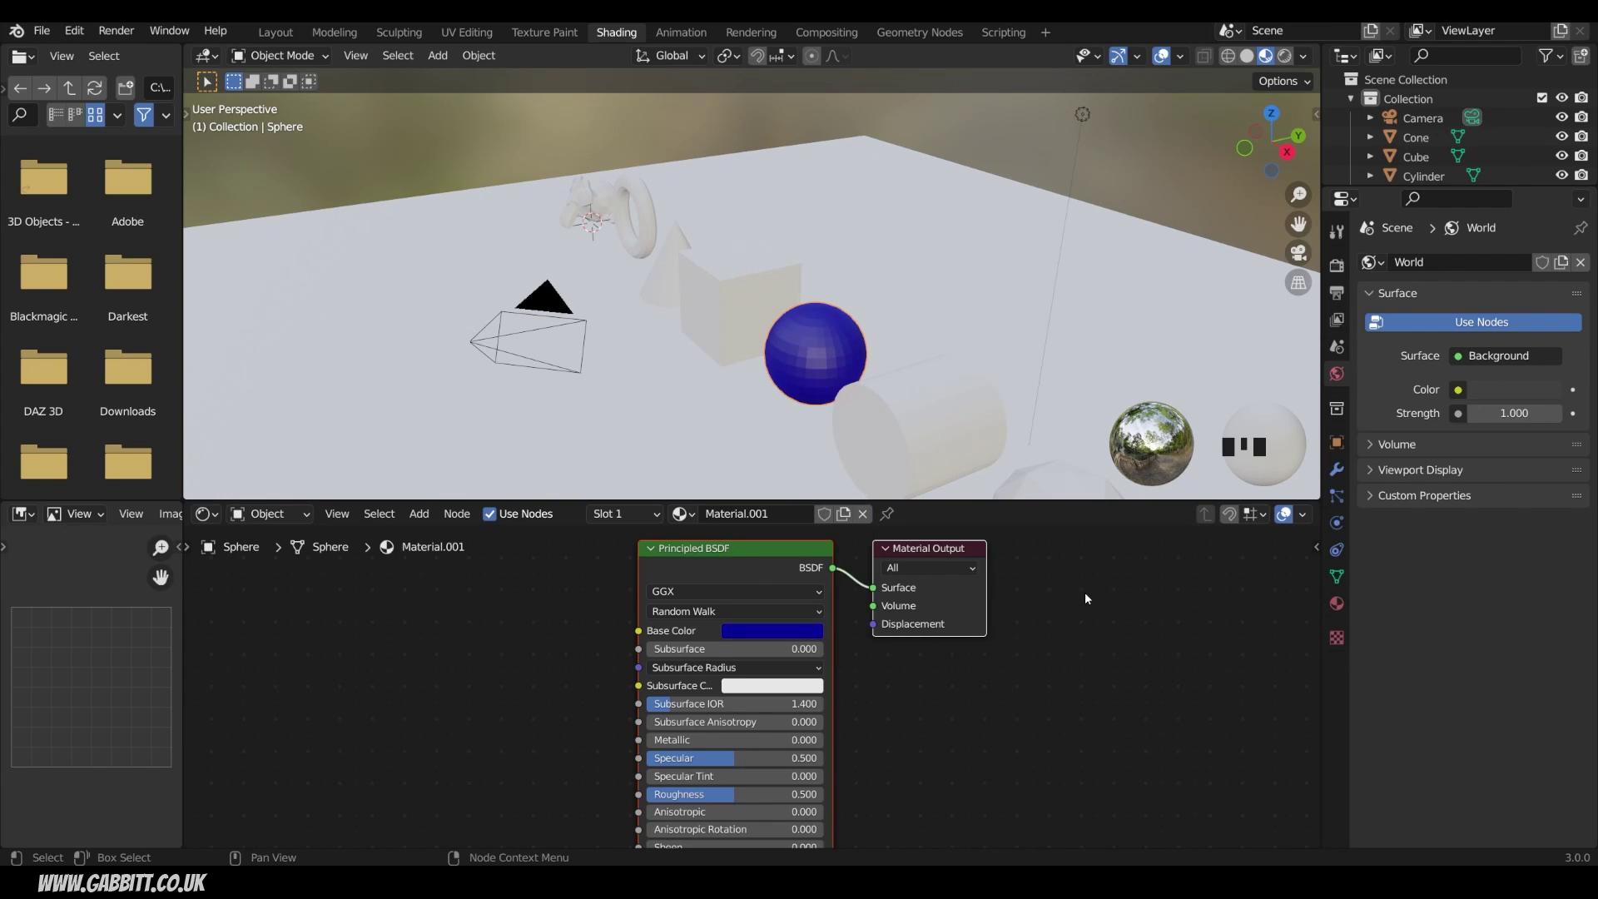
Create a new material for the cylinder and set its Base Color to a bright, fully saturated red.
click(931, 405)
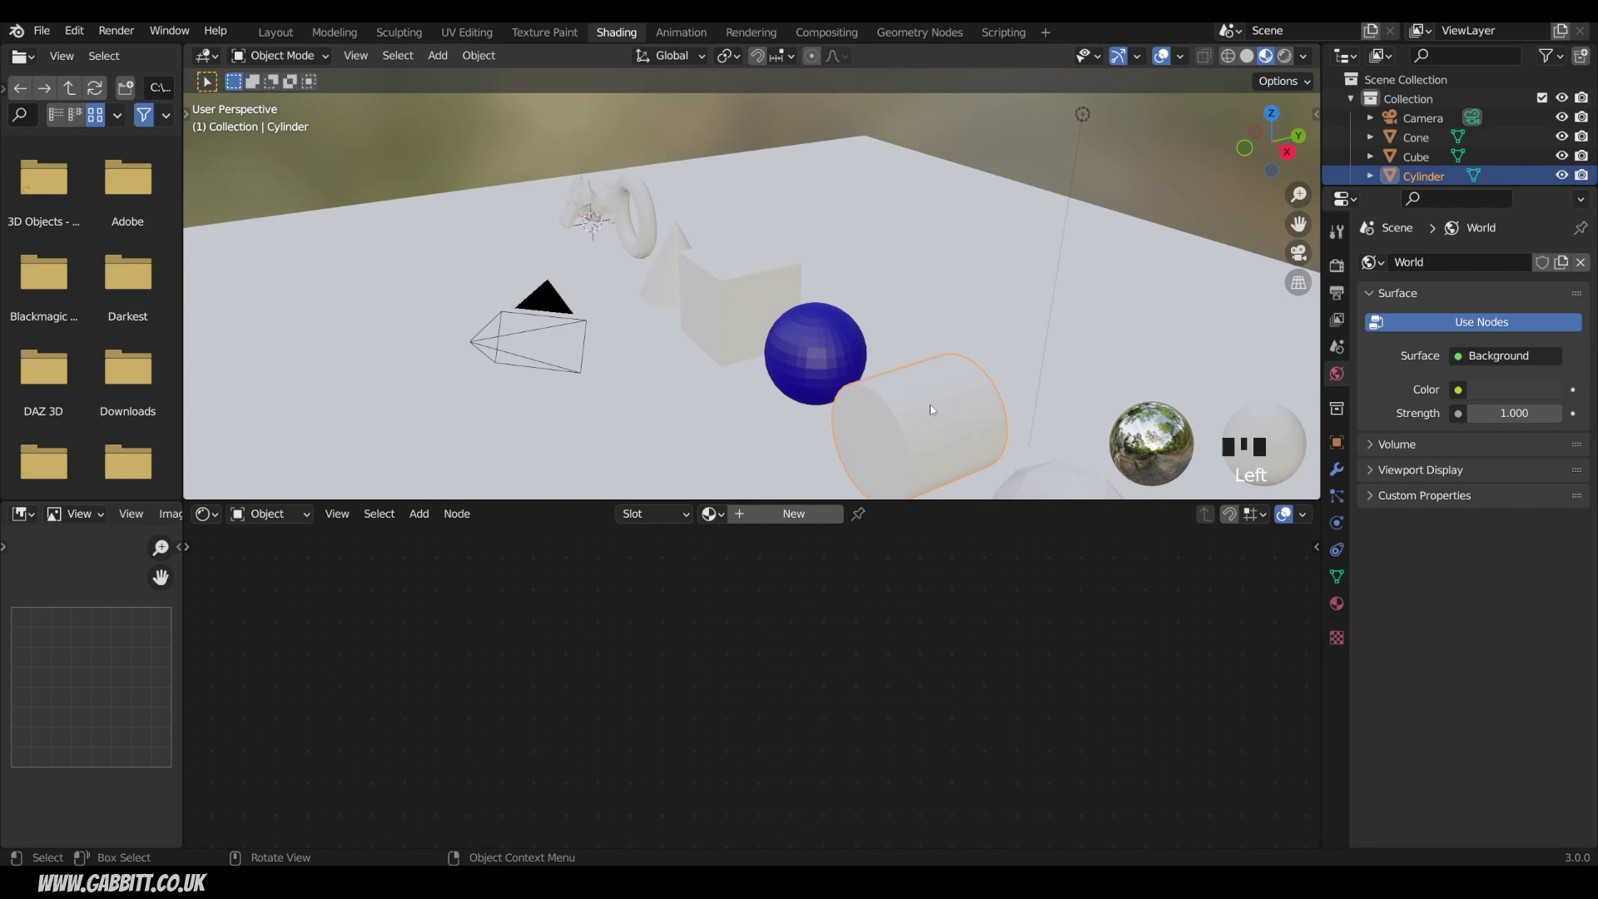
click(795, 517)
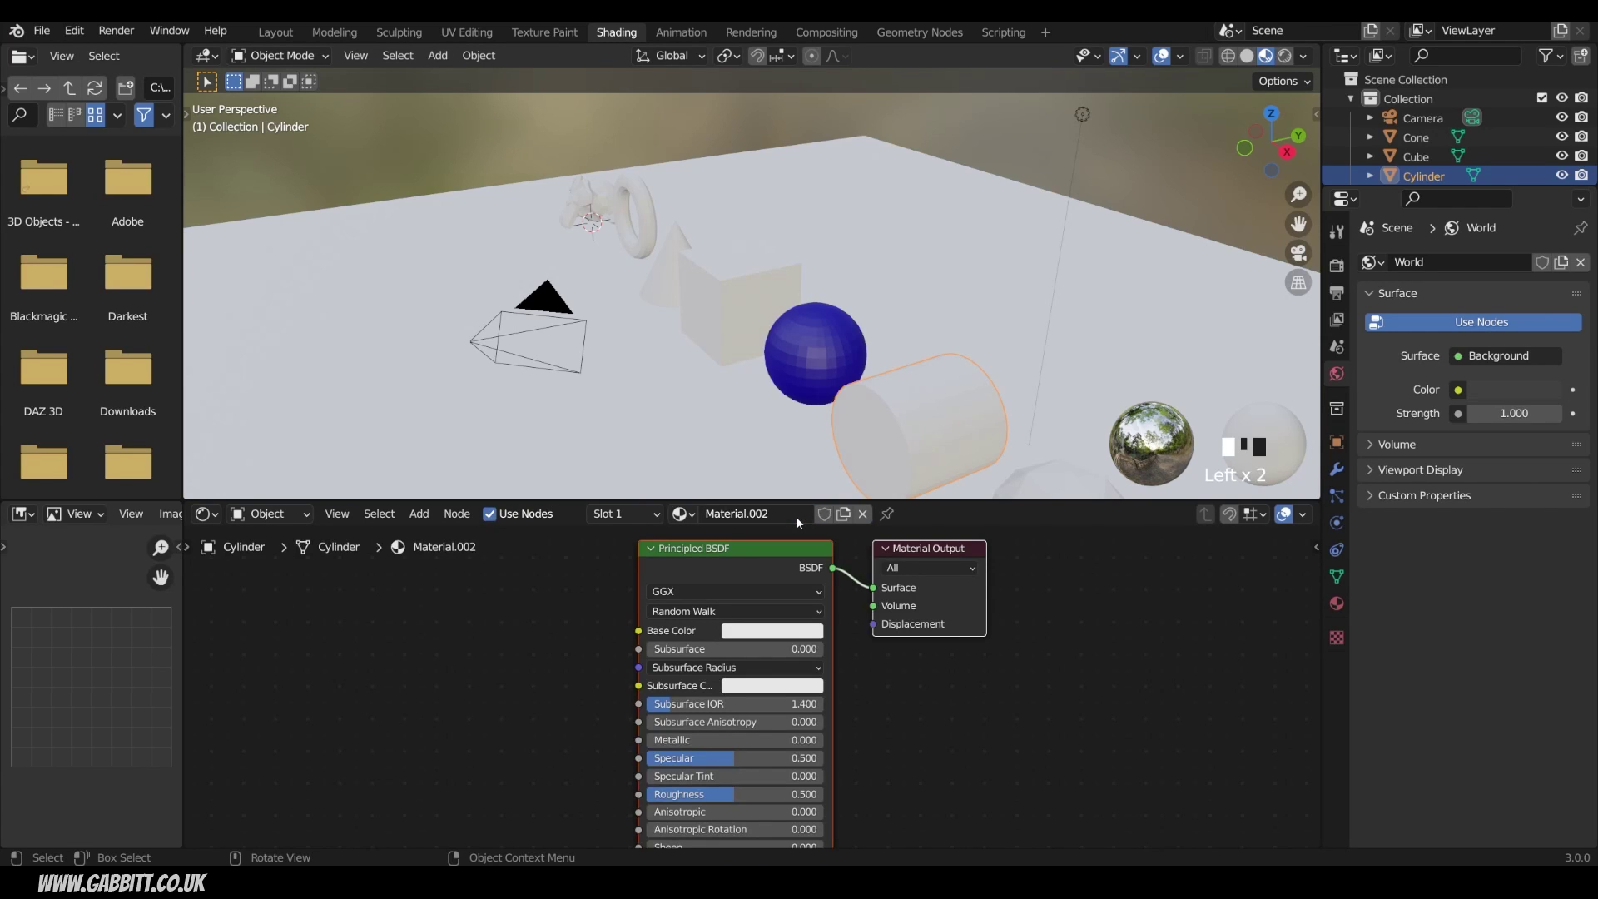
click(786, 635)
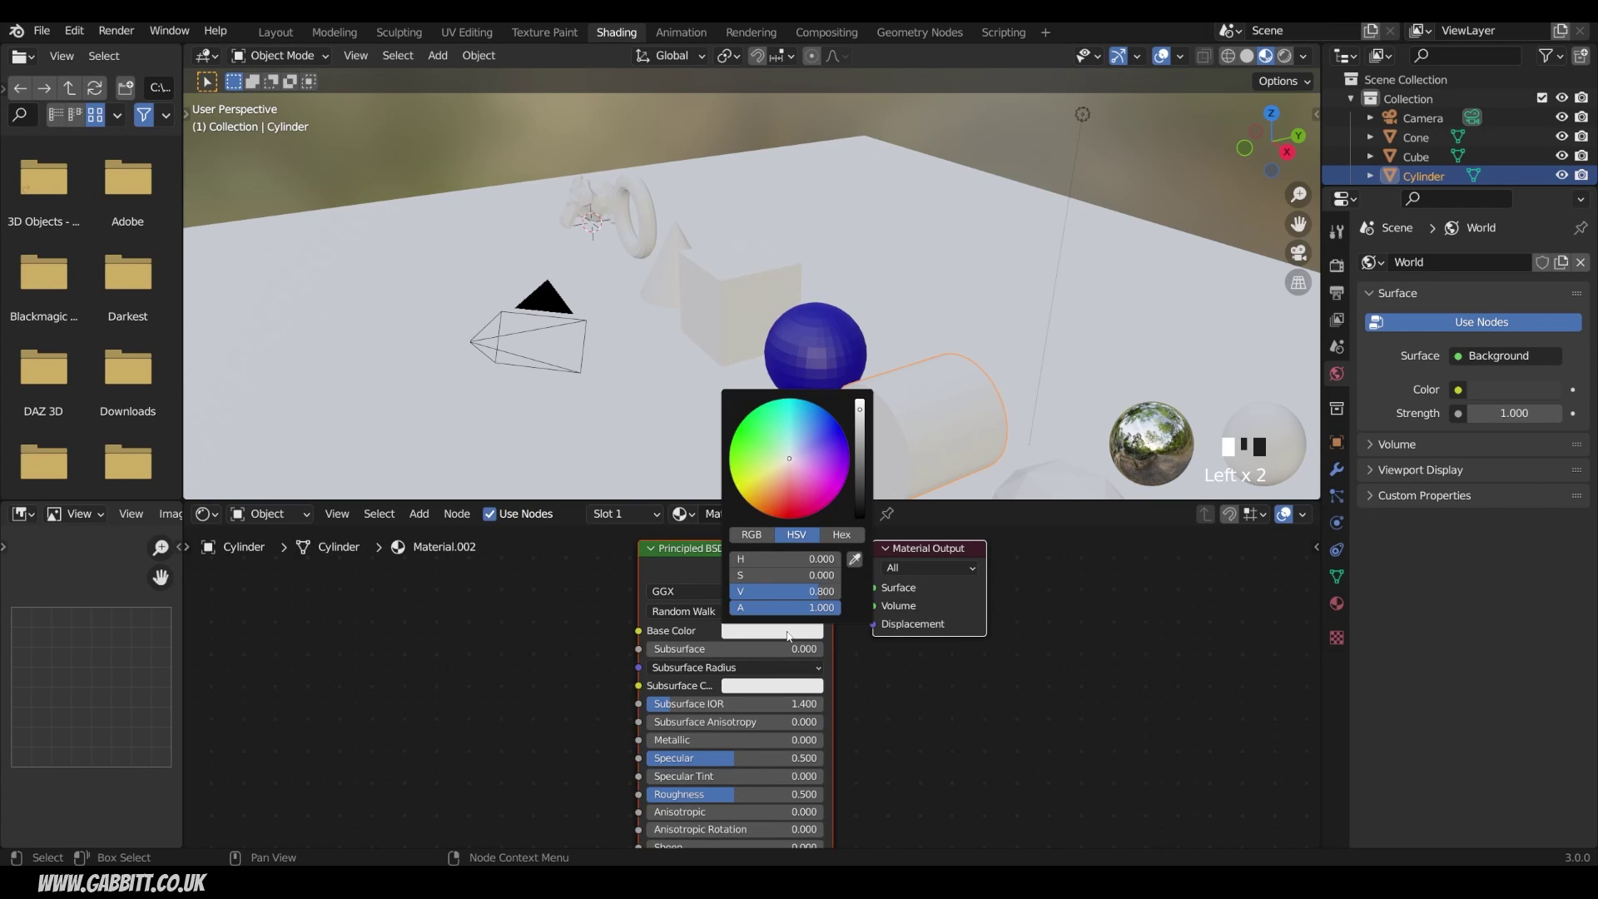
drag(793, 461, 782, 517)
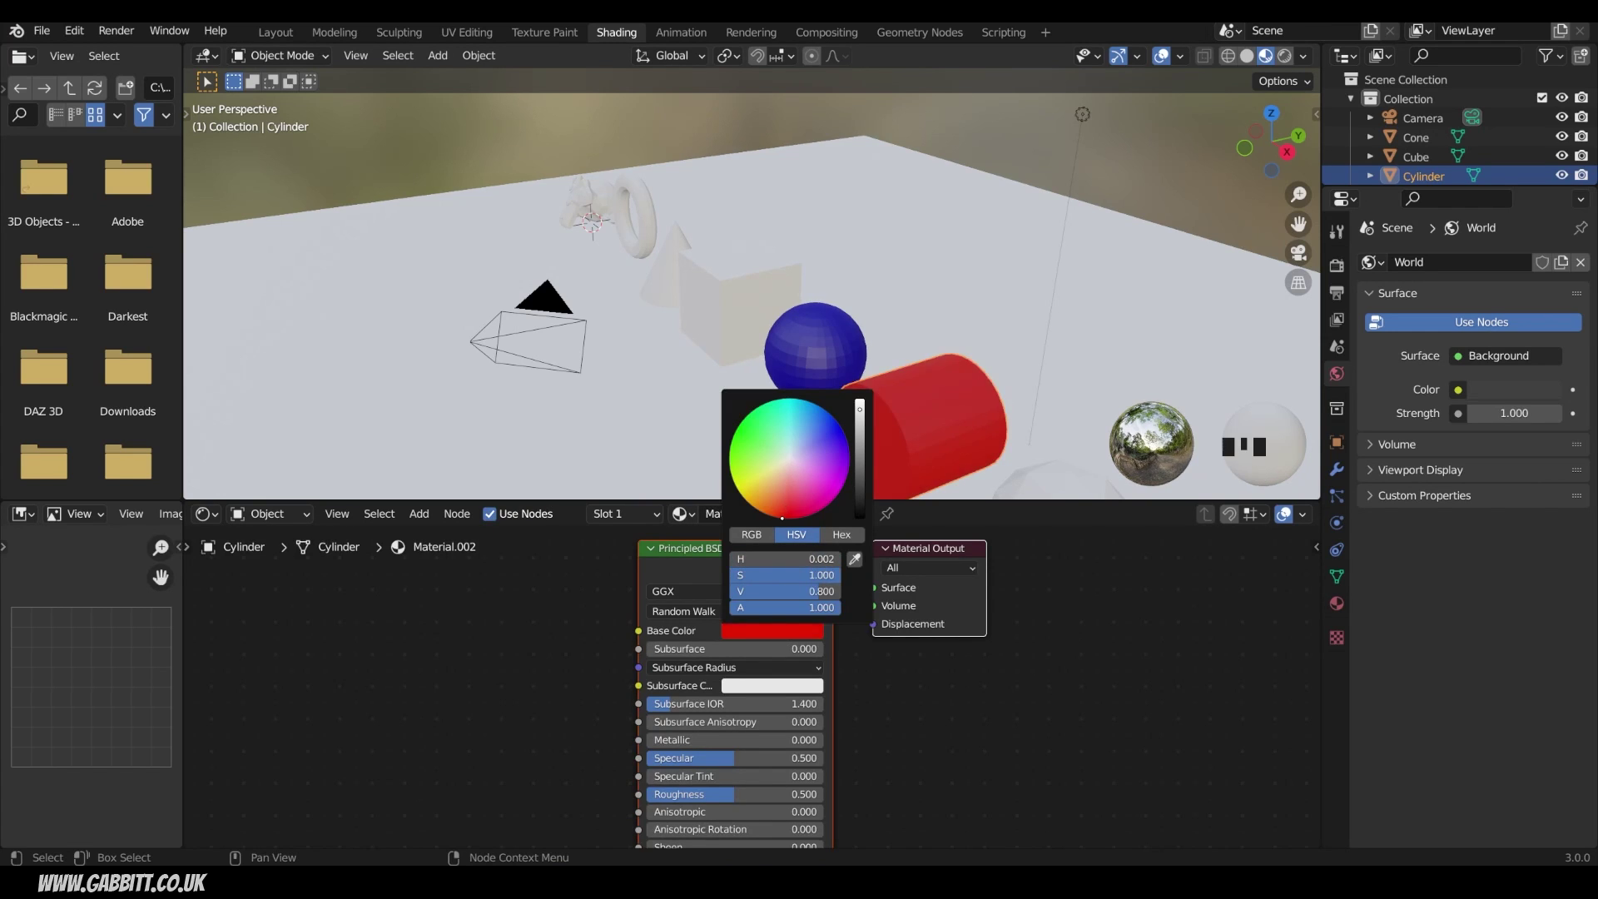
drag(860, 414, 860, 402)
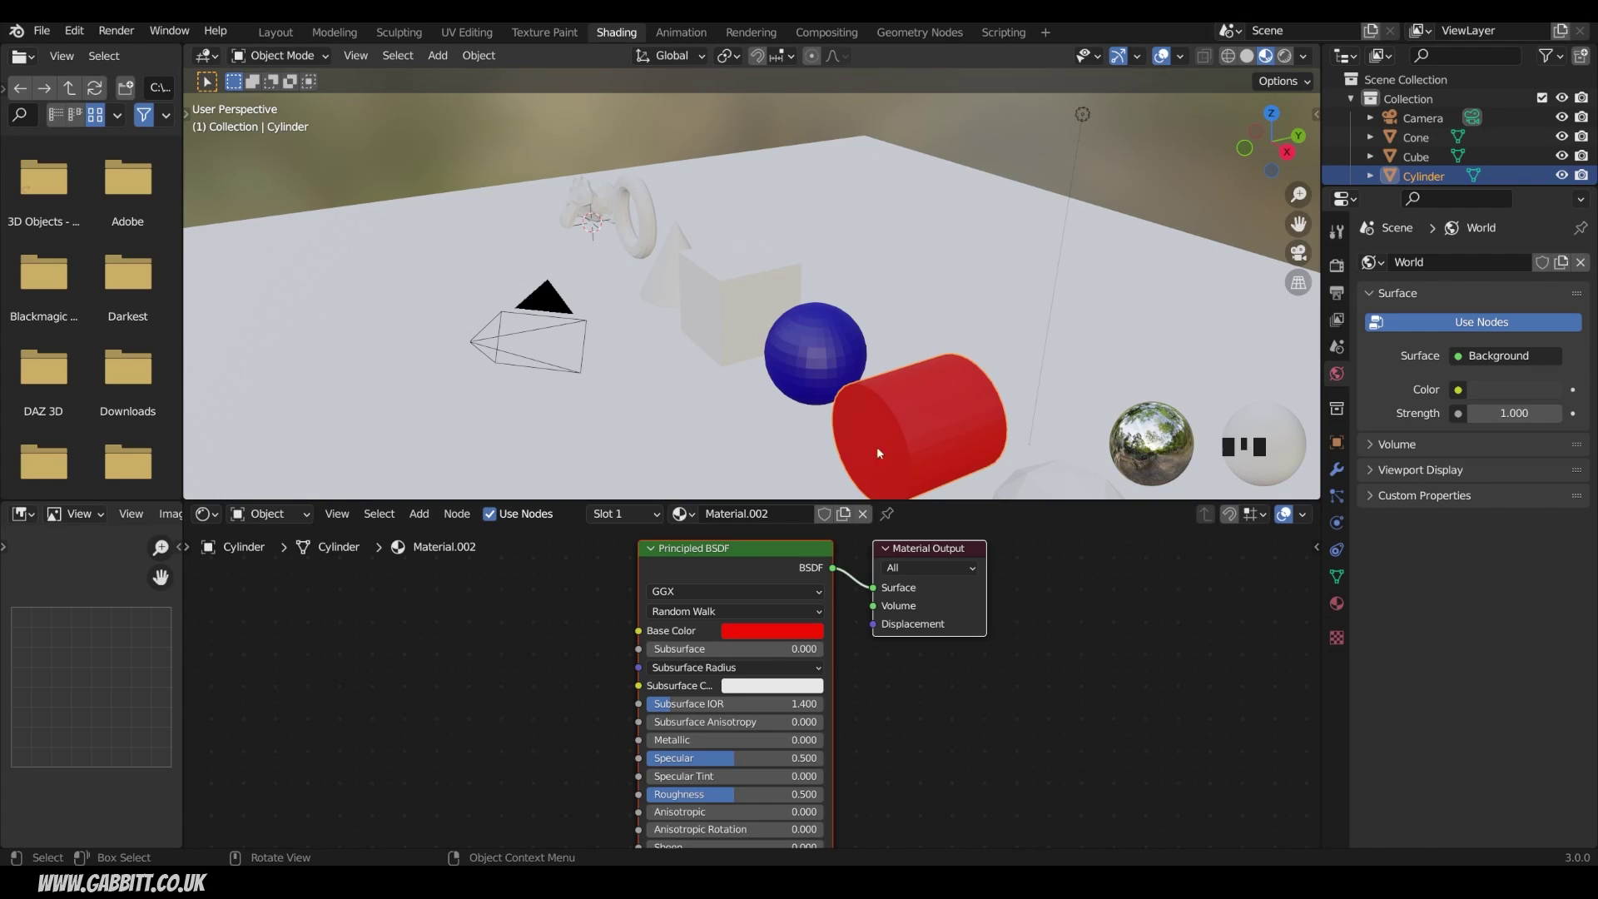
Rename the cylinder's material to "red" and the sphere's material to "blue".
click(784, 513)
text(red)
key(Return)
click(830, 347)
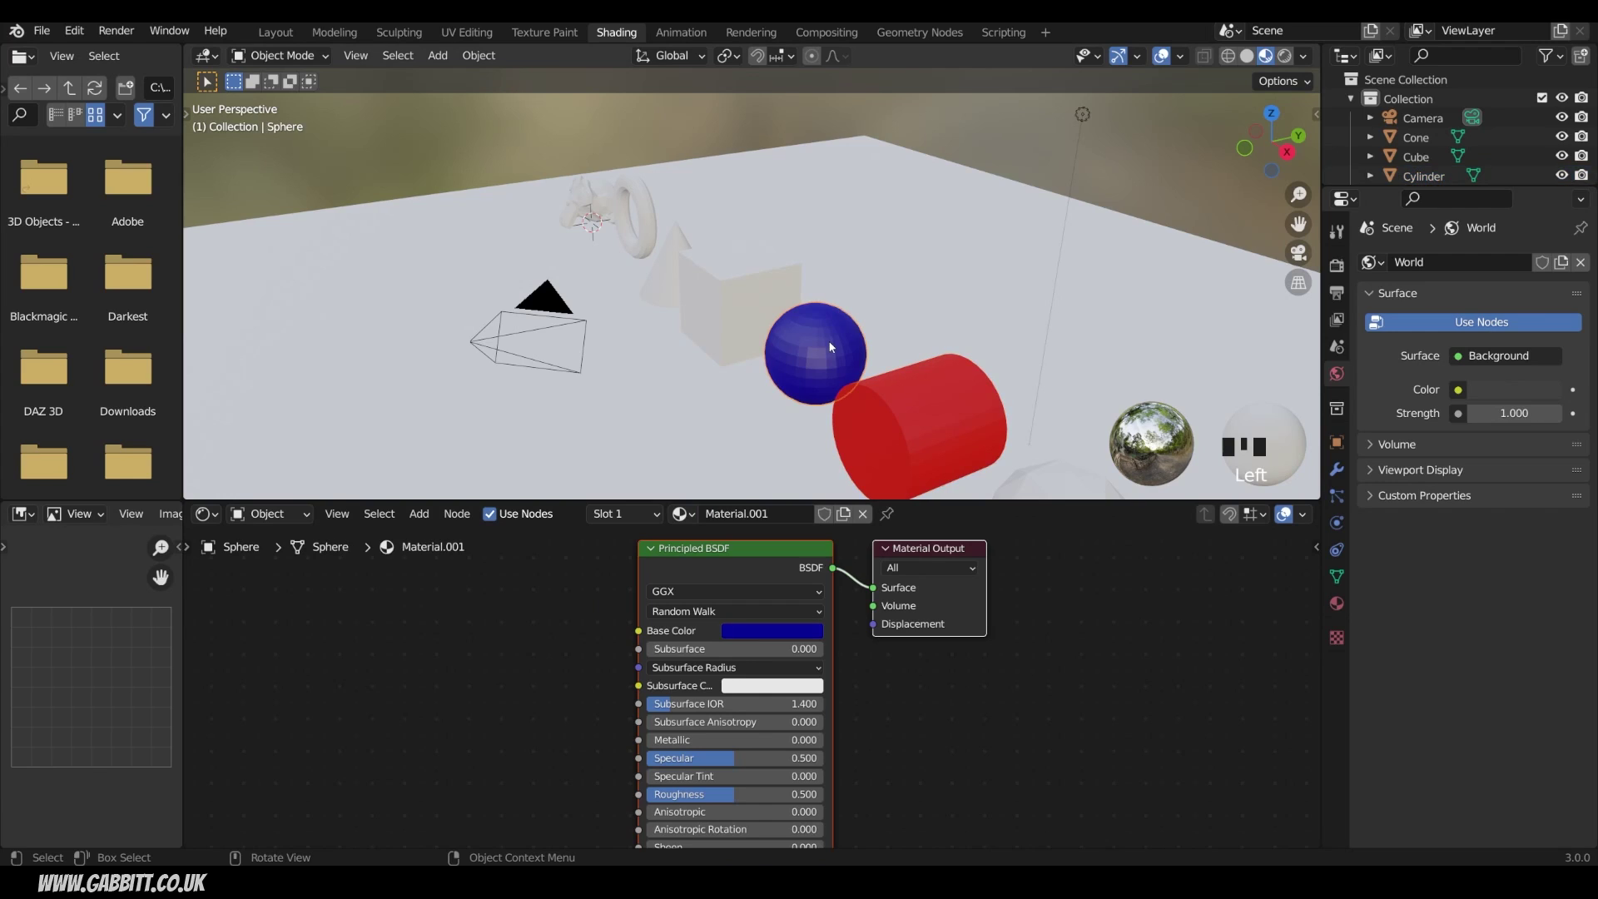
click(783, 514)
text(blue)
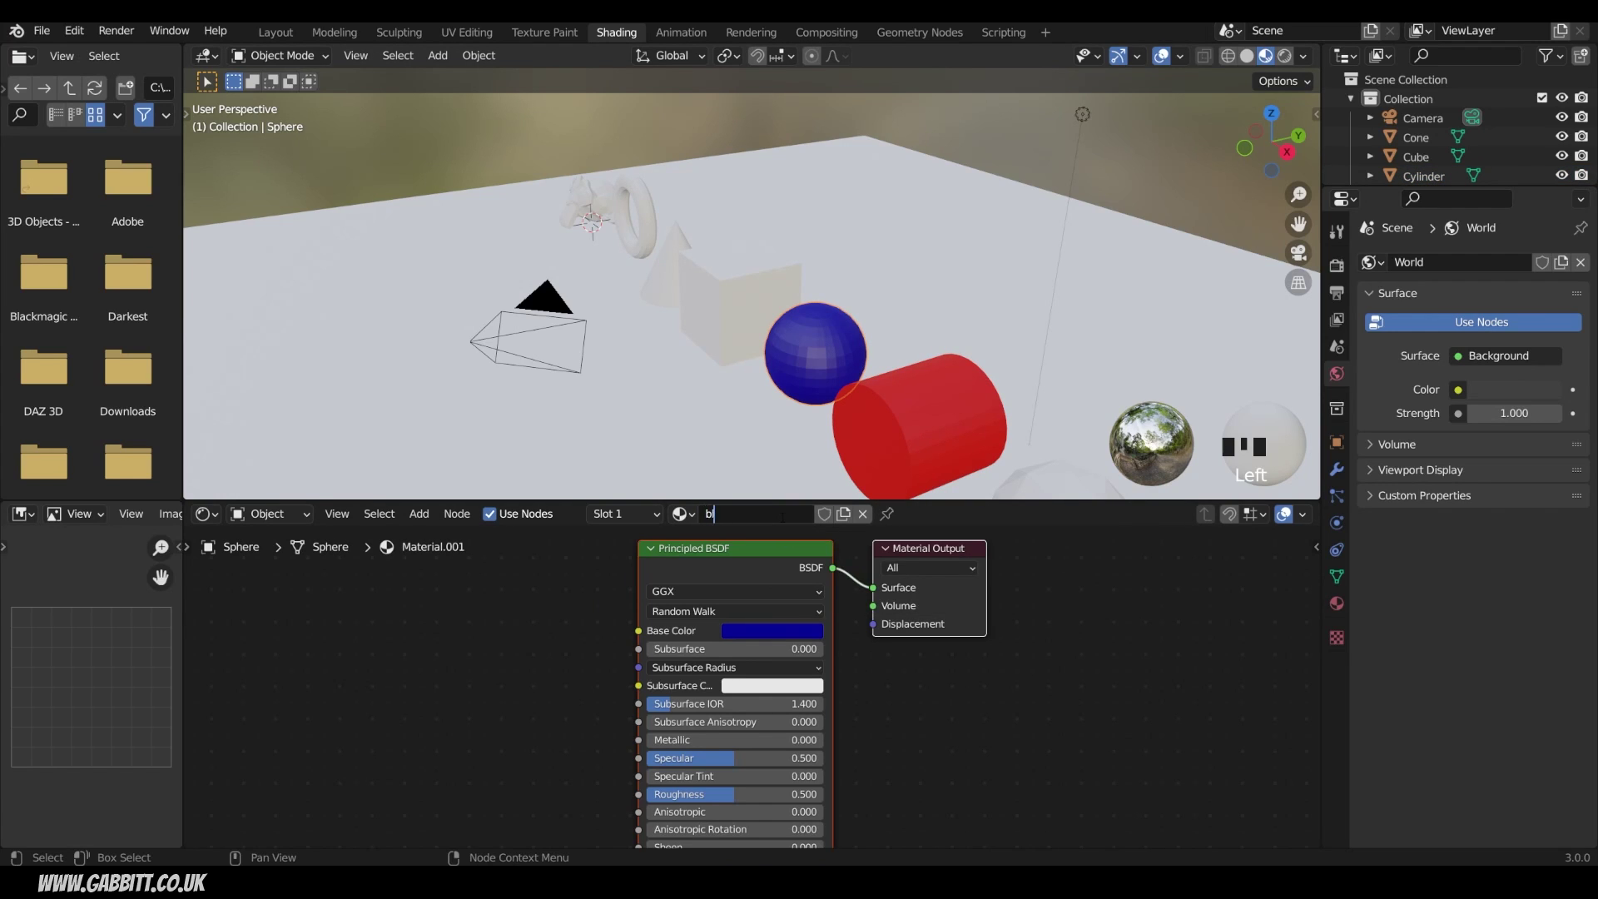
click(828, 431)
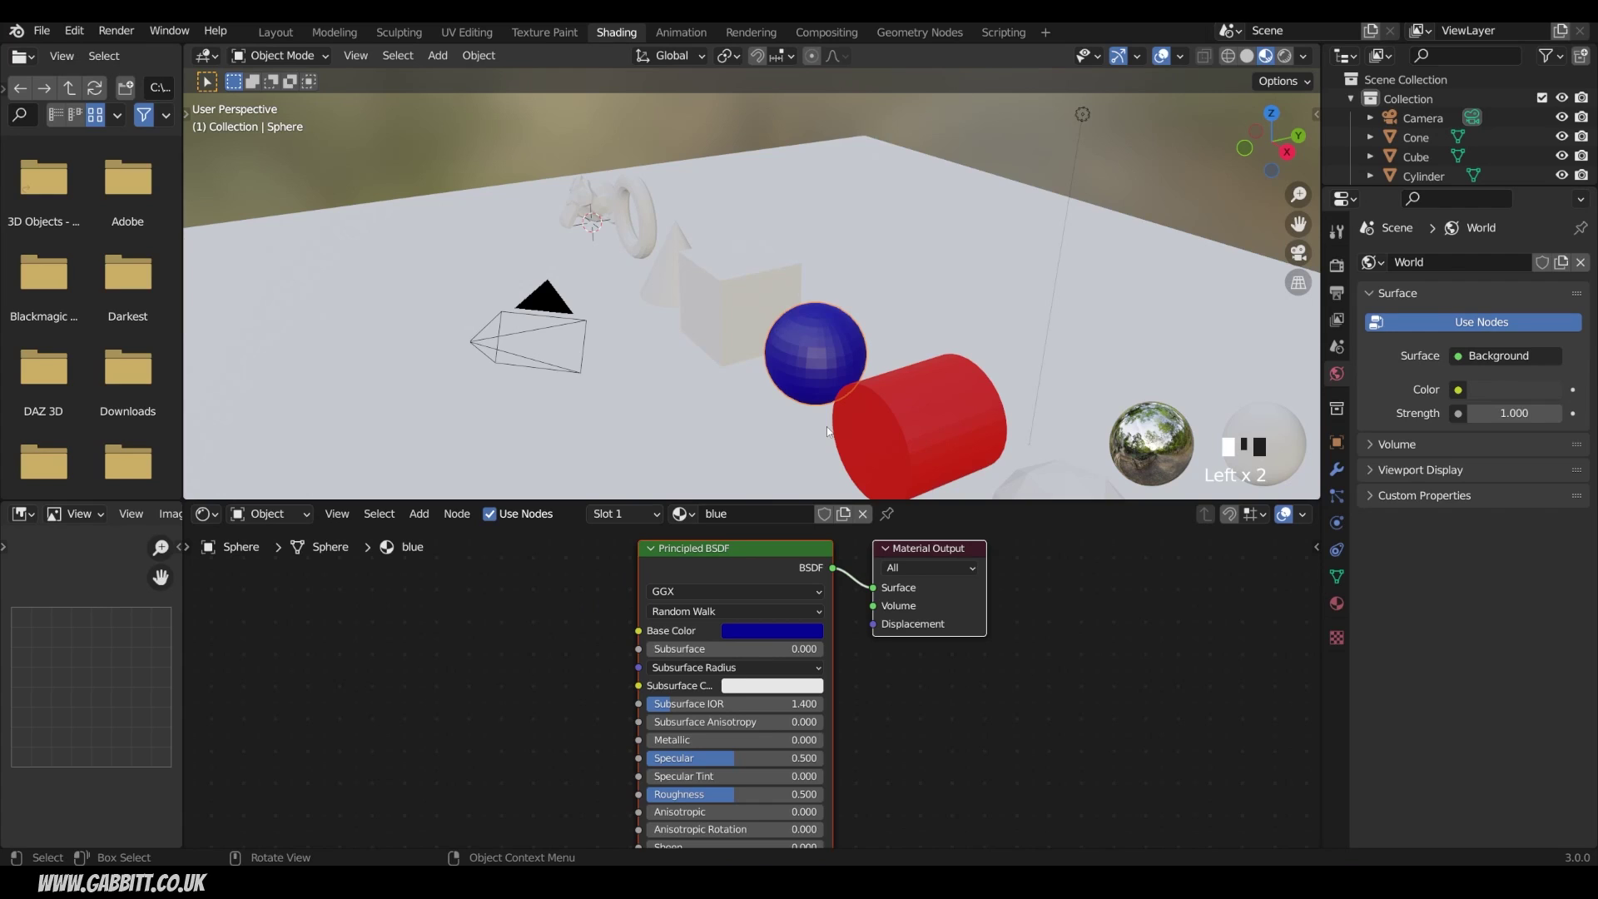
Rename the cube's material to "green" and set its Base Color to hue 0.327, saturation 1.000, value 0.250.
click(761, 283)
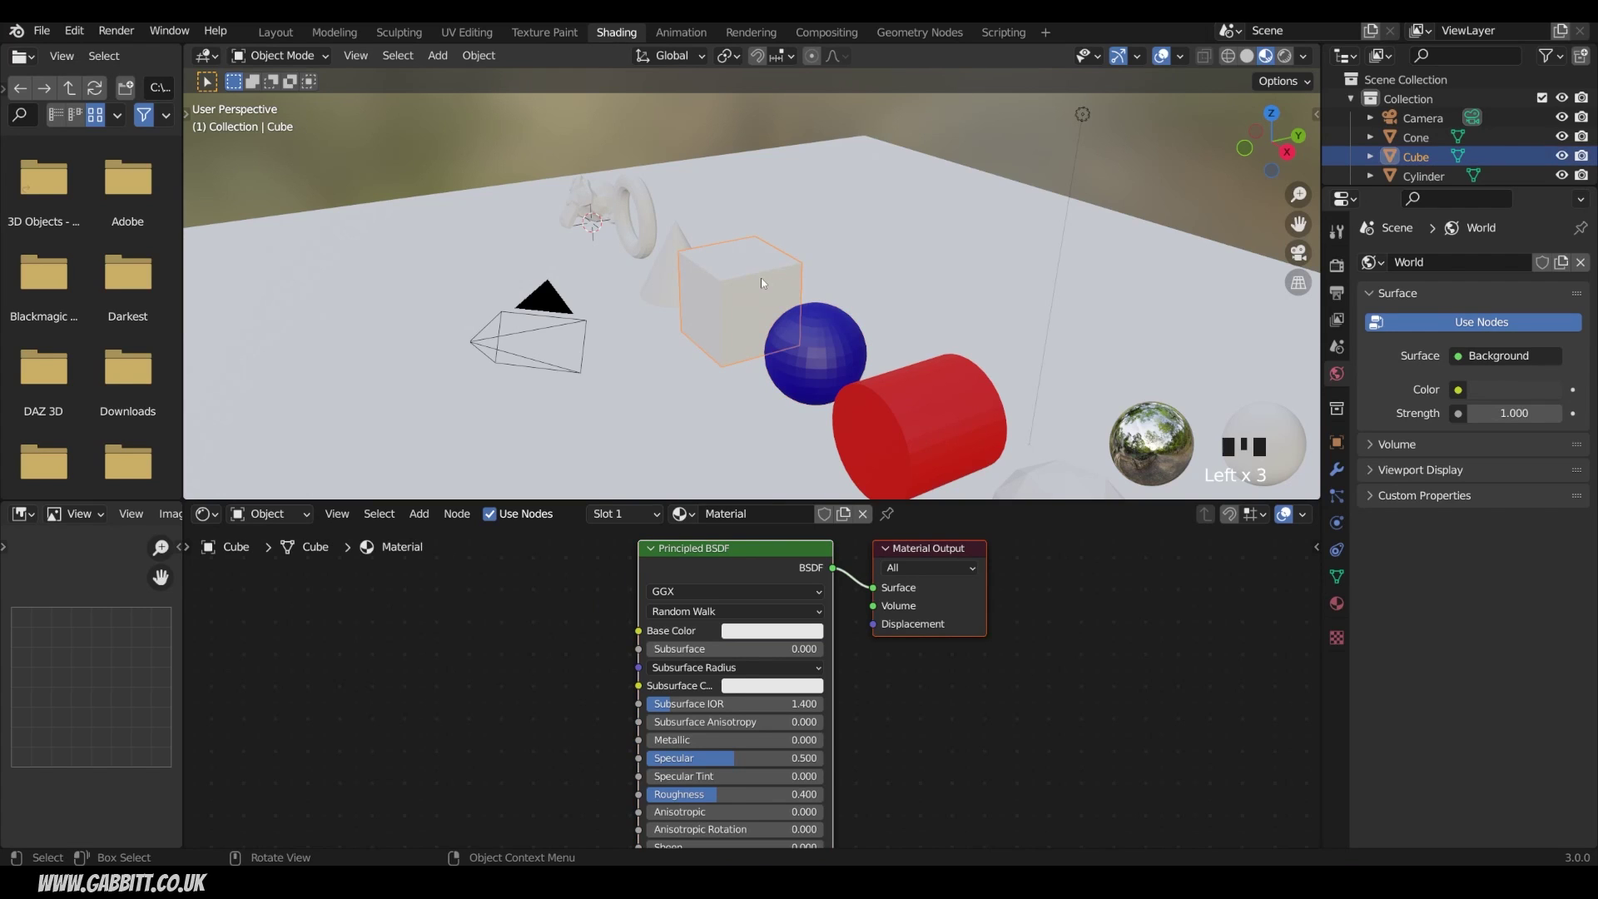
click(769, 512)
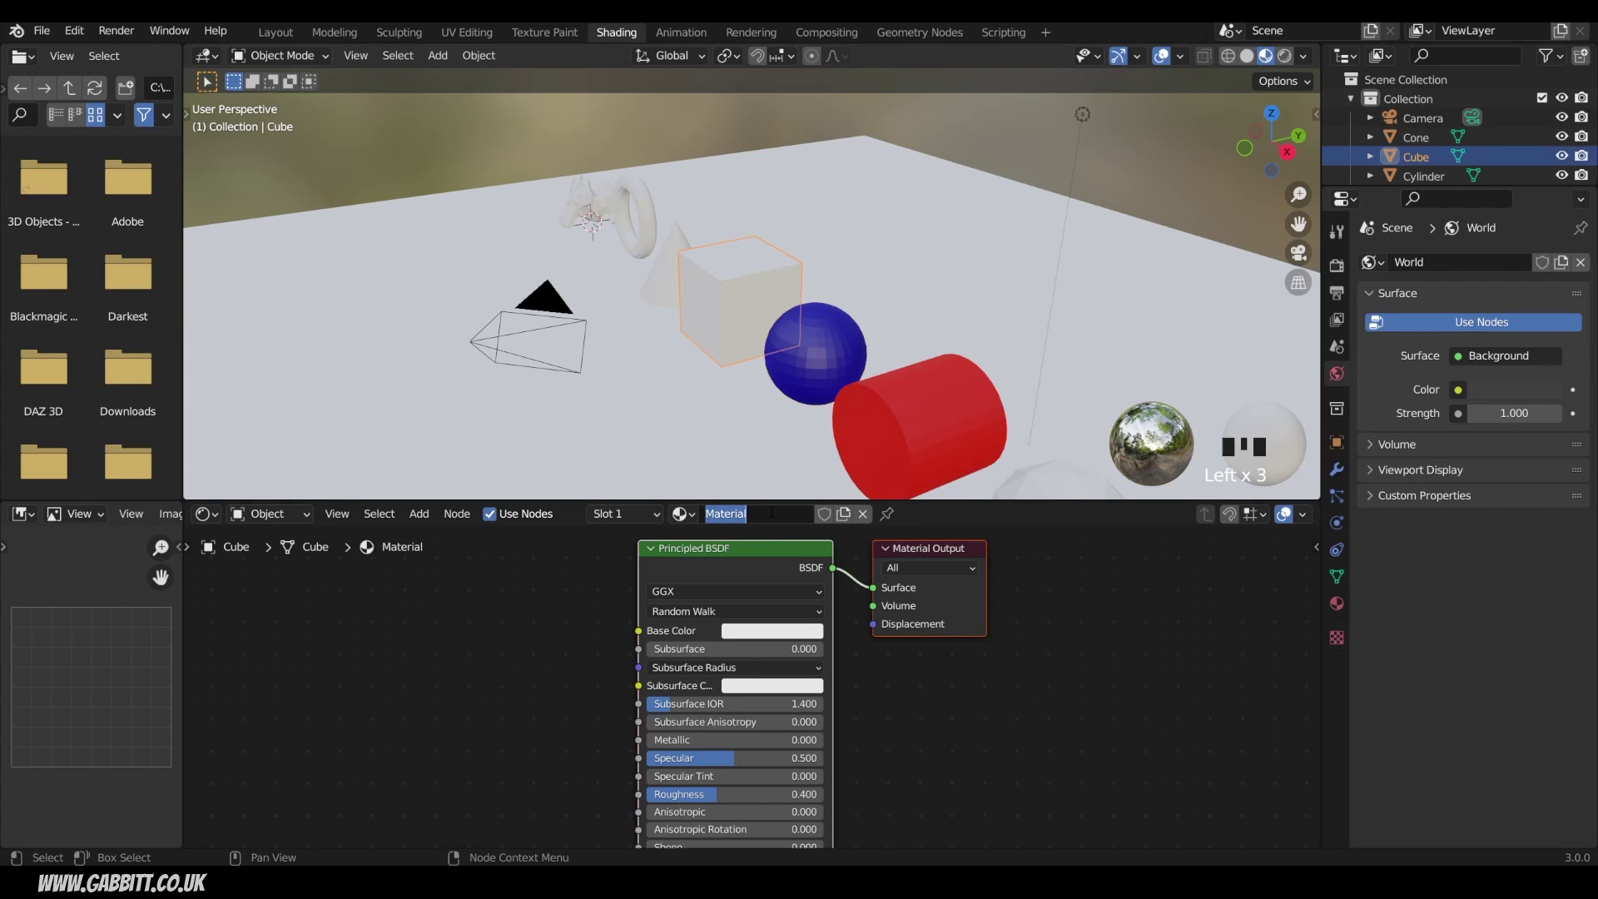
text(green)
key(Return)
click(772, 630)
drag(795, 465, 732, 438)
click(860, 453)
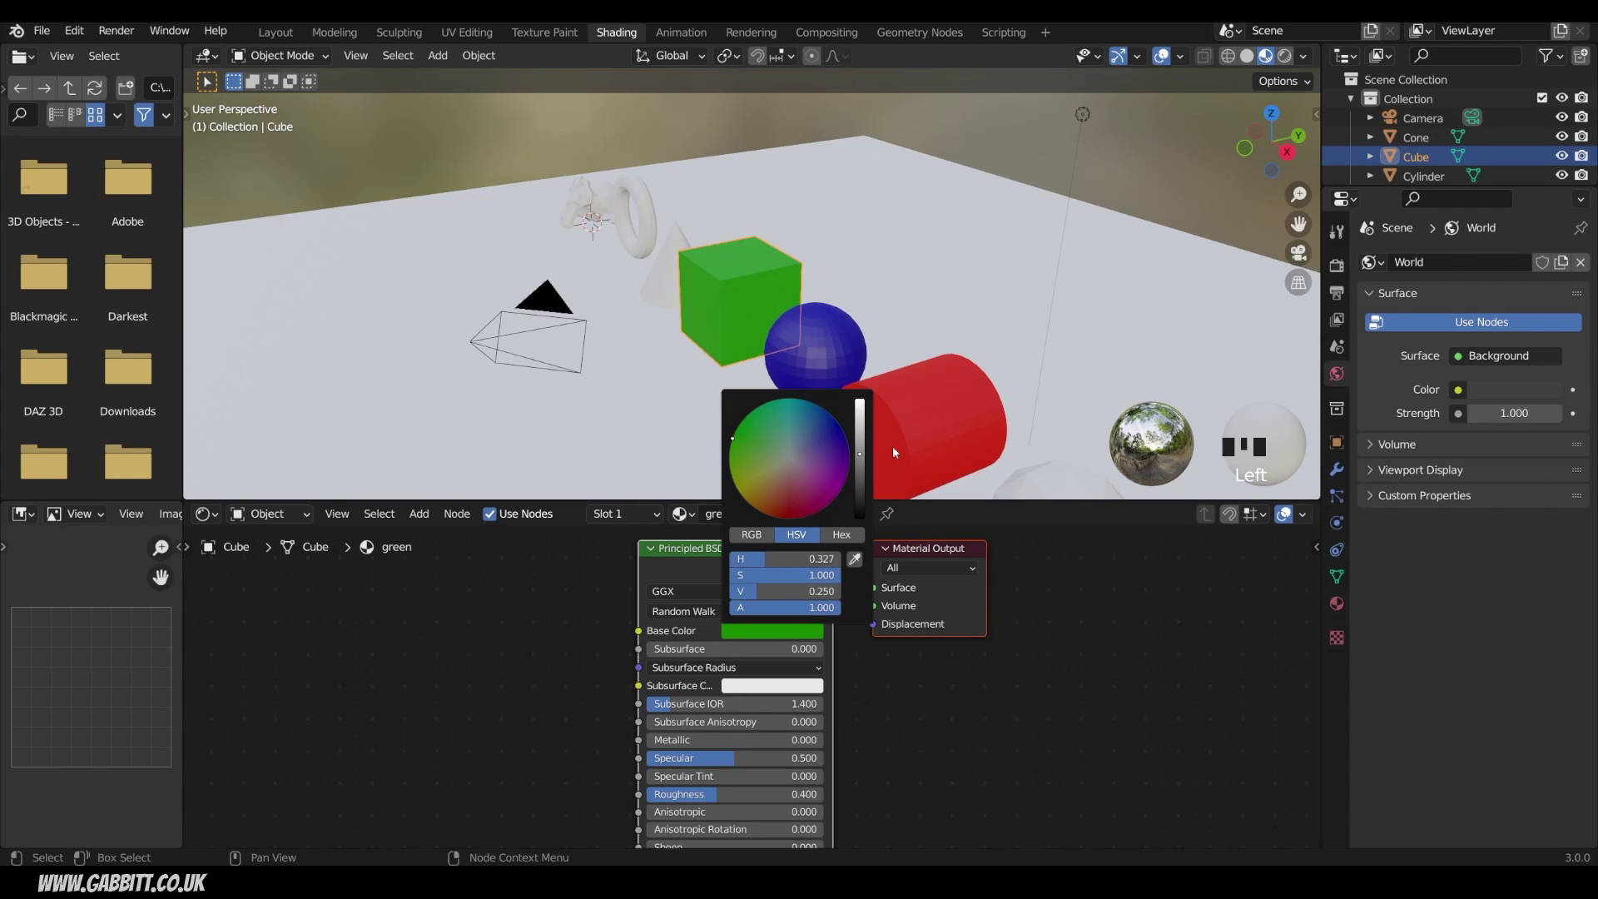
Give the cone a new material named "purple" with a magenta Base Color of hue 0.939, saturation 1.000, value 0.800.
click(675, 254)
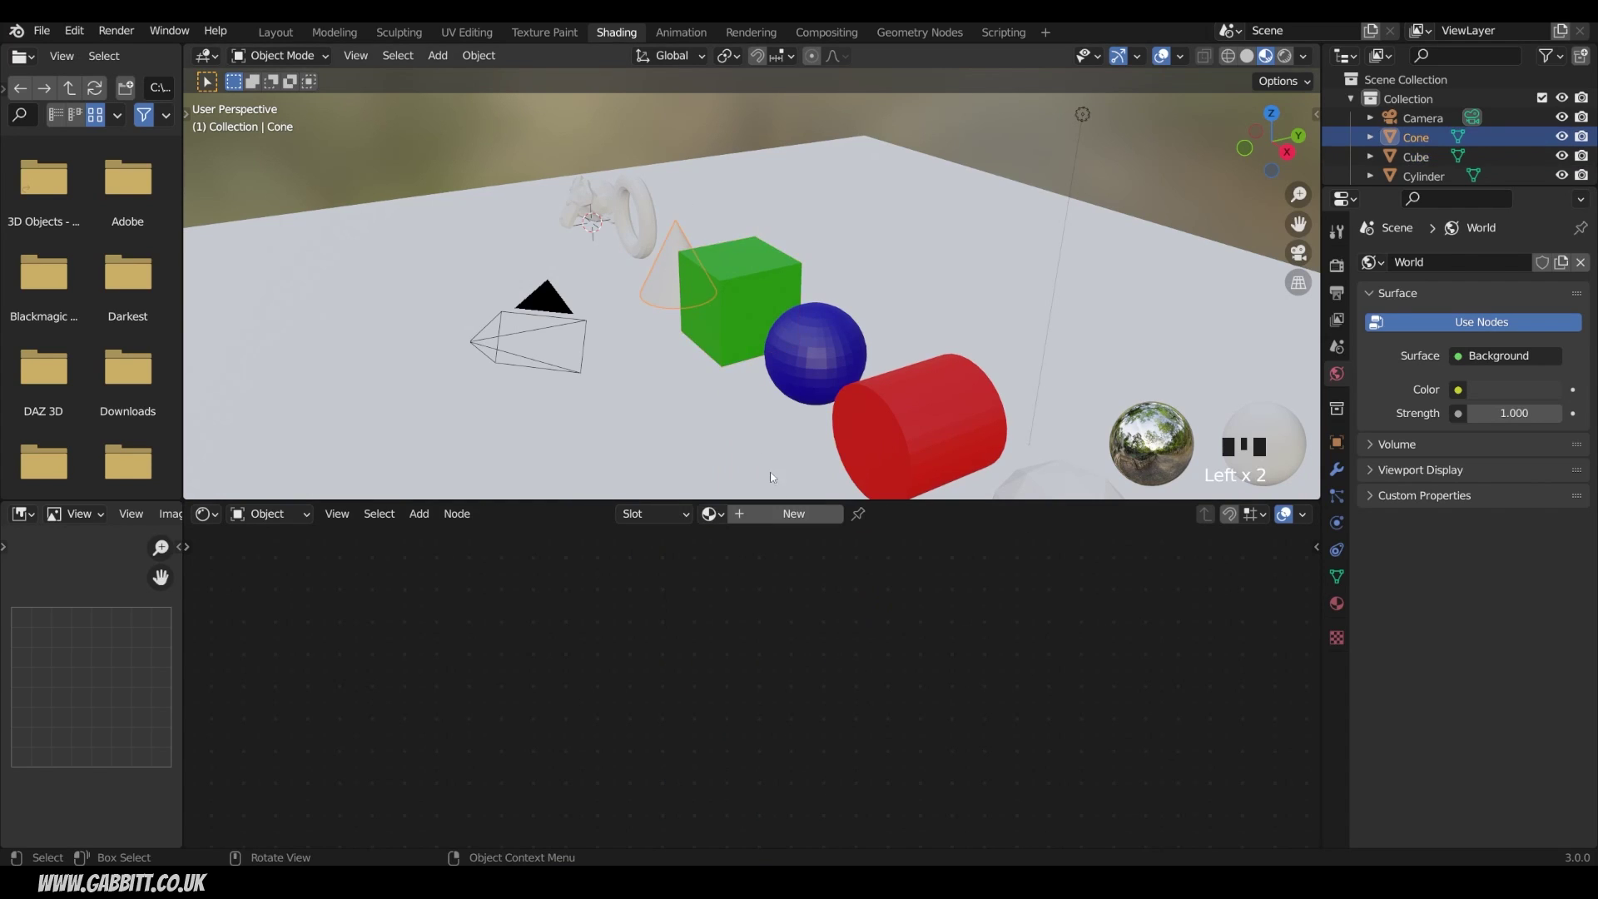
click(788, 631)
click(781, 508)
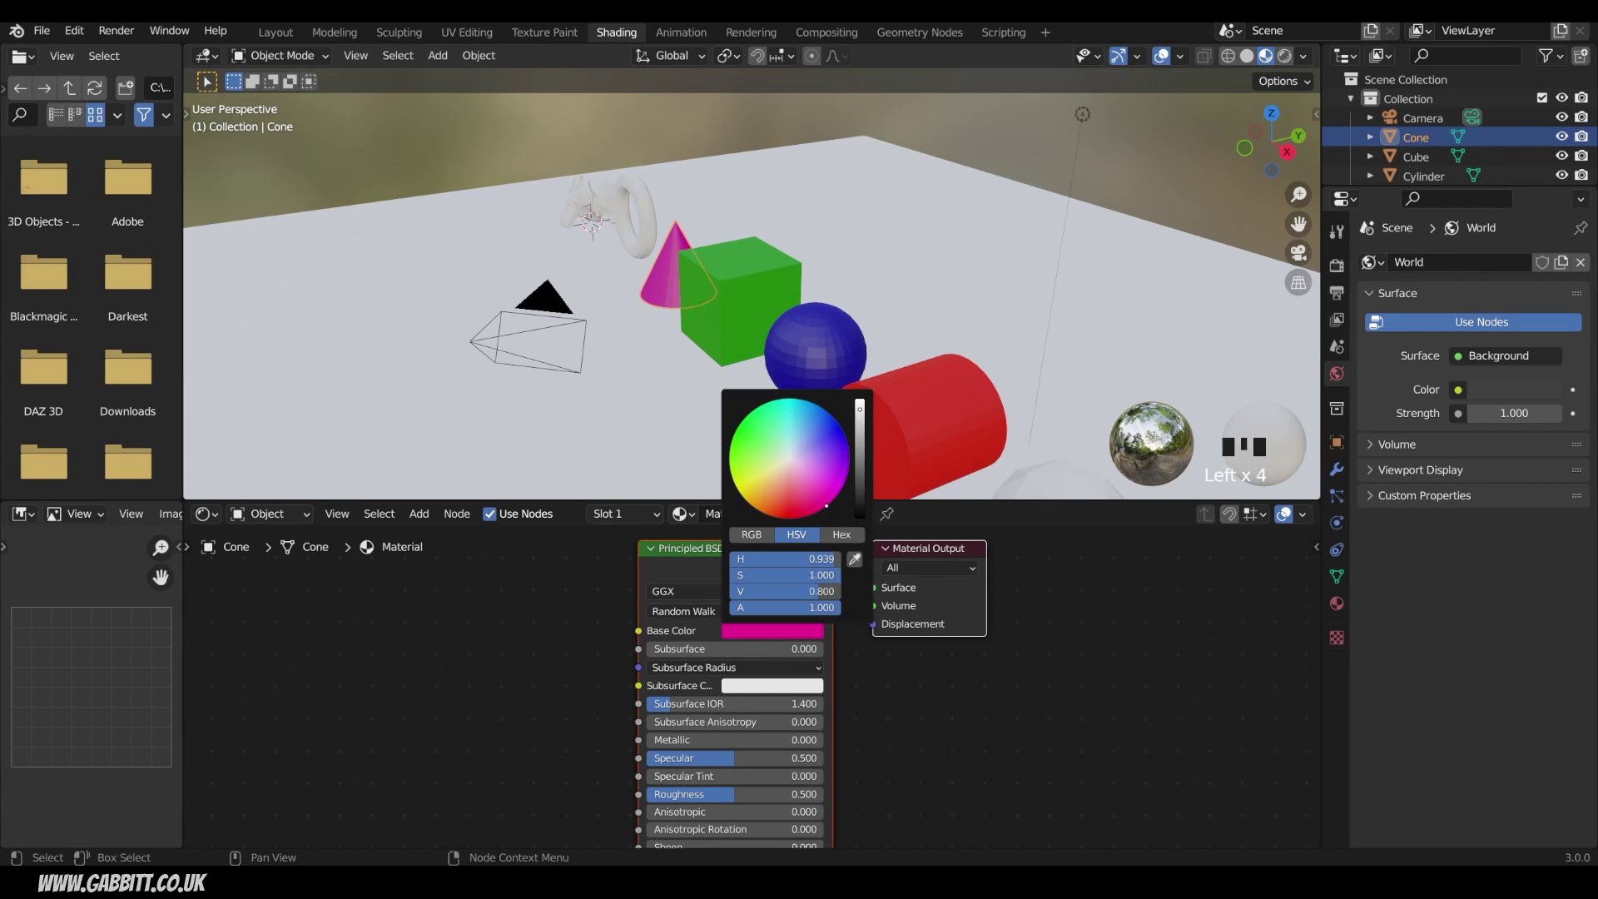
double_click(765, 514)
text(purpl)
Give the torus a new material named "yellow" with a bright yellow Base Color.
drag(1271, 133, 1241, 139)
click(597, 254)
click(772, 631)
click(824, 398)
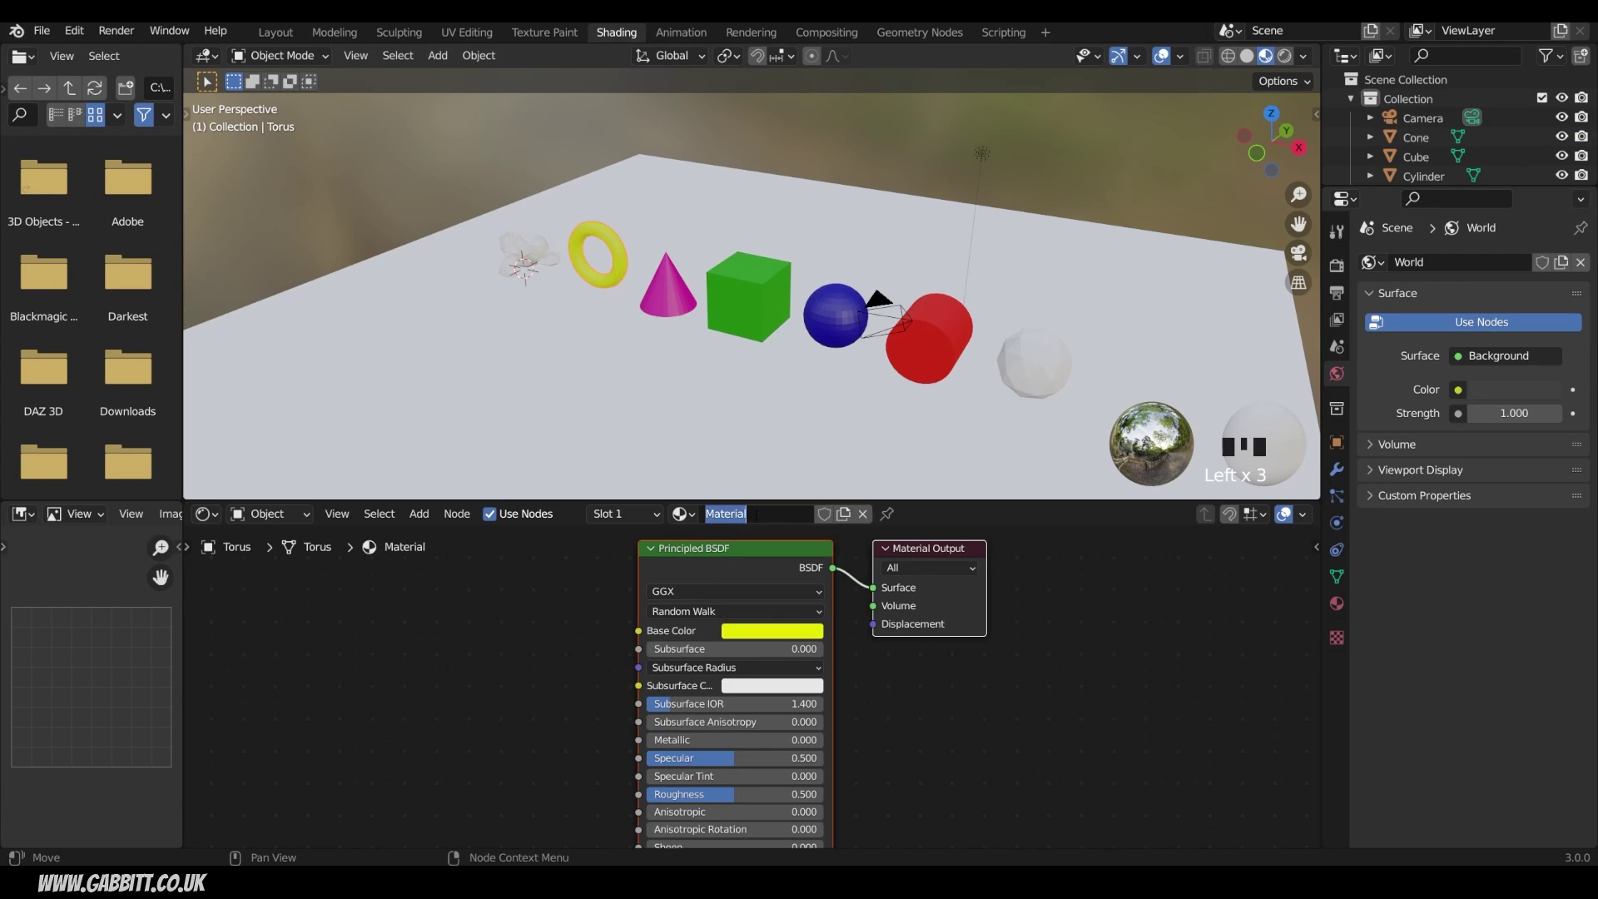
Give the faceted icosphere beyond the cylinder a new material named "light blue" with a turquoise Base Color.
click(1034, 362)
click(786, 514)
click(772, 632)
click(745, 453)
double_click(763, 514)
text(light b)
Give the monkey head a new material named "orange" with an orange Base Color.
click(525, 258)
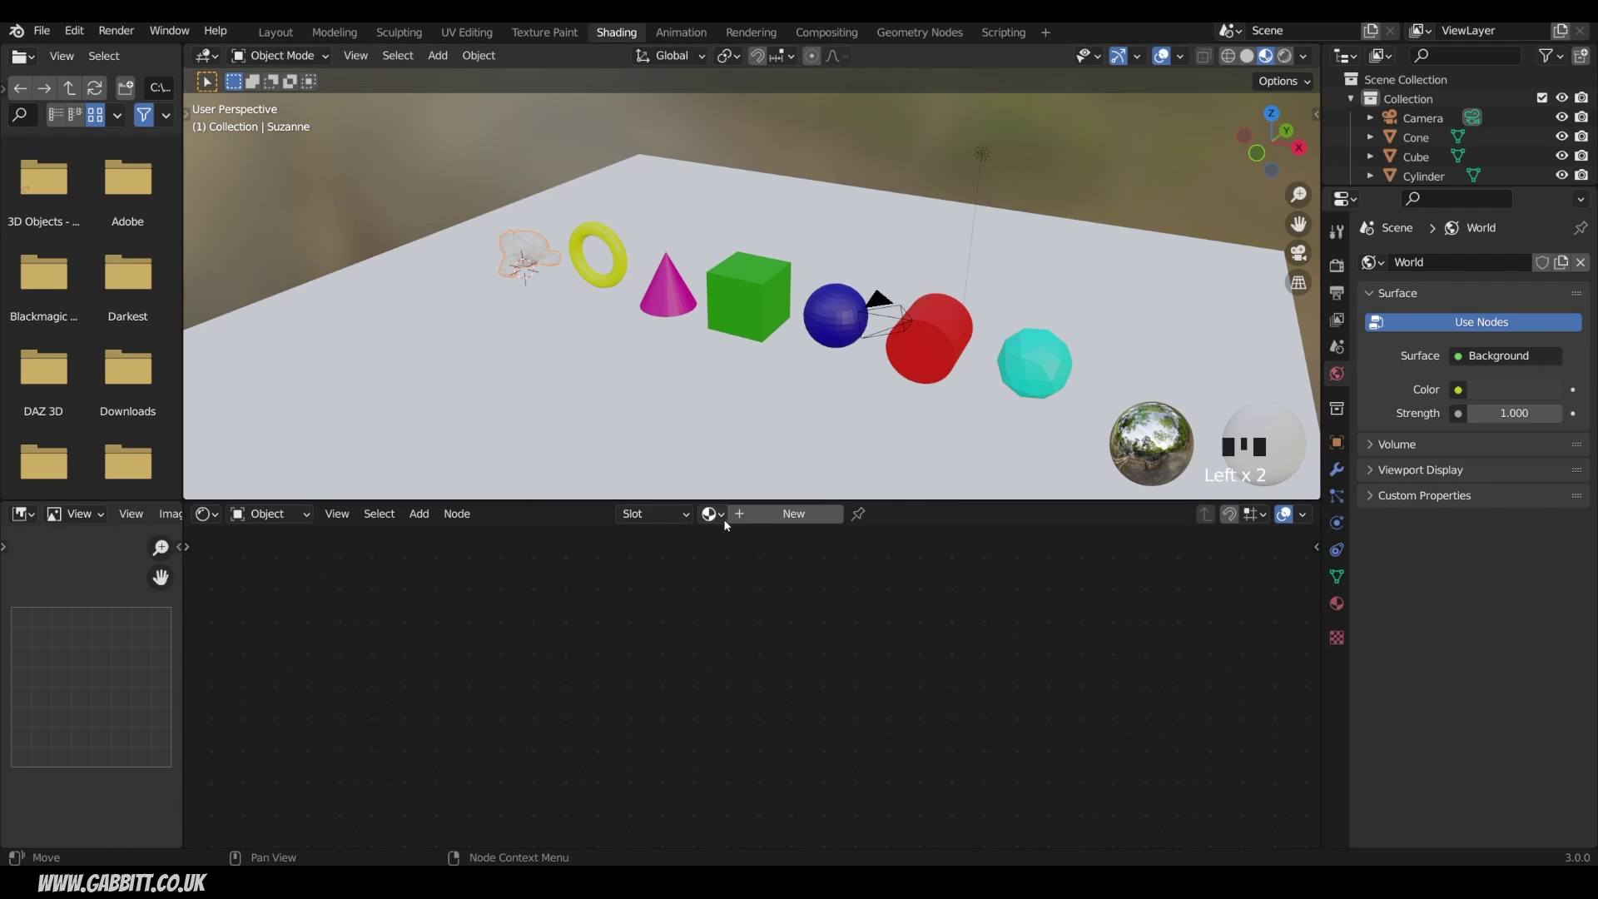
click(785, 513)
click(771, 631)
click(836, 423)
double_click(763, 514)
text(orange)
key(Return)
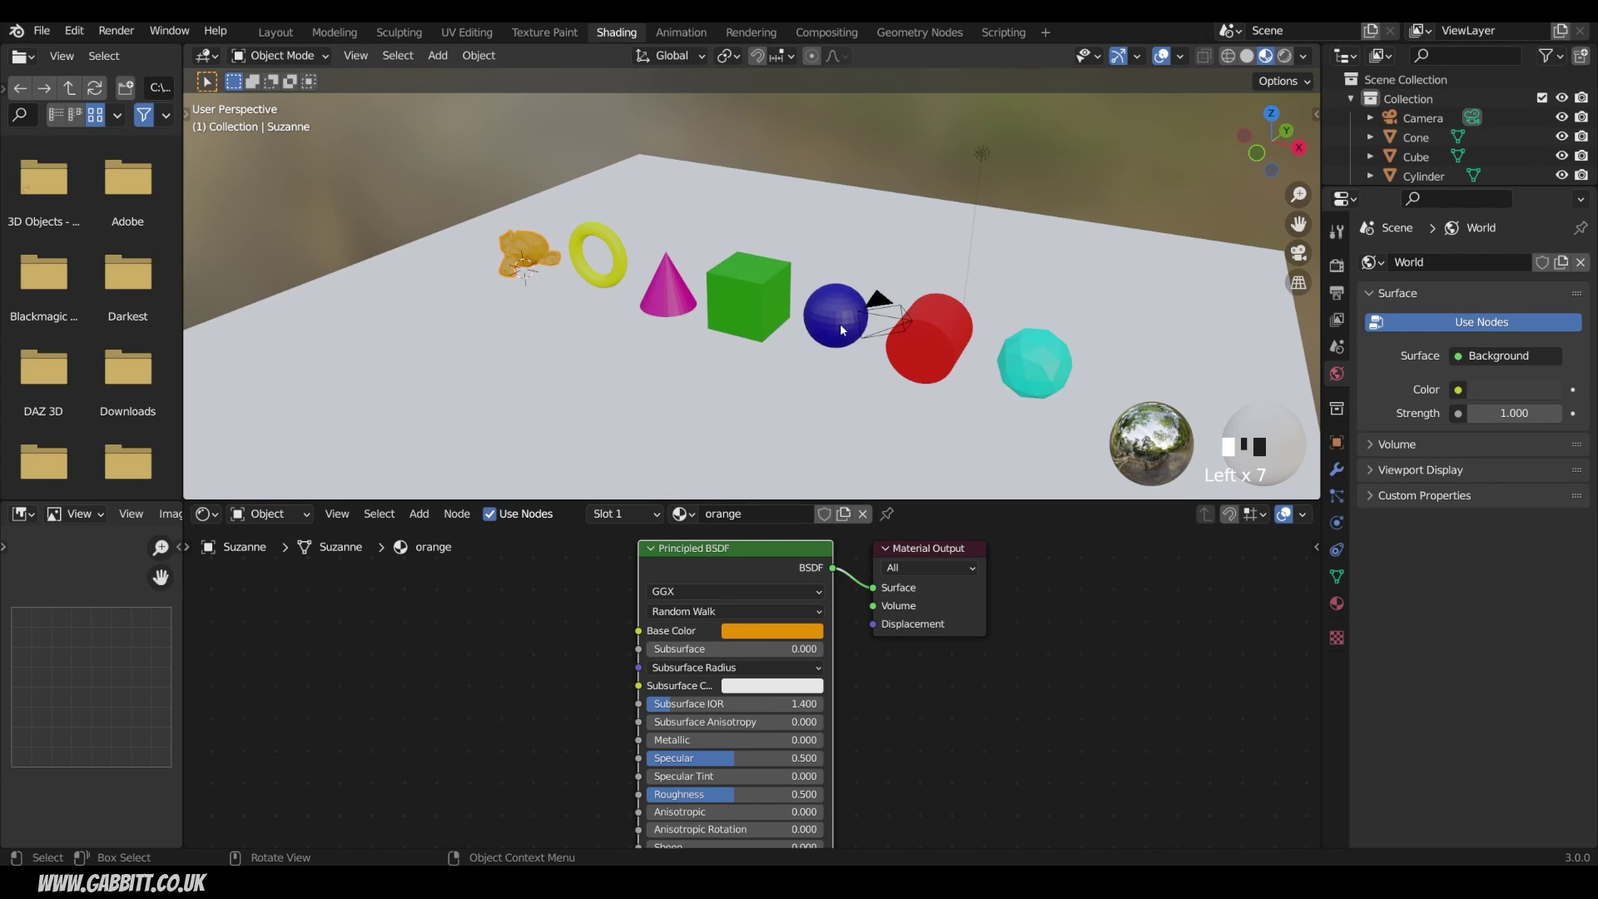
Assign the existing green material to the sphere and darken that material's Base Color to a very dark green.
key(ctrl+z)
key(ctrl+z)
key(ctrl+z)
click(831, 322)
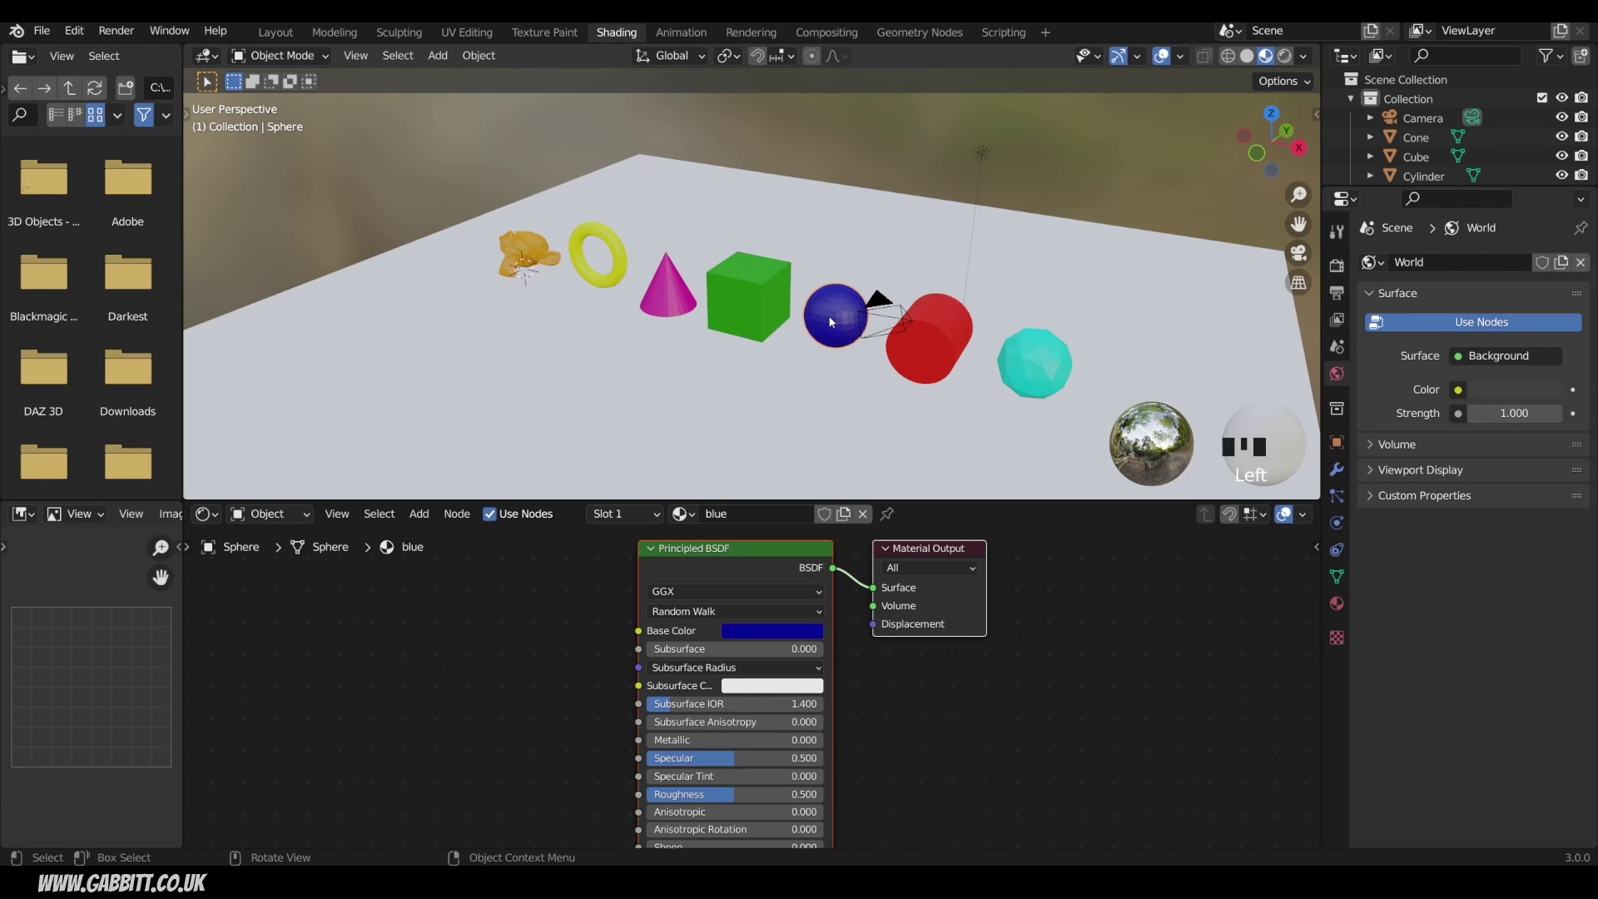
click(694, 516)
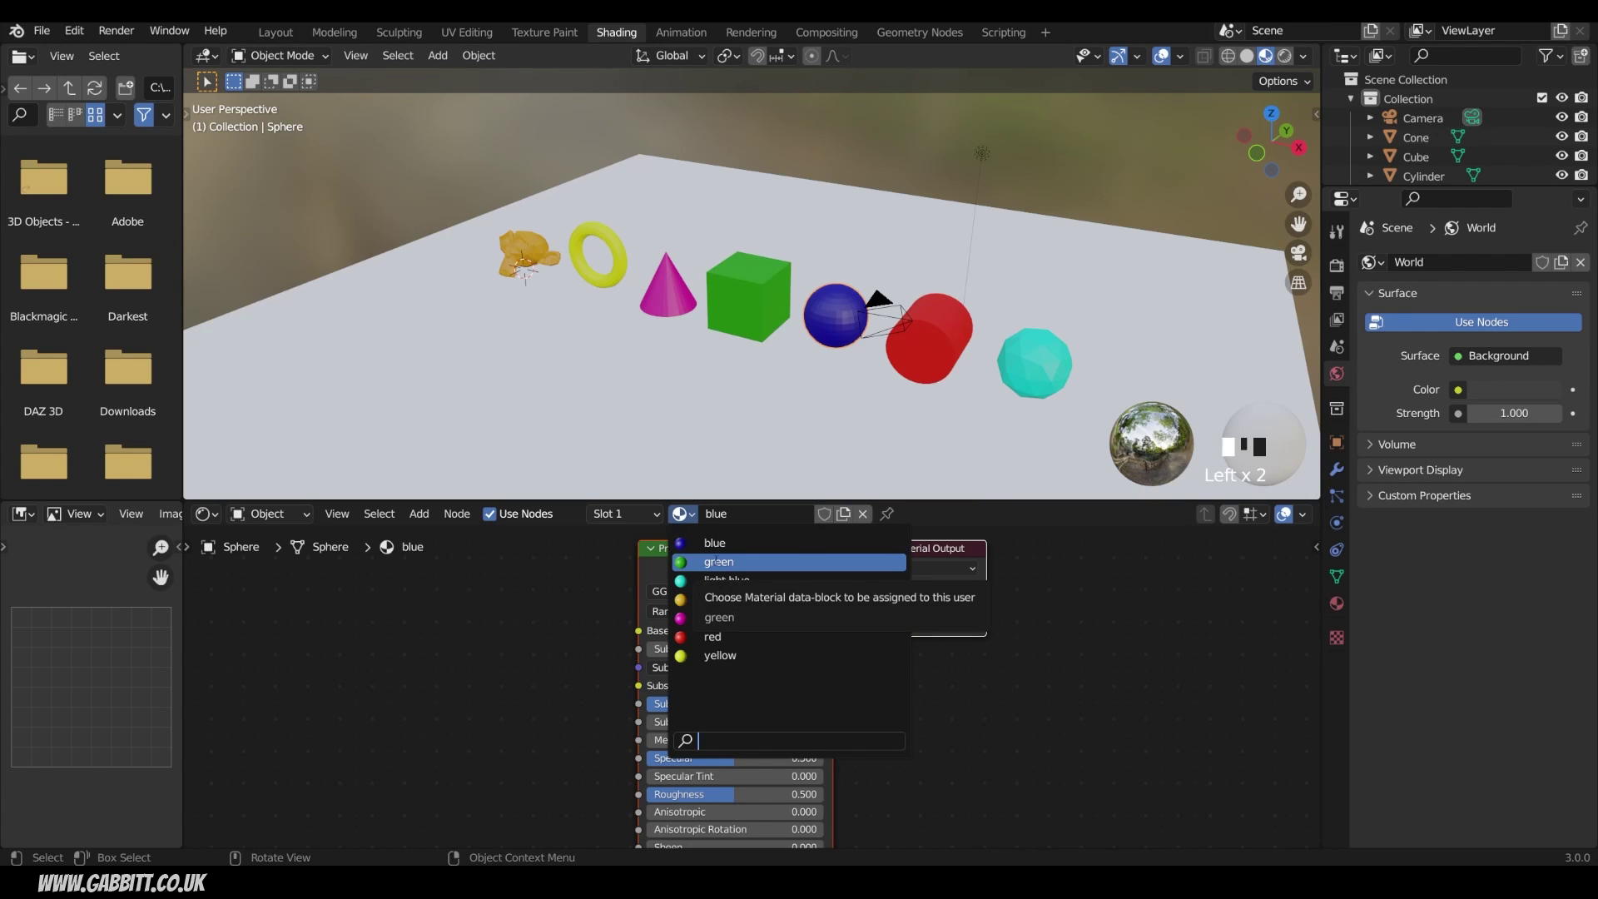
click(717, 564)
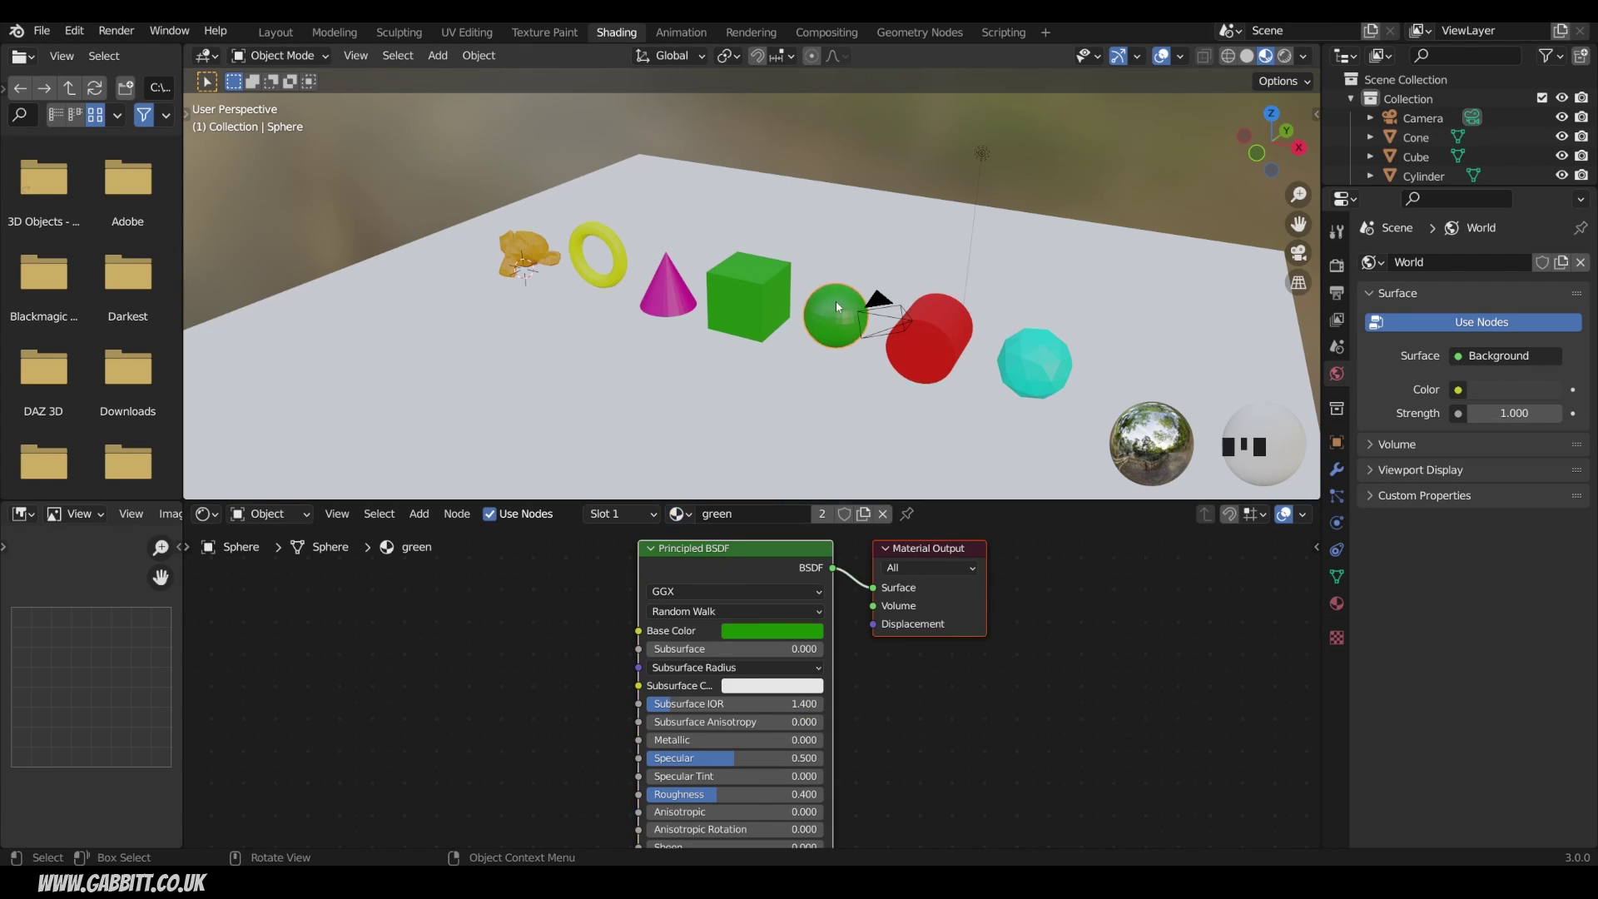
click(785, 632)
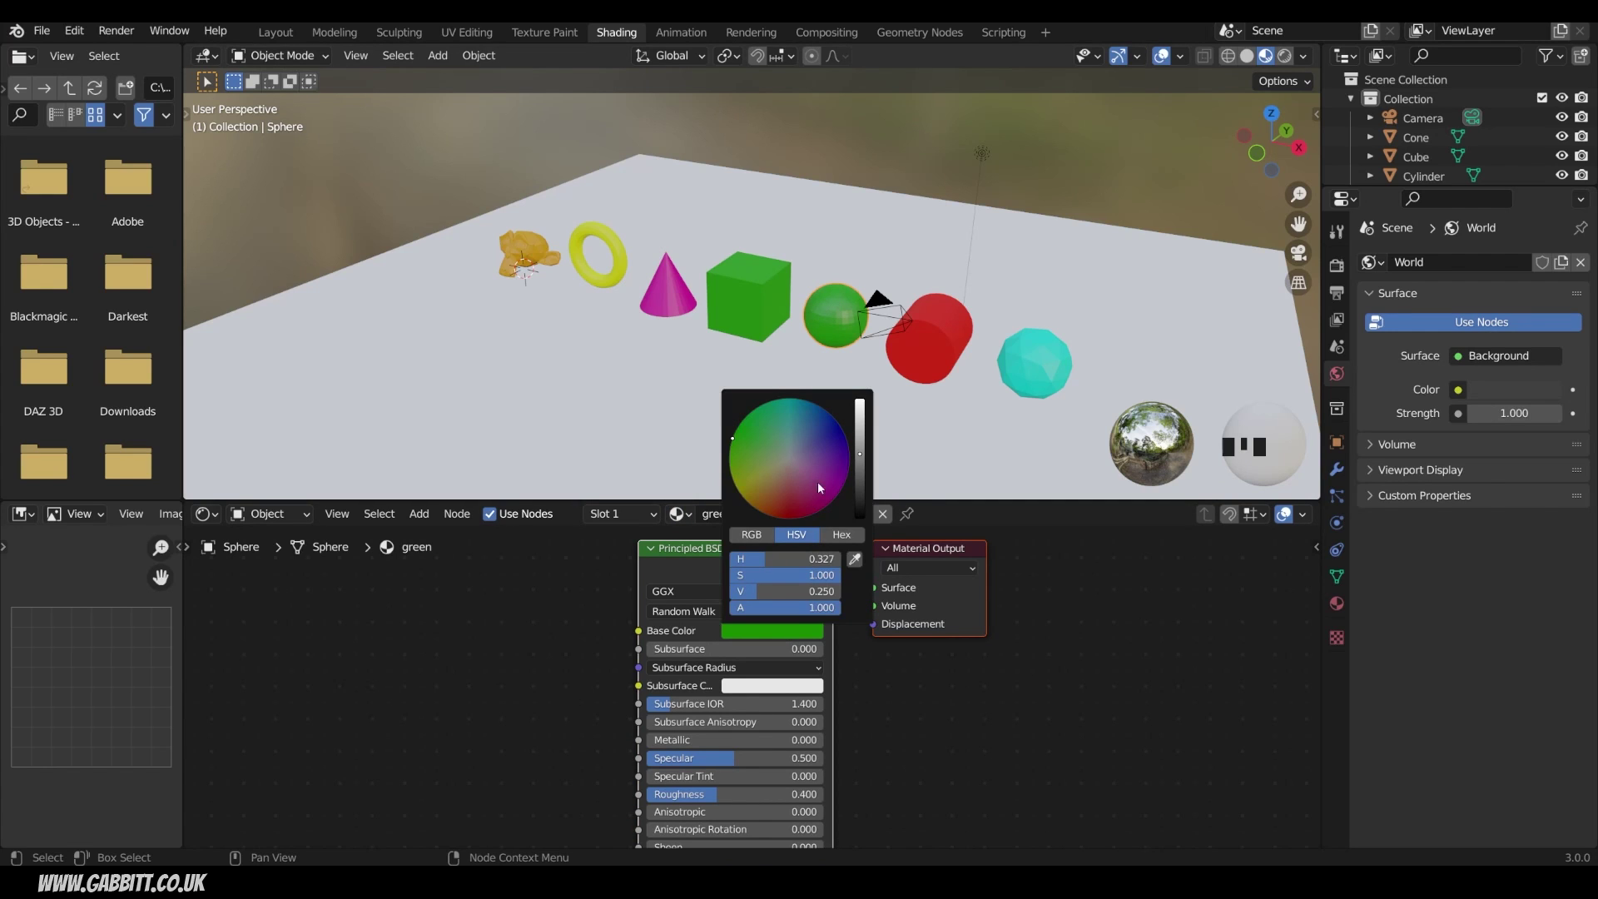
drag(860, 454, 864, 499)
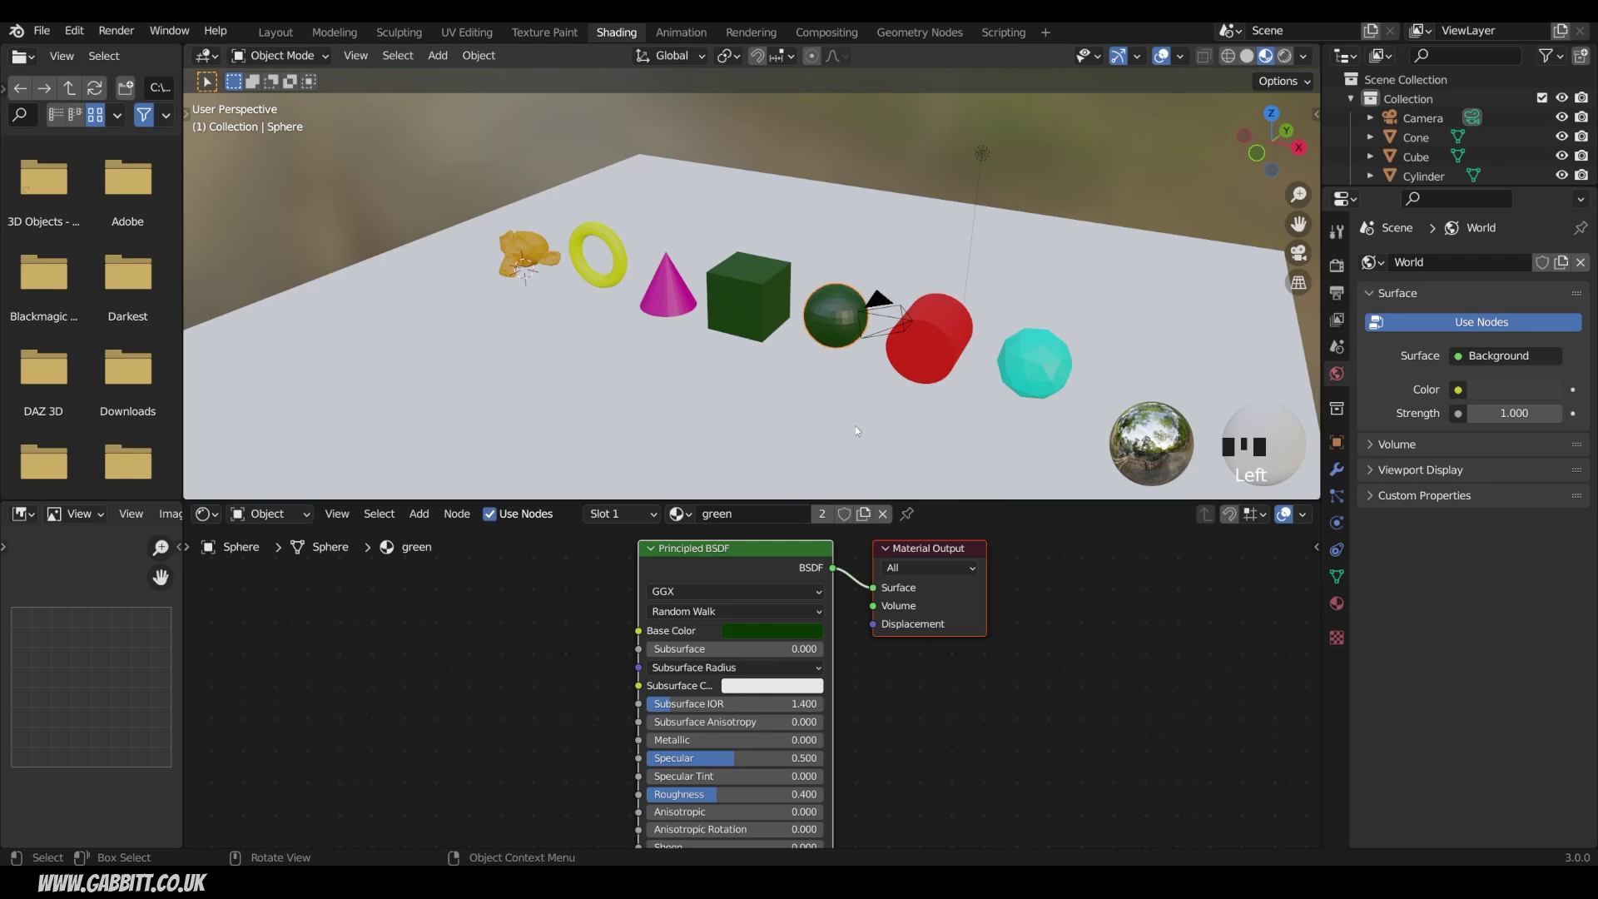
Unlink the green material from the sphere and create a new default material for it.
click(884, 515)
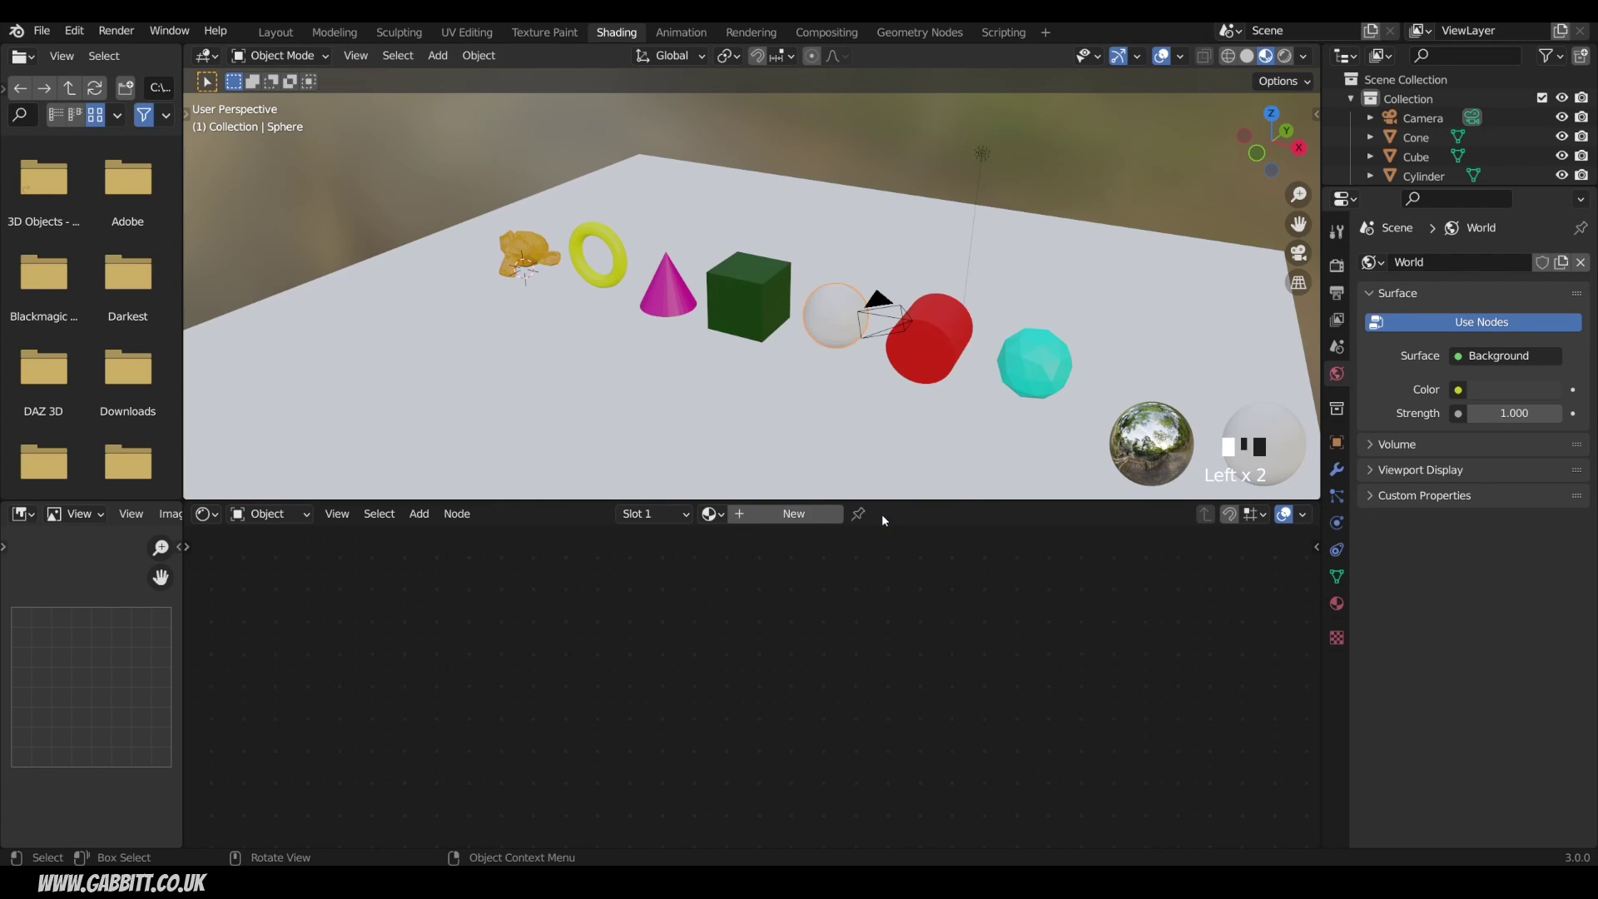
click(787, 512)
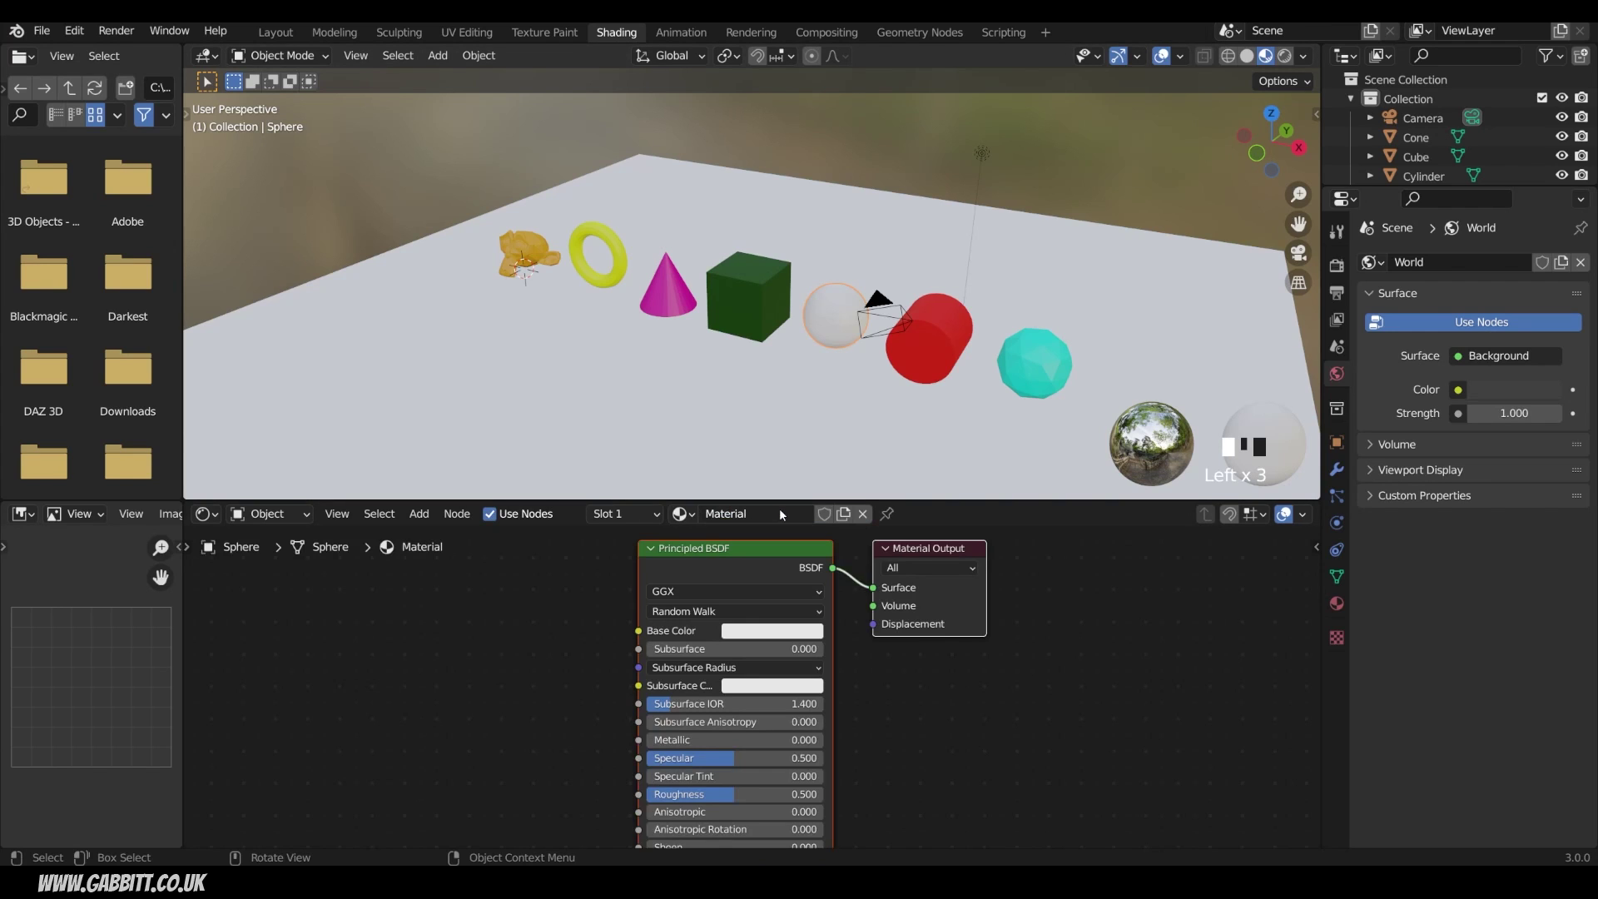
Assign the existing blue material to the sphere, and finally replace it with the existing green material.
click(681, 514)
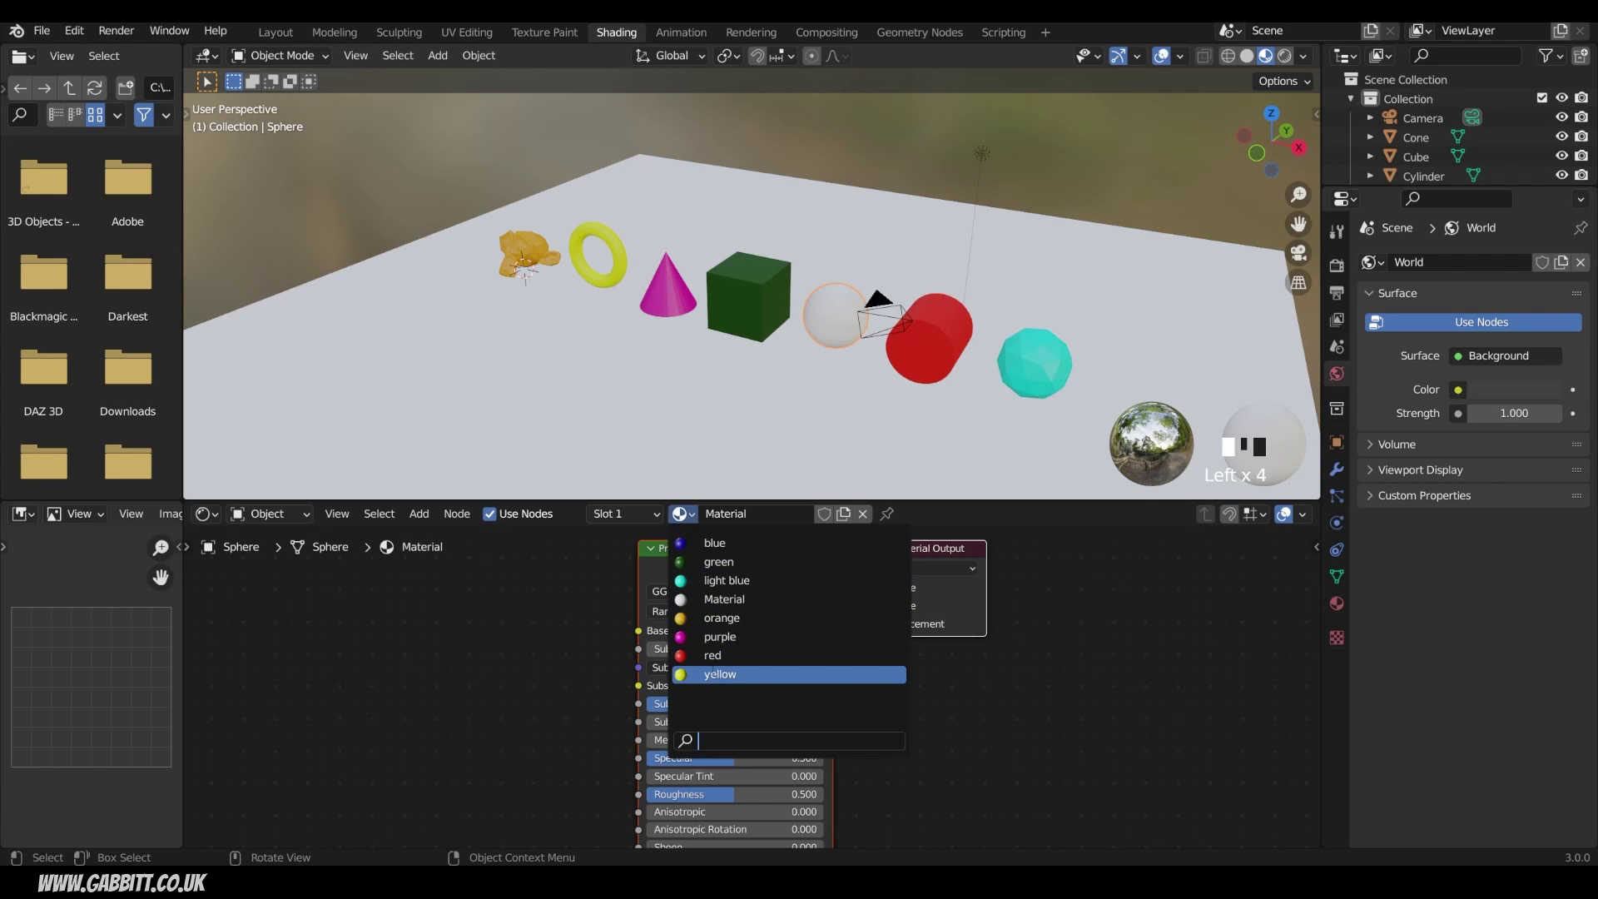
click(730, 545)
click(680, 513)
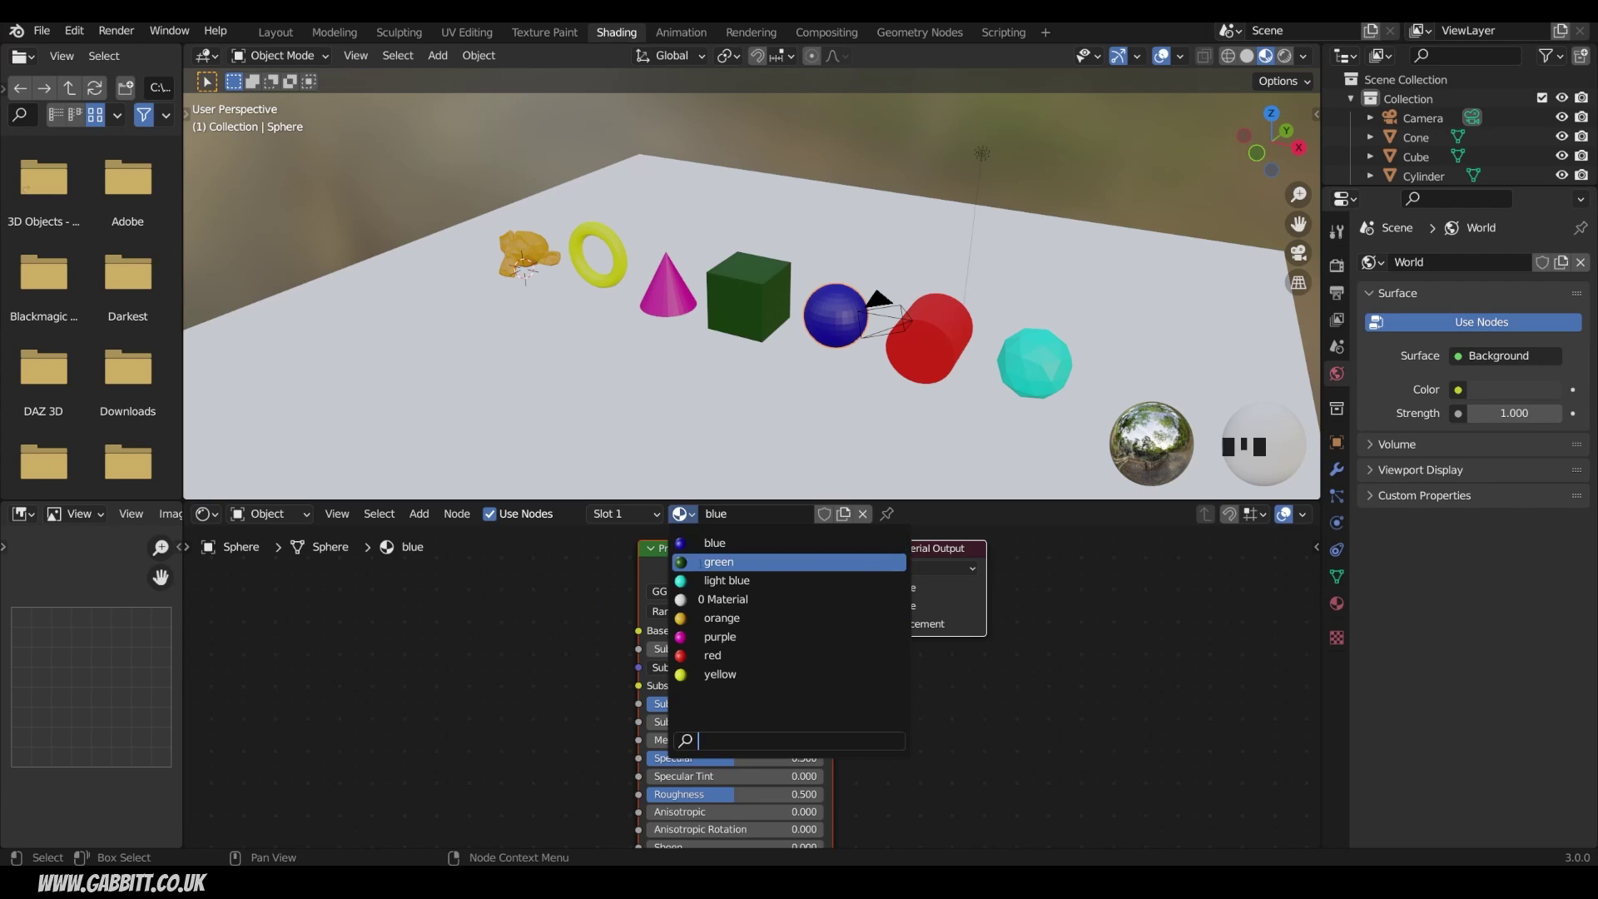
click(725, 562)
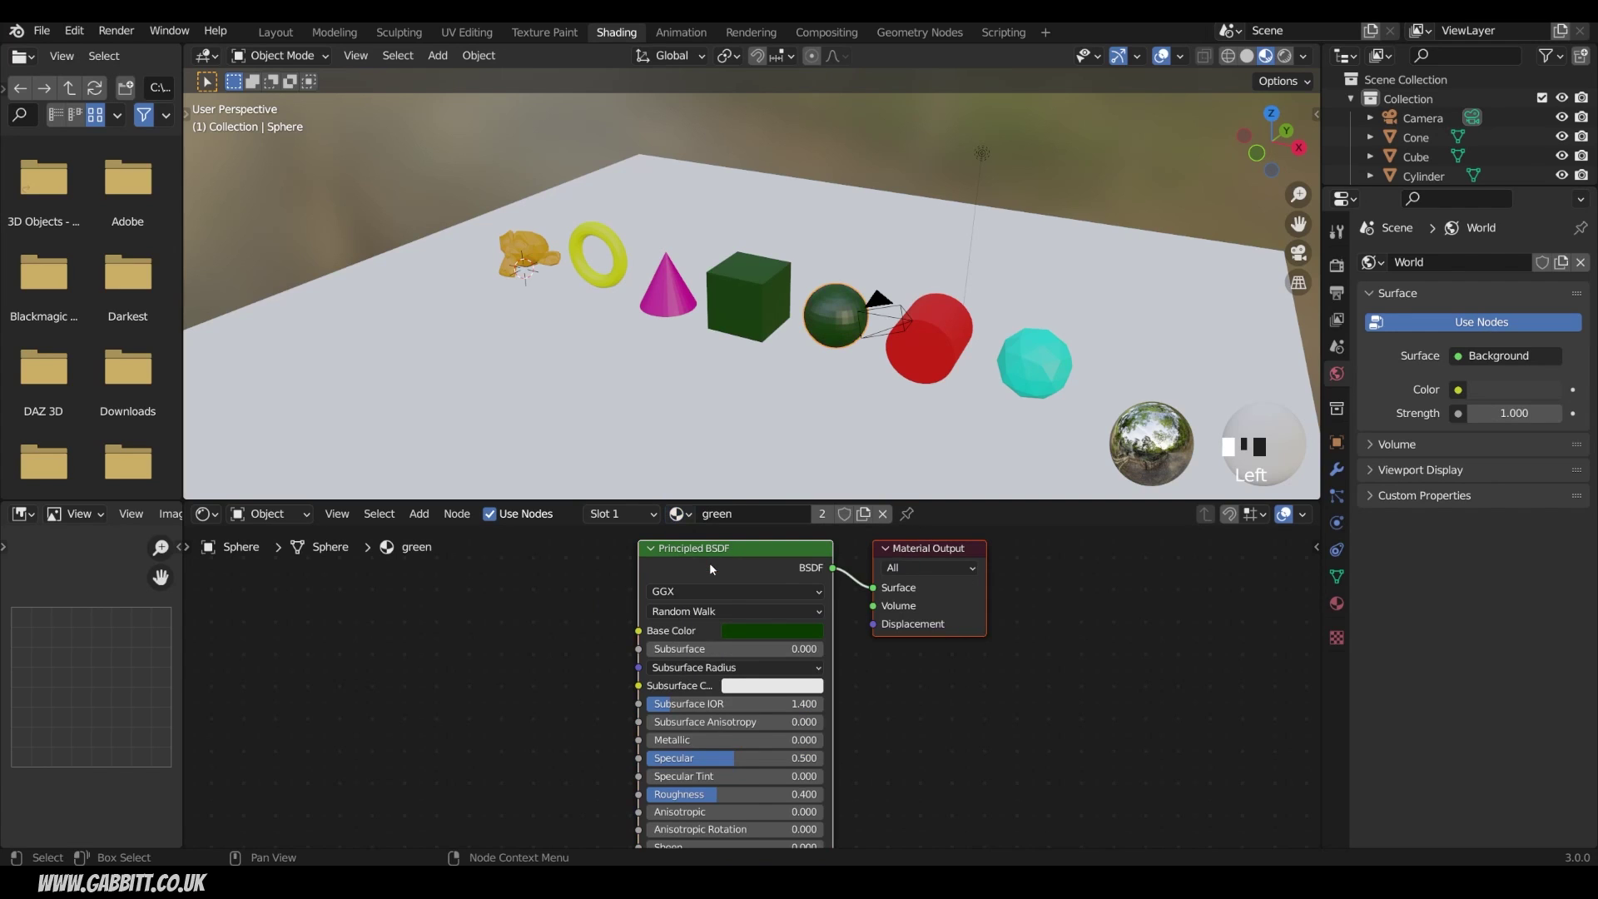
Make the sphere's green material an independent copy and brighten the copy's Base Color to a vivid light green.
click(864, 515)
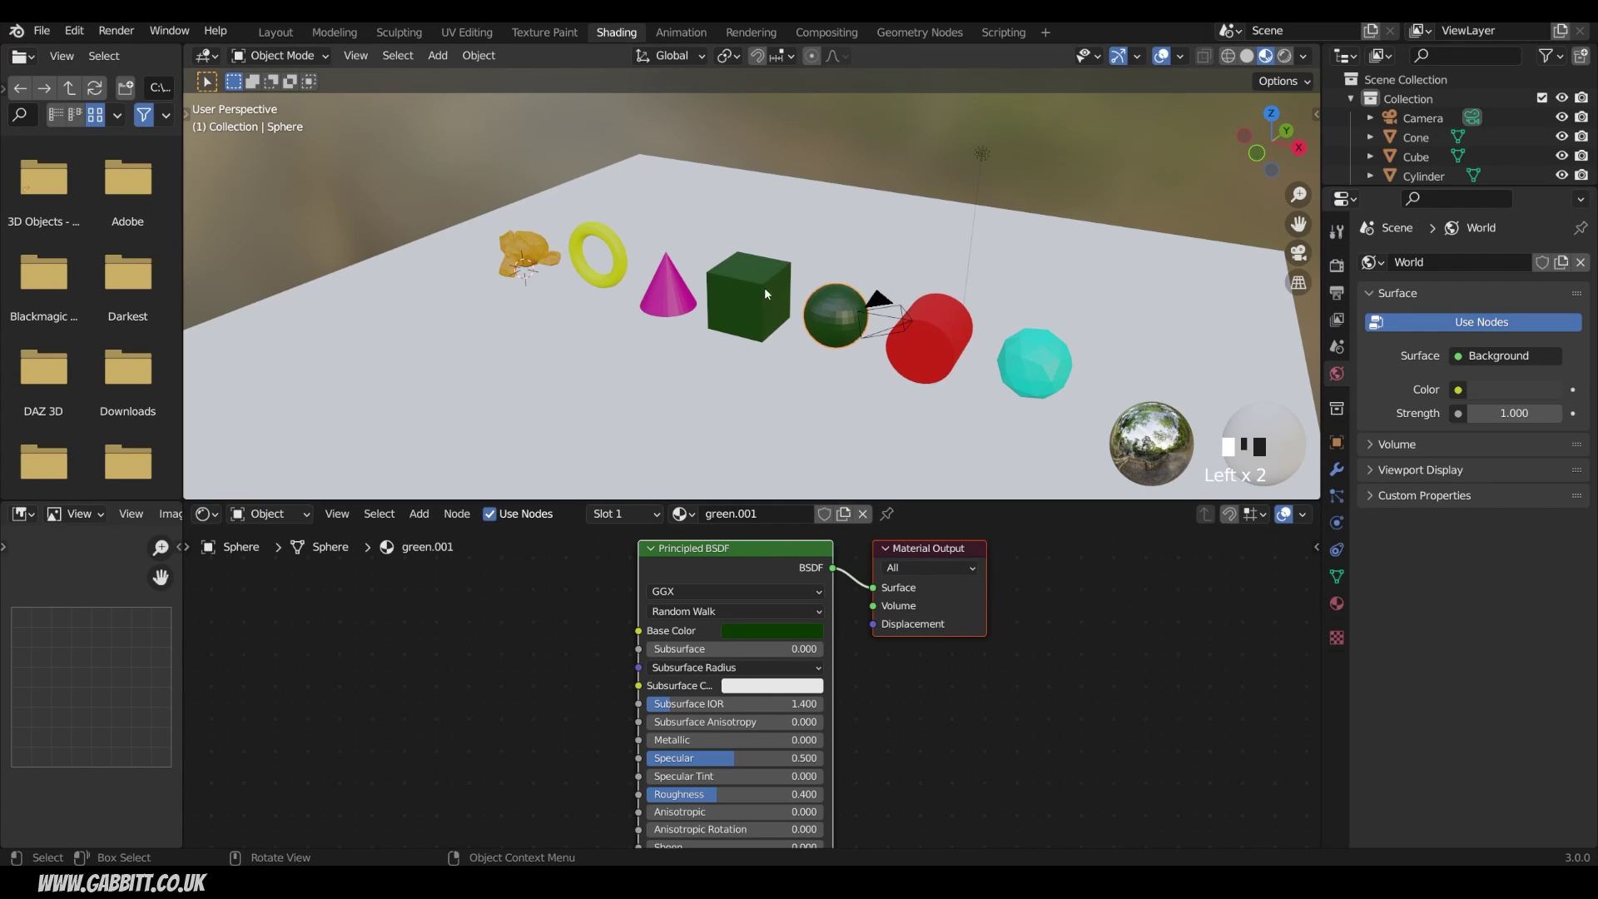
click(785, 629)
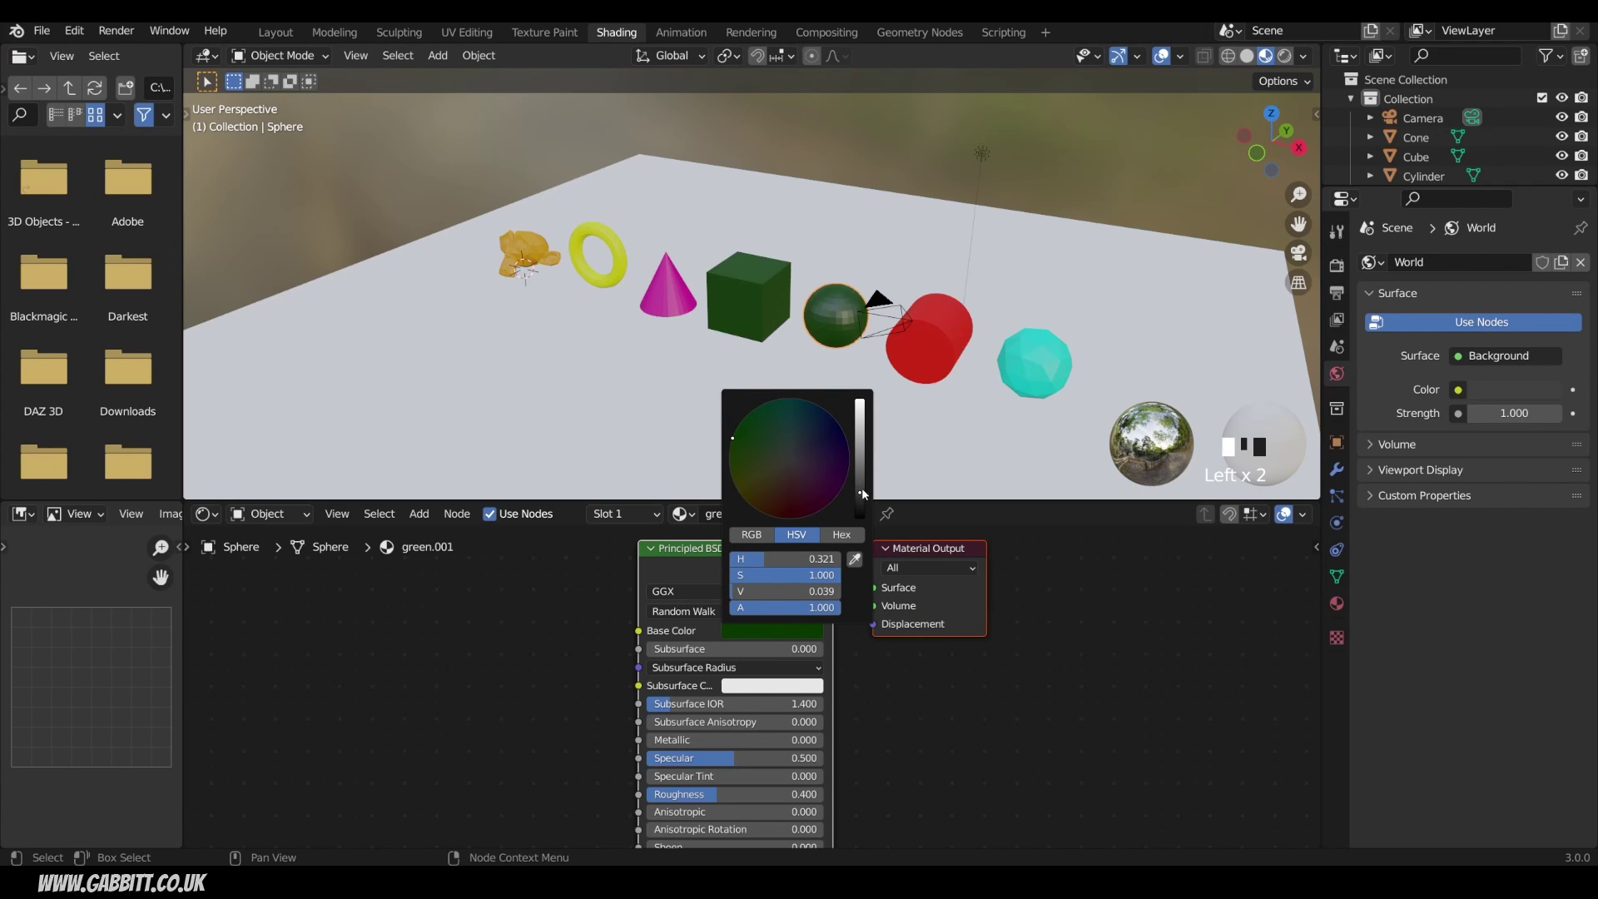
drag(859, 493, 858, 402)
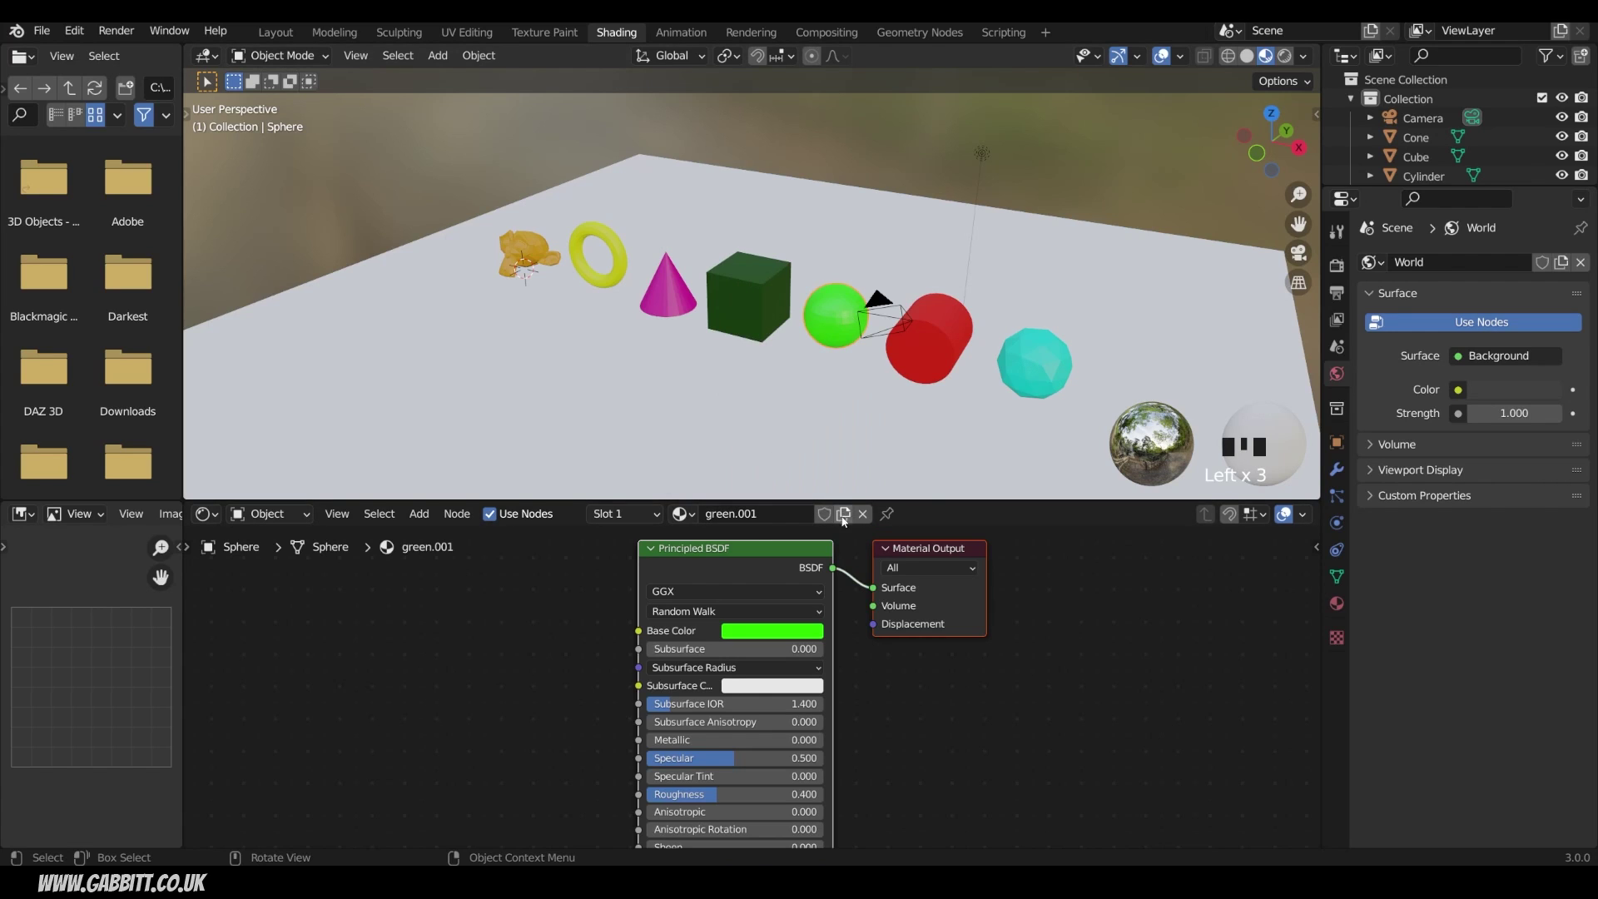
Rename the sphere's copied material as "light green".
double_click(776, 514)
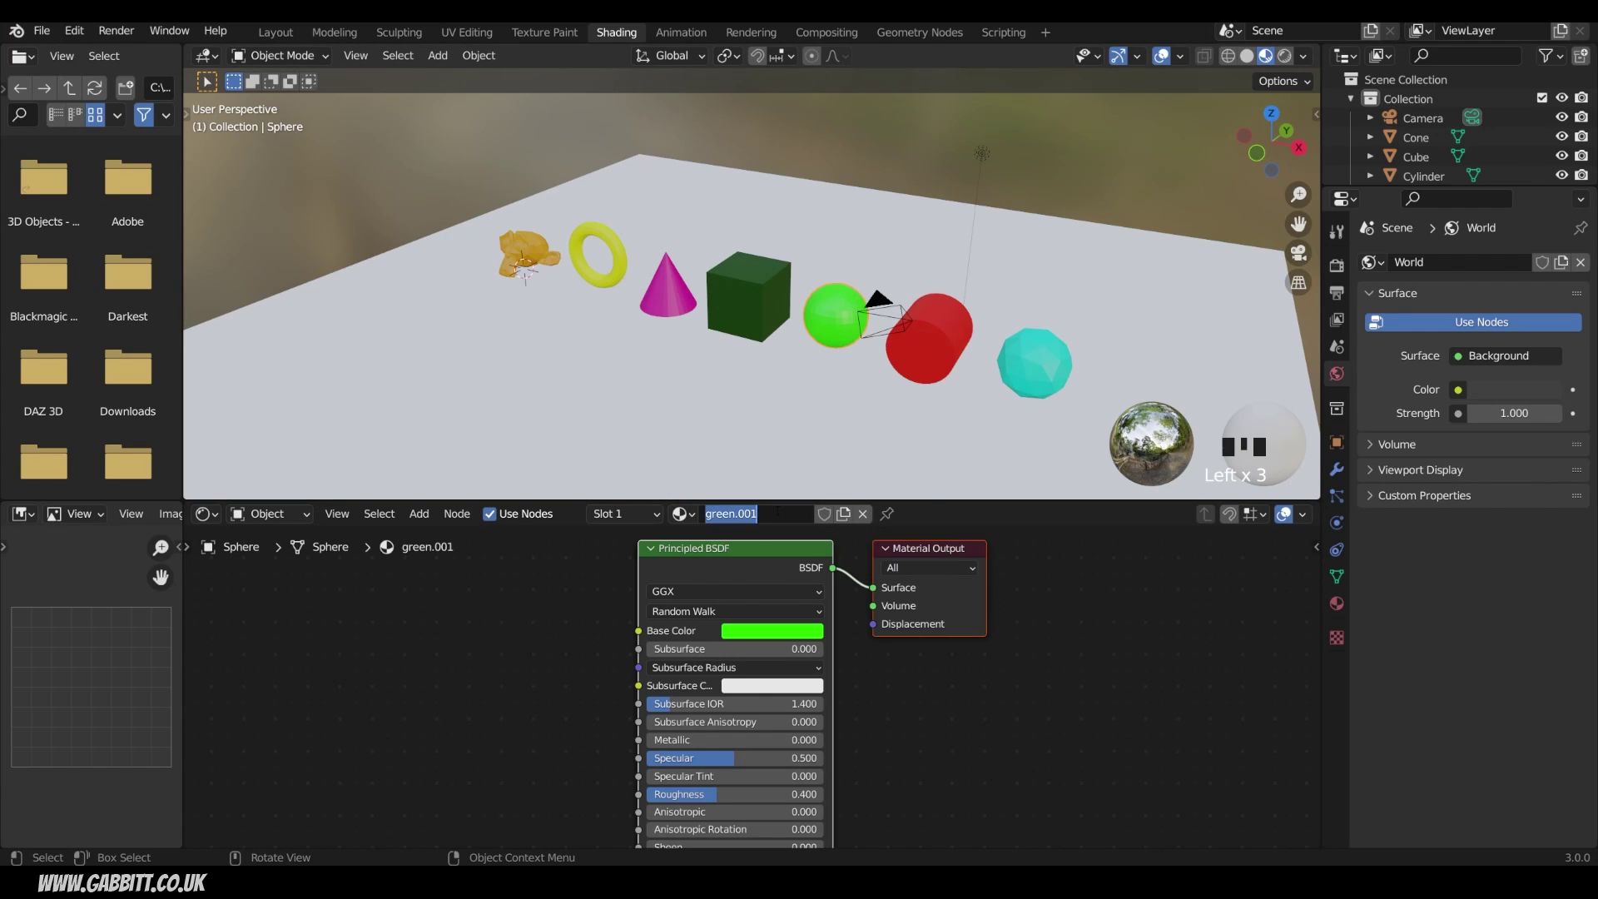
text(light green)
key(Return)
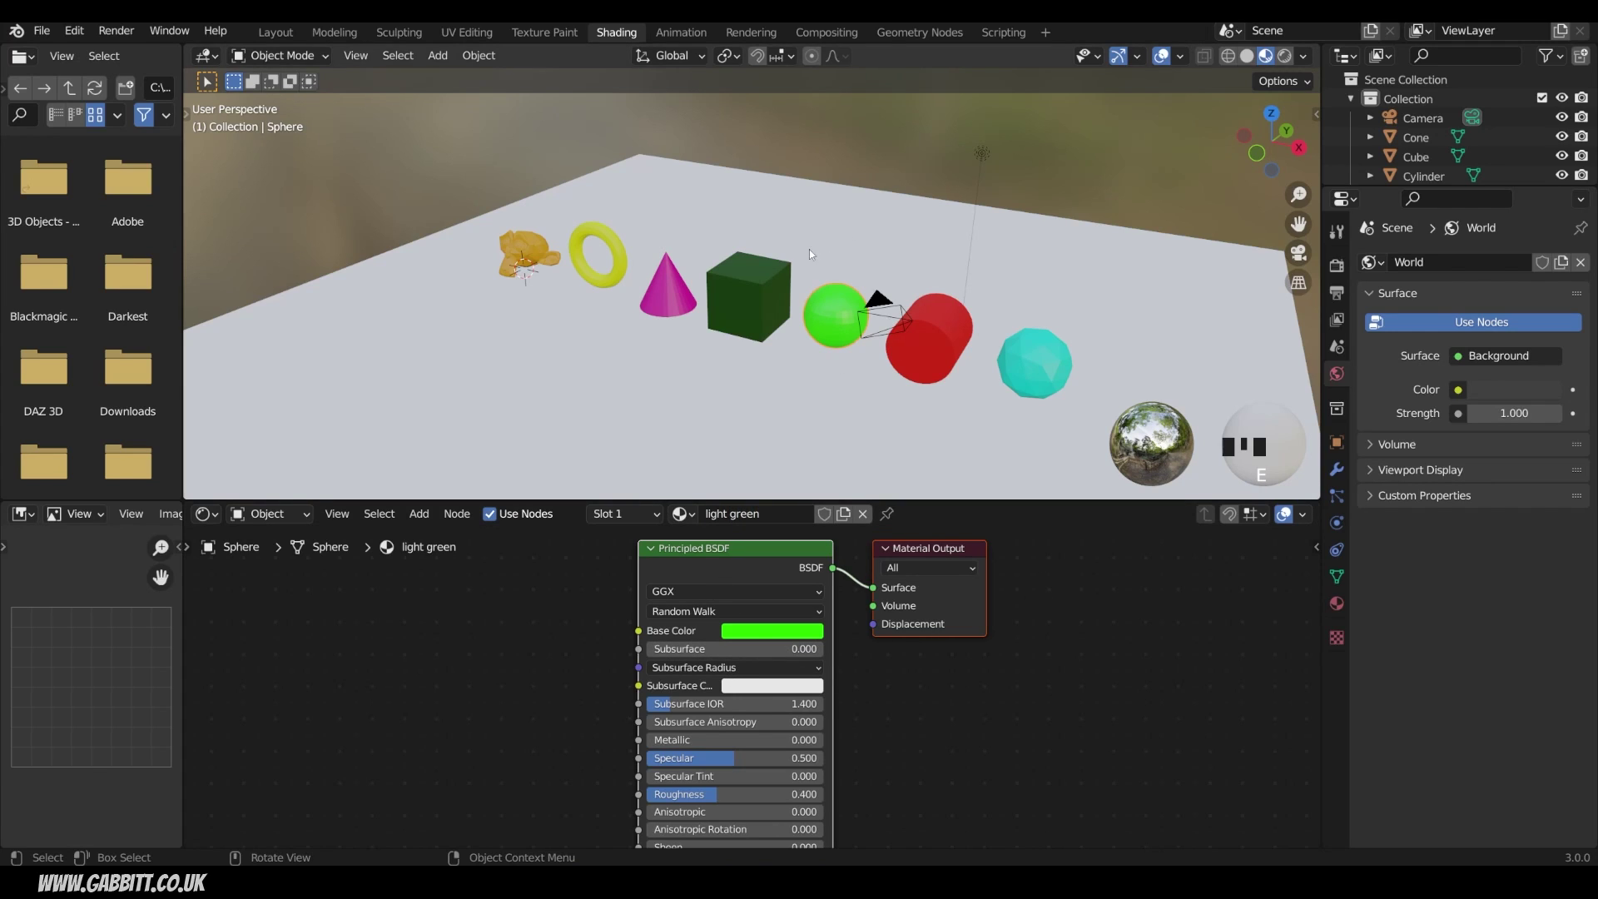
Frame the selected sphere in the 3D viewport and view it at close range with its neighbouring objects.
shift+middle_drag(881, 321, 844, 298)
scroll(820, 304, up, 3)
scroll(797, 302, up, 2)
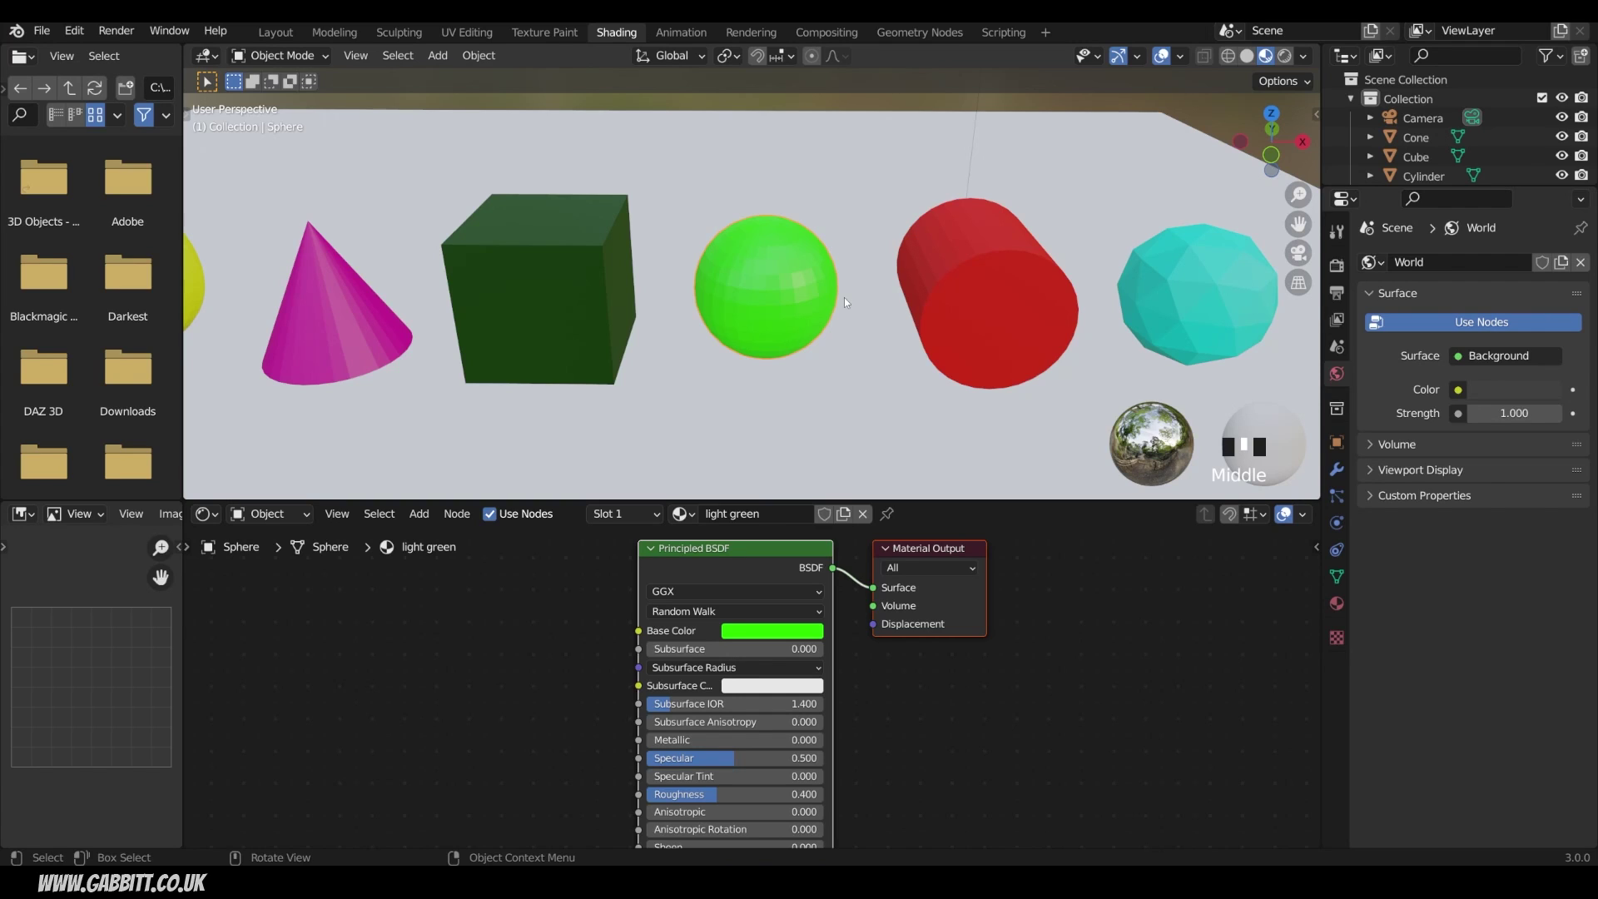
click(356, 57)
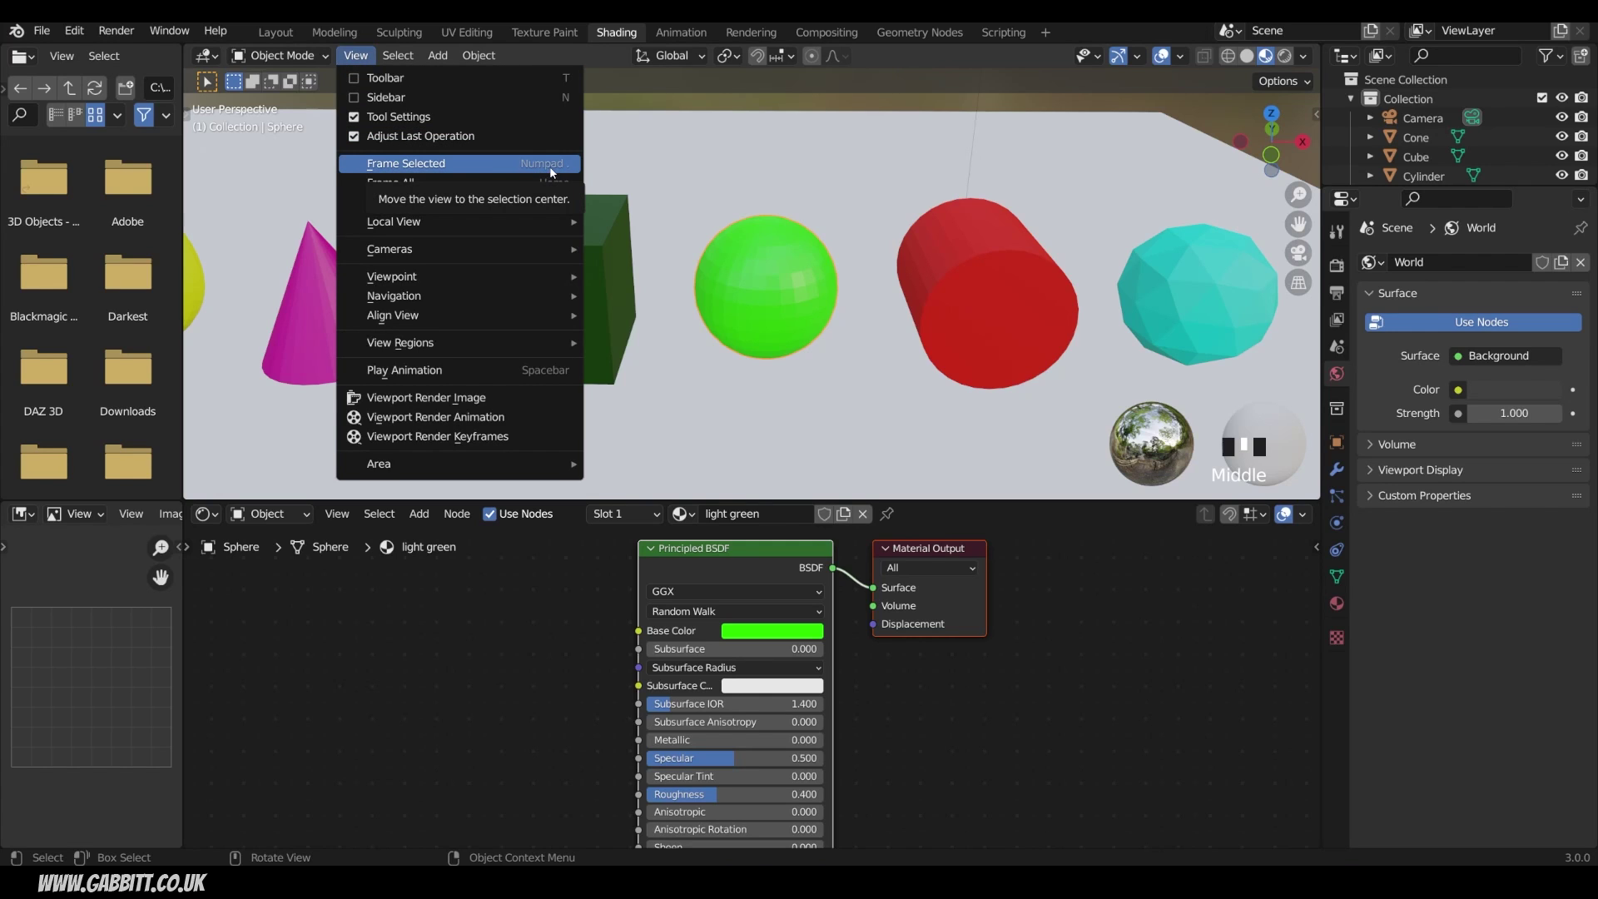
key(KP_Decimal)
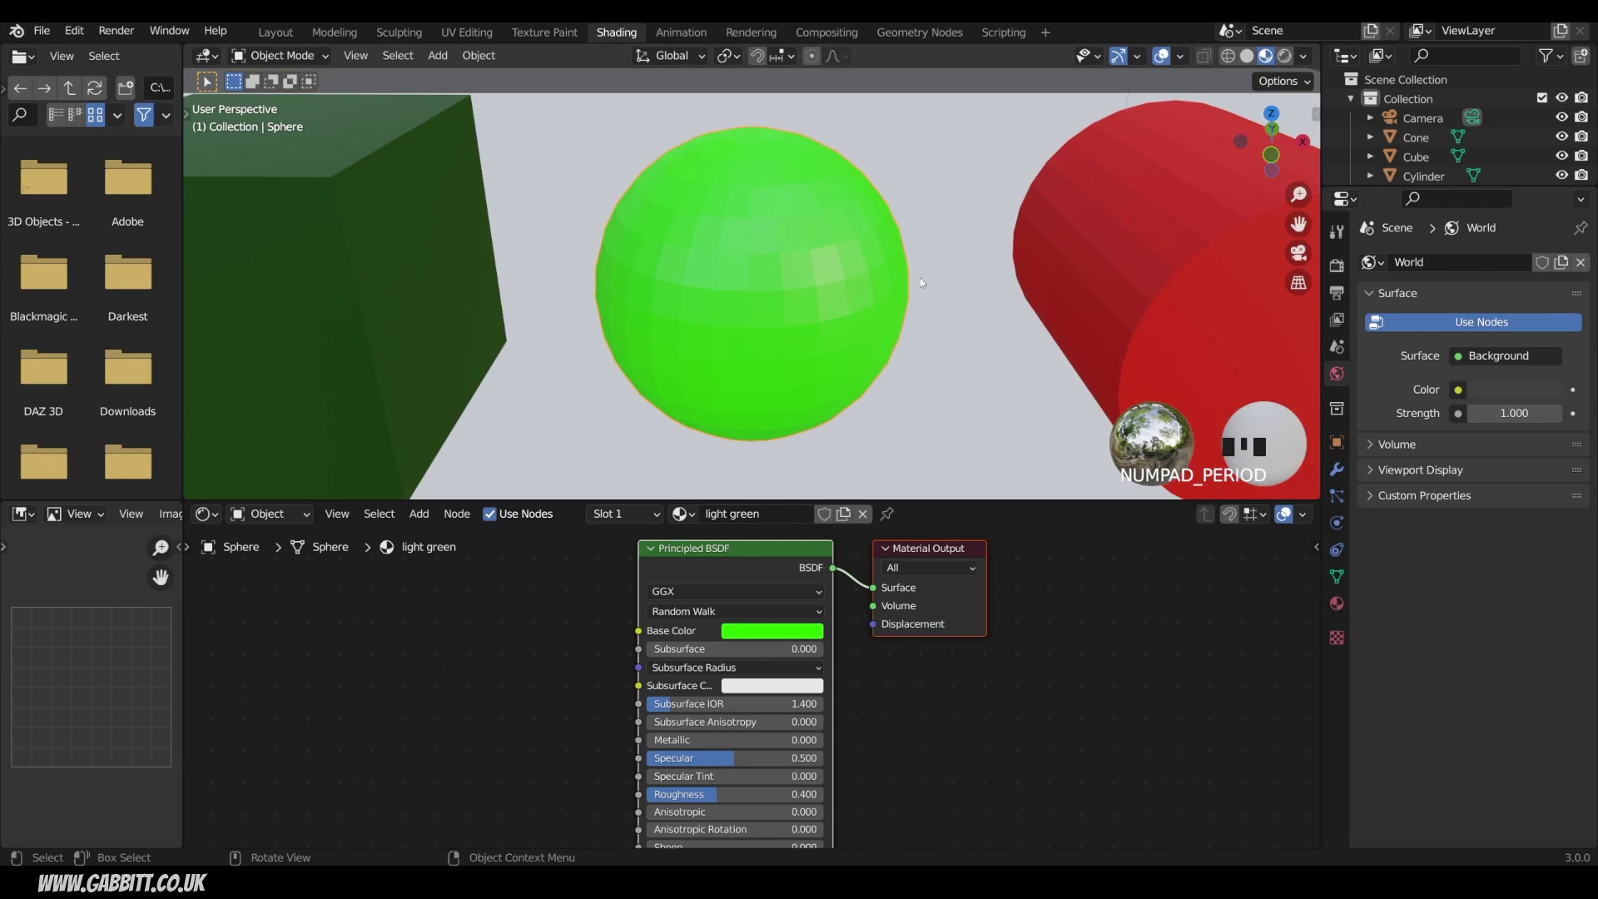
mouse_move(921, 283)
middle_down()
mouse_move(732, 300)
mouse_move(854, 297)
mouse_move(842, 265)
mouse_move(899, 265)
middle_up()
scroll(816, 266, down, 3)
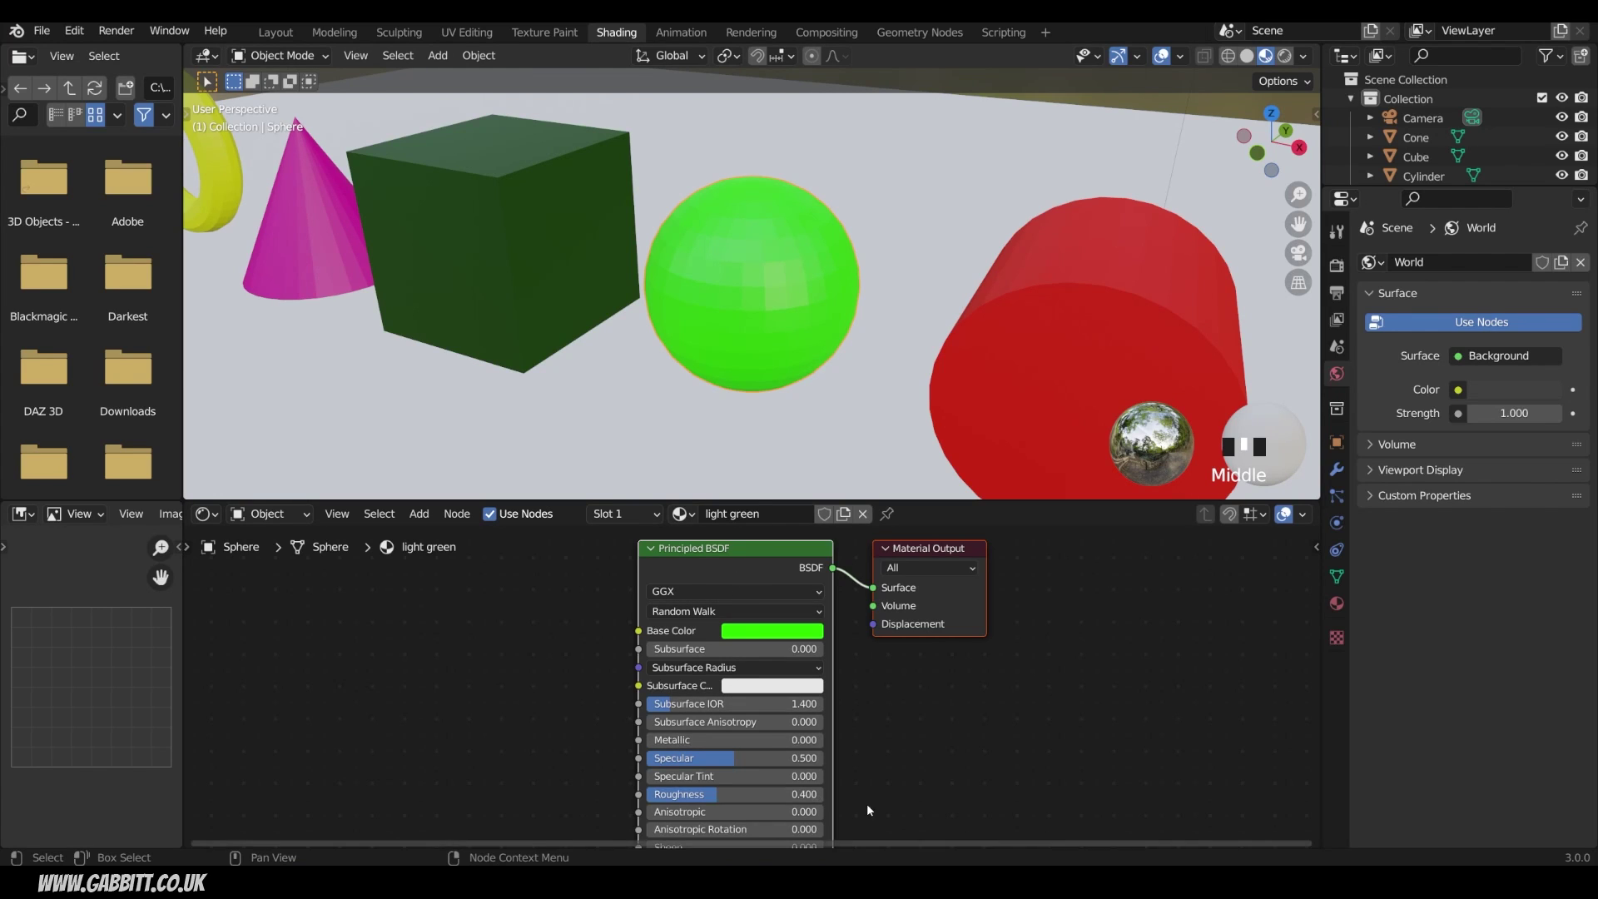
Set the light green material's Metallic to 1, try a lower value of about 0.61, and return it to 1.
shift+scroll(691, 703, down, 5)
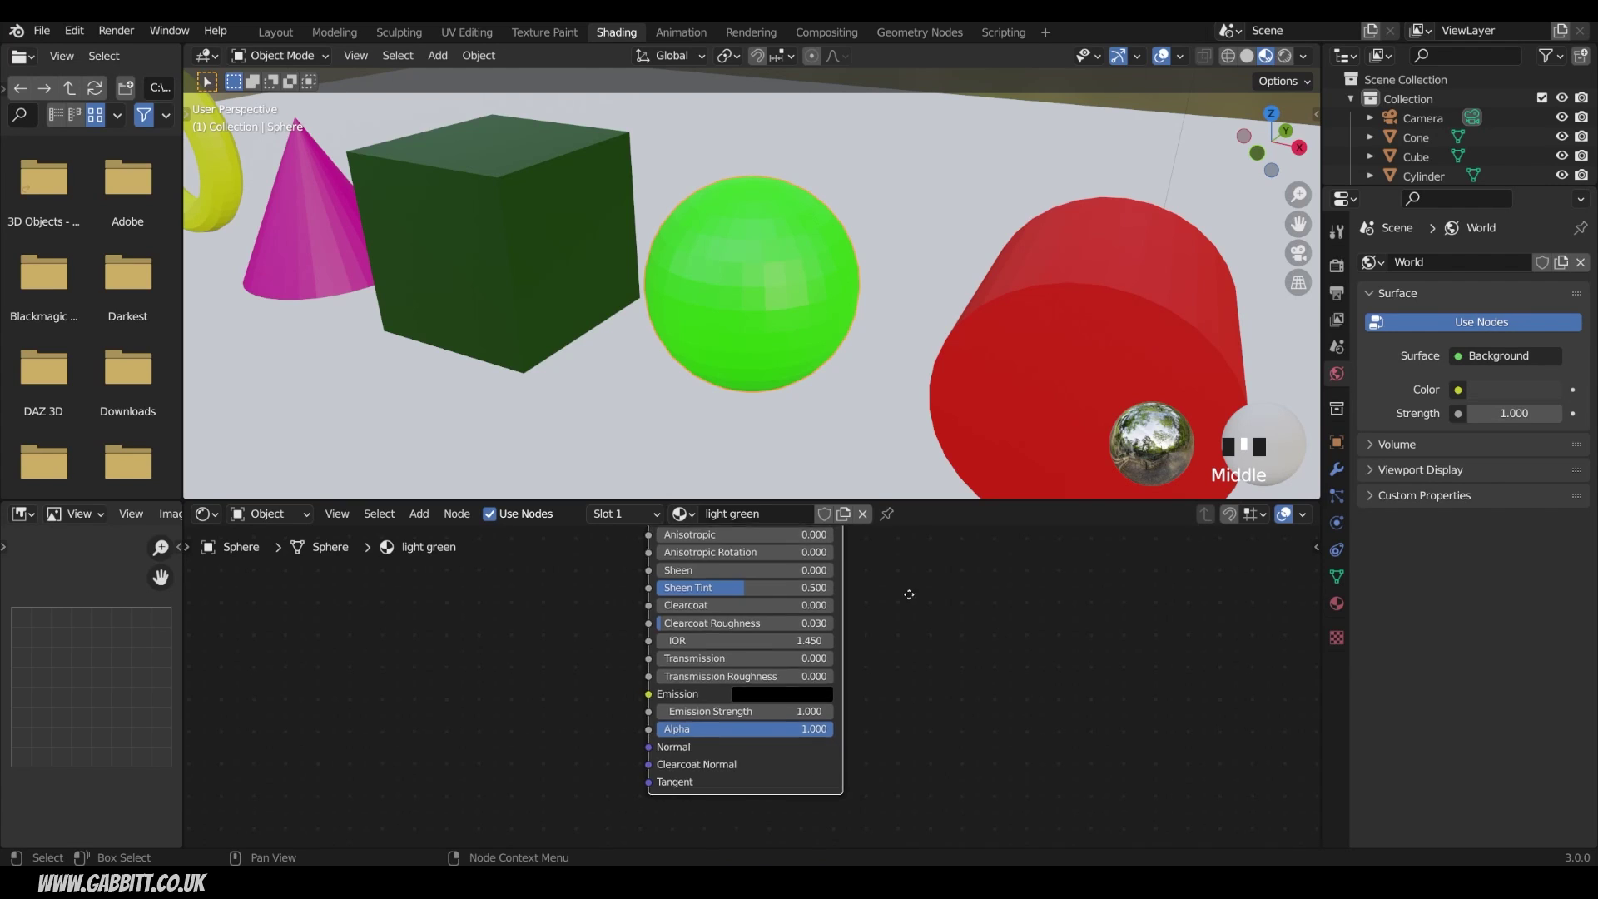
middle_drag(906, 581, 920, 757)
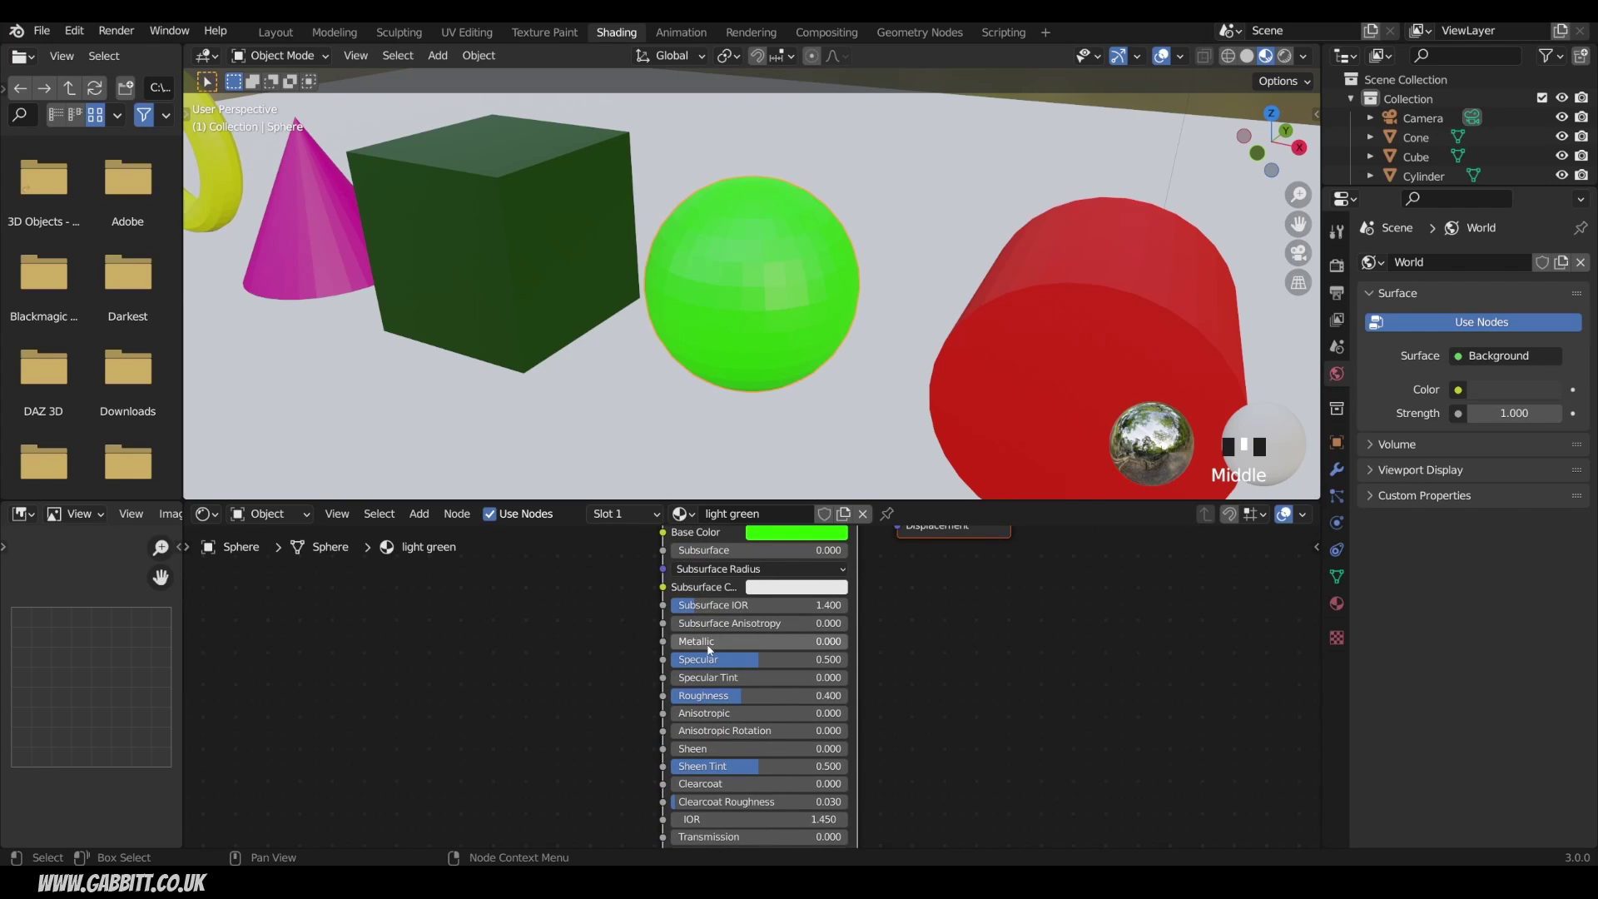
middle_drag(704, 646, 697, 679)
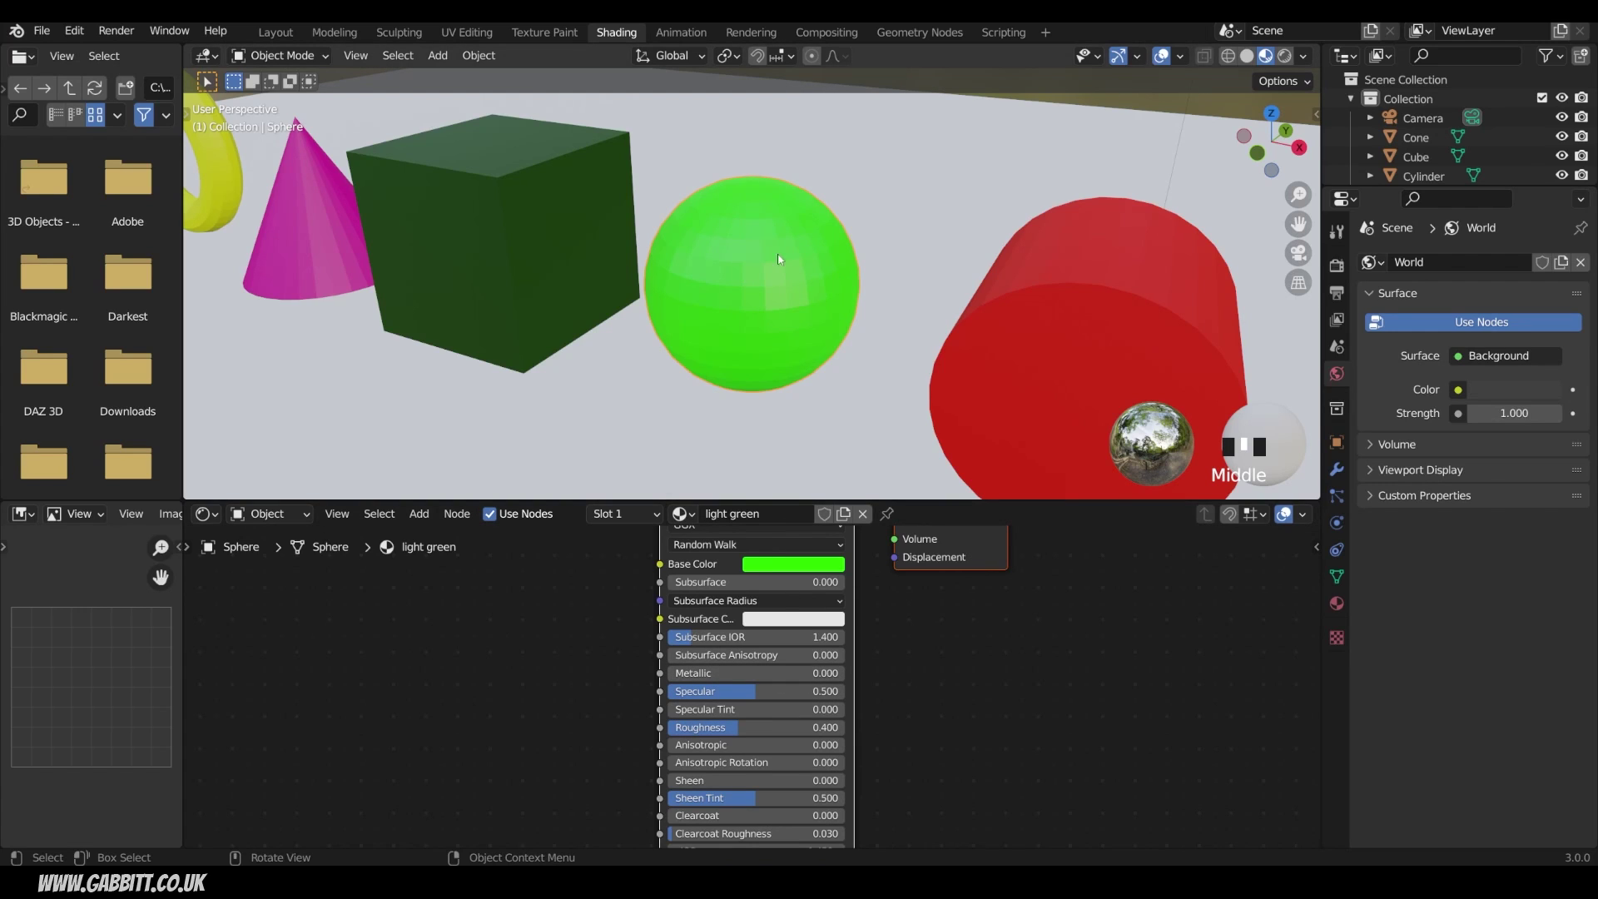
click(739, 672)
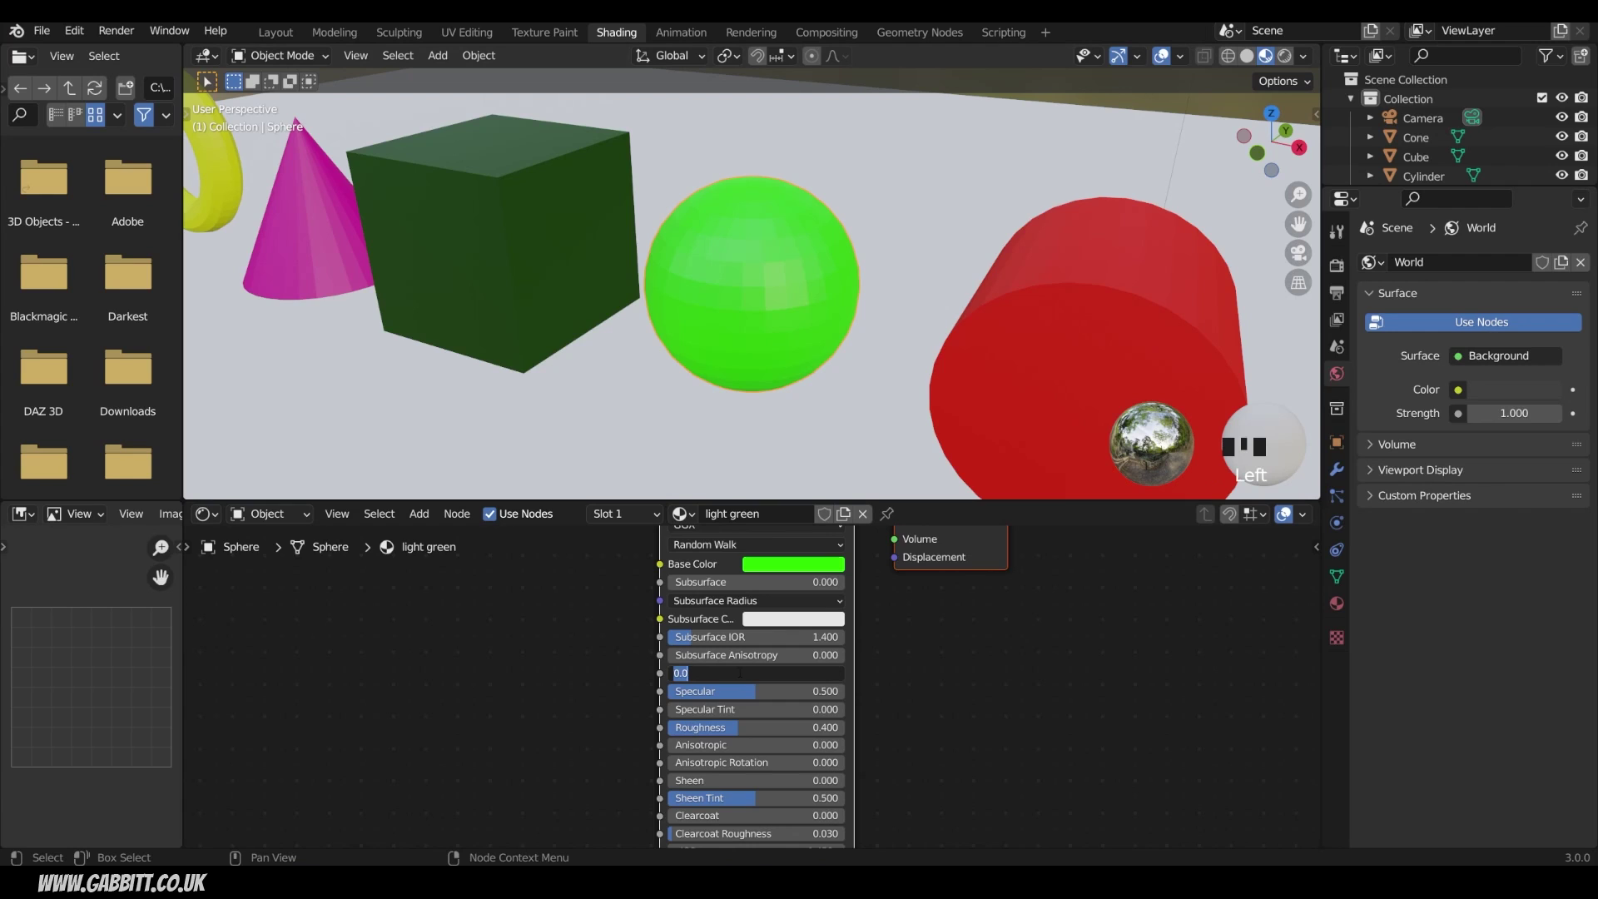
text(1)
click(588, 385)
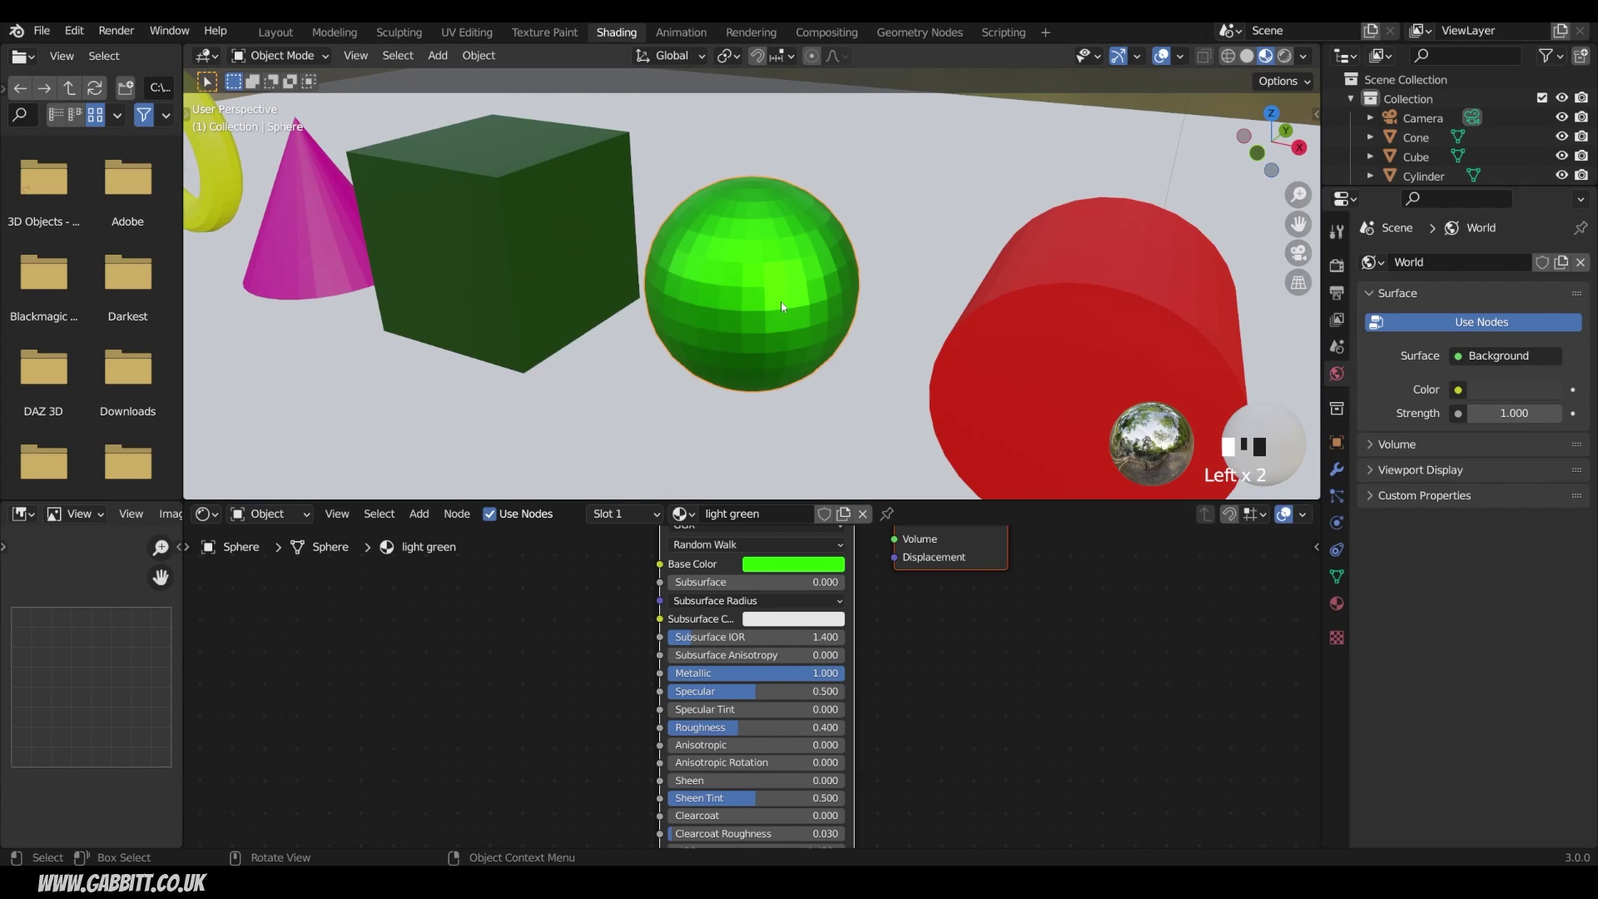
mouse_move(779, 672)
mouse_down()
mouse_move(668, 672)
mouse_move(775, 673)
mouse_up()
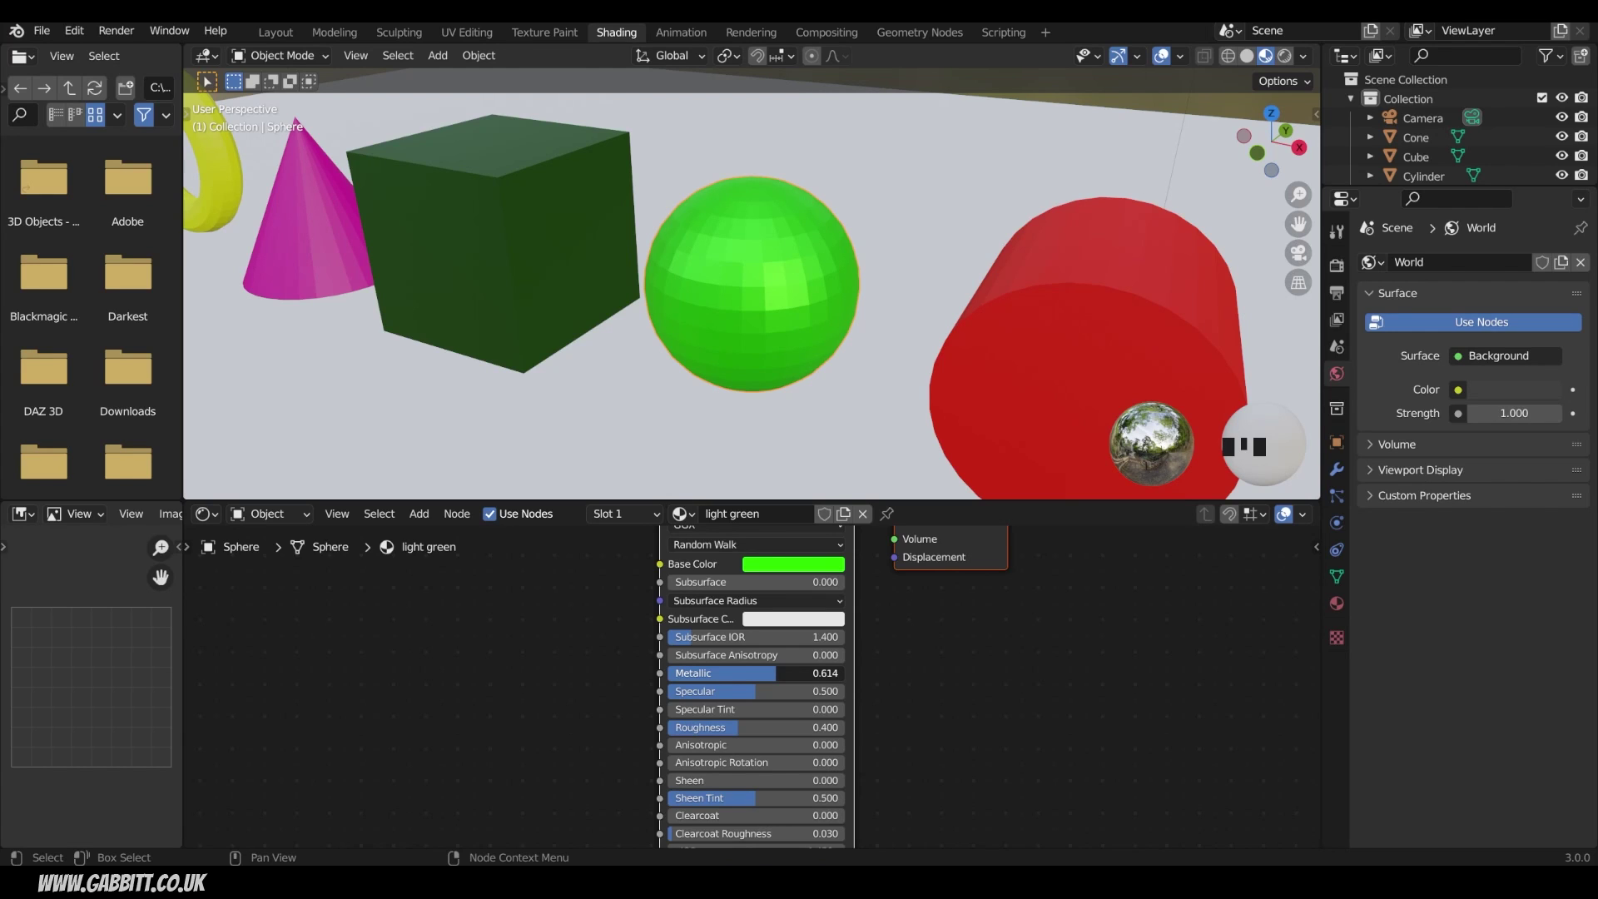
mouse_move(777, 673)
mouse_down()
mouse_move(732, 673)
mouse_move(856, 672)
mouse_up()
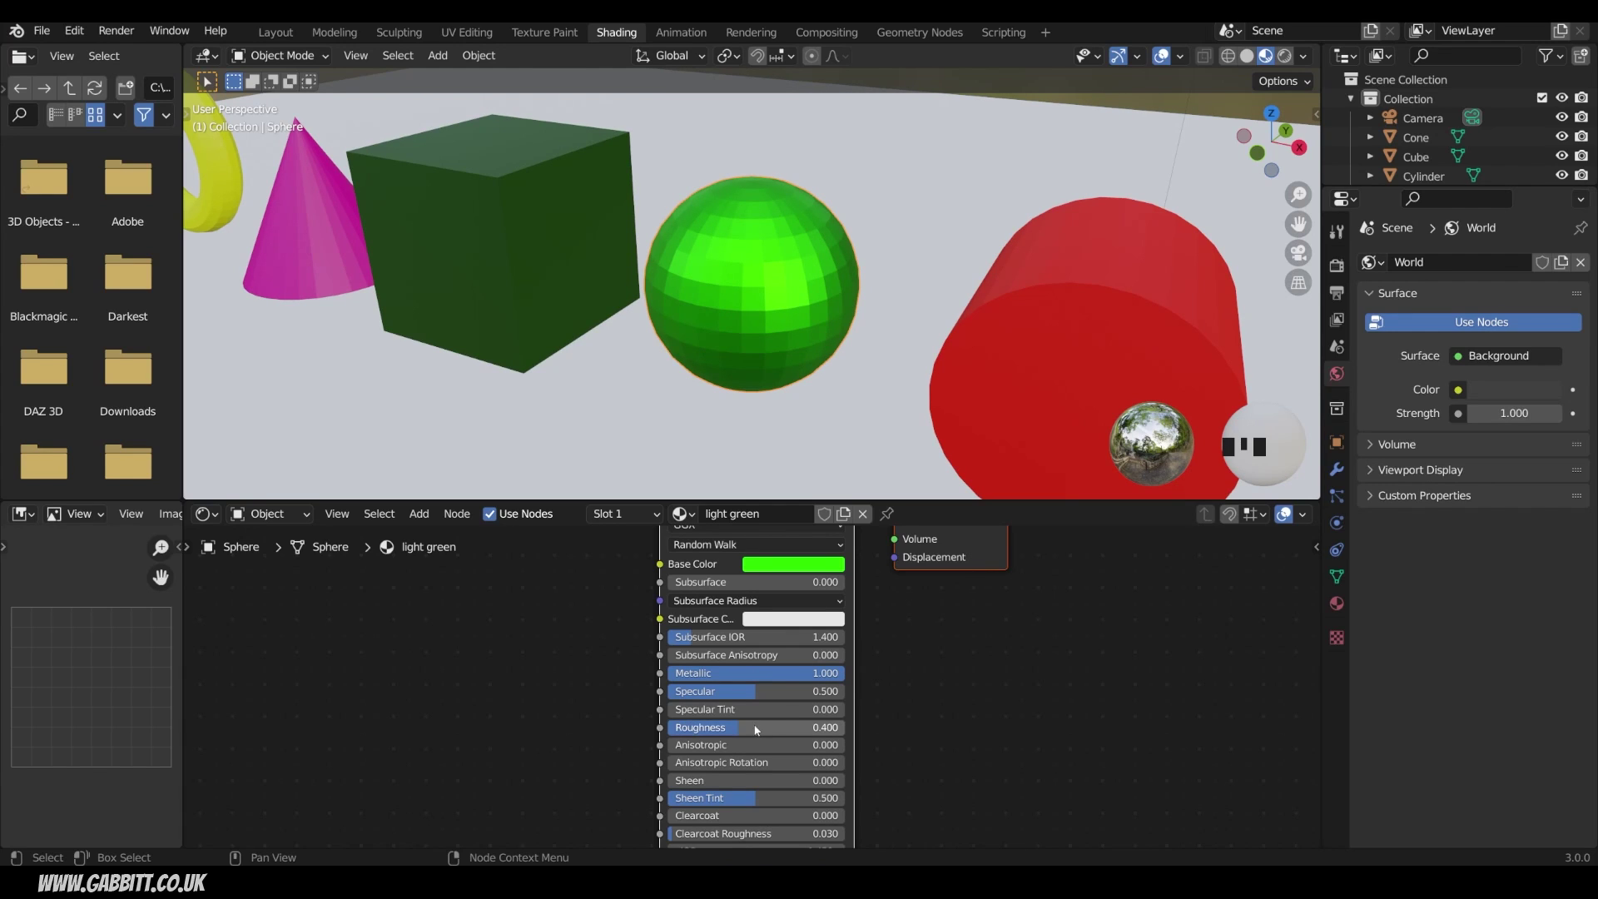
Try a Roughness of 1 on the light green material, and finally set it to 0 for a mirror-like surface.
drag(746, 730, 856, 728)
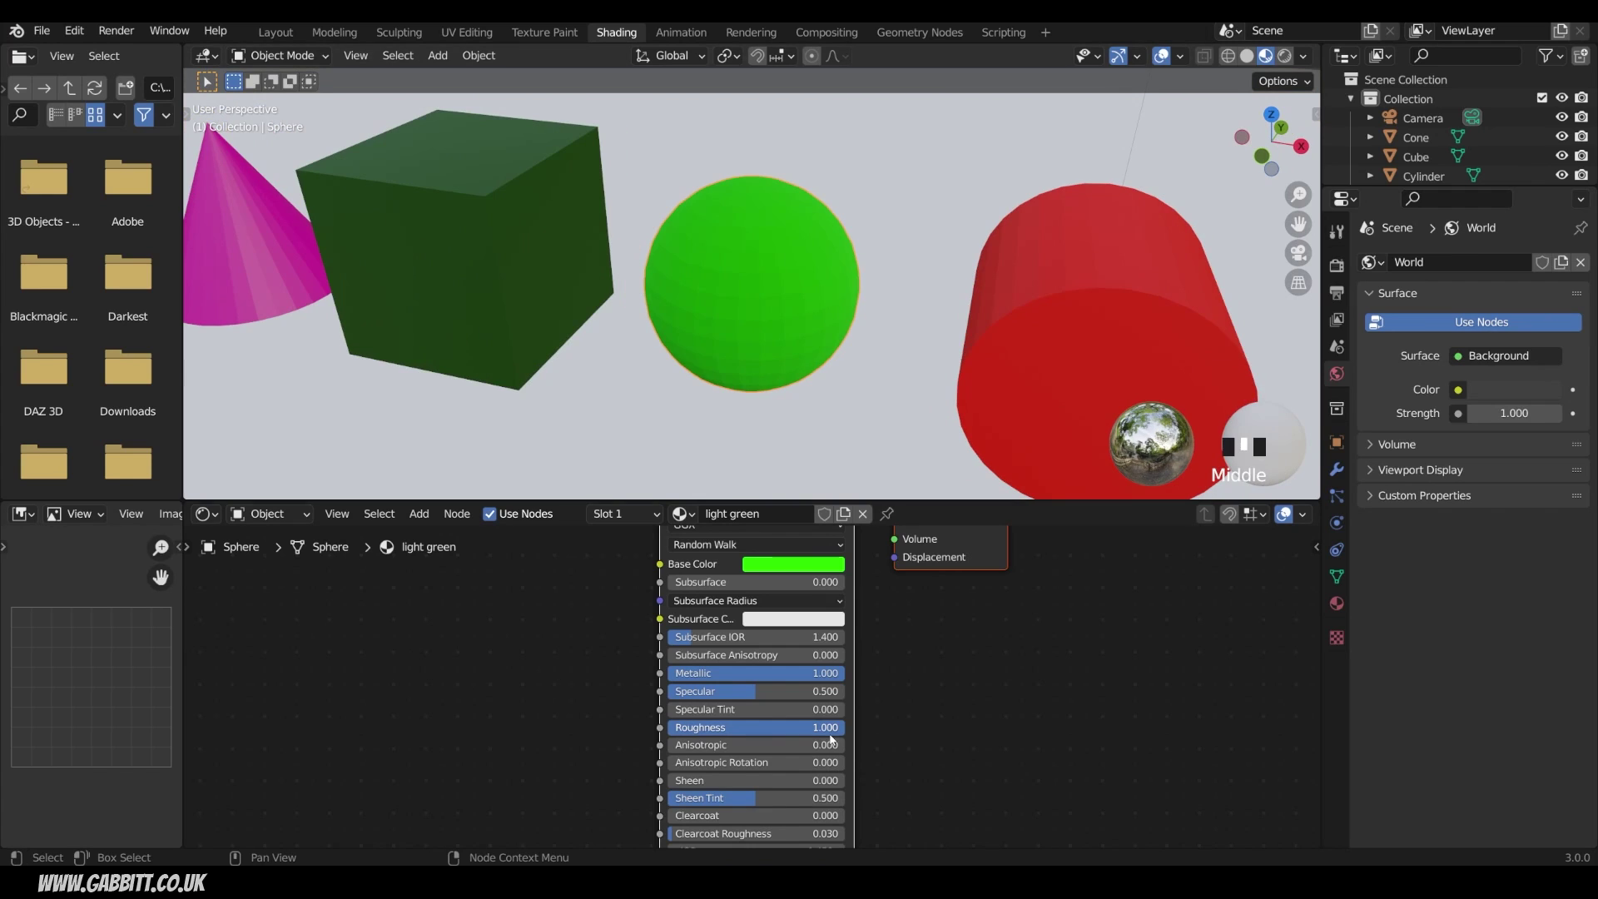
drag(836, 728, 670, 728)
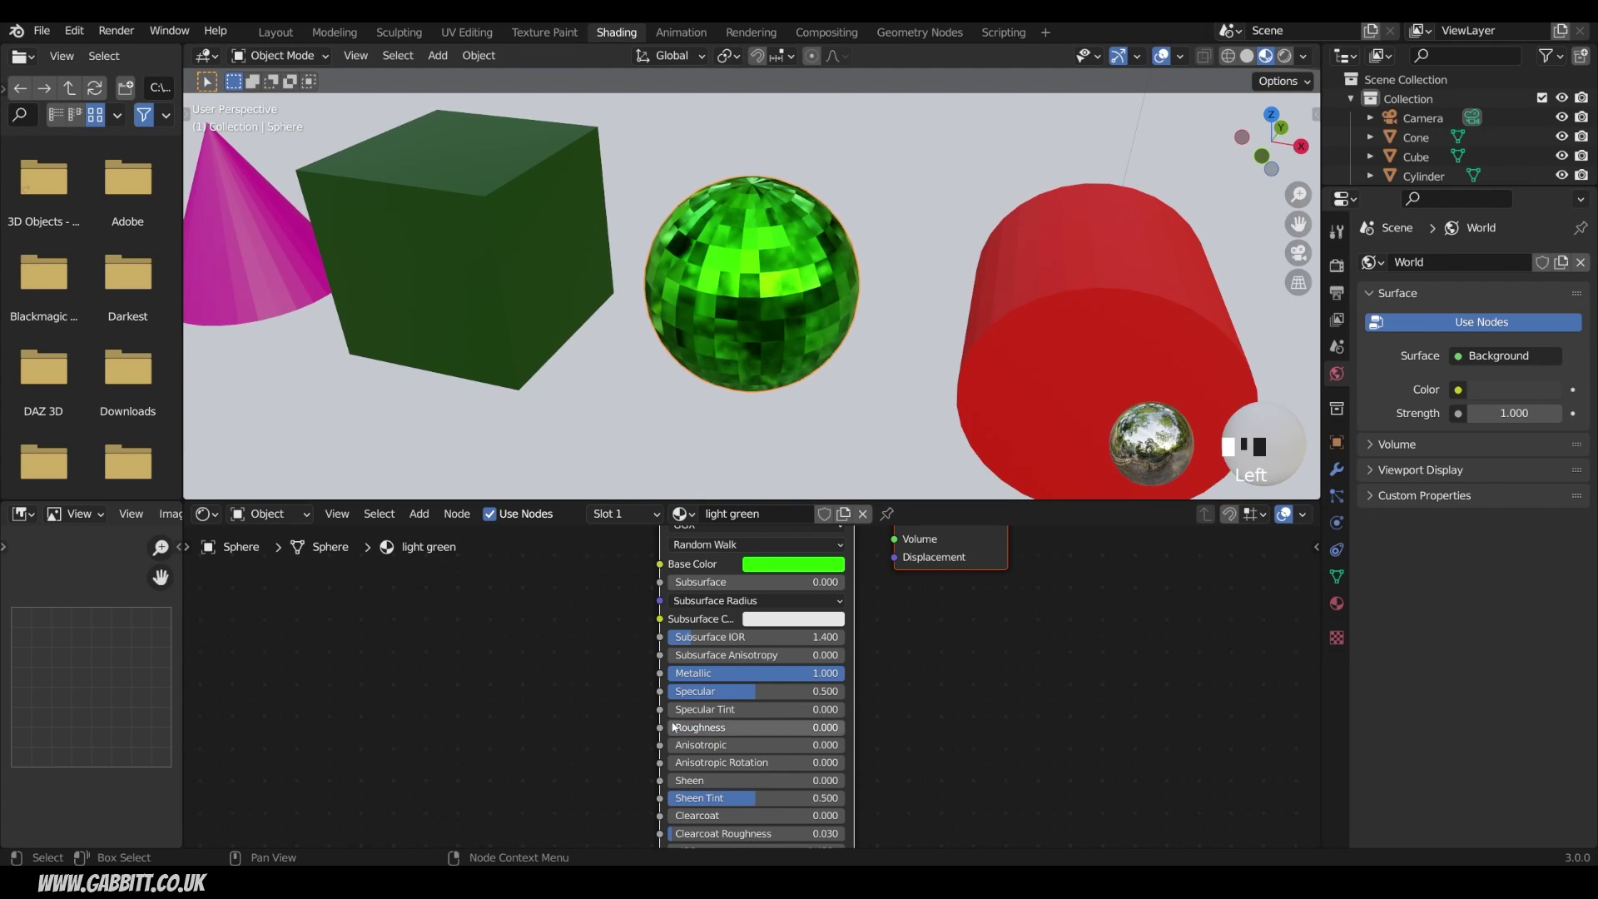
middle_drag(837, 411, 925, 153)
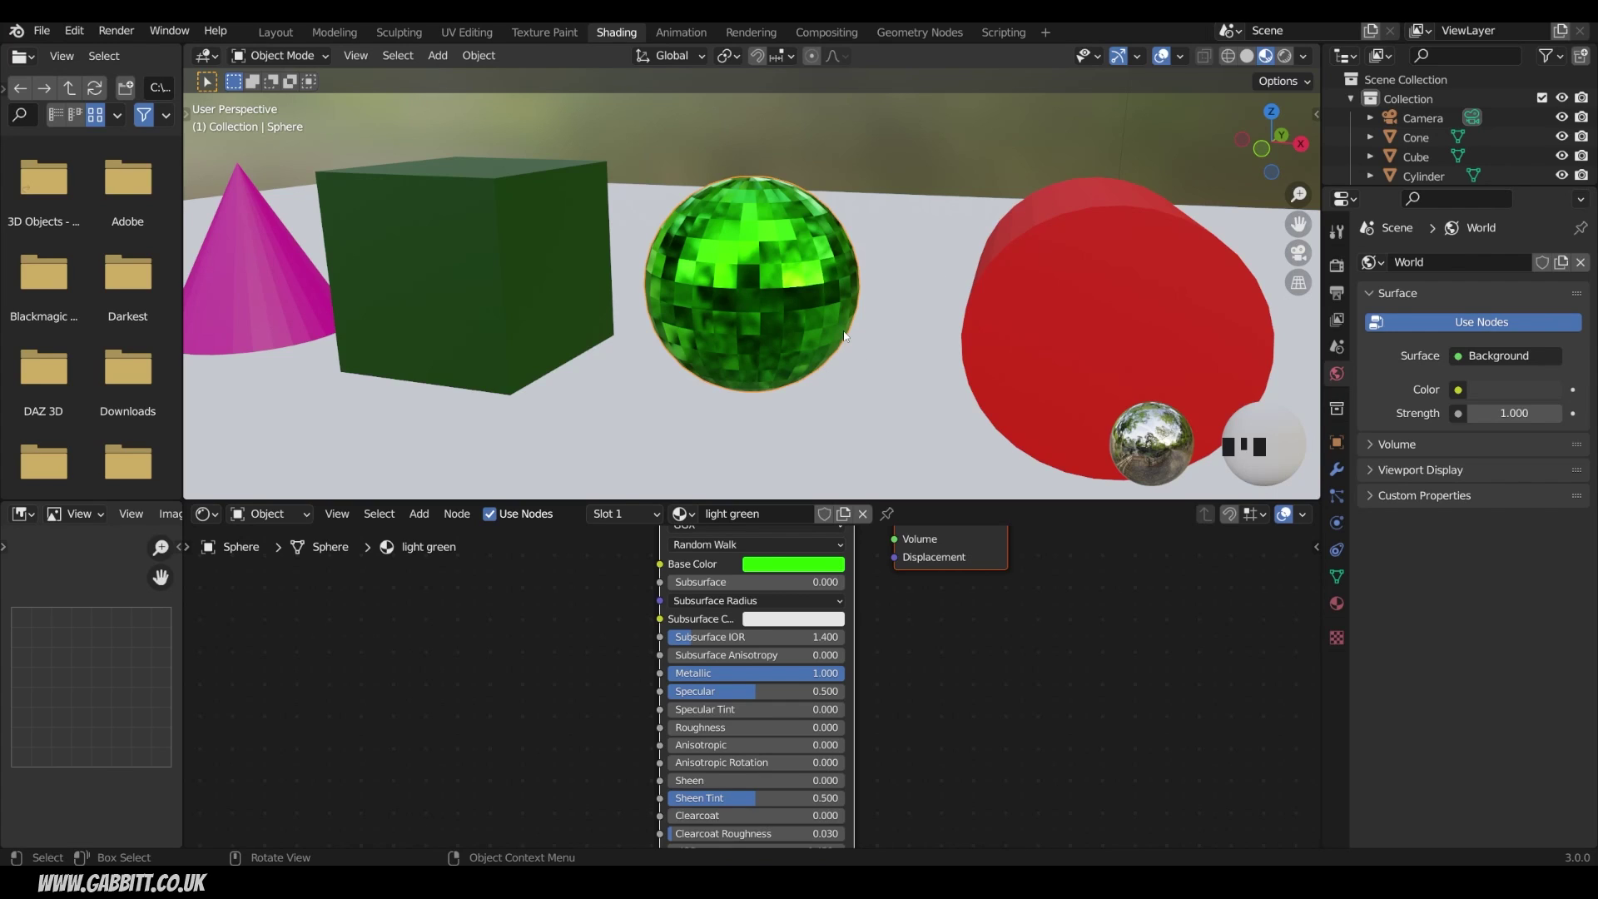
Switch the viewport to Rendered shading and examine the metallic sphere's reflections from several angles.
click(1284, 55)
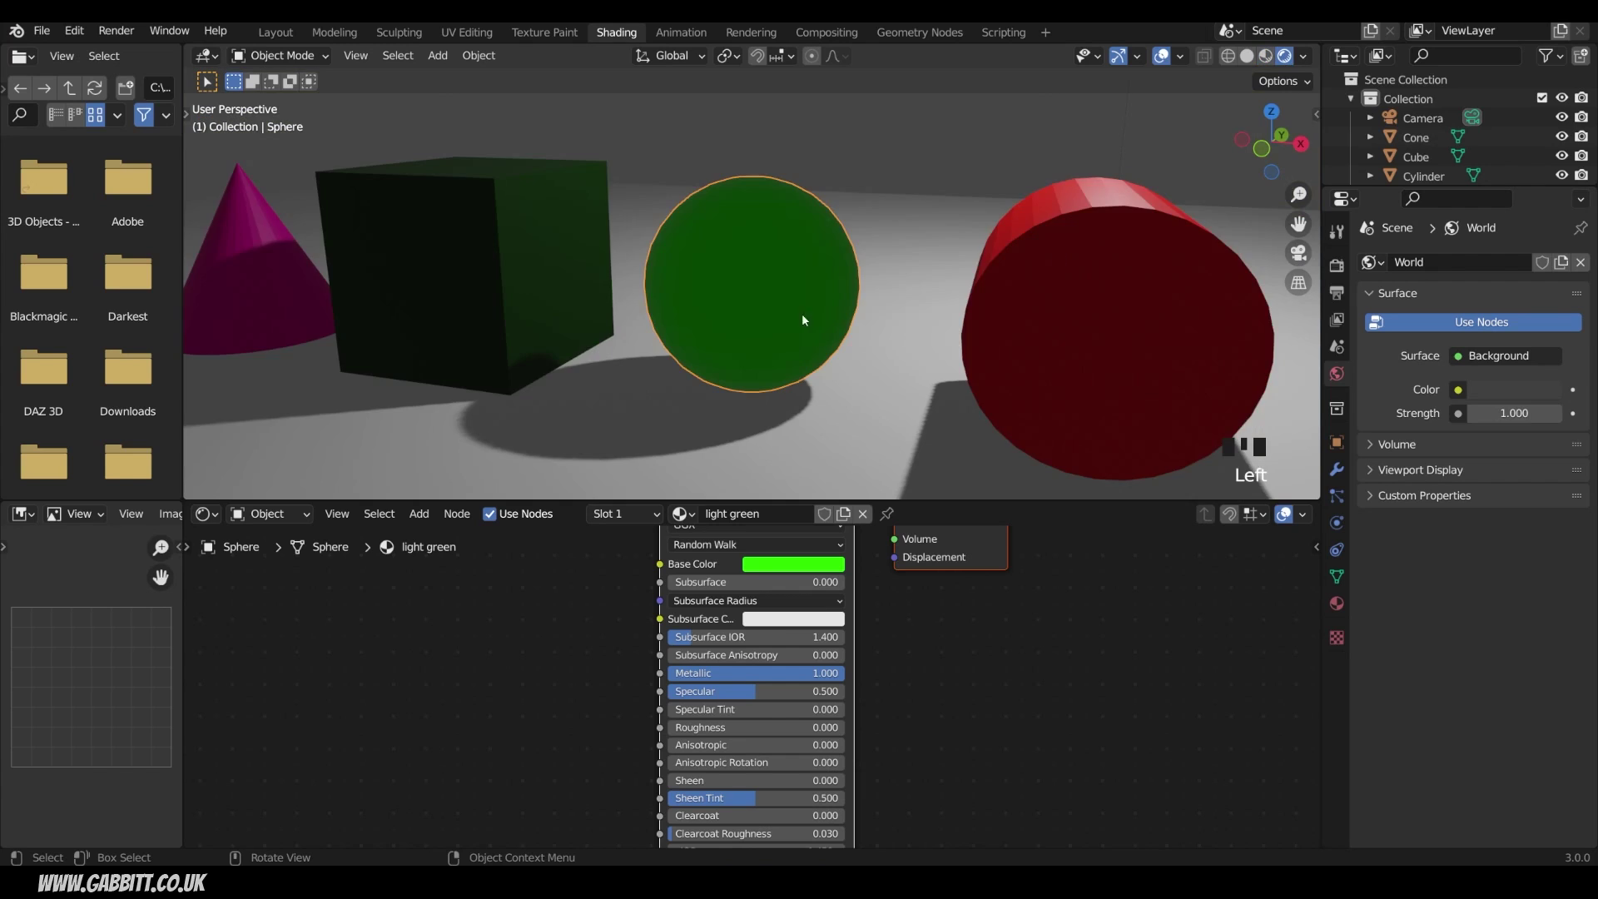
middle_drag(803, 320, 838, 295)
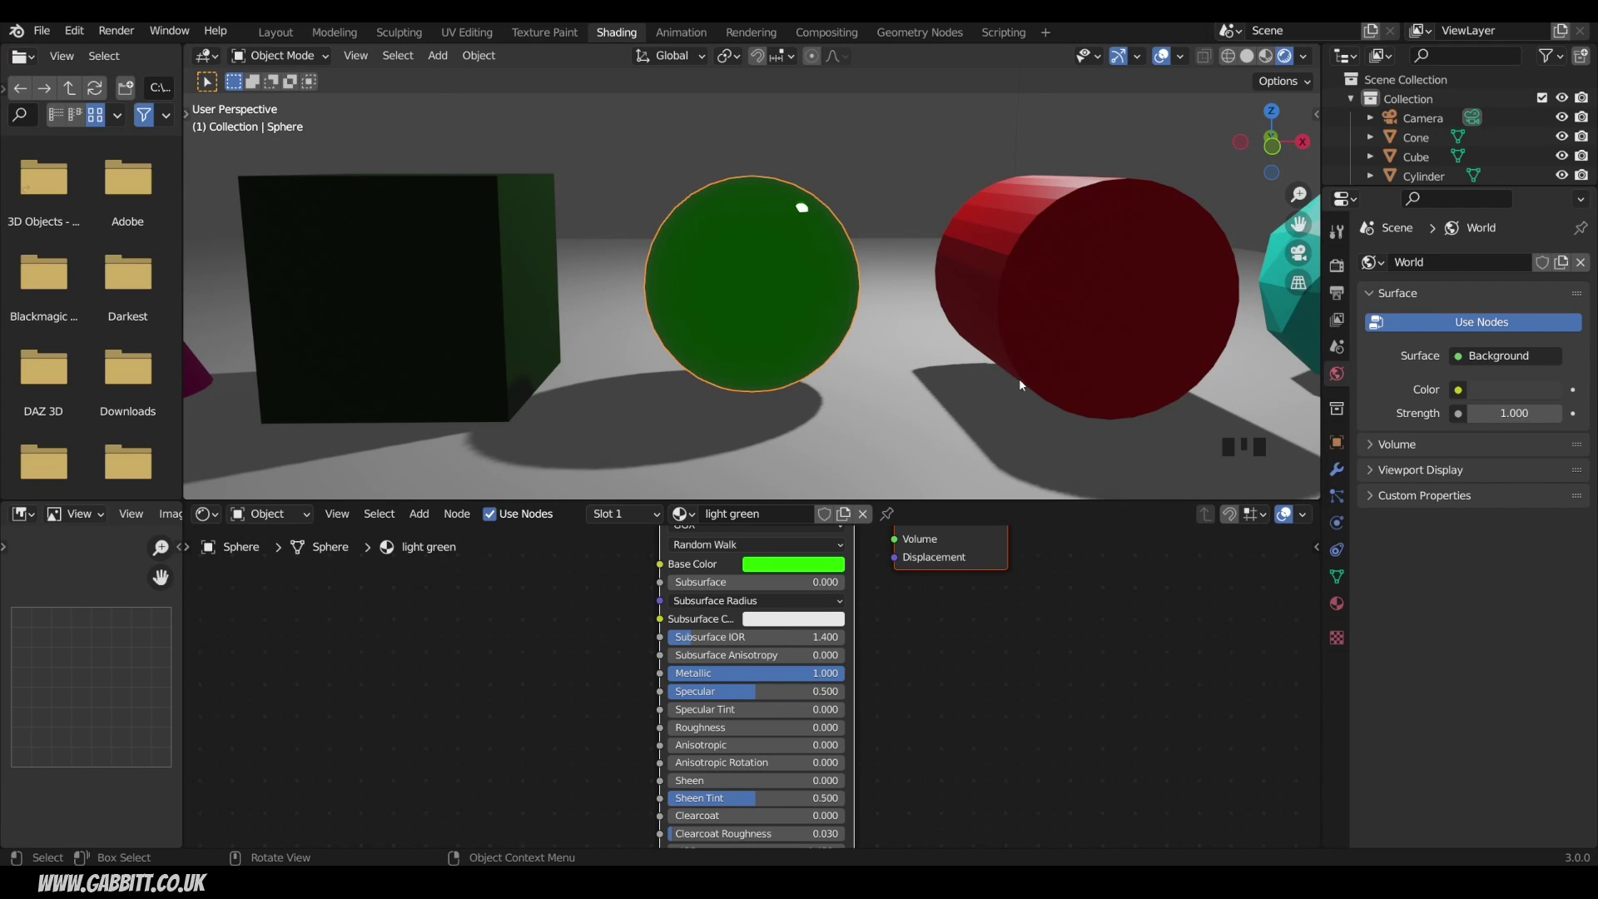
middle_drag(1021, 384, 952, 390)
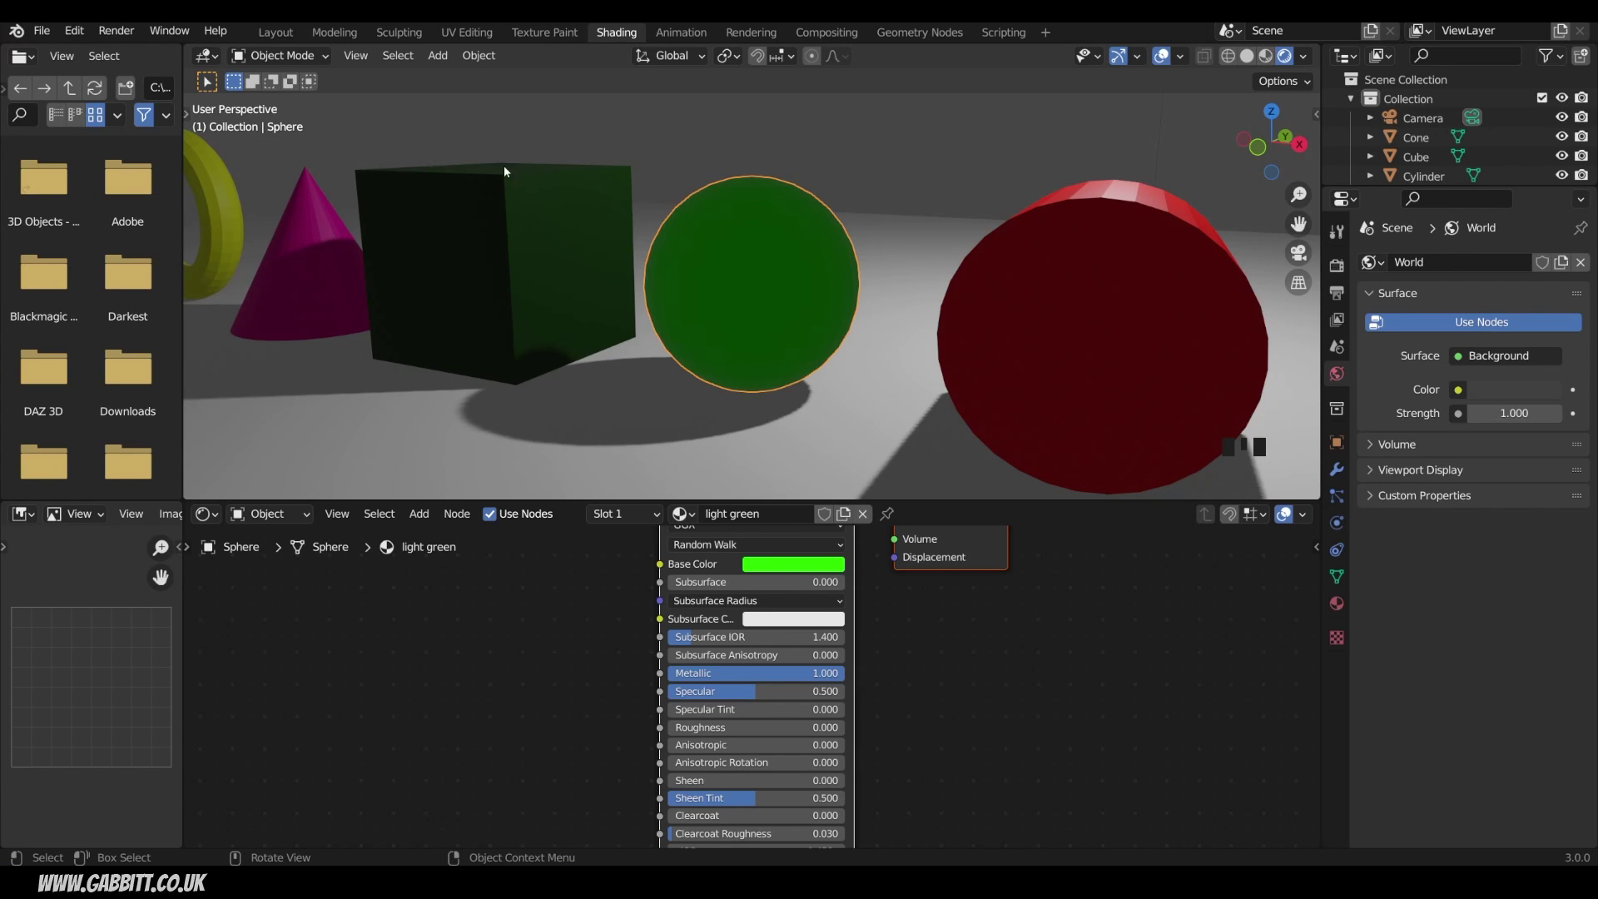
middle_drag(1036, 158, 626, 320)
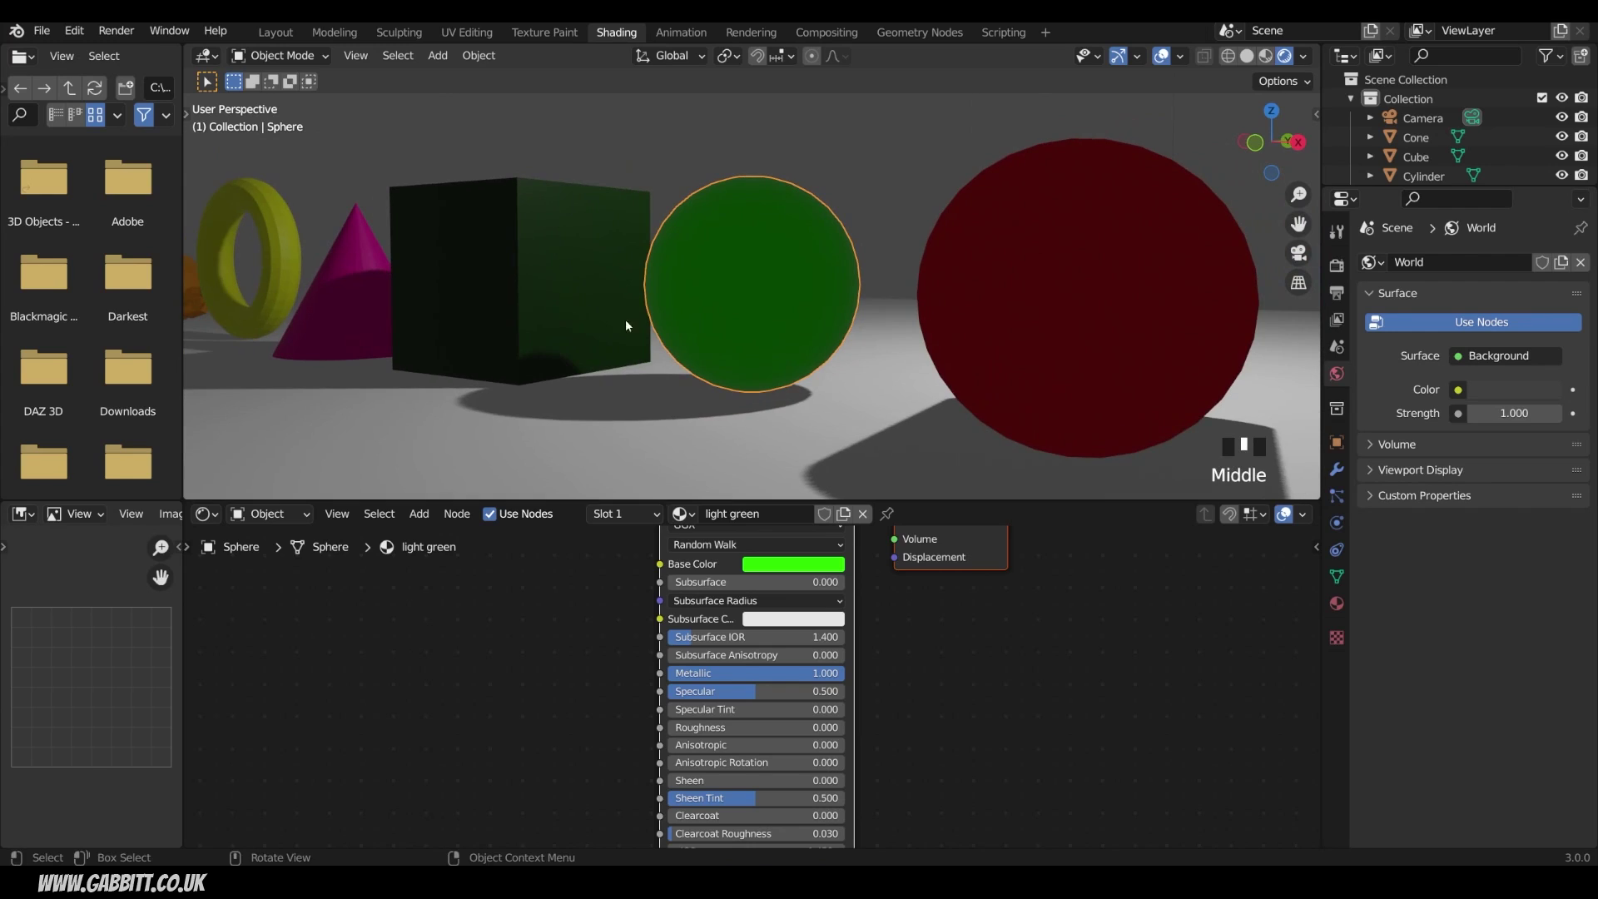
Switch the shader editor from Object to World shaders and fit the world nodes in view.
click(305, 518)
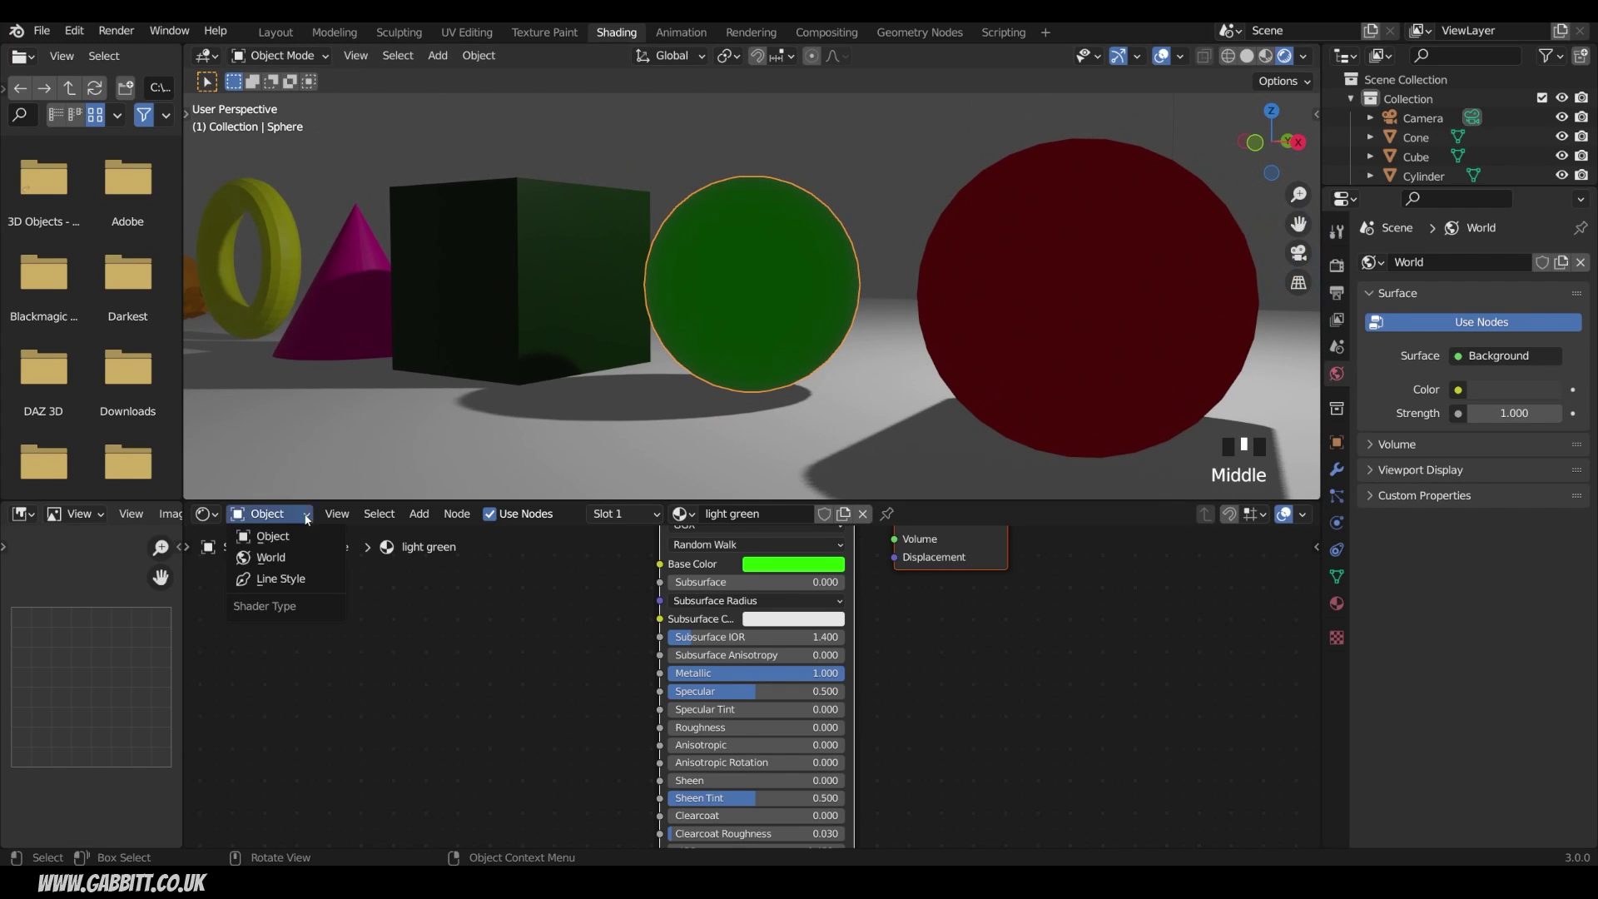
click(269, 537)
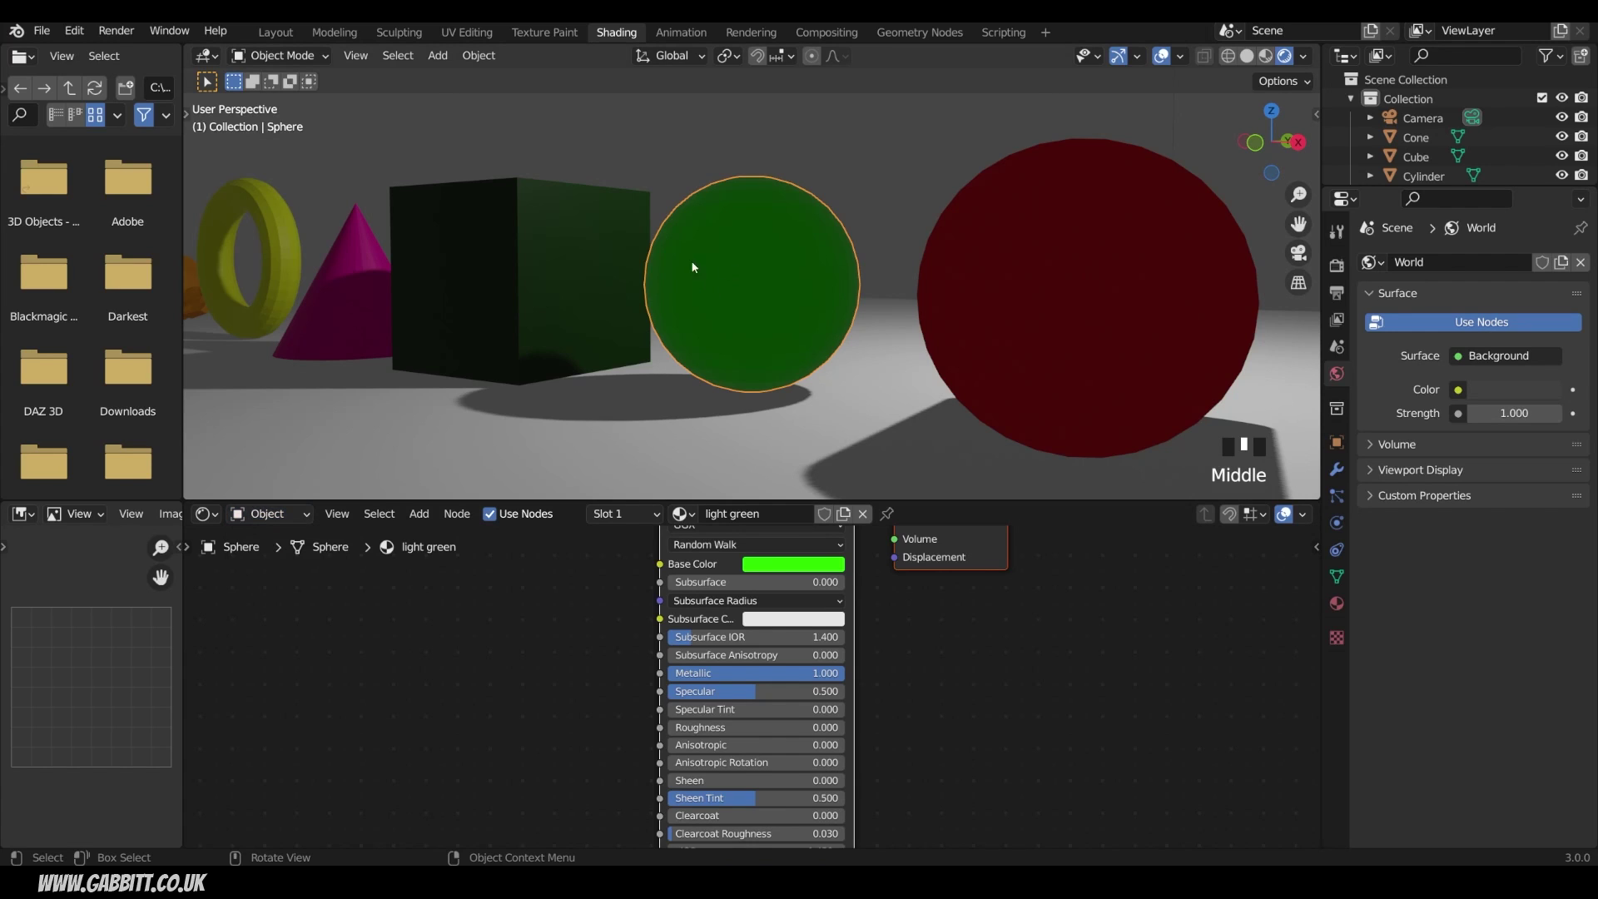
click(307, 516)
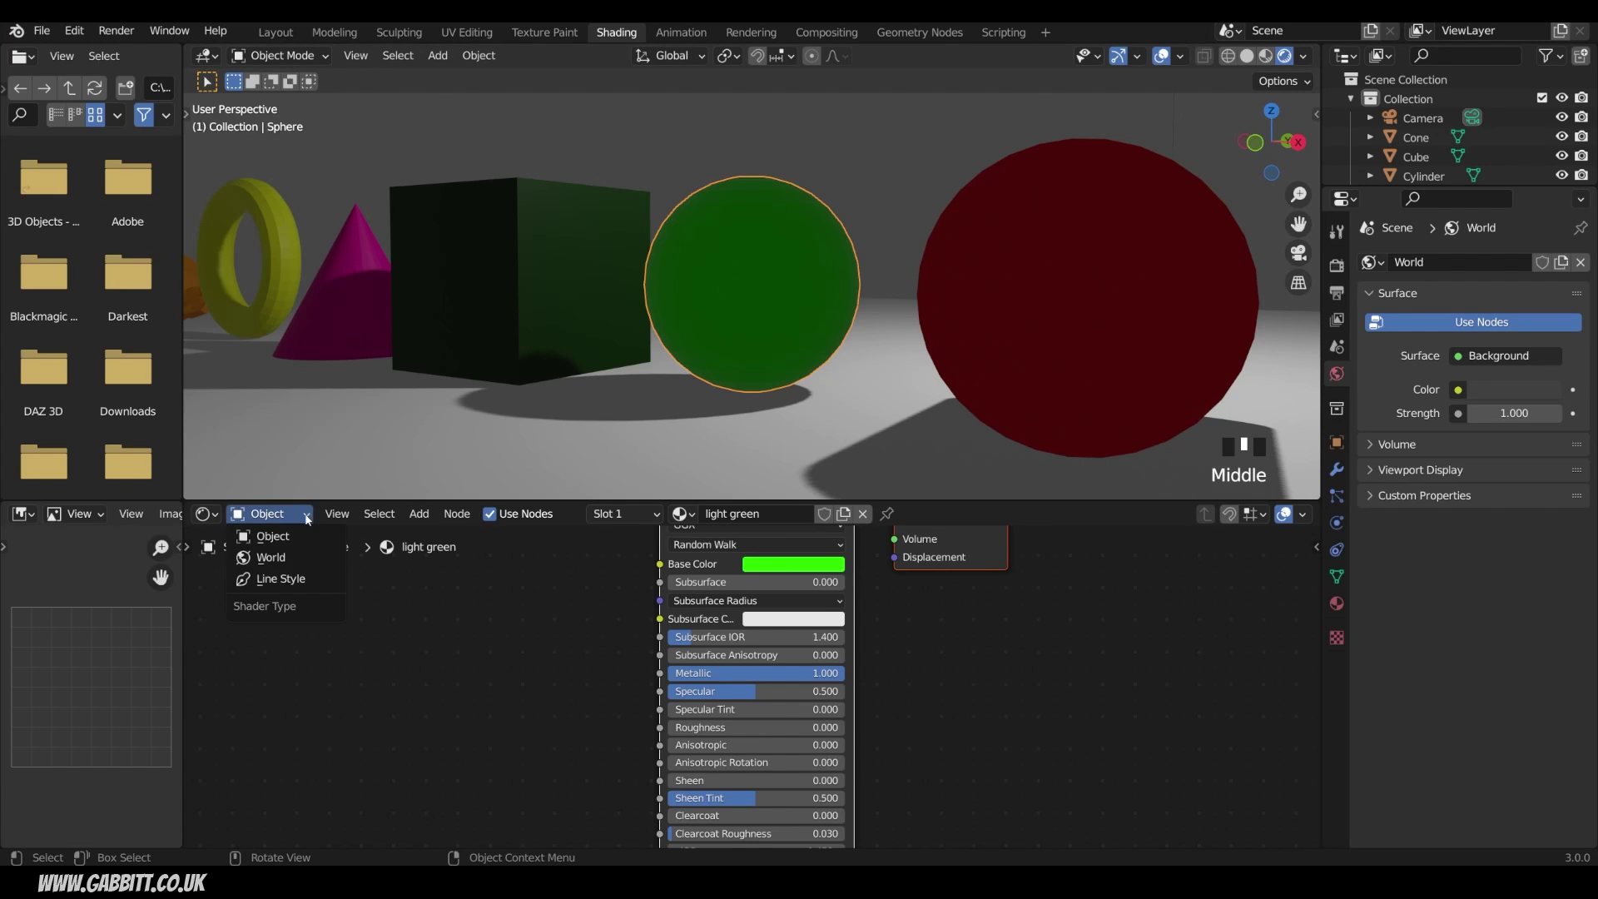
click(287, 558)
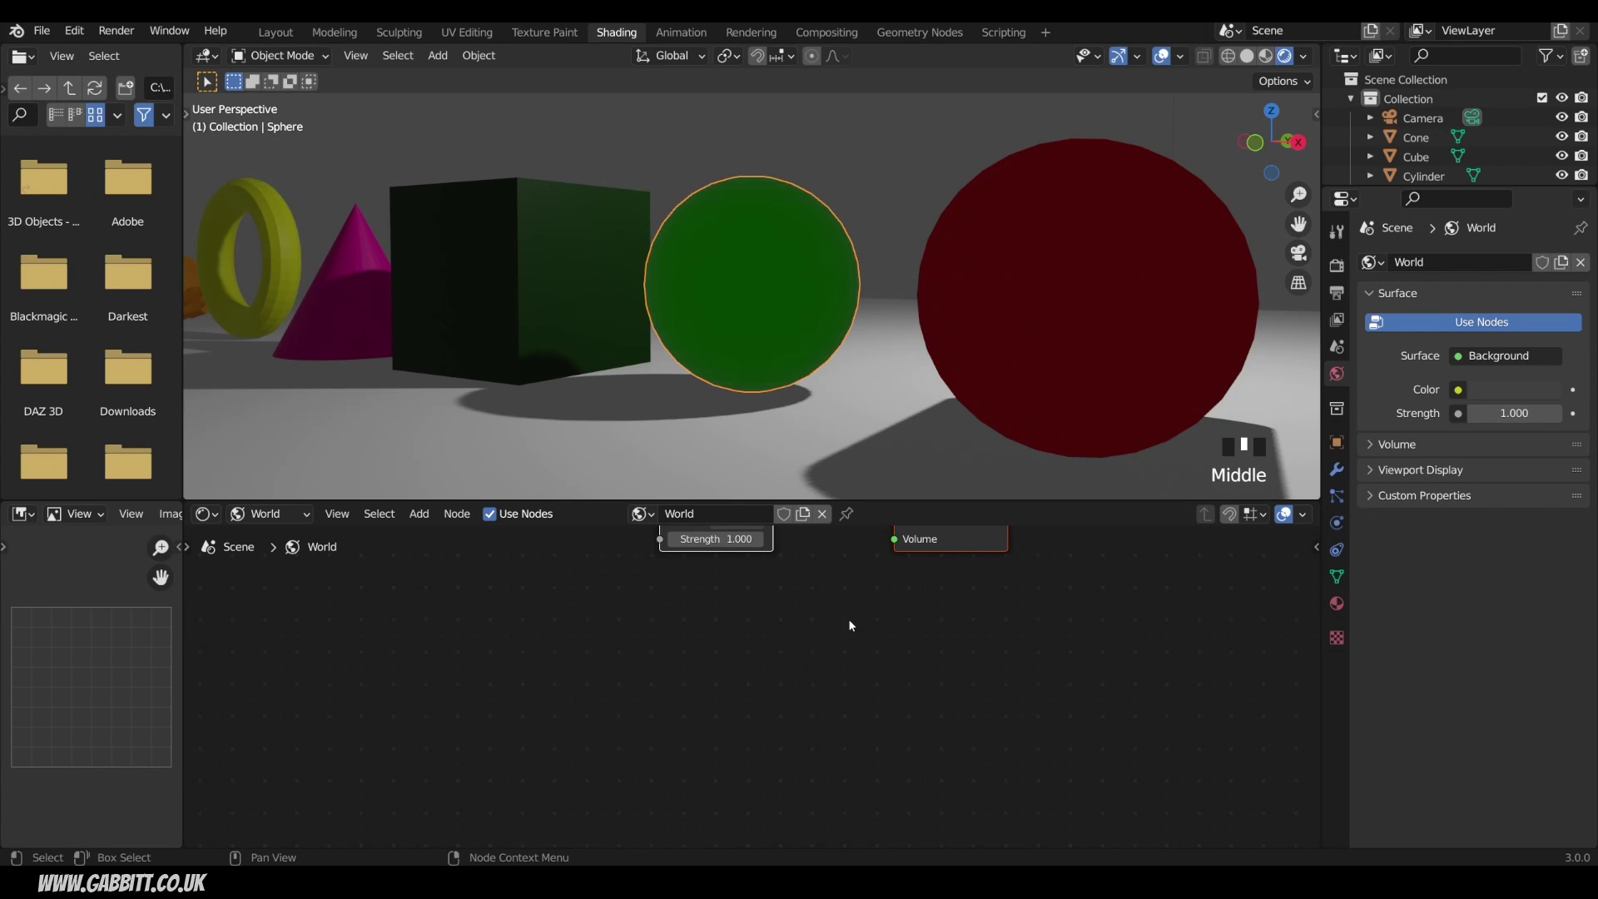
middle_drag(860, 747, 866, 642)
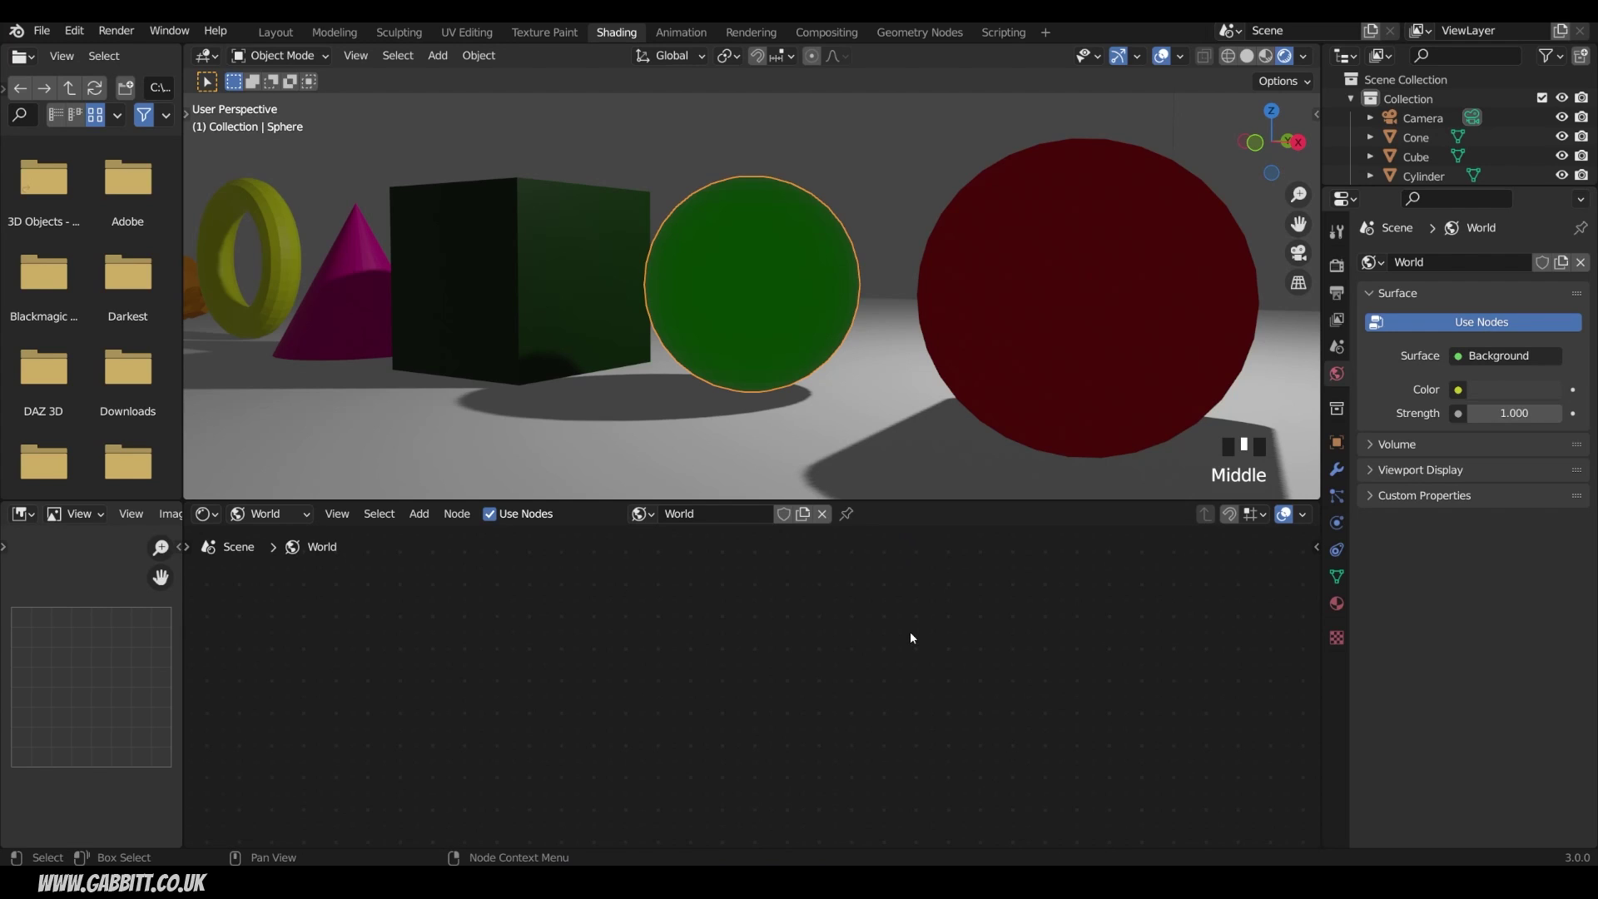
key(Home)
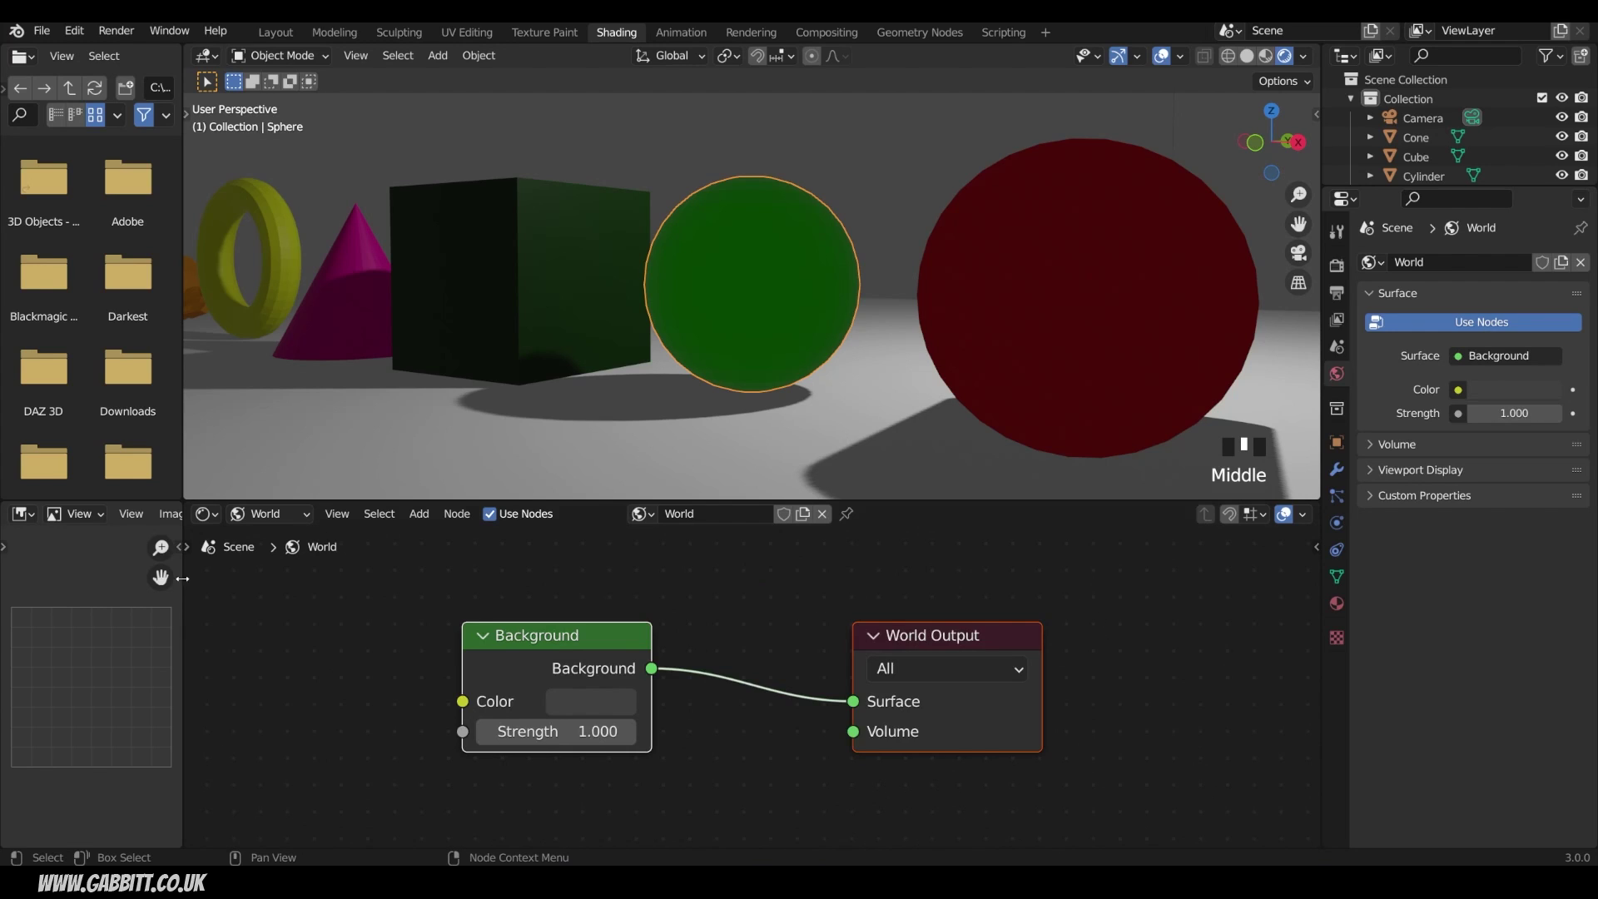
Try a dark purple colour on the world's Background node, and finally set it to a neutral mid grey.
click(581, 708)
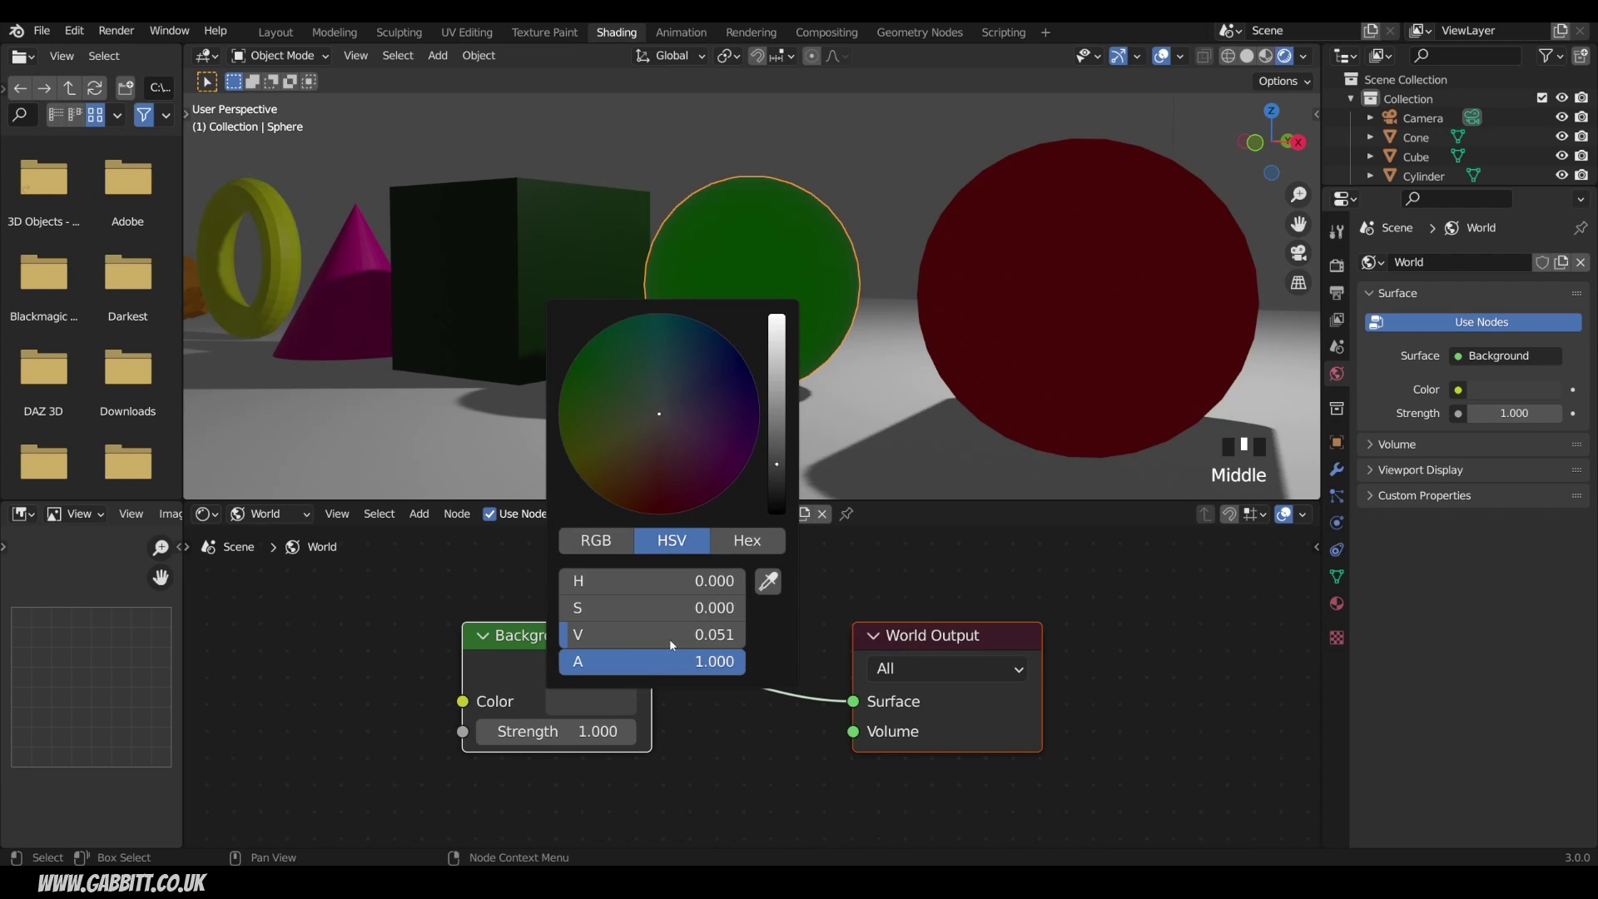
click(721, 456)
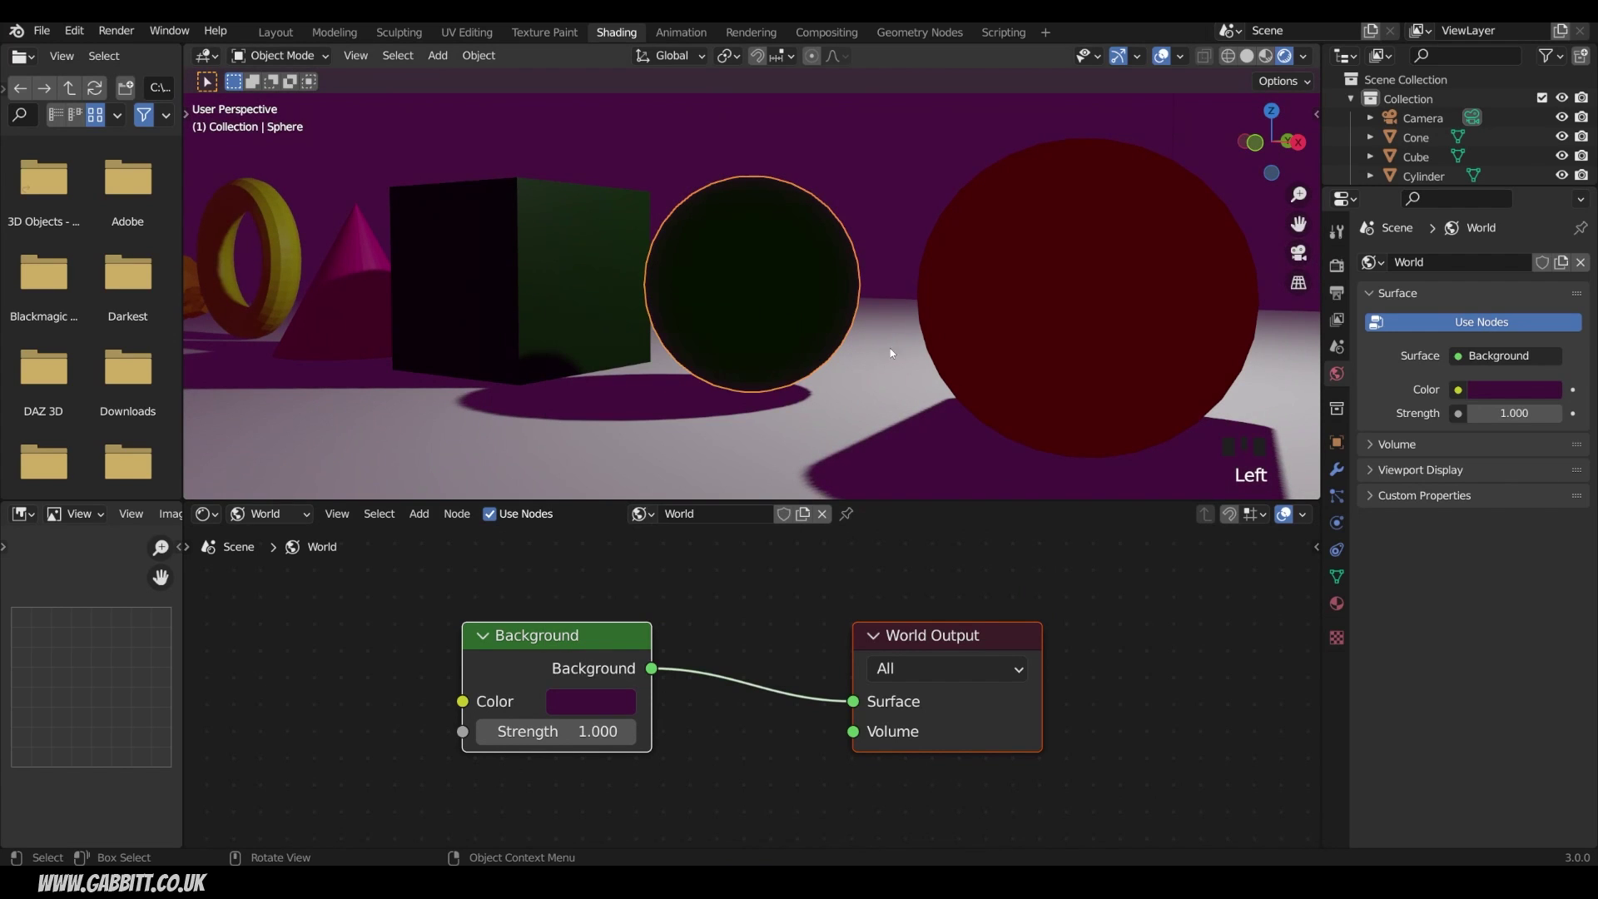
click(623, 704)
drag(717, 453, 660, 414)
drag(777, 464, 777, 439)
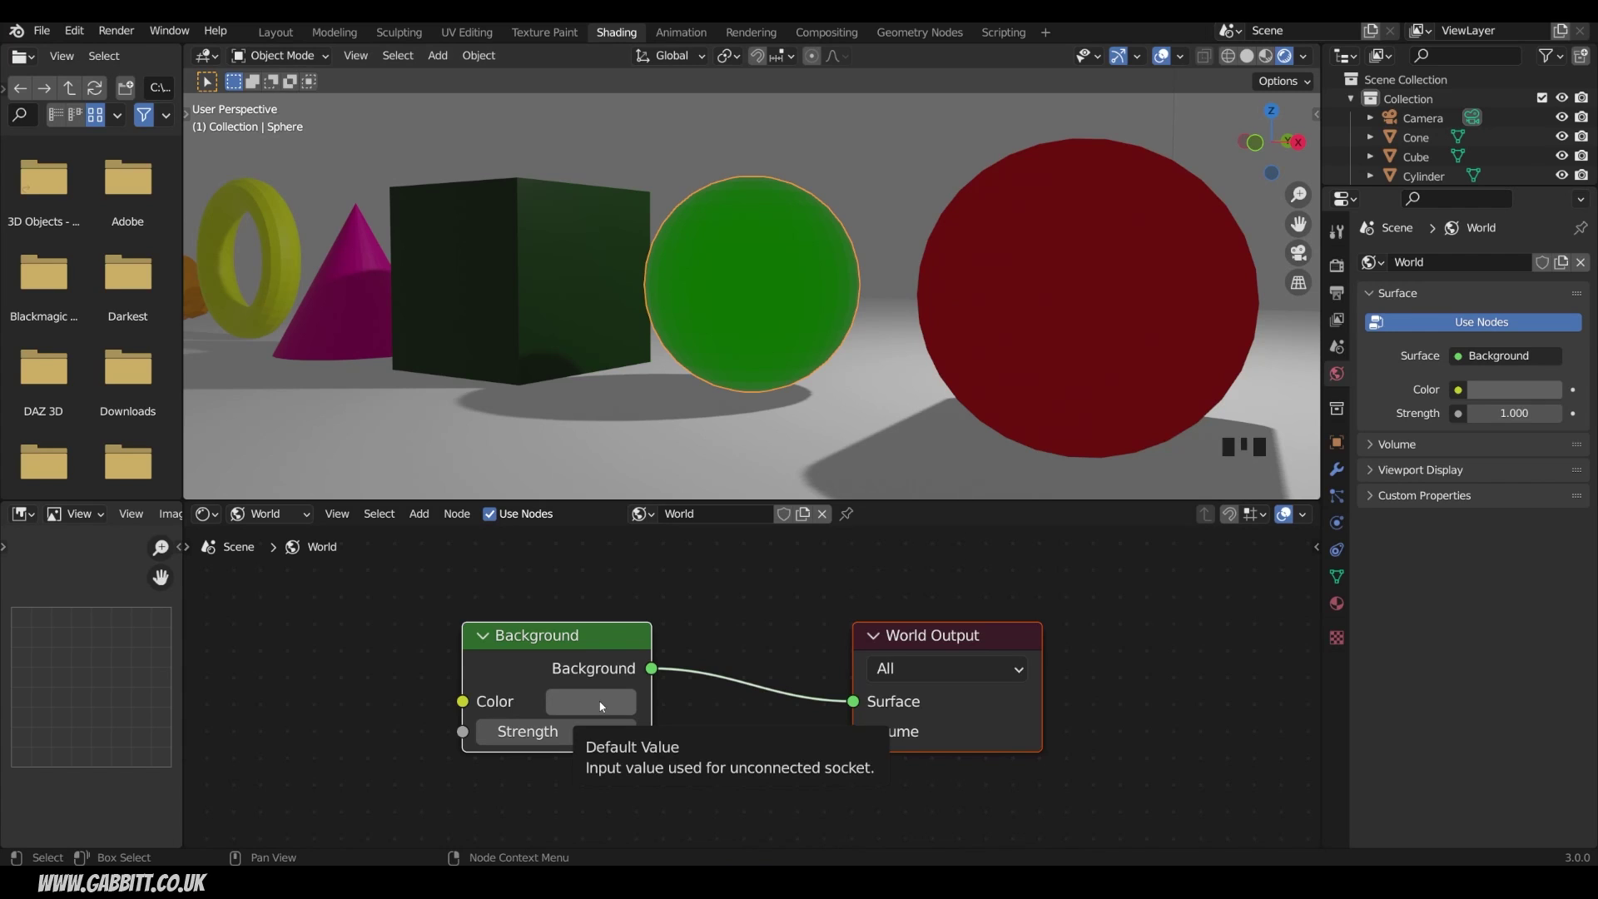
Return the viewport to Material Preview shading and examine the environment reflections on the metallic sphere.
click(1266, 57)
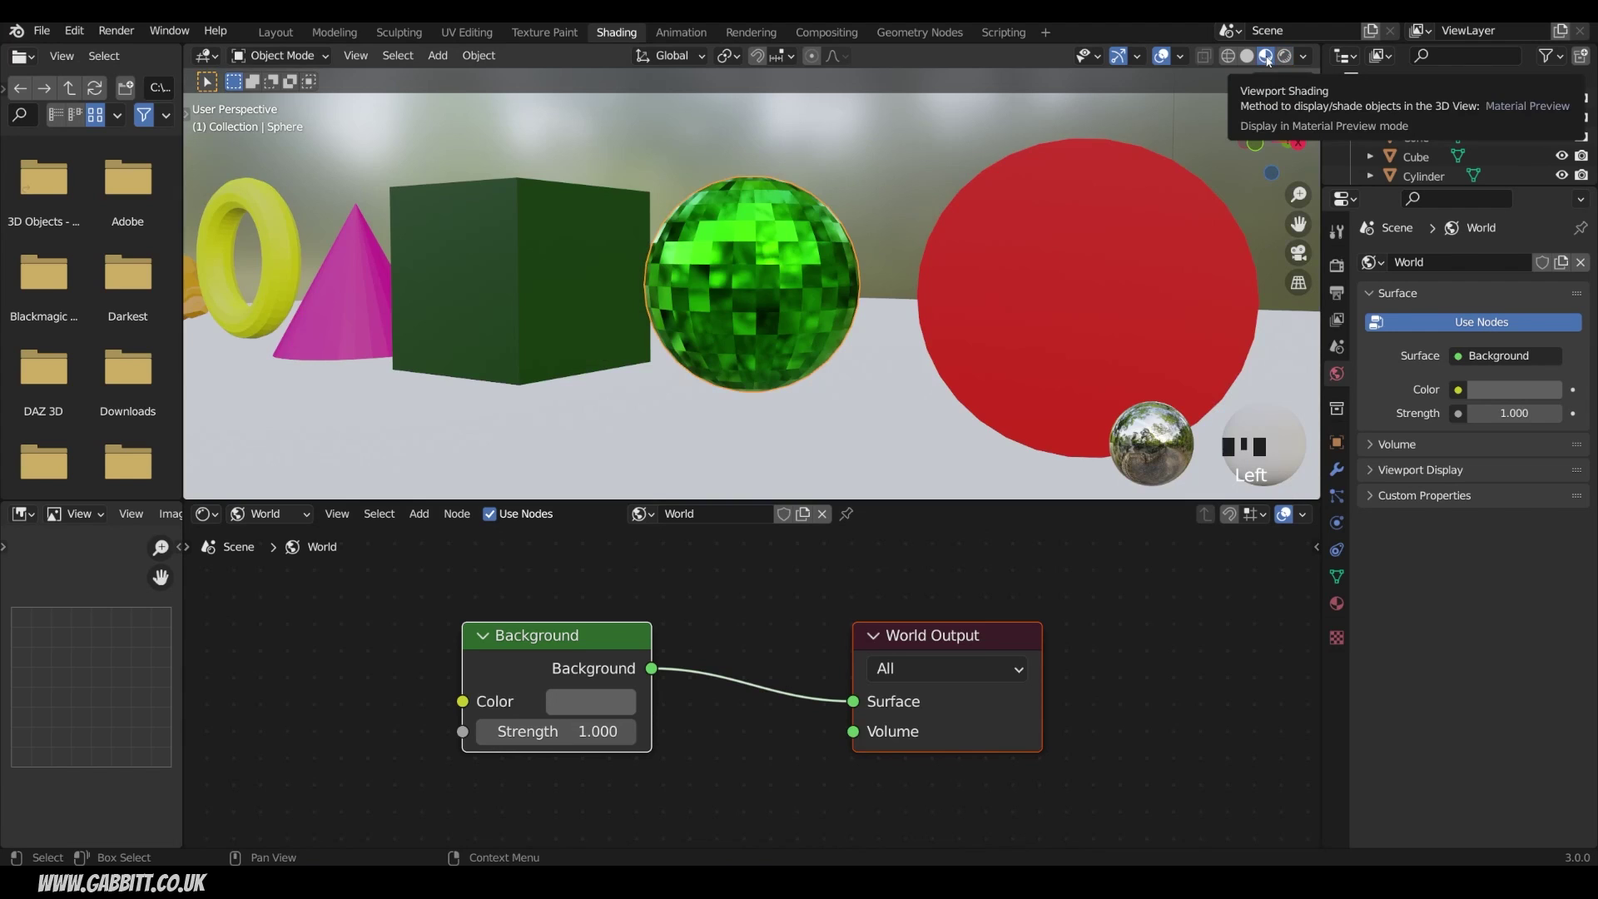
middle_drag(874, 175, 914, 196)
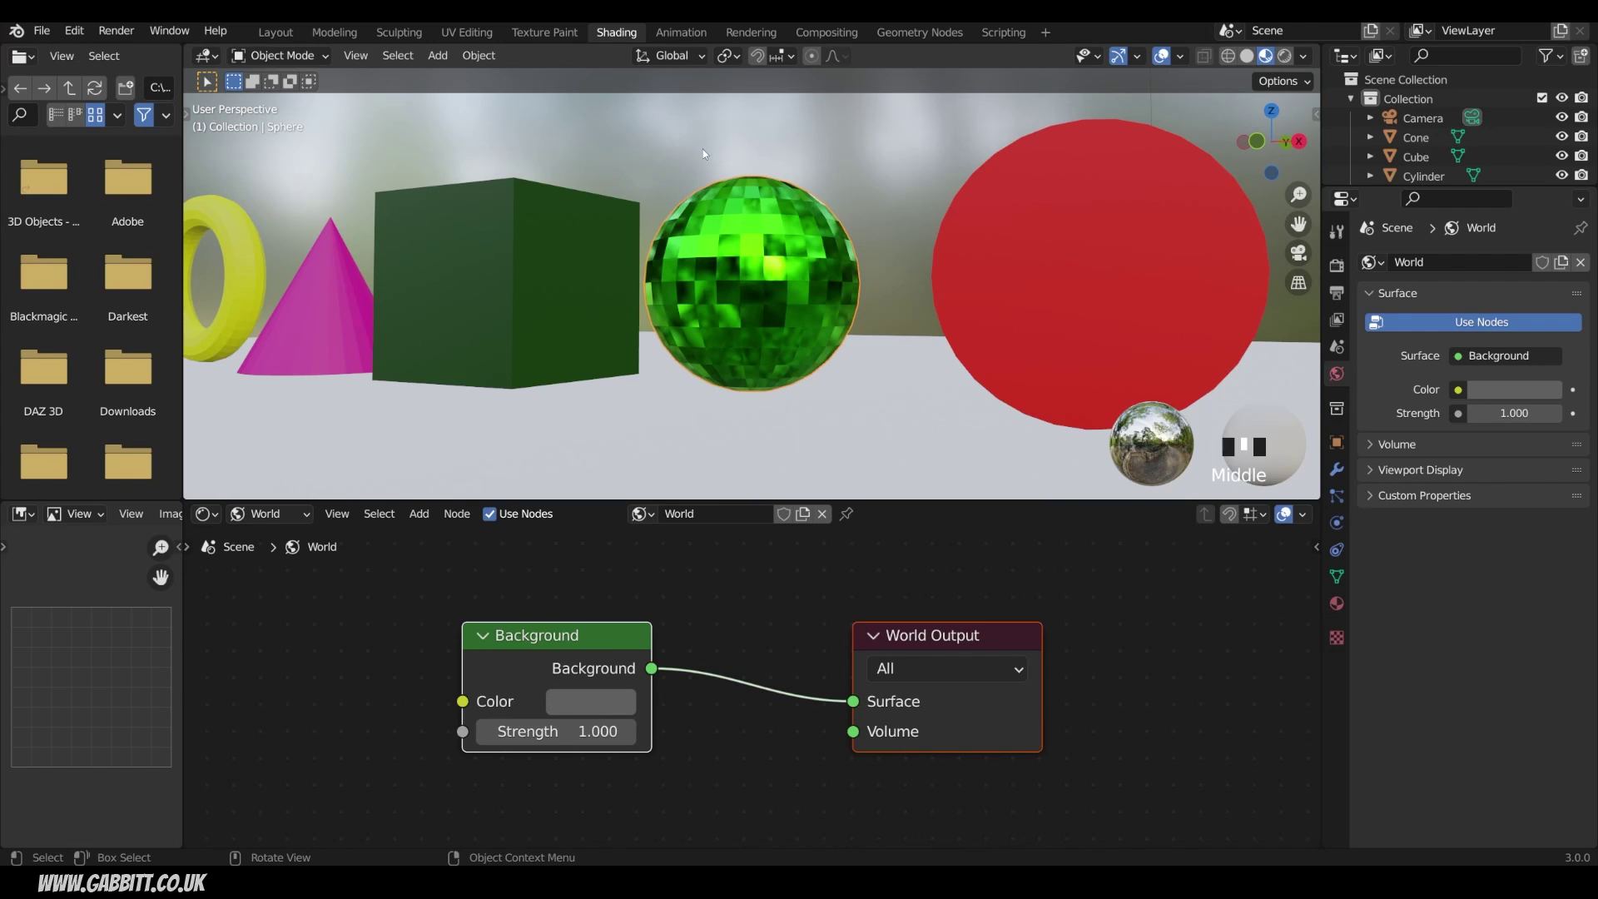
mouse_move(657, 262)
middle_down()
mouse_move(761, 267)
mouse_move(616, 275)
middle_up()
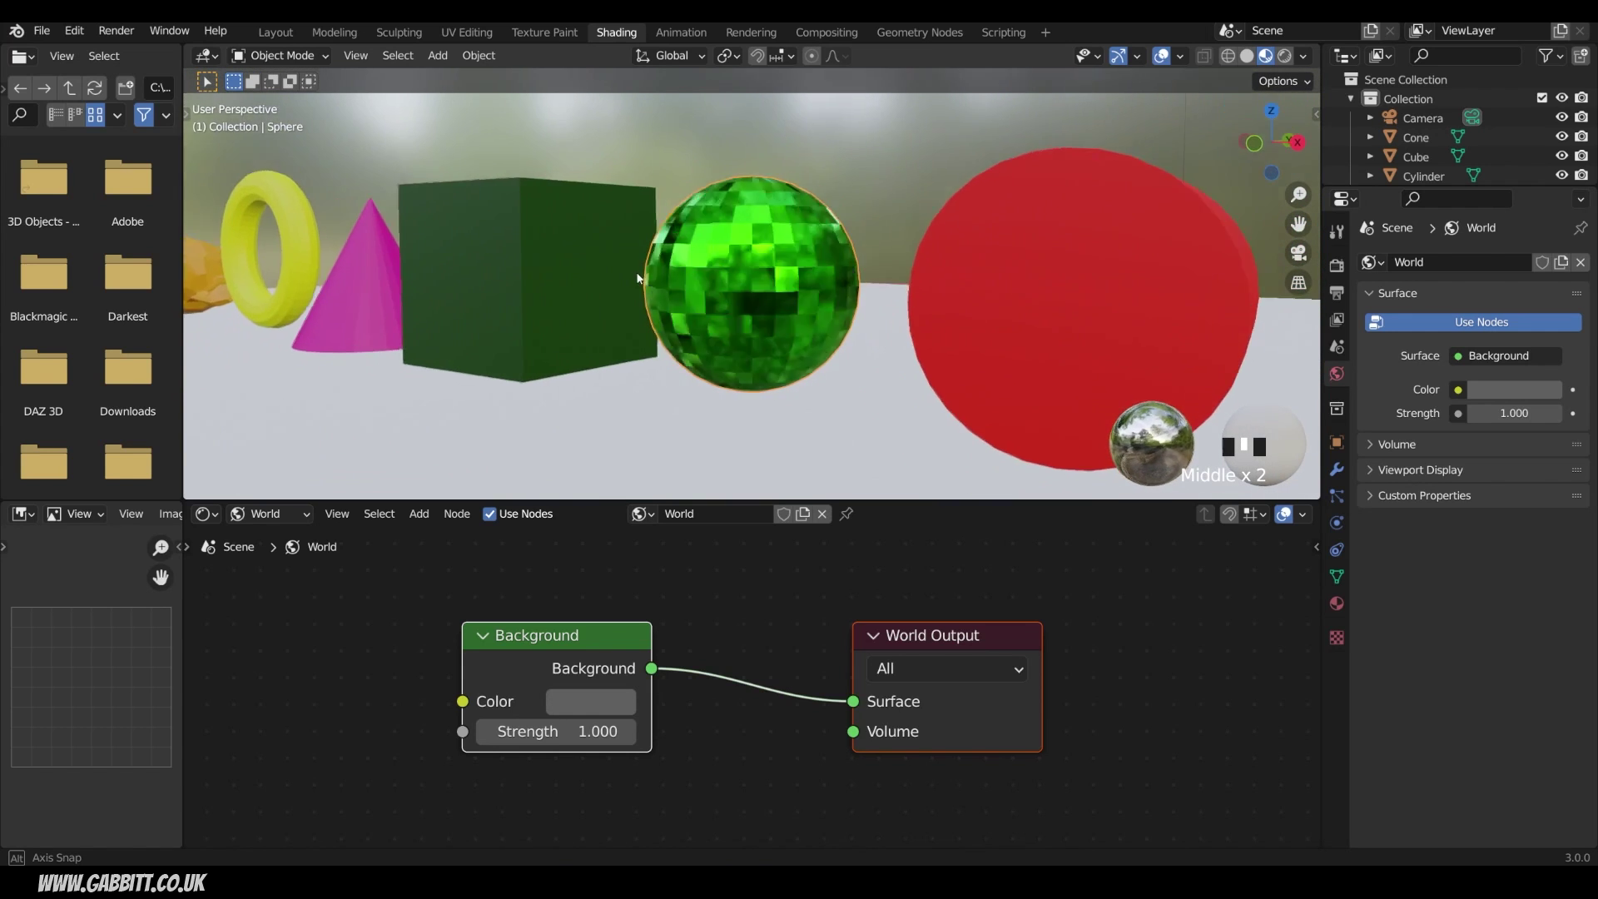
Examine the objects from several angles in Rendered viewport shading, and return to Material Preview.
click(1286, 58)
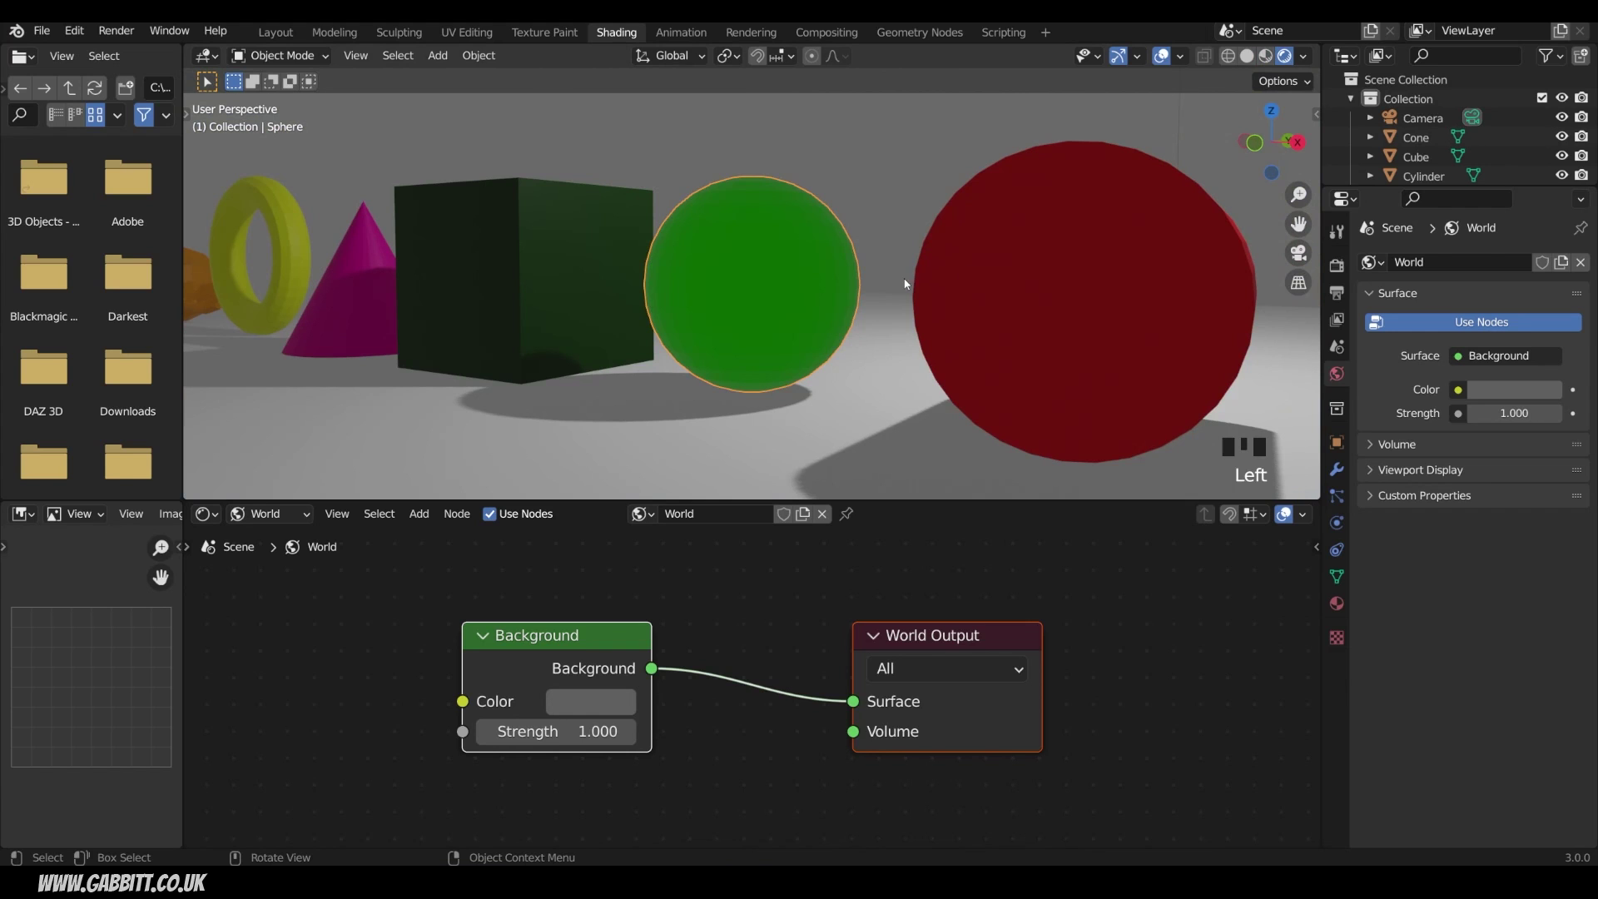
middle_drag(884, 292, 1057, 341)
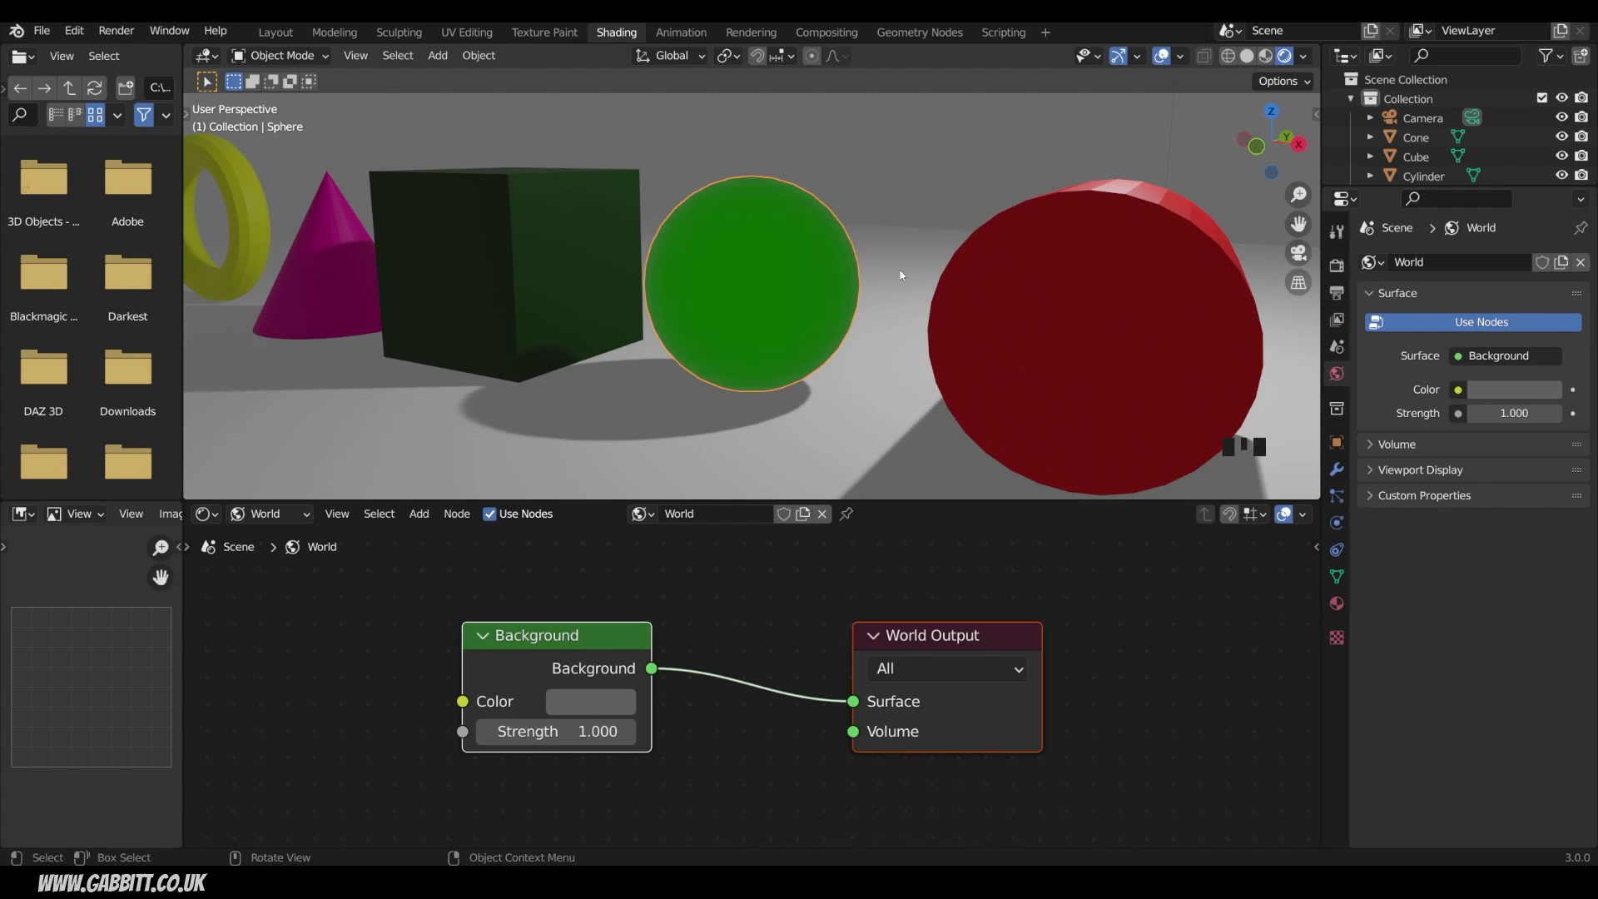
mouse_move(861, 268)
middle_down()
mouse_move(846, 272)
mouse_move(867, 267)
middle_up()
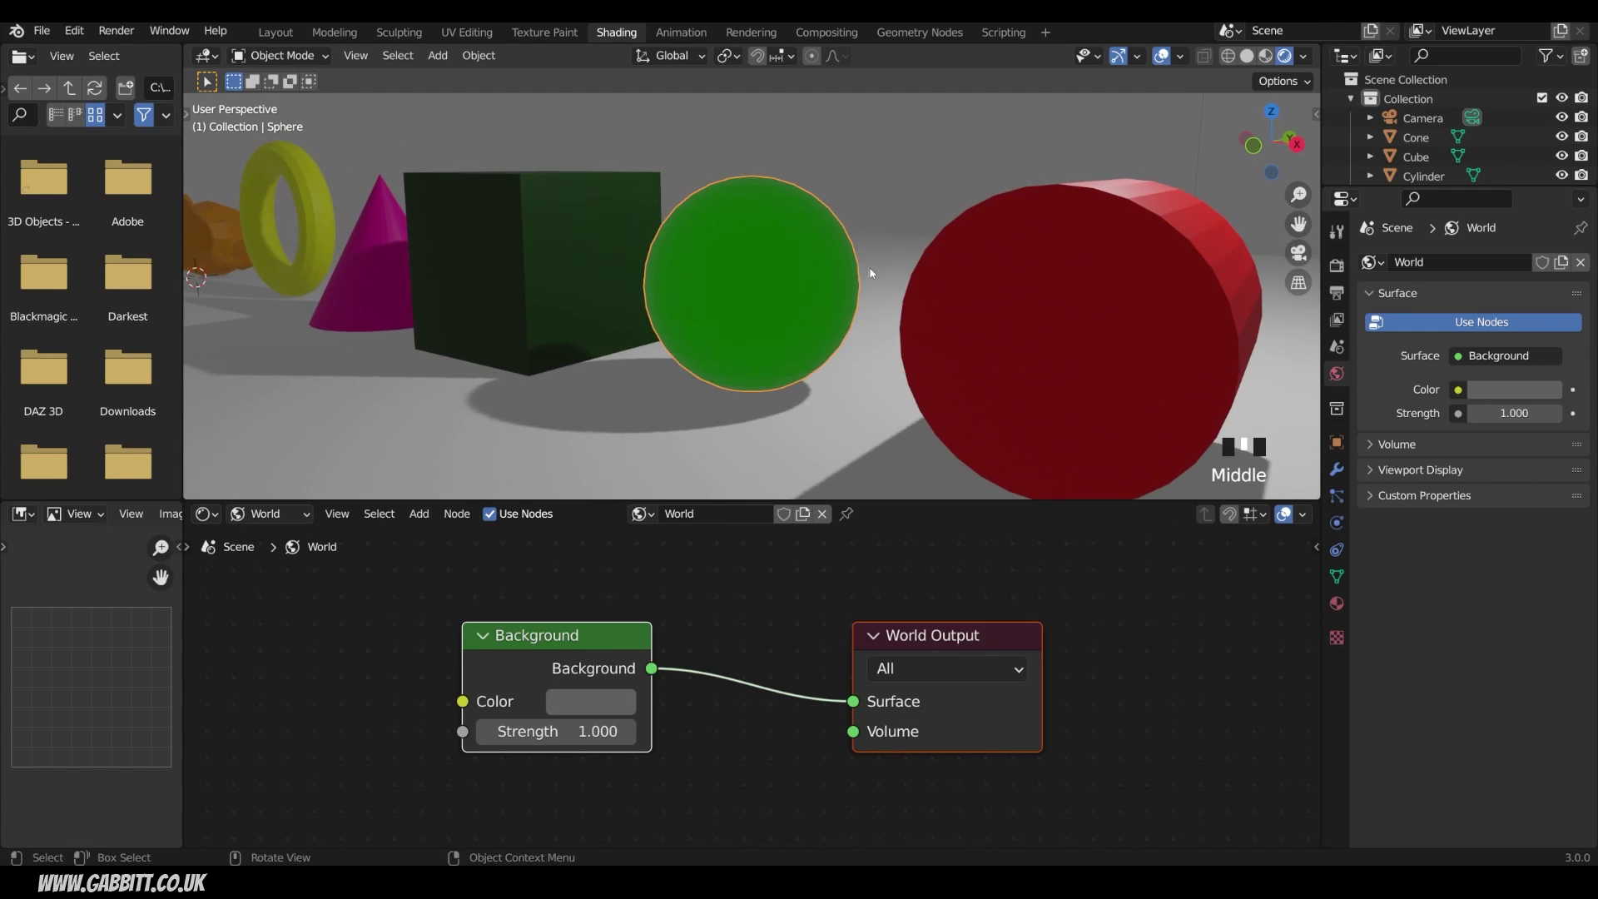
click(1266, 55)
Select the light blue icosphere and switch the shader editor from World back to Object shaders.
scroll(1001, 217, down, 6)
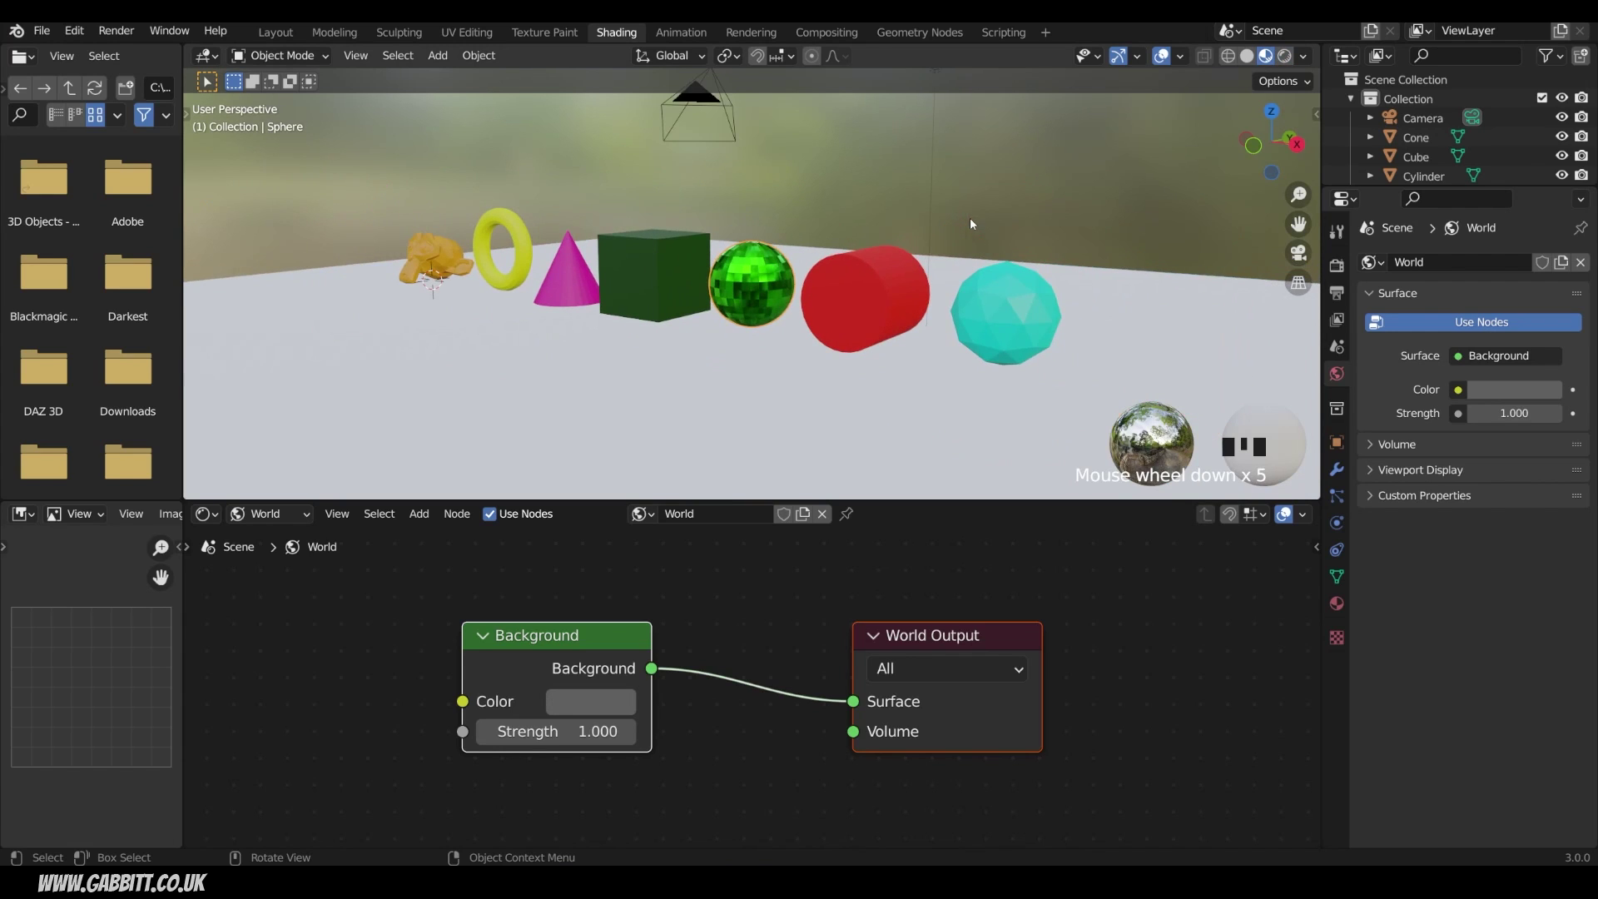
middle_drag(971, 217, 1030, 218)
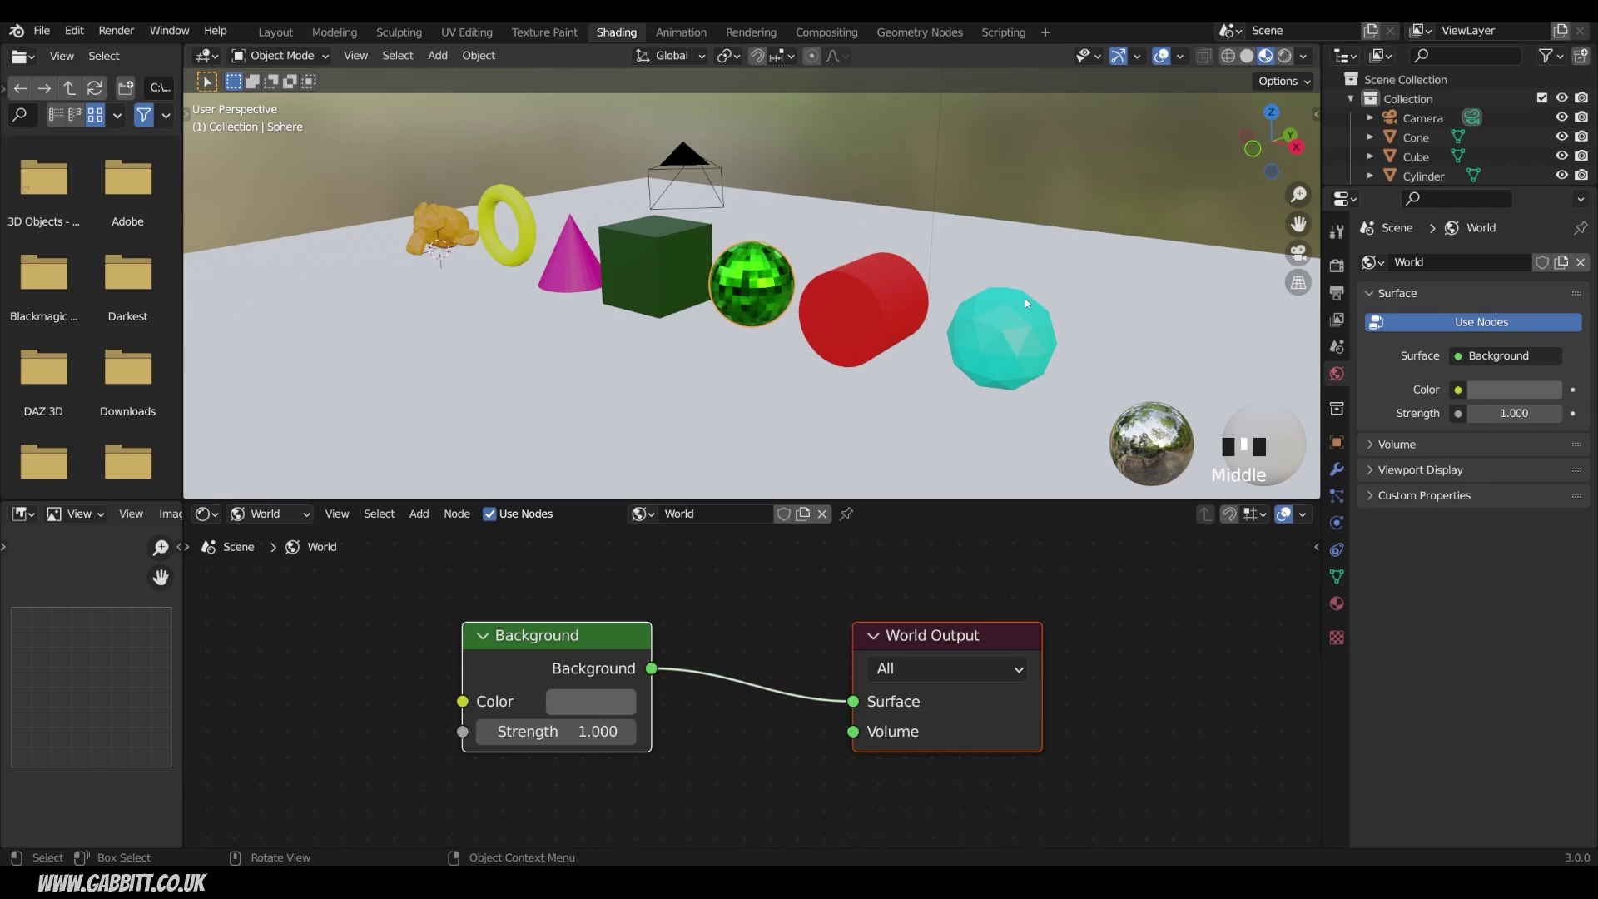
click(1013, 327)
click(276, 515)
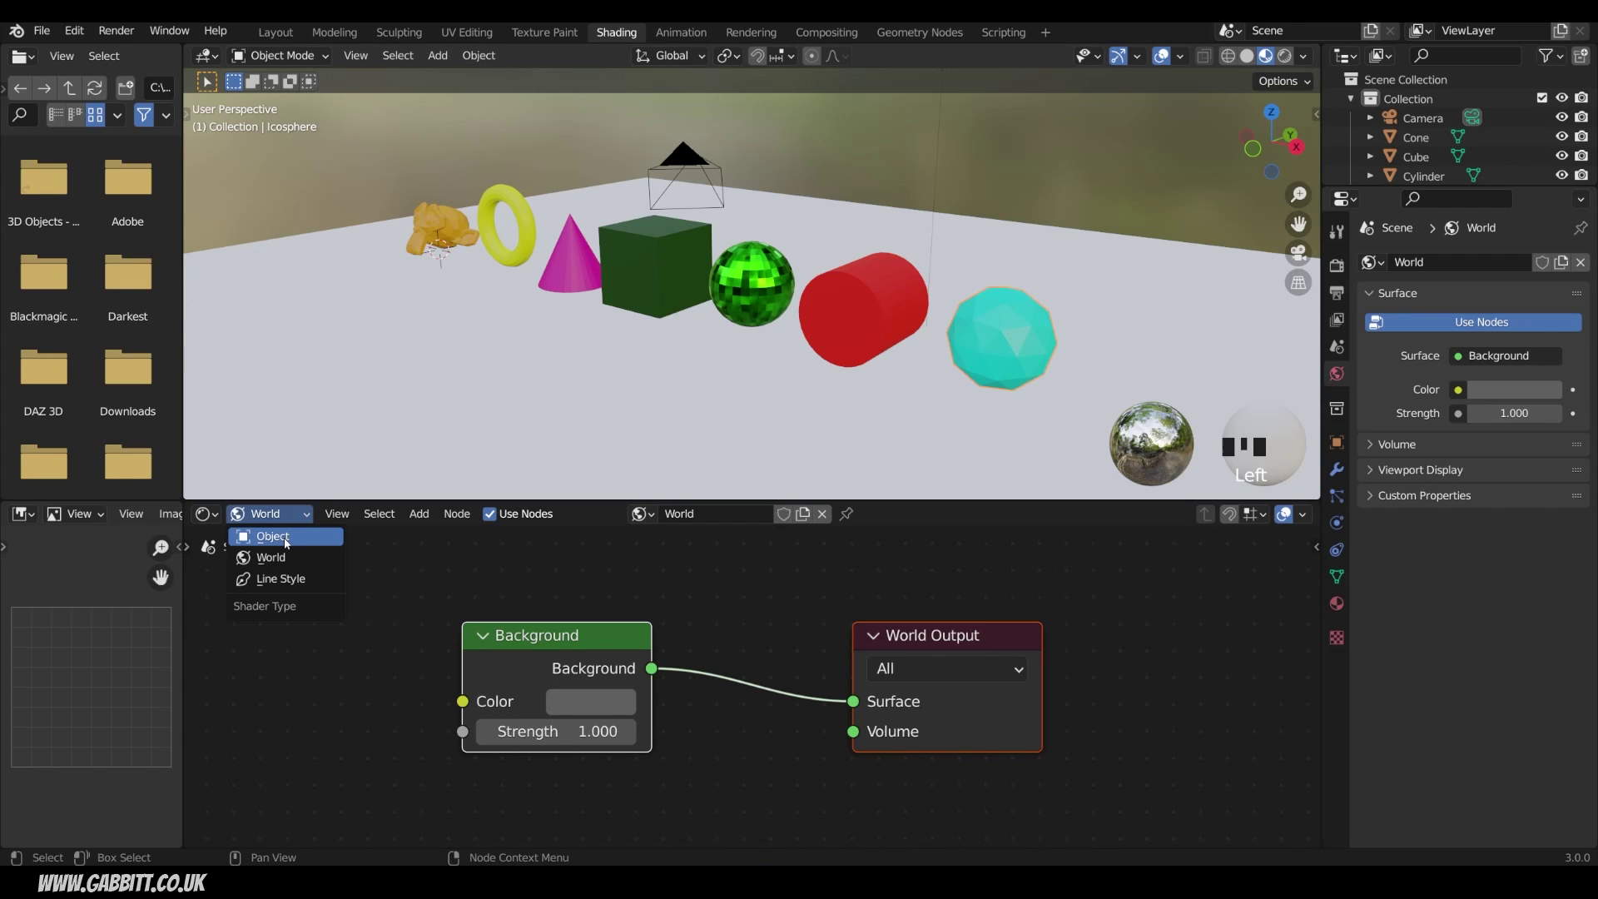
click(286, 537)
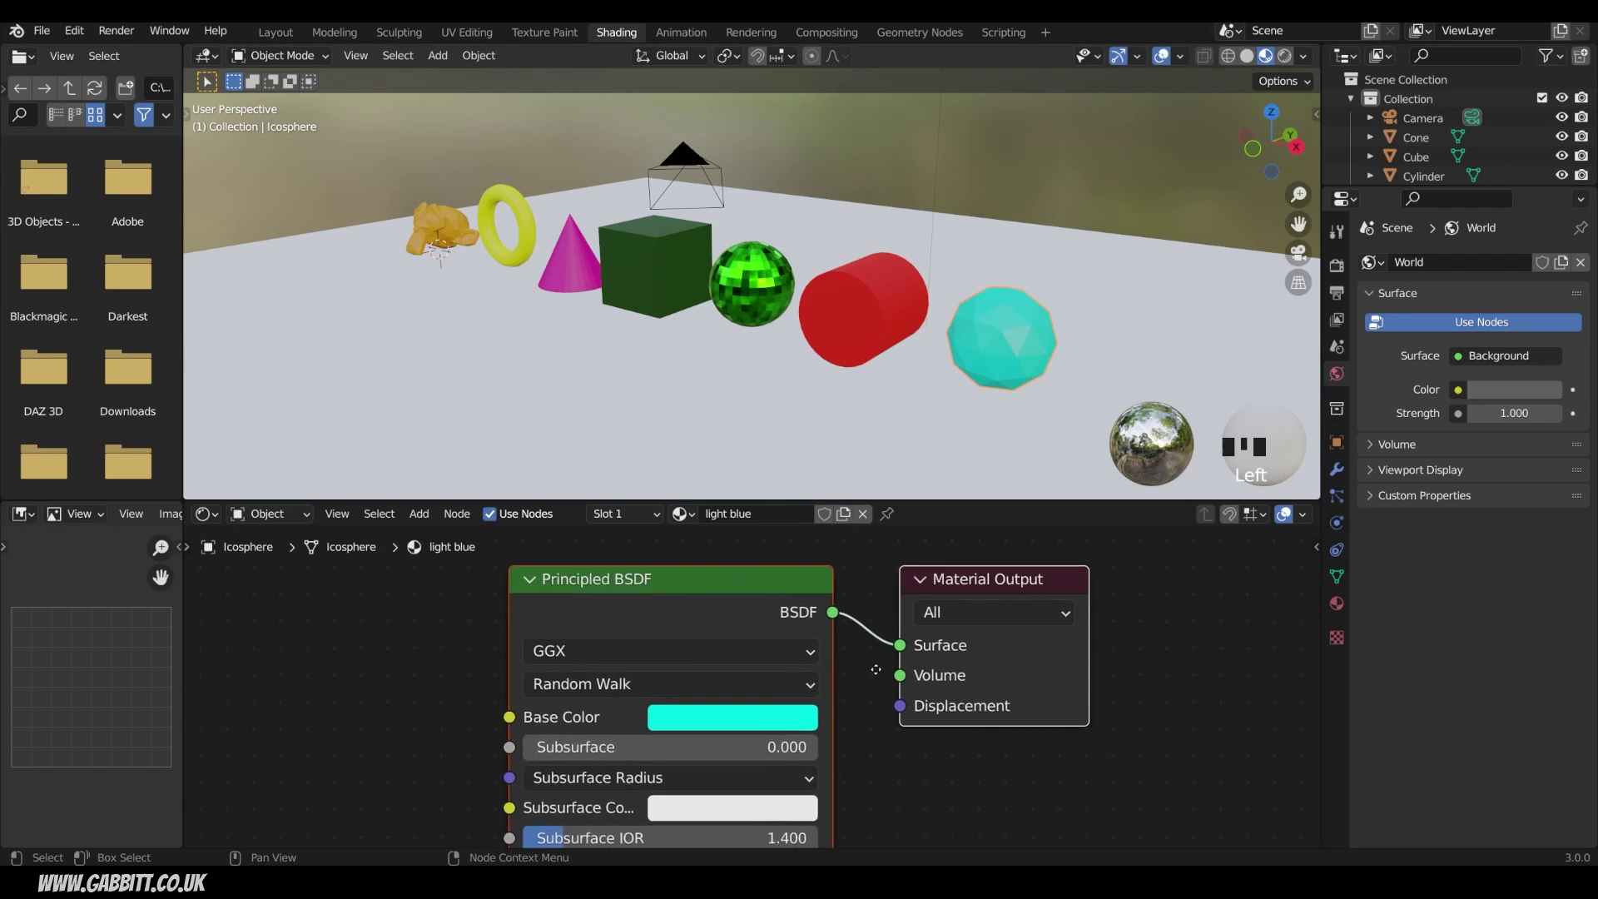
Give the icosphere's light blue material a teal-green Emission colour and set its Emission Strength to 20.7.
scroll(865, 681, down, 1)
middle_drag(865, 681, 877, 630)
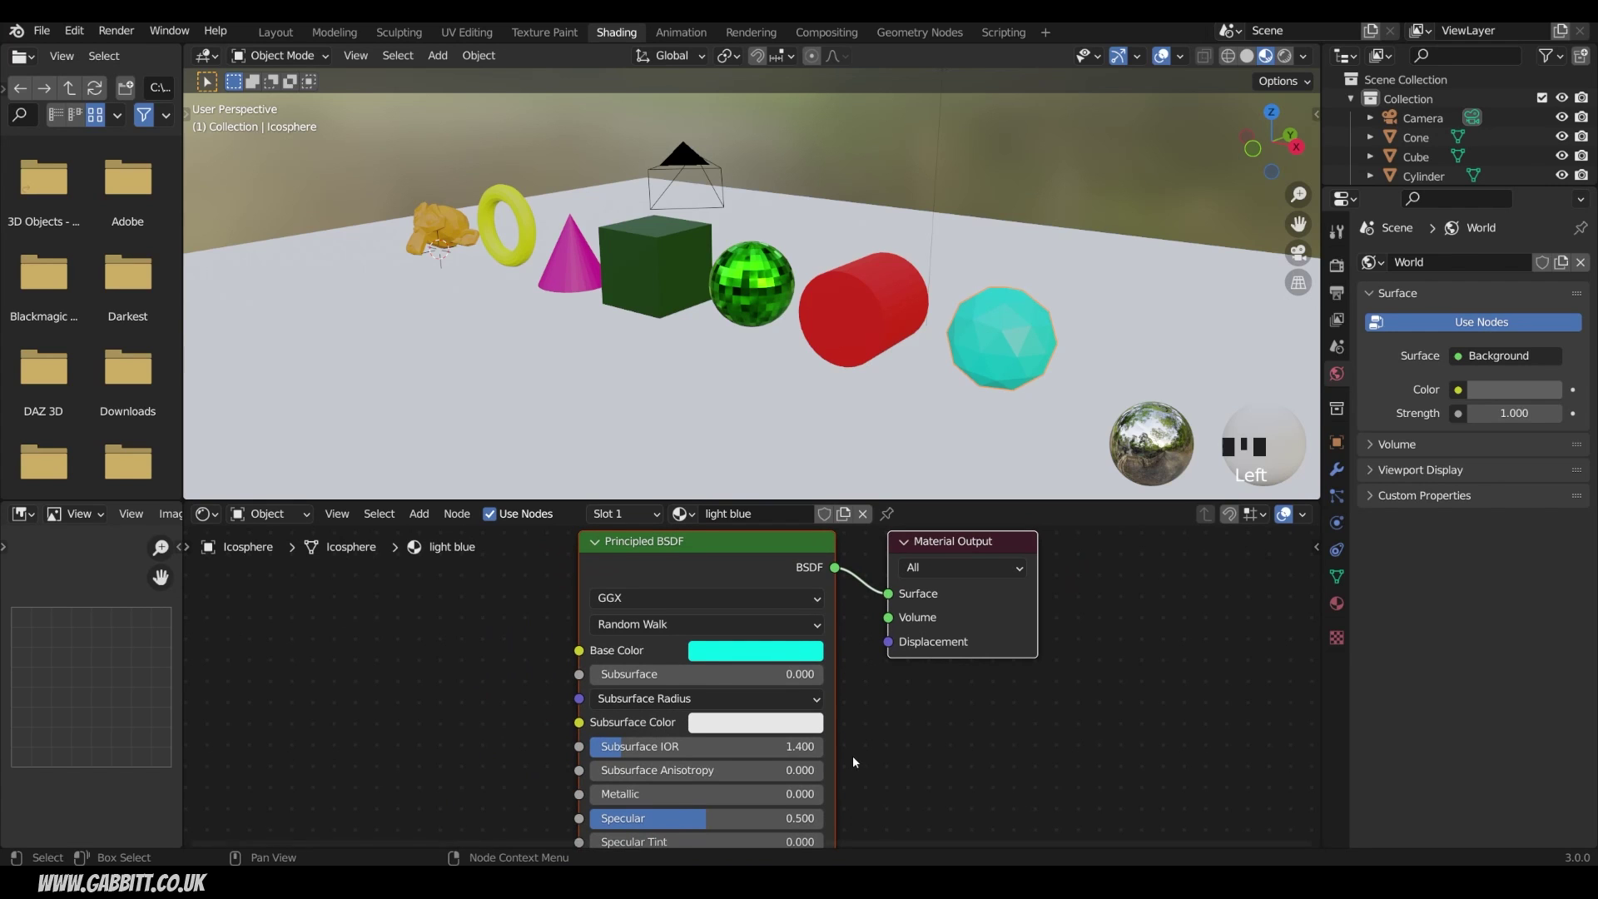
middle_drag(853, 756, 865, 699)
shift+scroll(733, 749, down, 2)
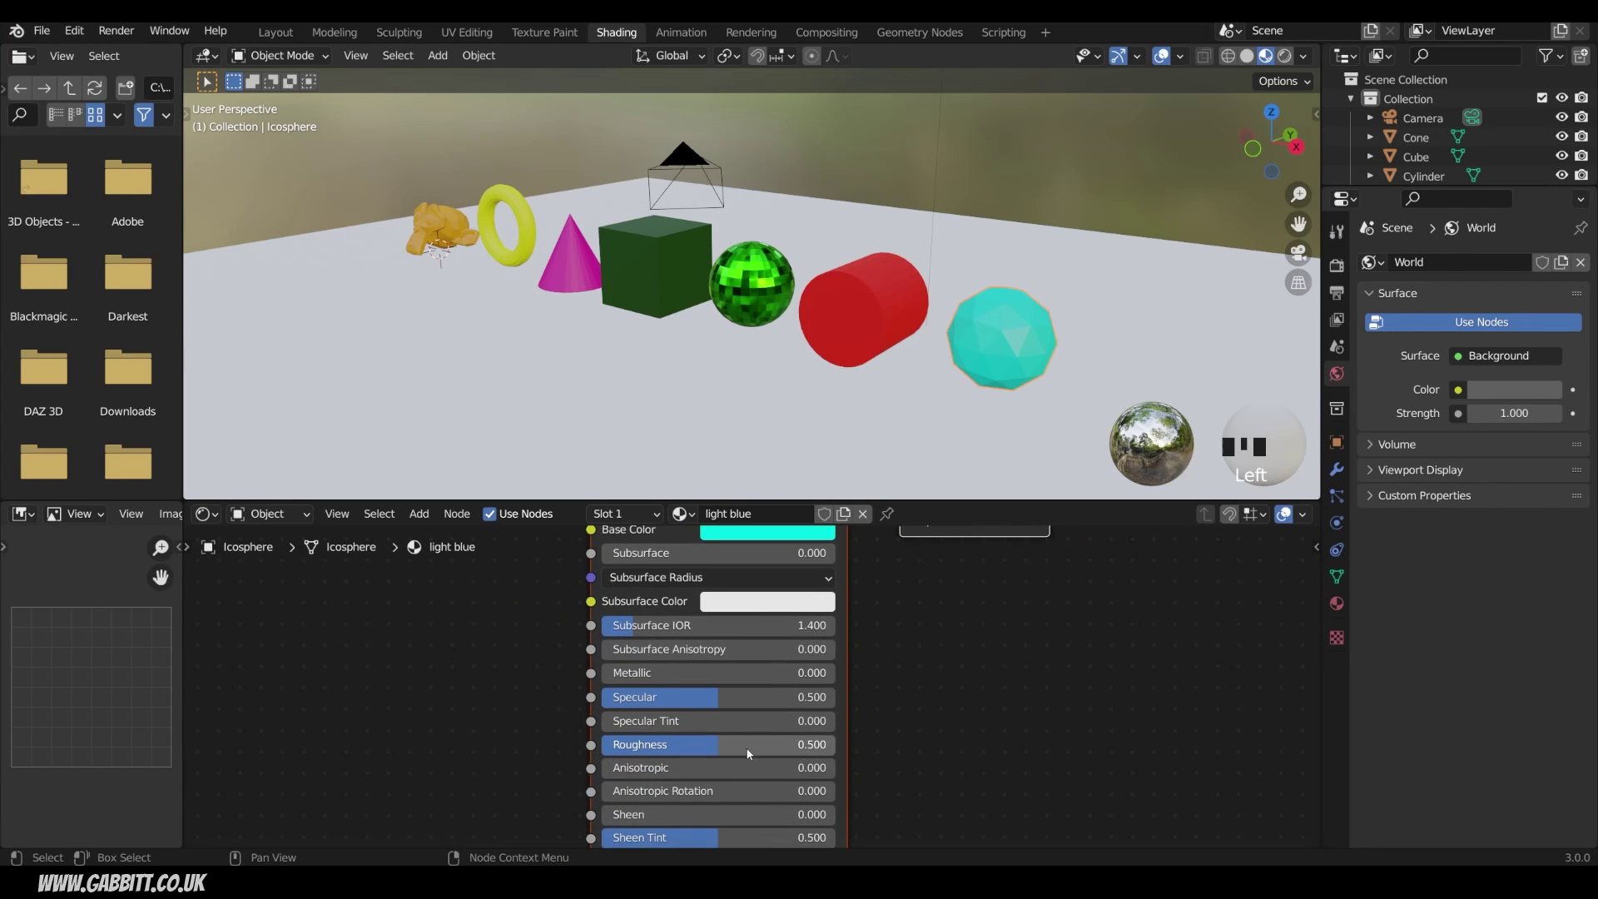
shift+scroll(916, 749, down, 4)
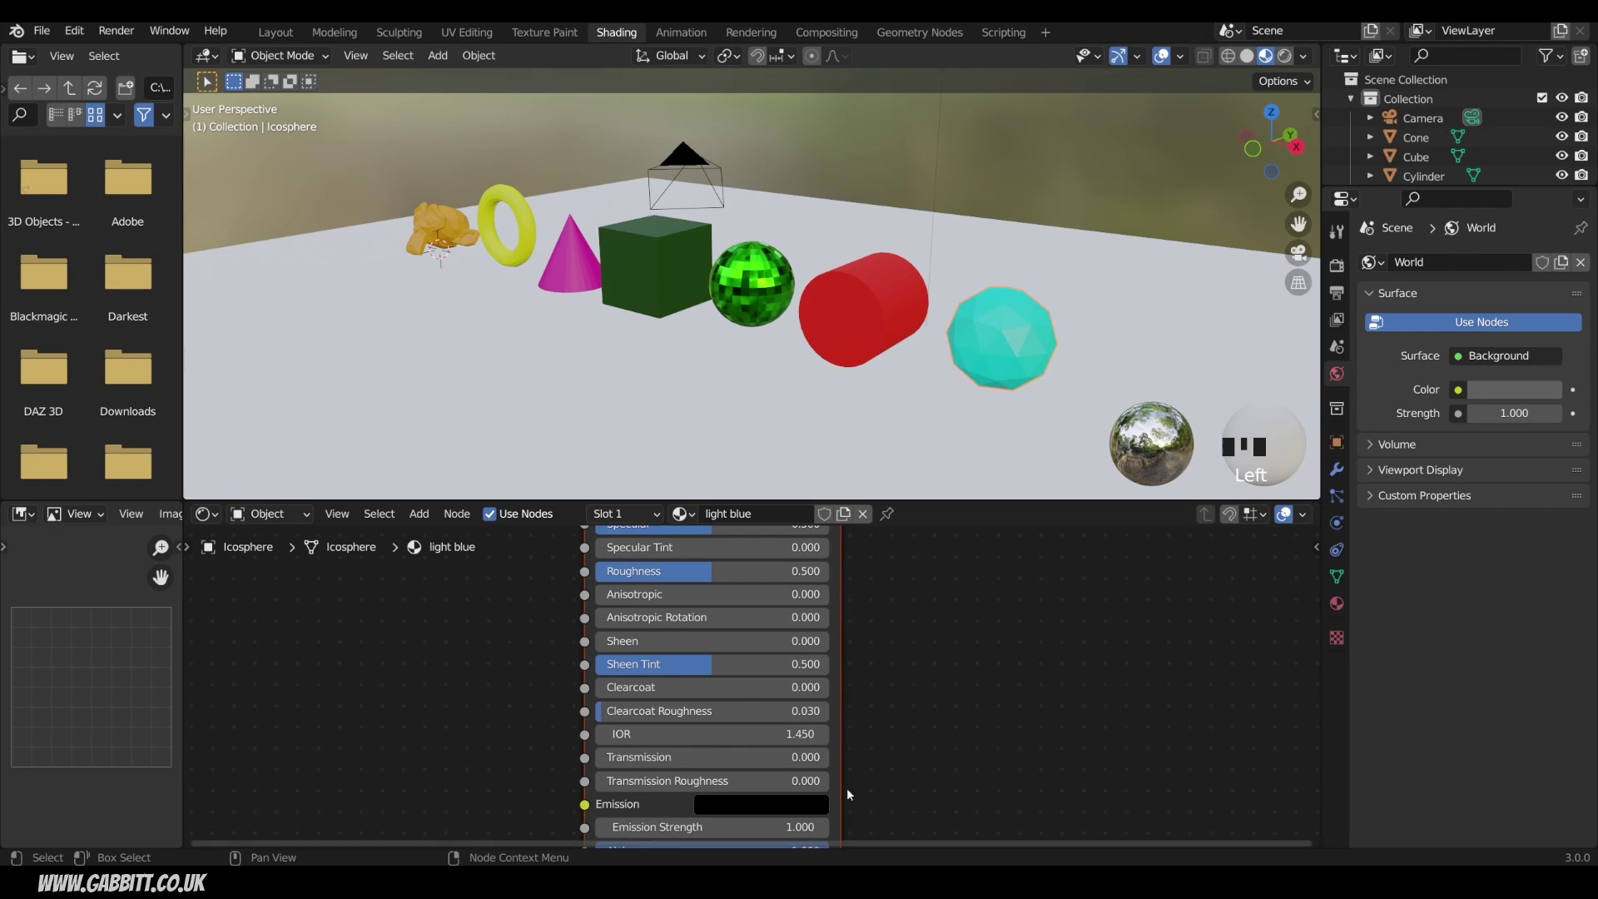
shift+scroll(916, 724, down, 3)
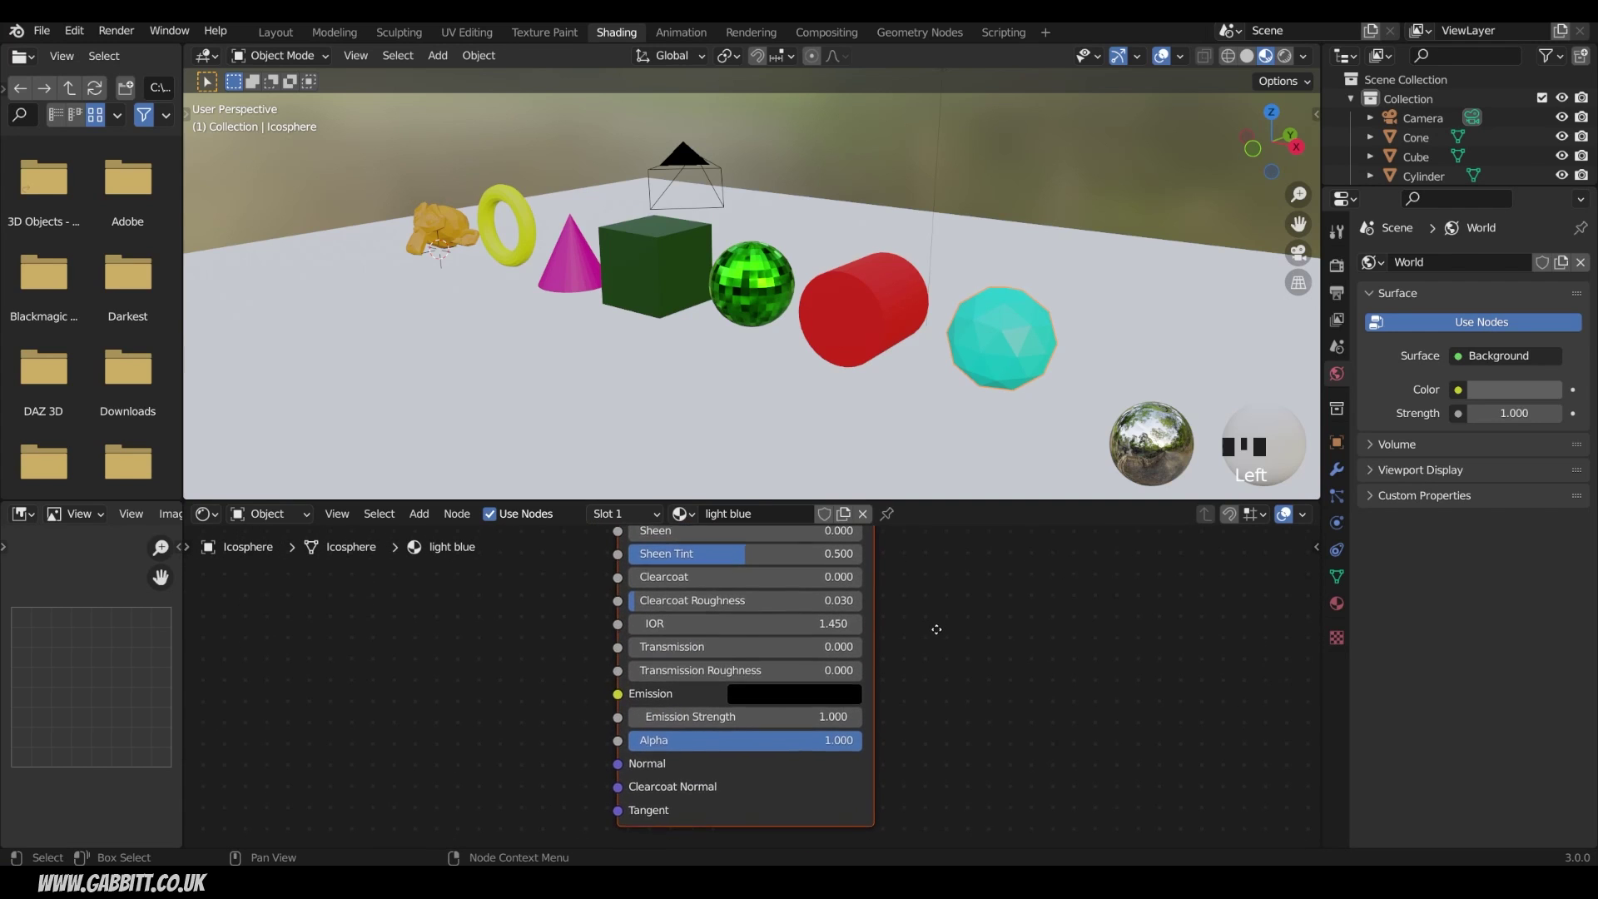
click(812, 696)
drag(799, 640, 841, 641)
drag(813, 392, 808, 386)
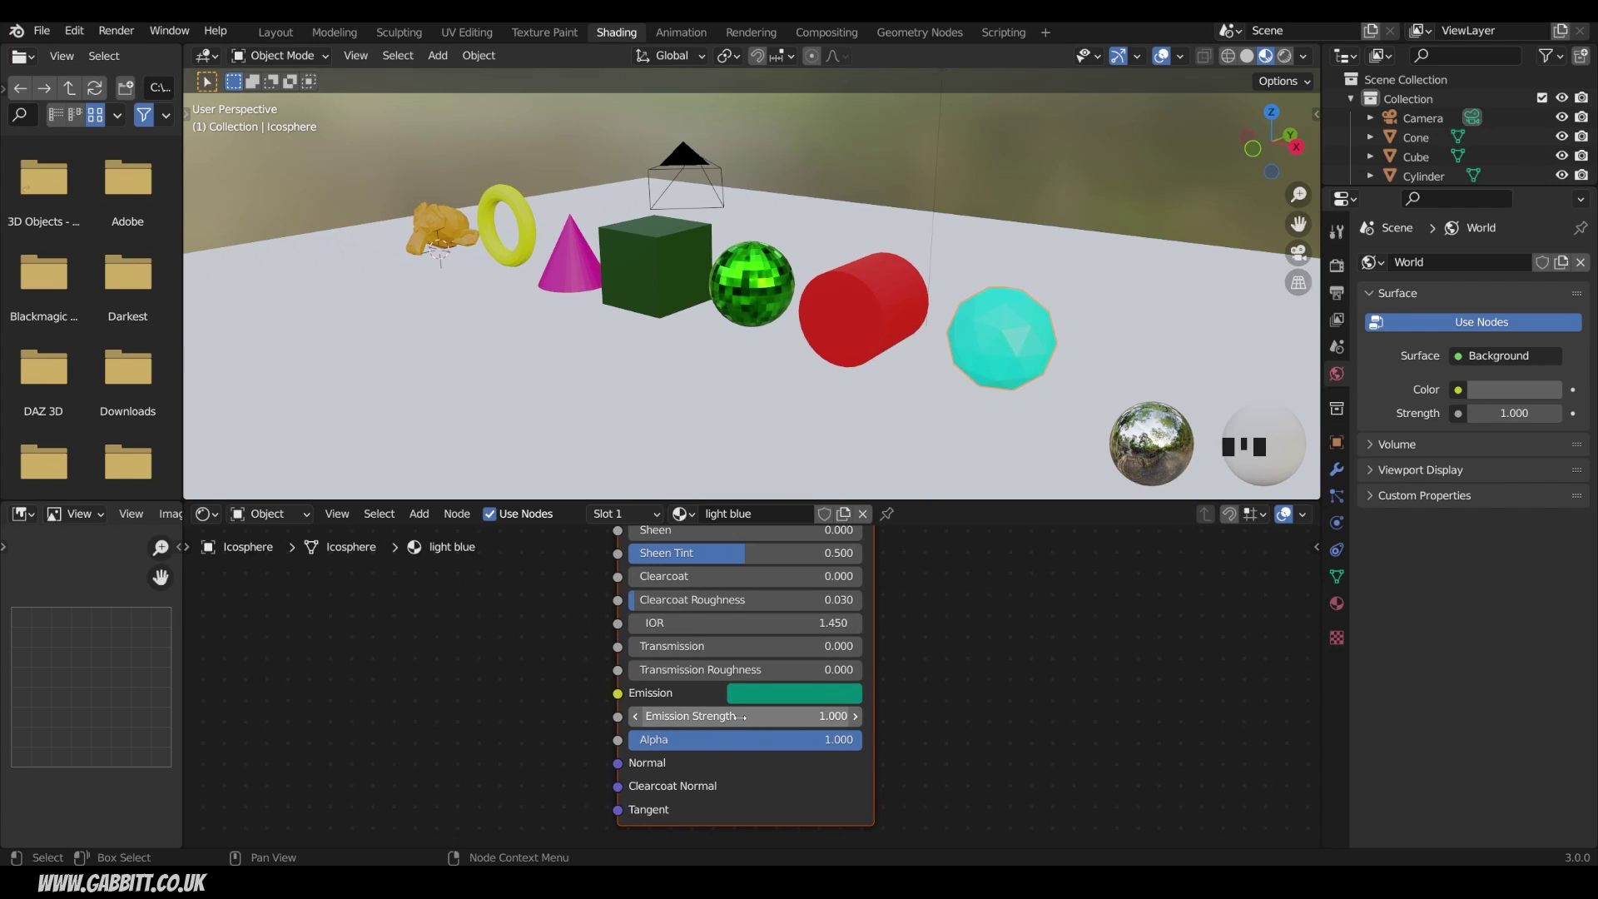
drag(740, 717, 827, 717)
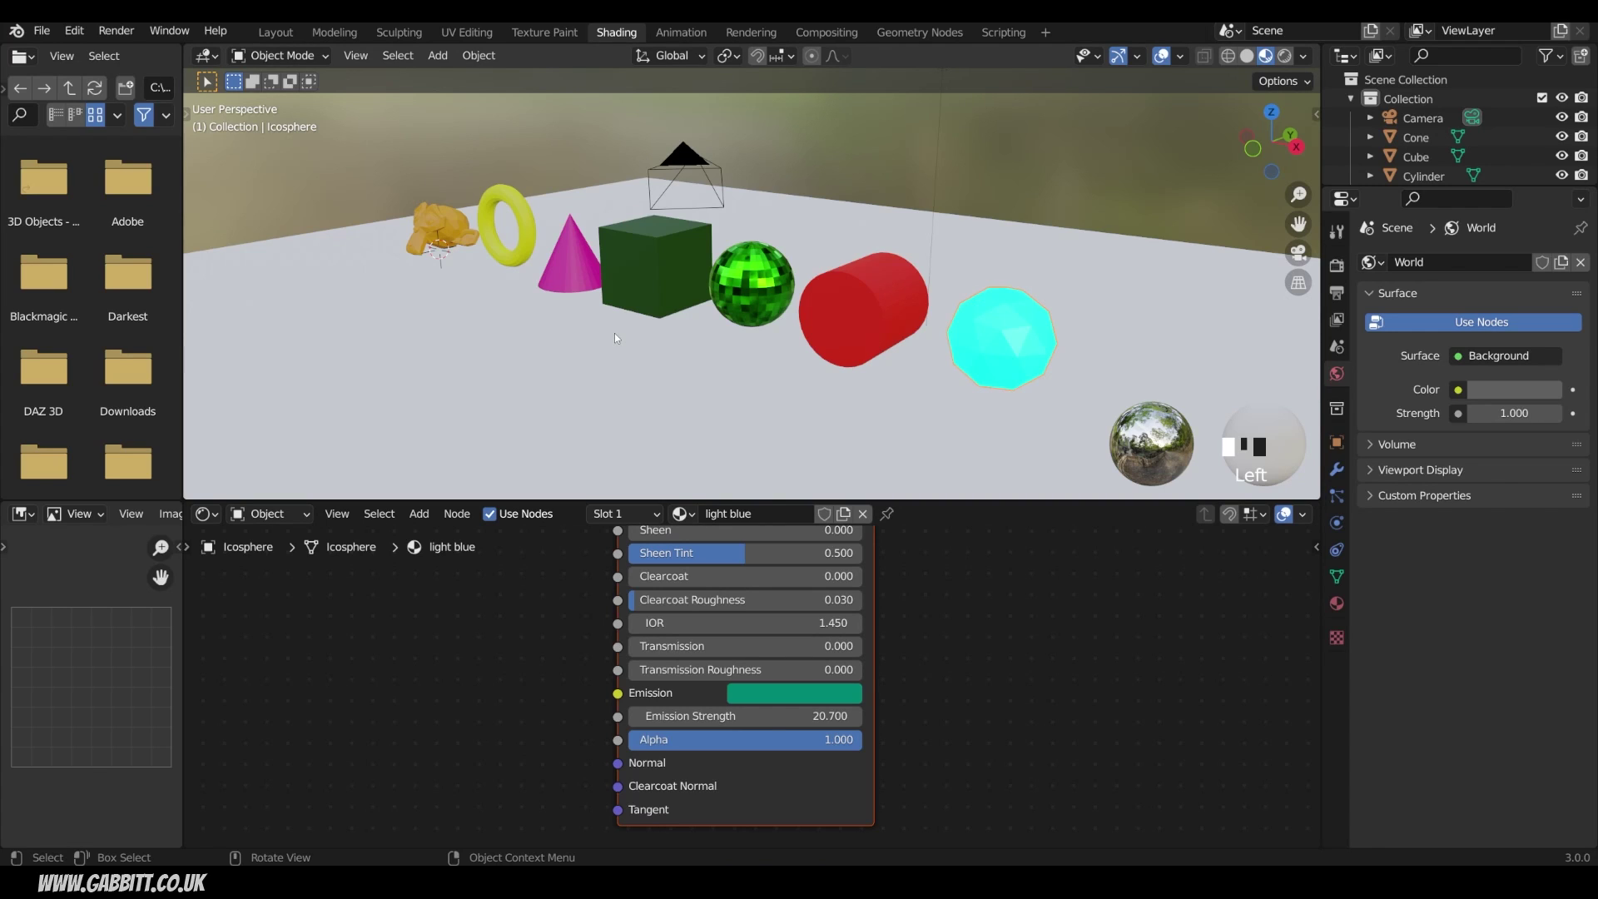
Create a new material on the floor plane with Metallic at 1.000 and Roughness at 0.000.
click(711, 383)
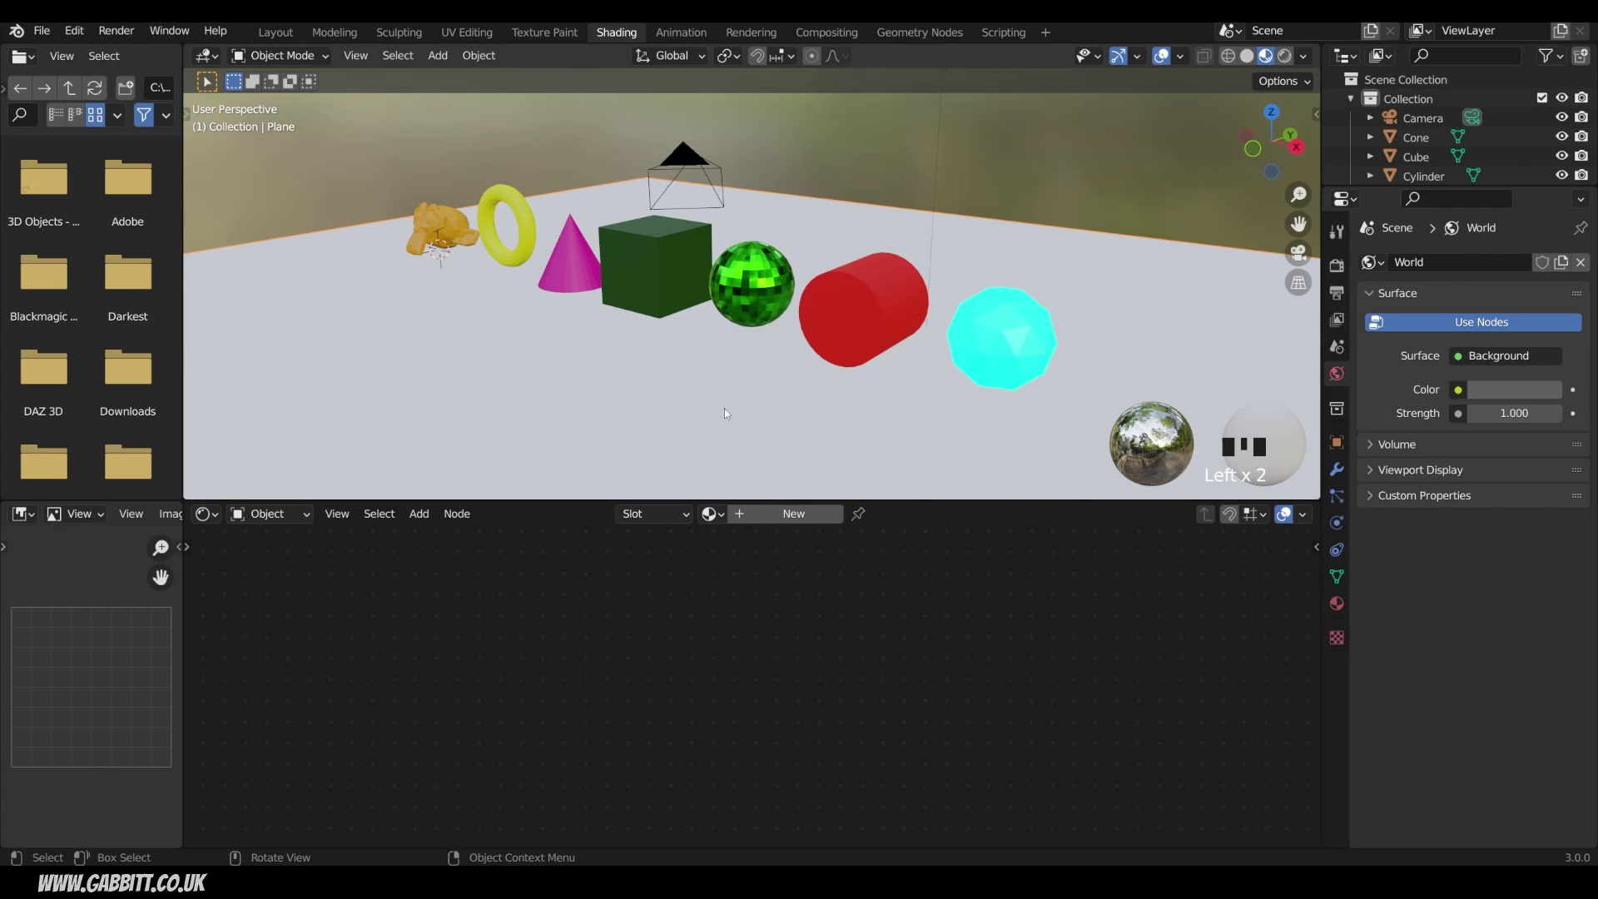
click(795, 514)
middle_drag(903, 546, 891, 684)
click(839, 626)
click(931, 397)
middle_drag(974, 633, 990, 525)
drag(799, 731, 708, 730)
middle_drag(860, 400, 855, 342)
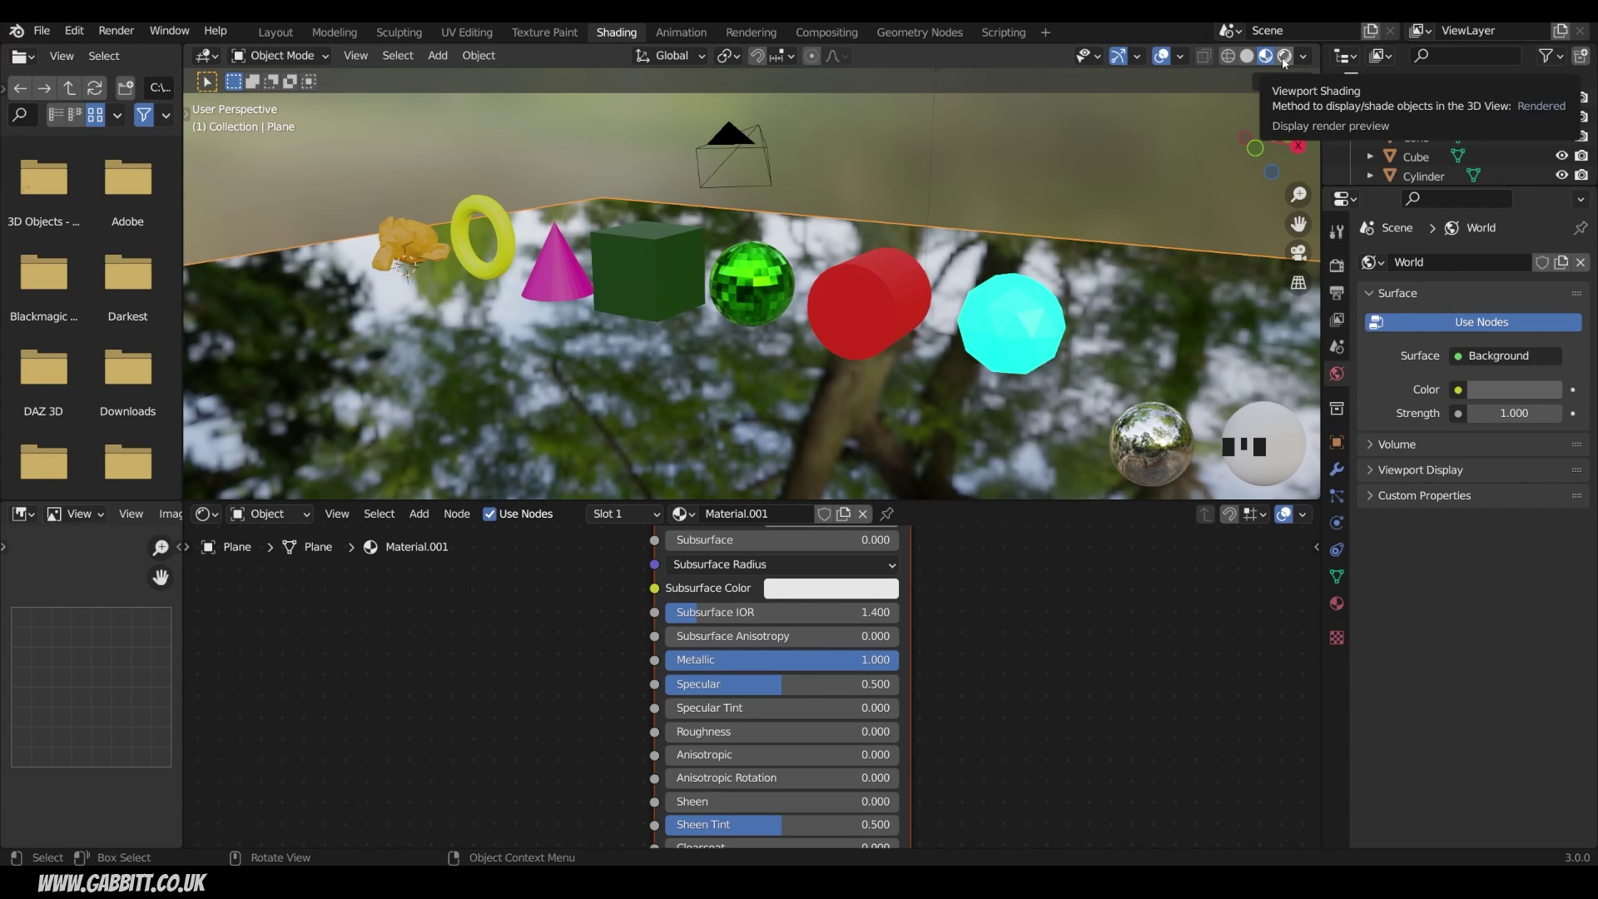
Keep Eevee as the render engine, enable Screen Space Reflections, and inspect the floor reflections around the green sphere.
click(1337, 267)
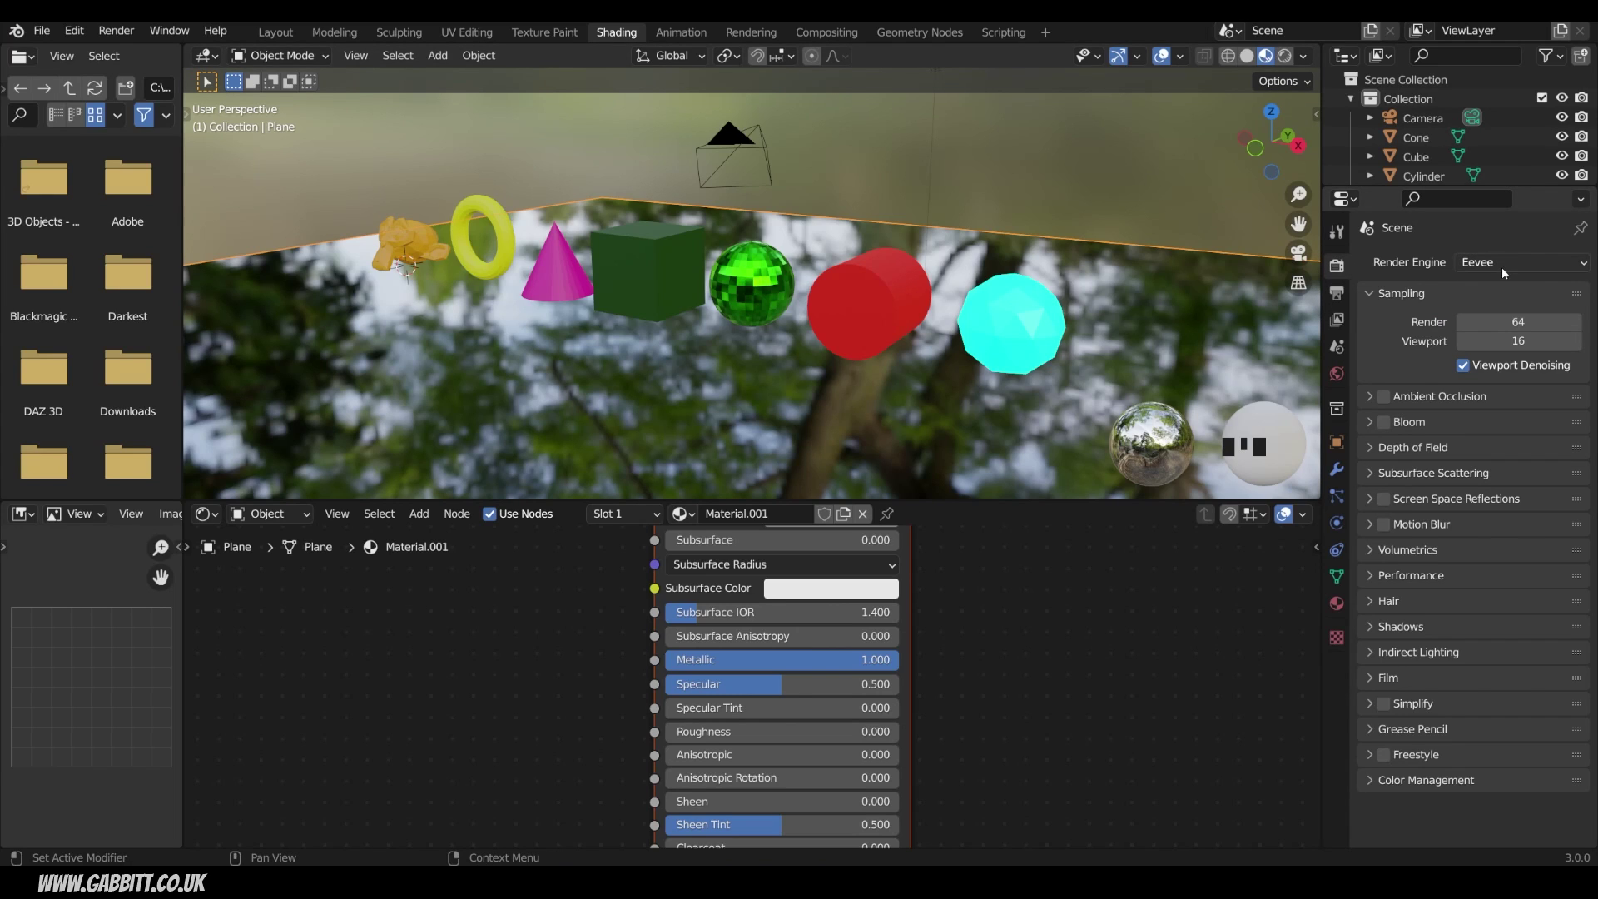
click(1499, 265)
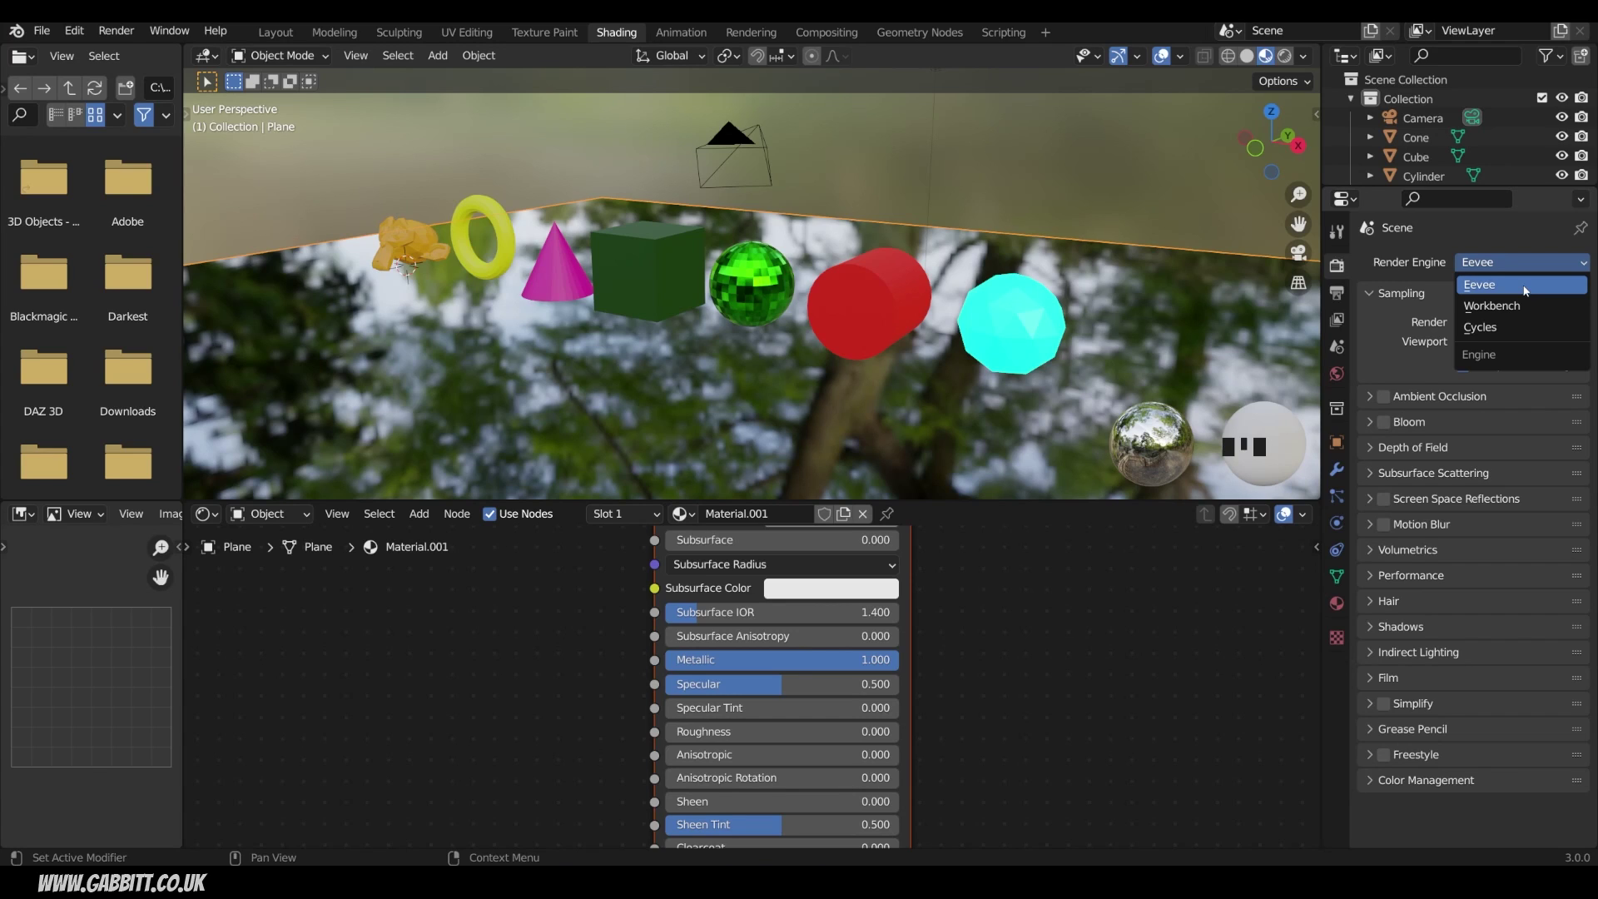
click(1525, 286)
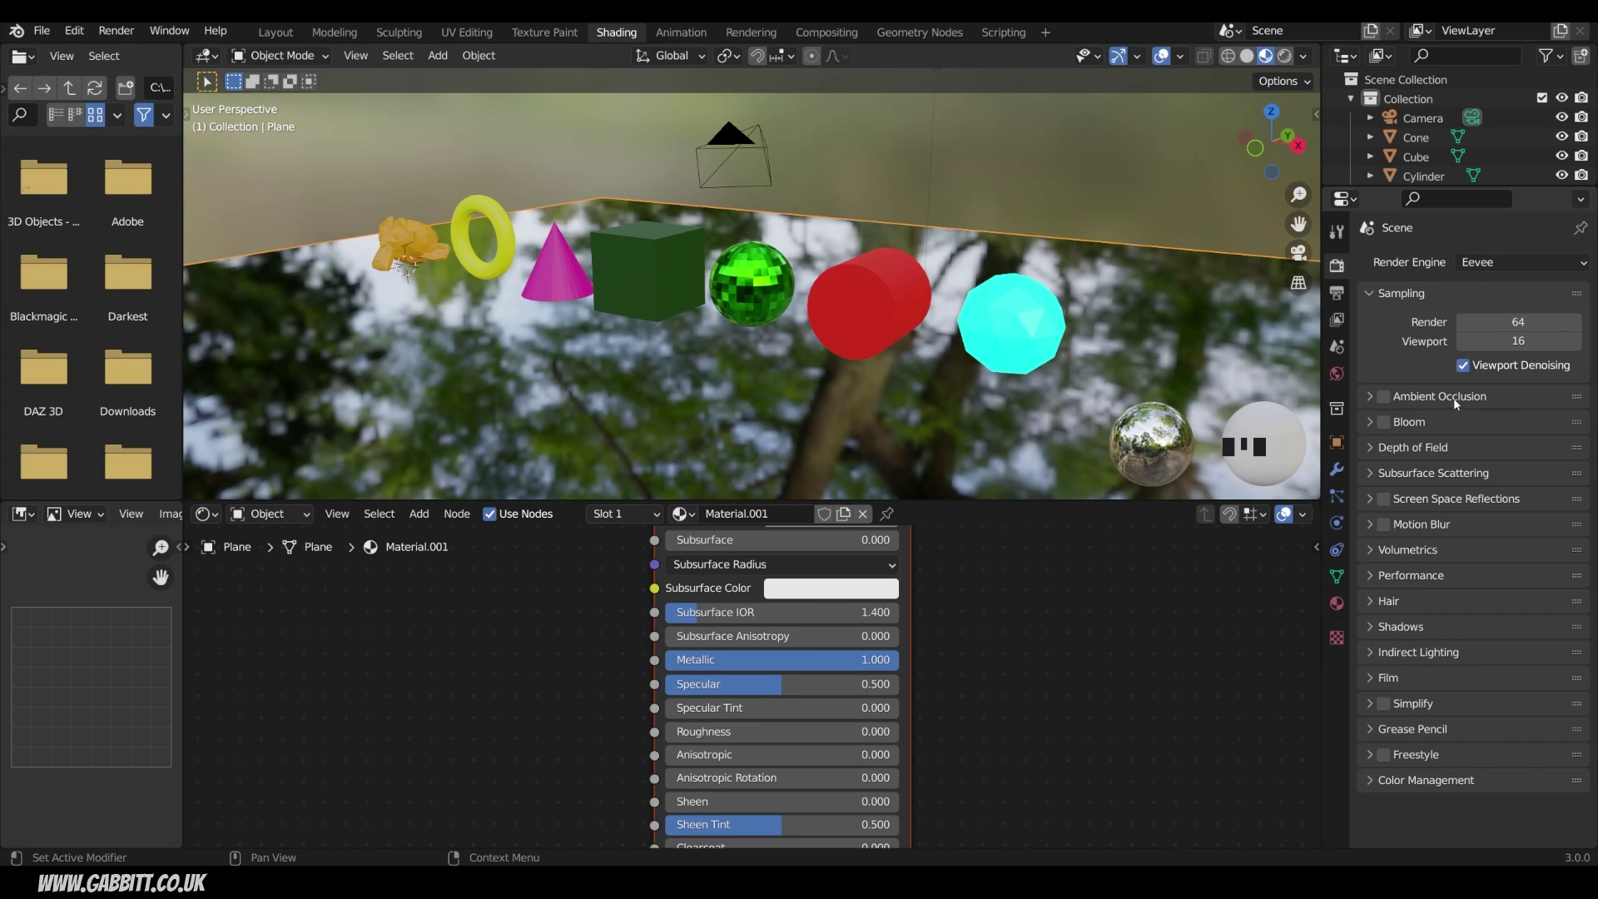
click(1385, 498)
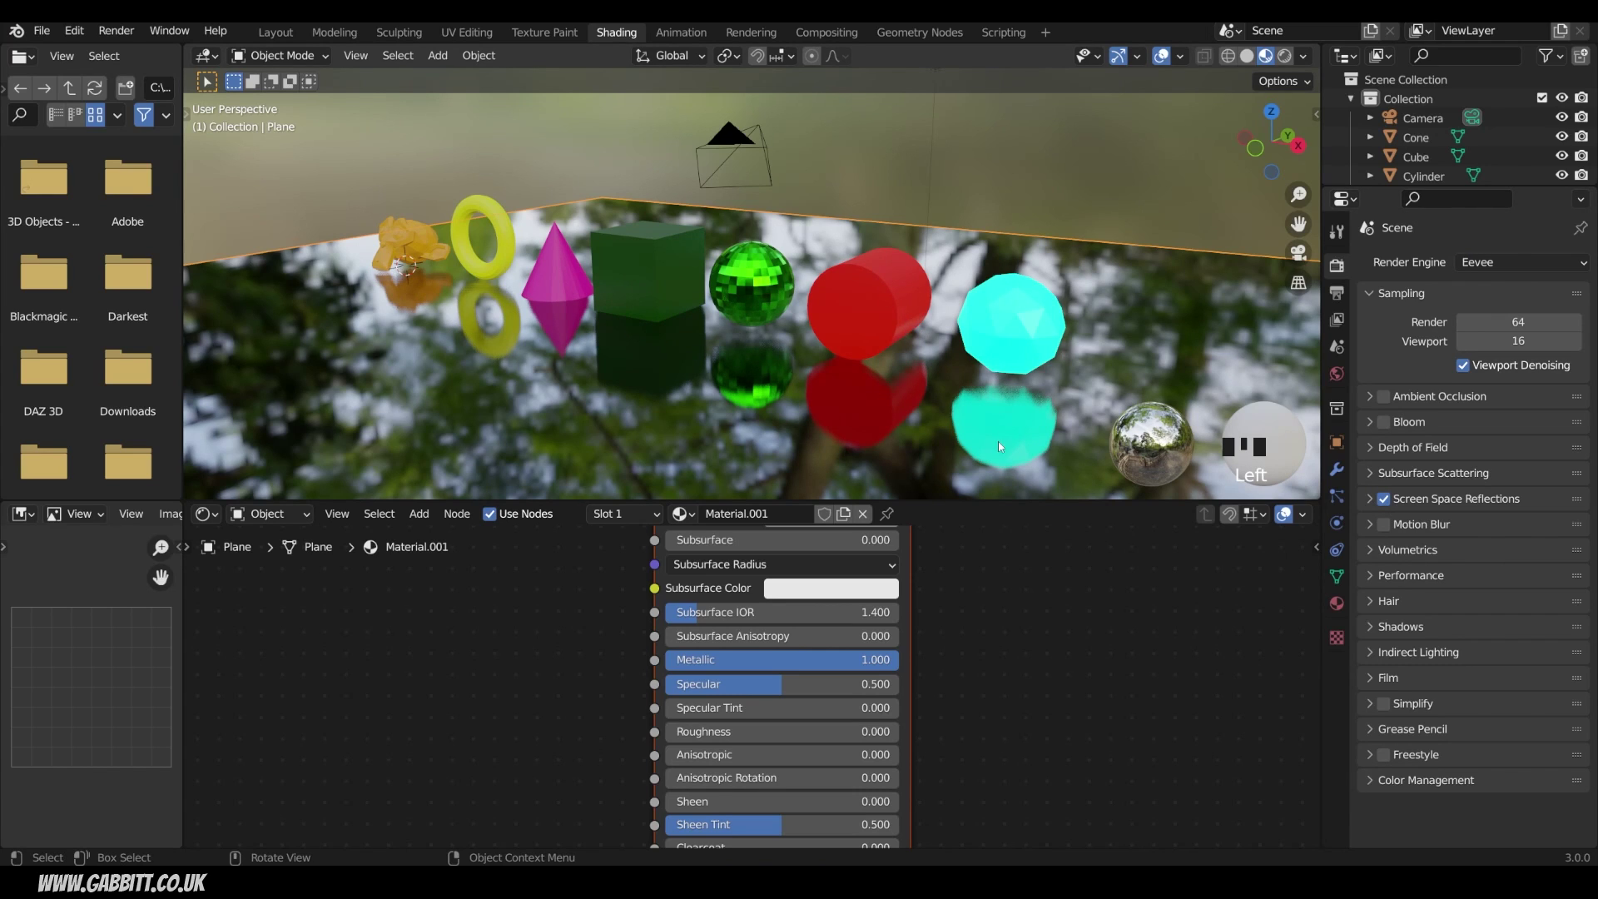
scroll(824, 380, up, 5)
middle_drag(825, 379, 834, 340)
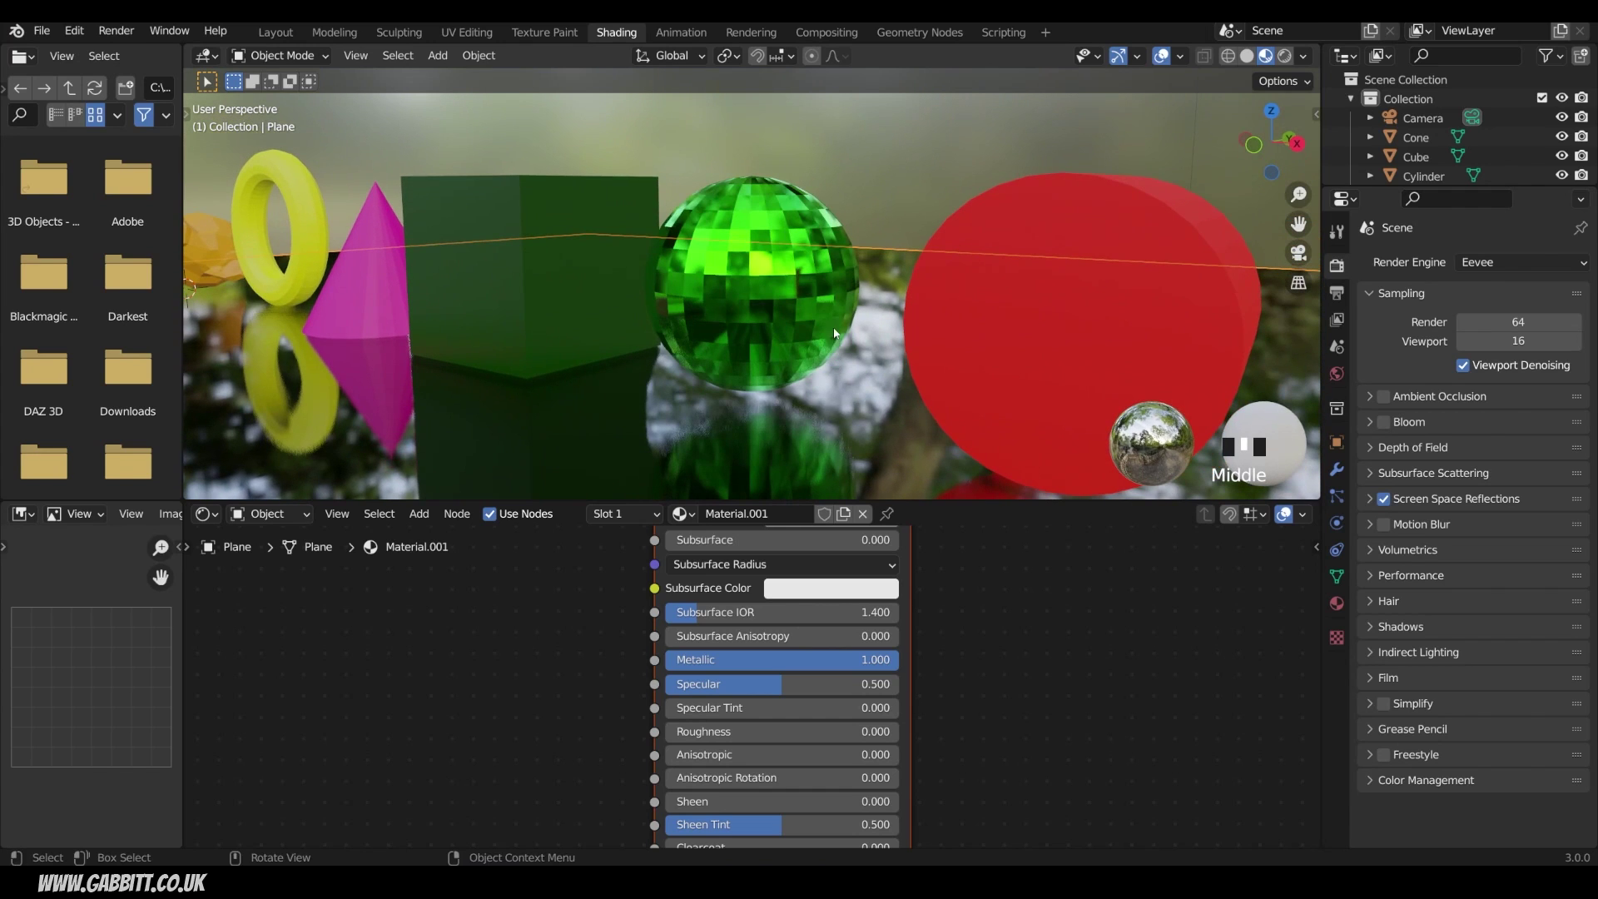
click(1079, 307)
click(854, 321)
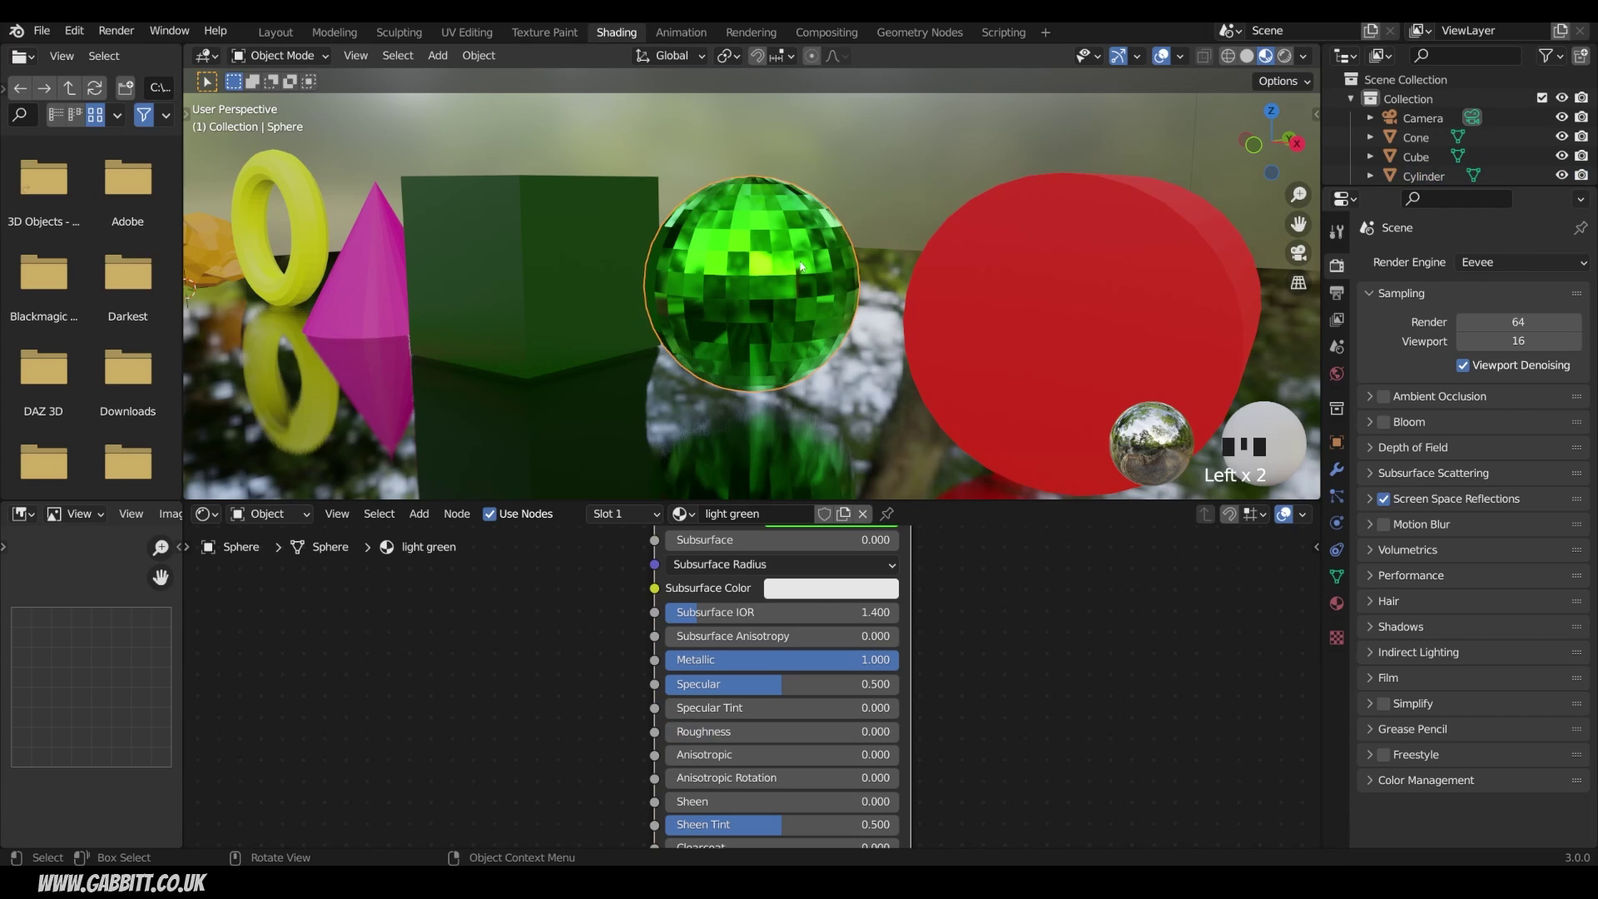
scroll(868, 298, down, 3)
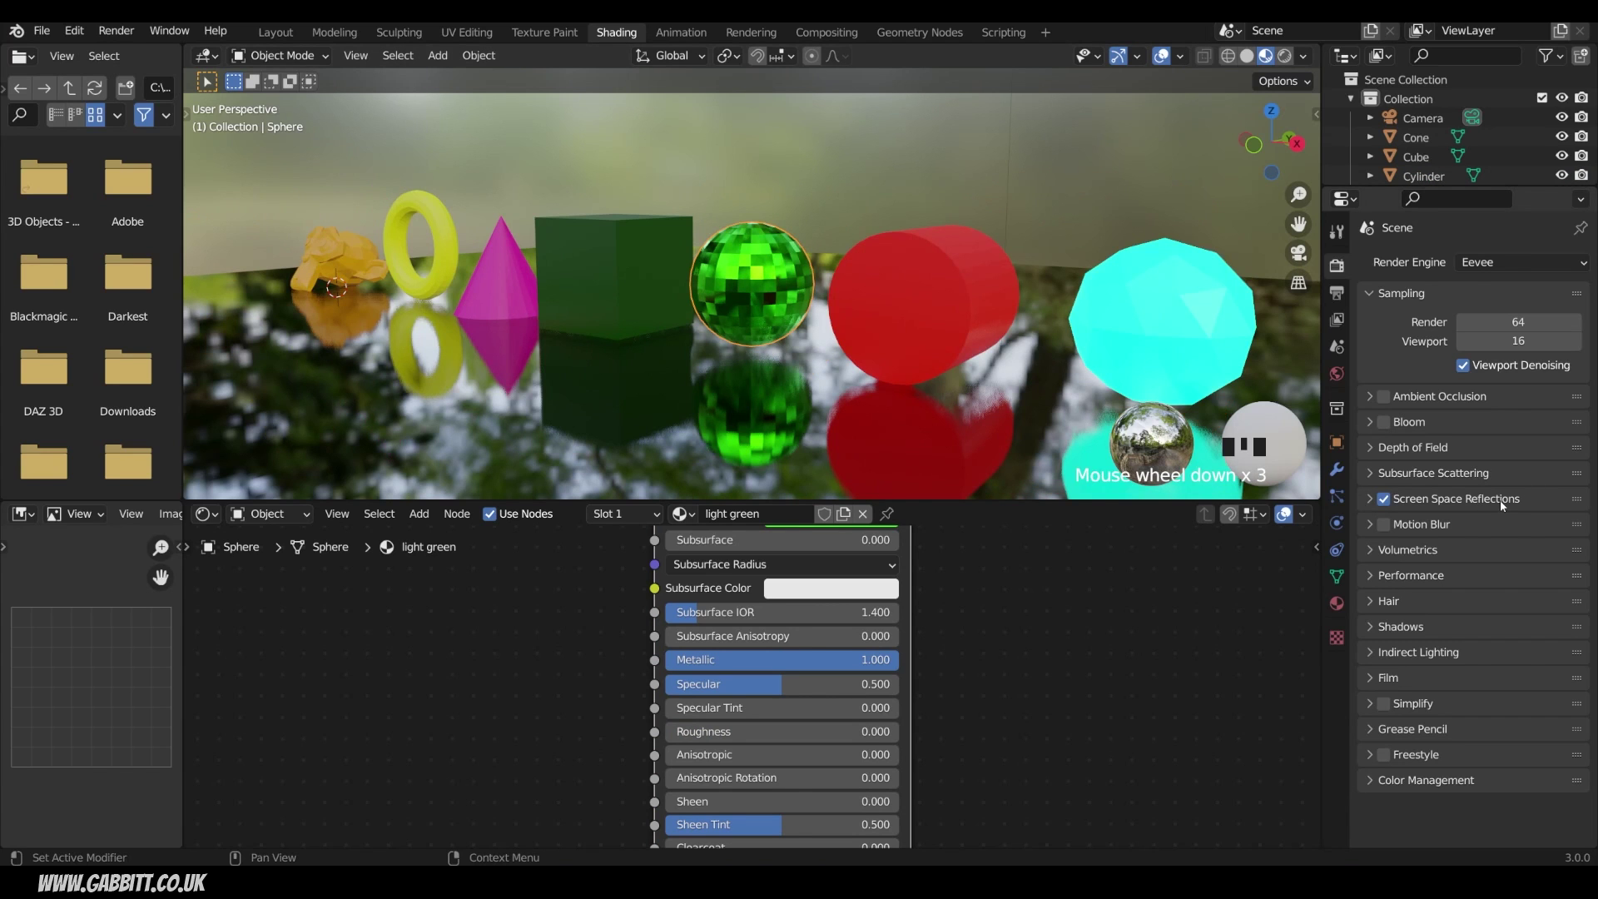
Enable Bloom in the Eevee render settings and check the glow around the emissive icosphere.
middle_drag(703, 332, 738, 342)
click(1387, 419)
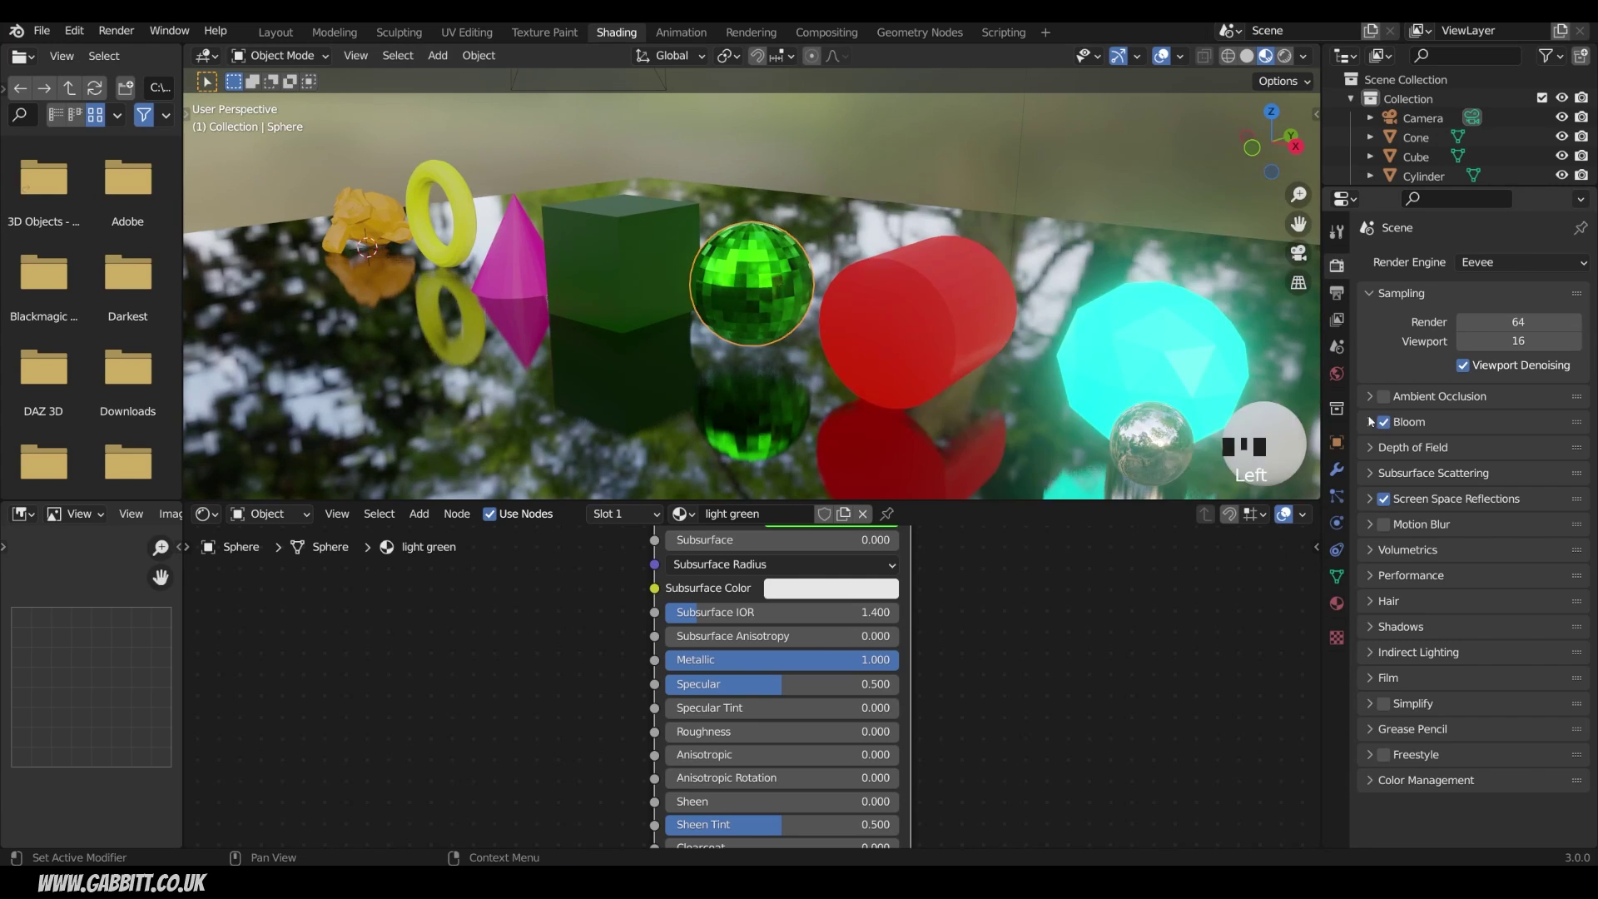
scroll(1011, 350, down, 2)
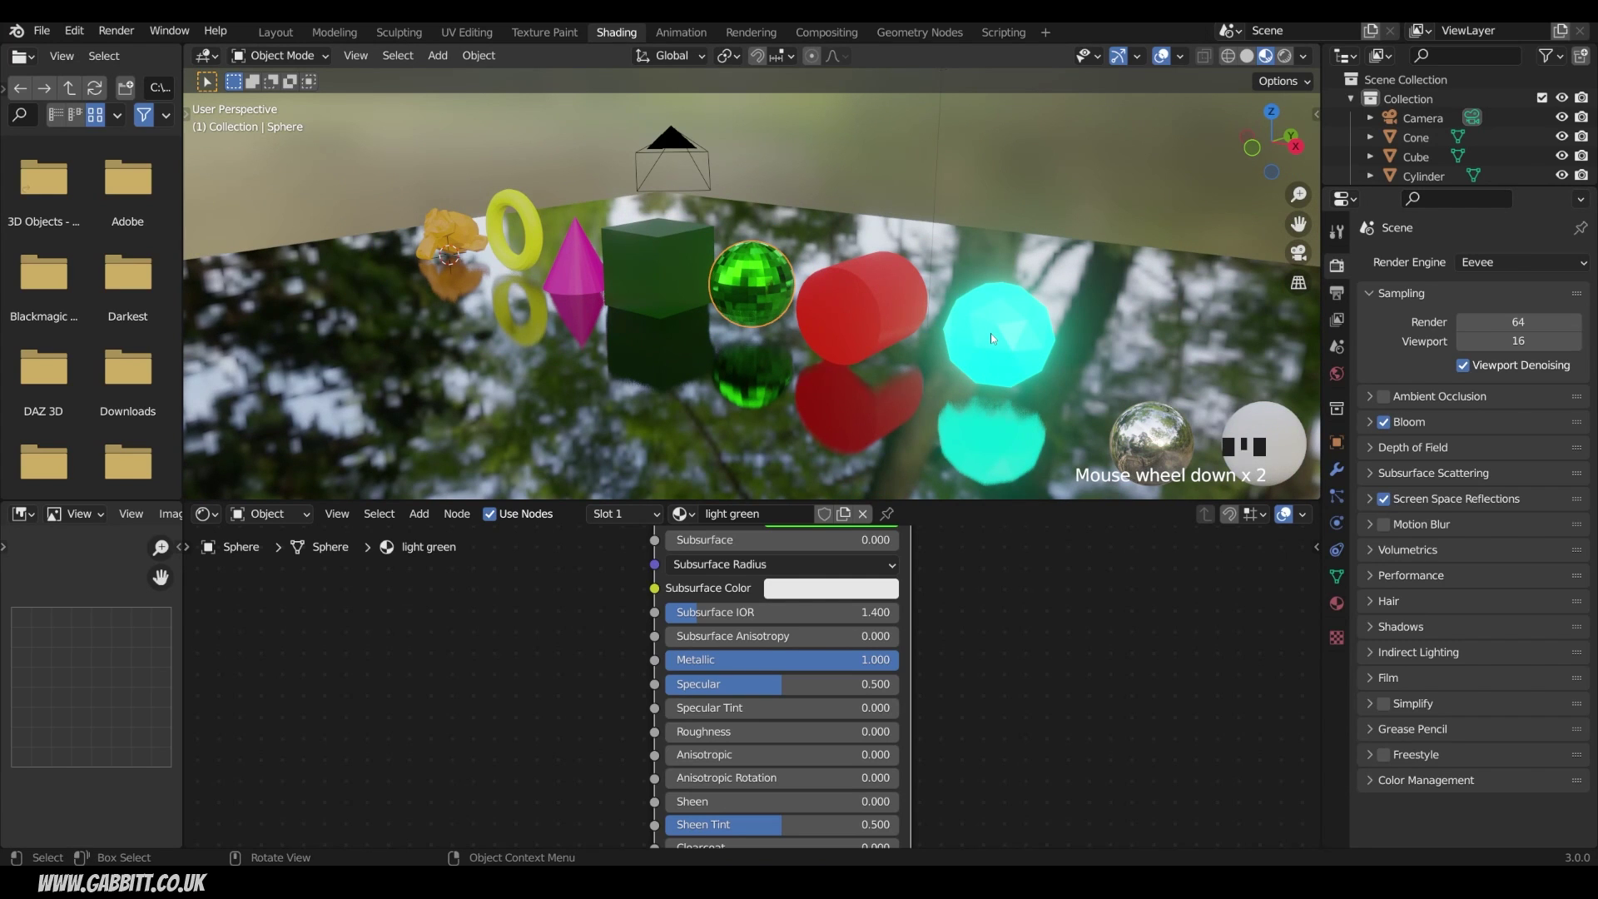
scroll(990, 337, up, 2)
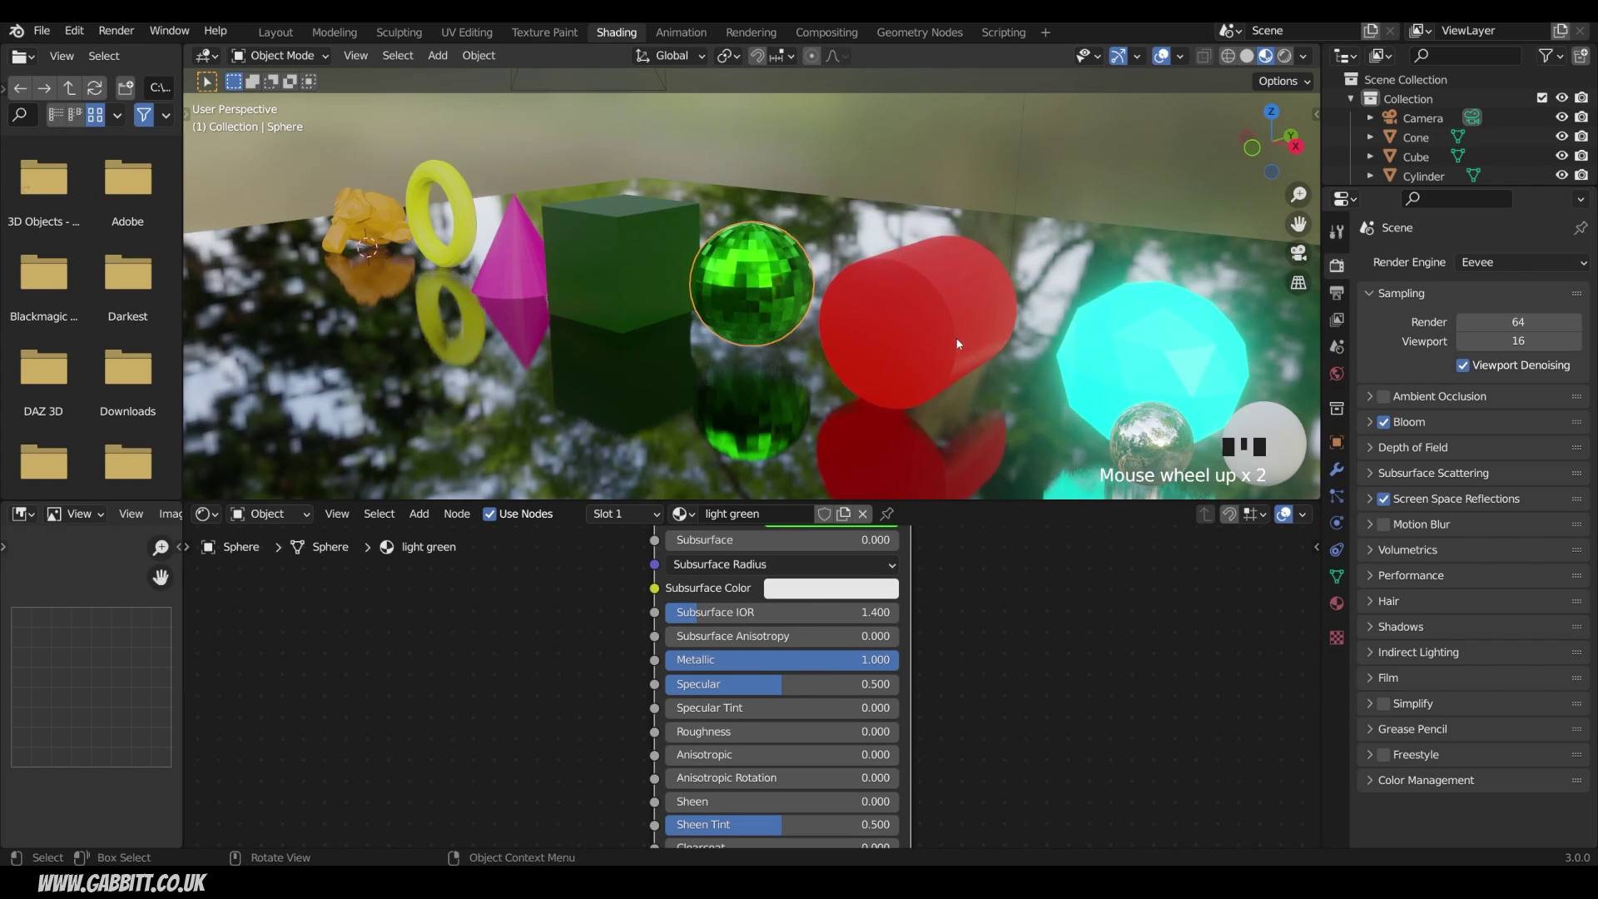
middle_drag(991, 337, 978, 356)
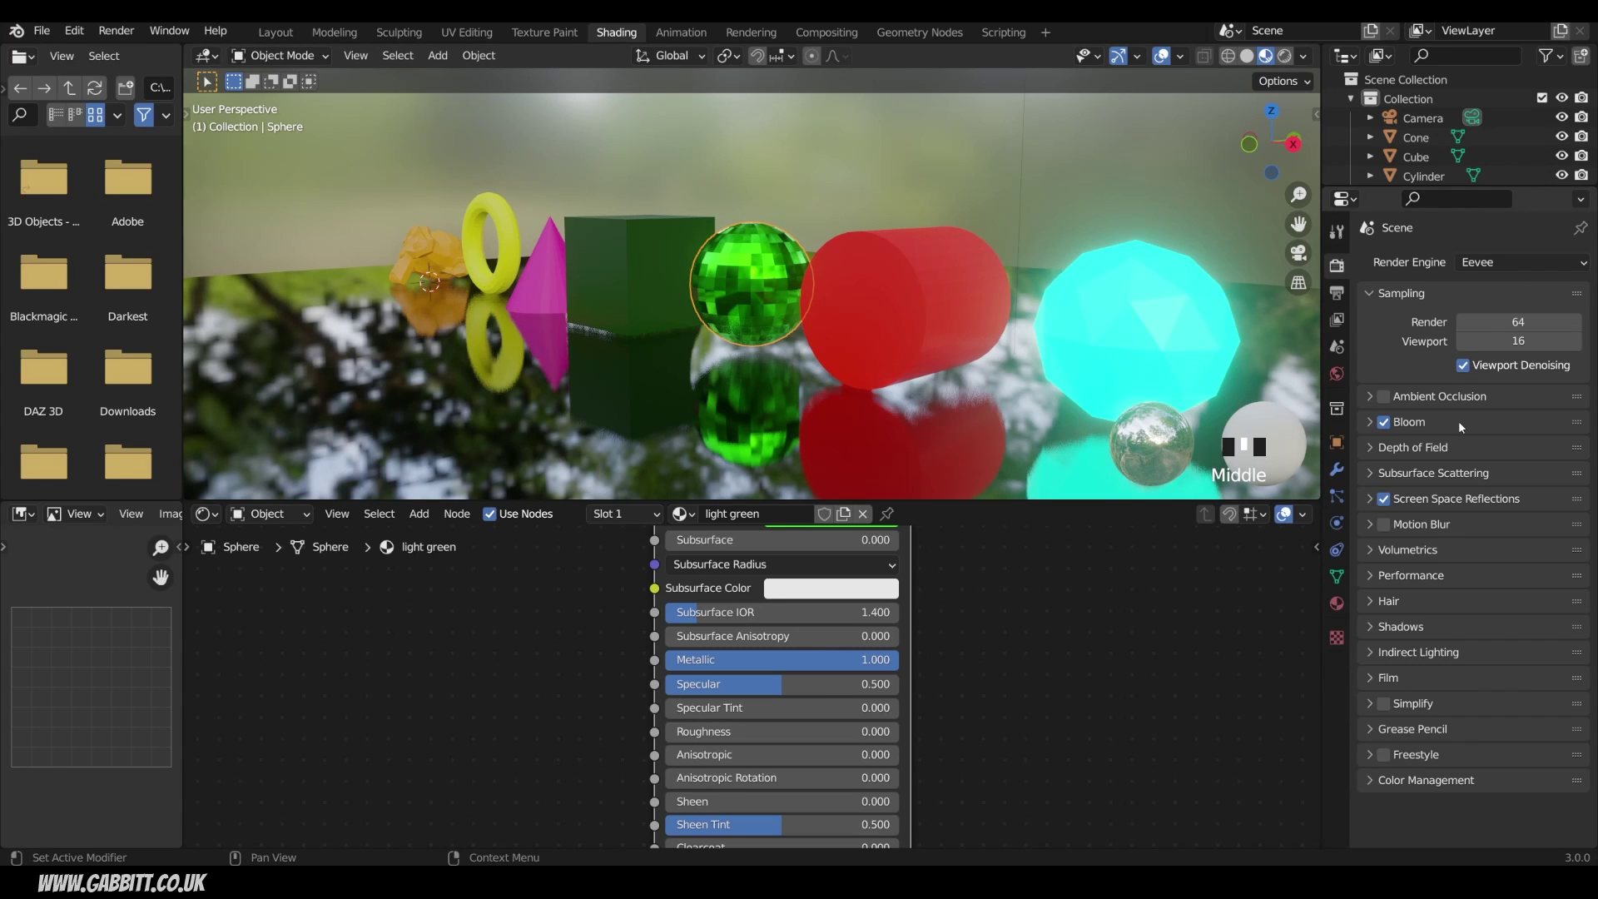
Enable Ambient Occlusion, toggling it on and off several times to compare its effect on the scene.
click(1388, 397)
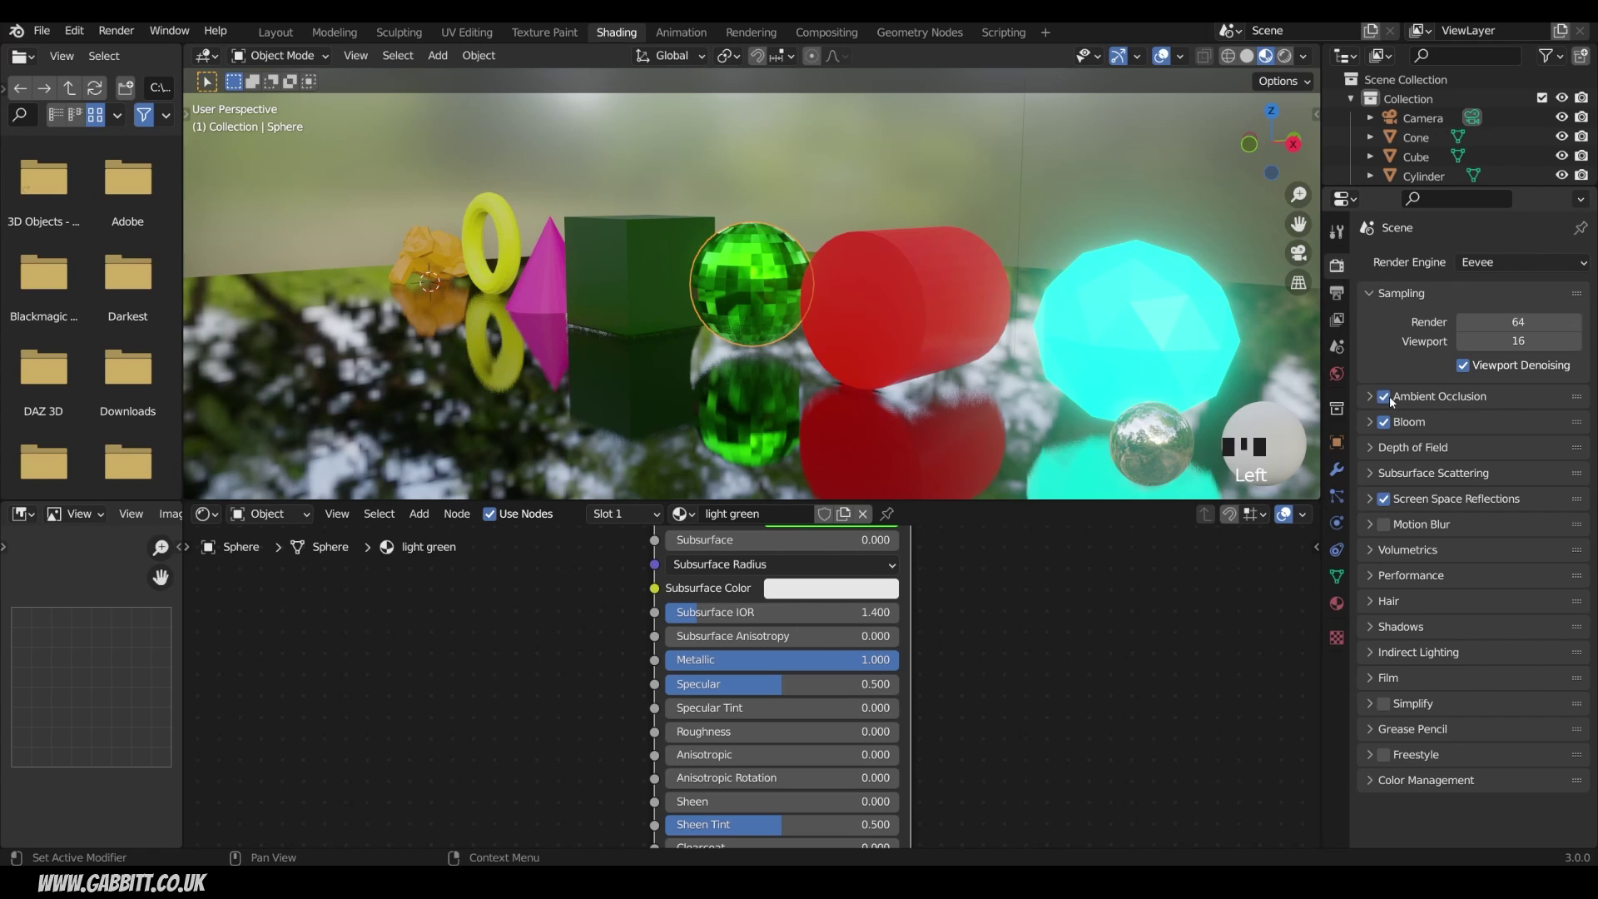
click(1384, 397)
click(1383, 398)
click(1384, 398)
click(1384, 398)
Change the render engine to Cycles and set the viewport to Rendered shading.
click(1532, 263)
click(1486, 328)
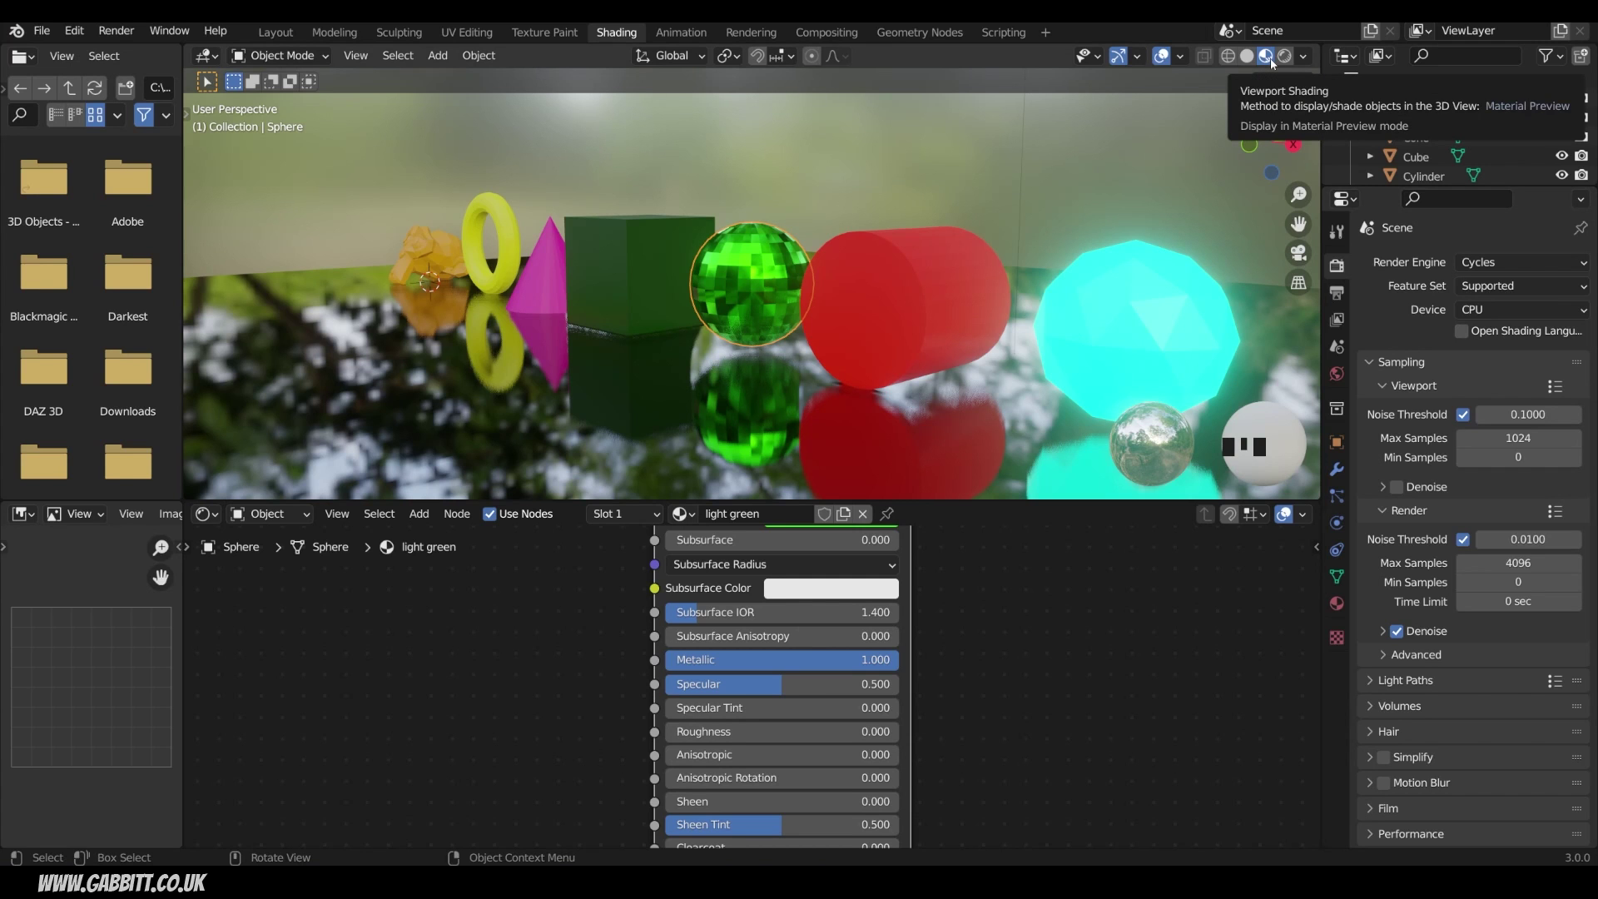
mouse_move(686, 313)
middle_down()
mouse_move(811, 317)
mouse_move(698, 341)
middle_up()
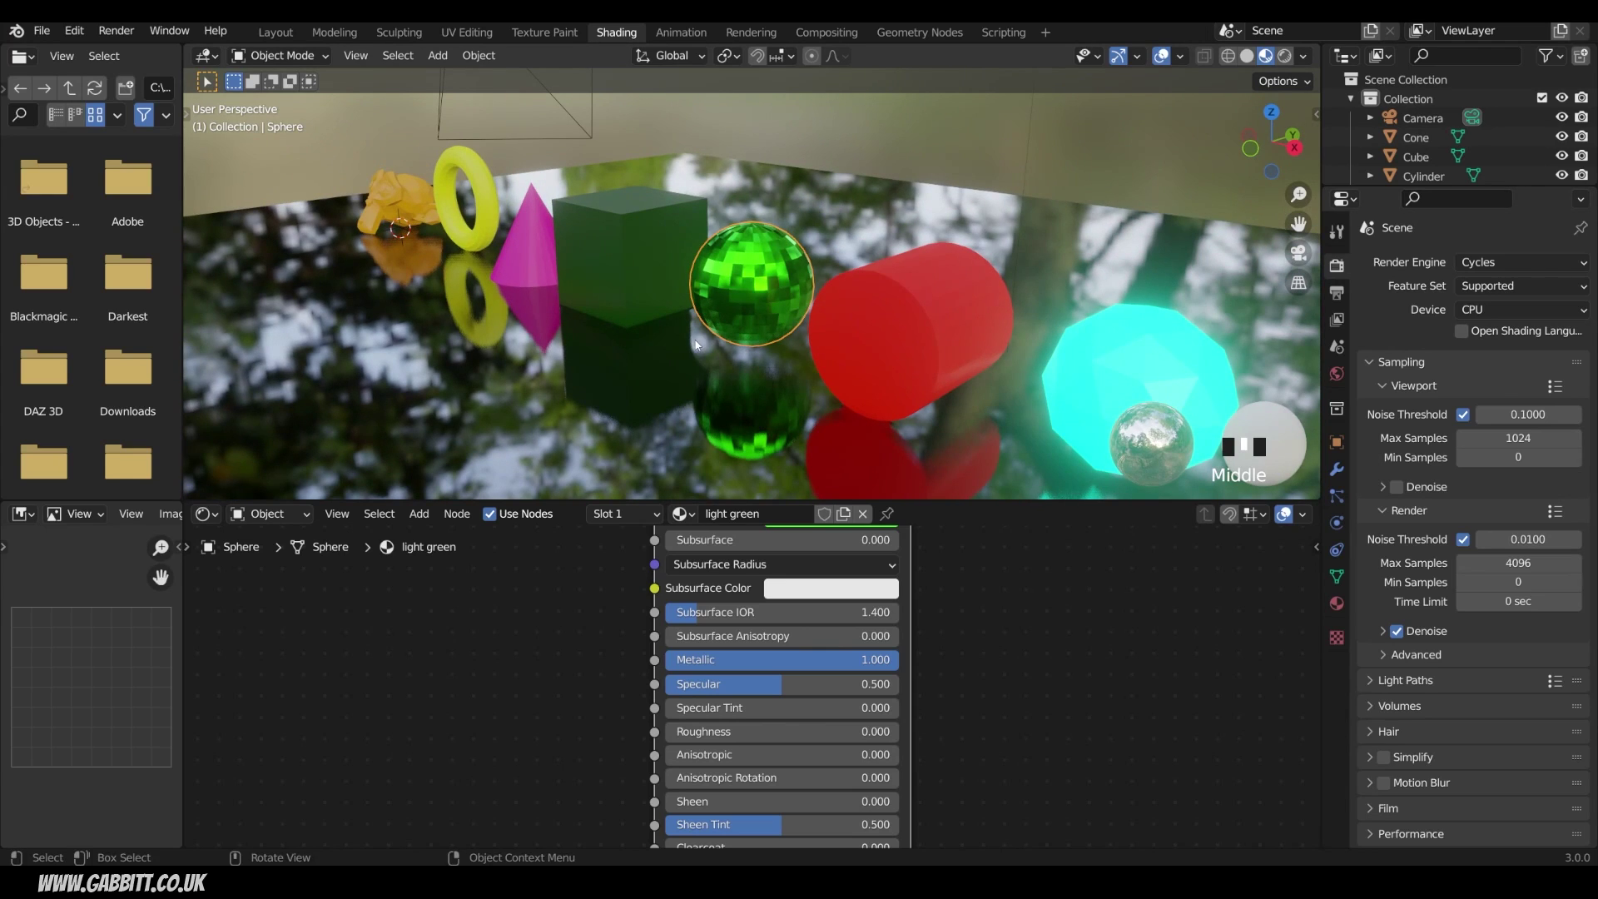
click(1286, 56)
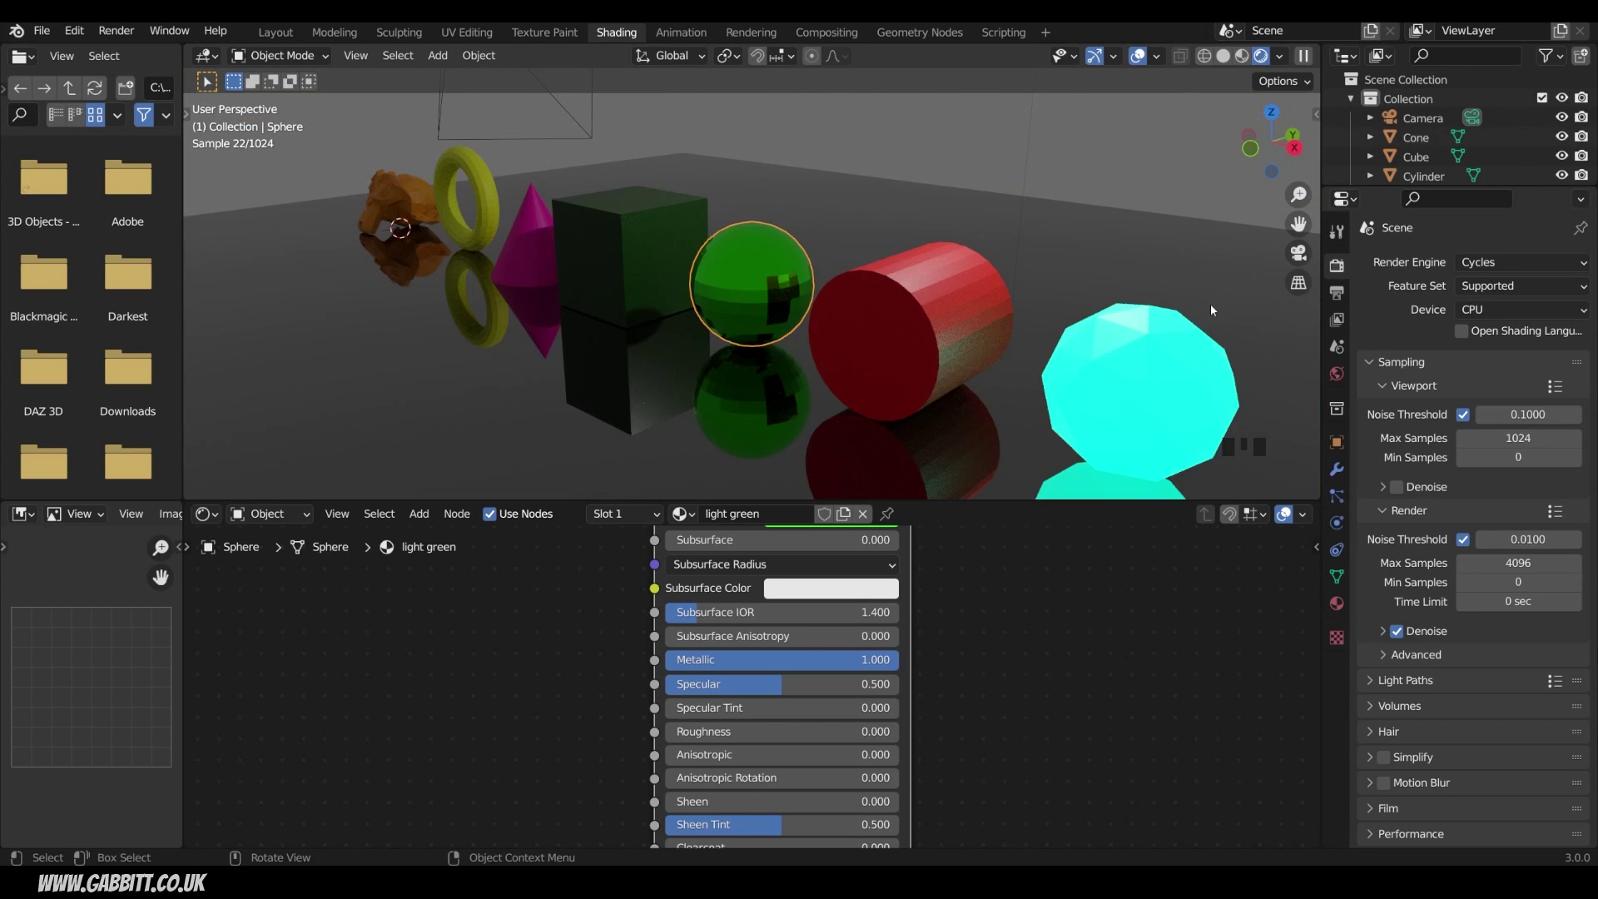
Examine the Cycles-rendered reflections on the sphere, cylinder and mirrored floor from several angles and distances.
middle_drag(1210, 303, 907, 310)
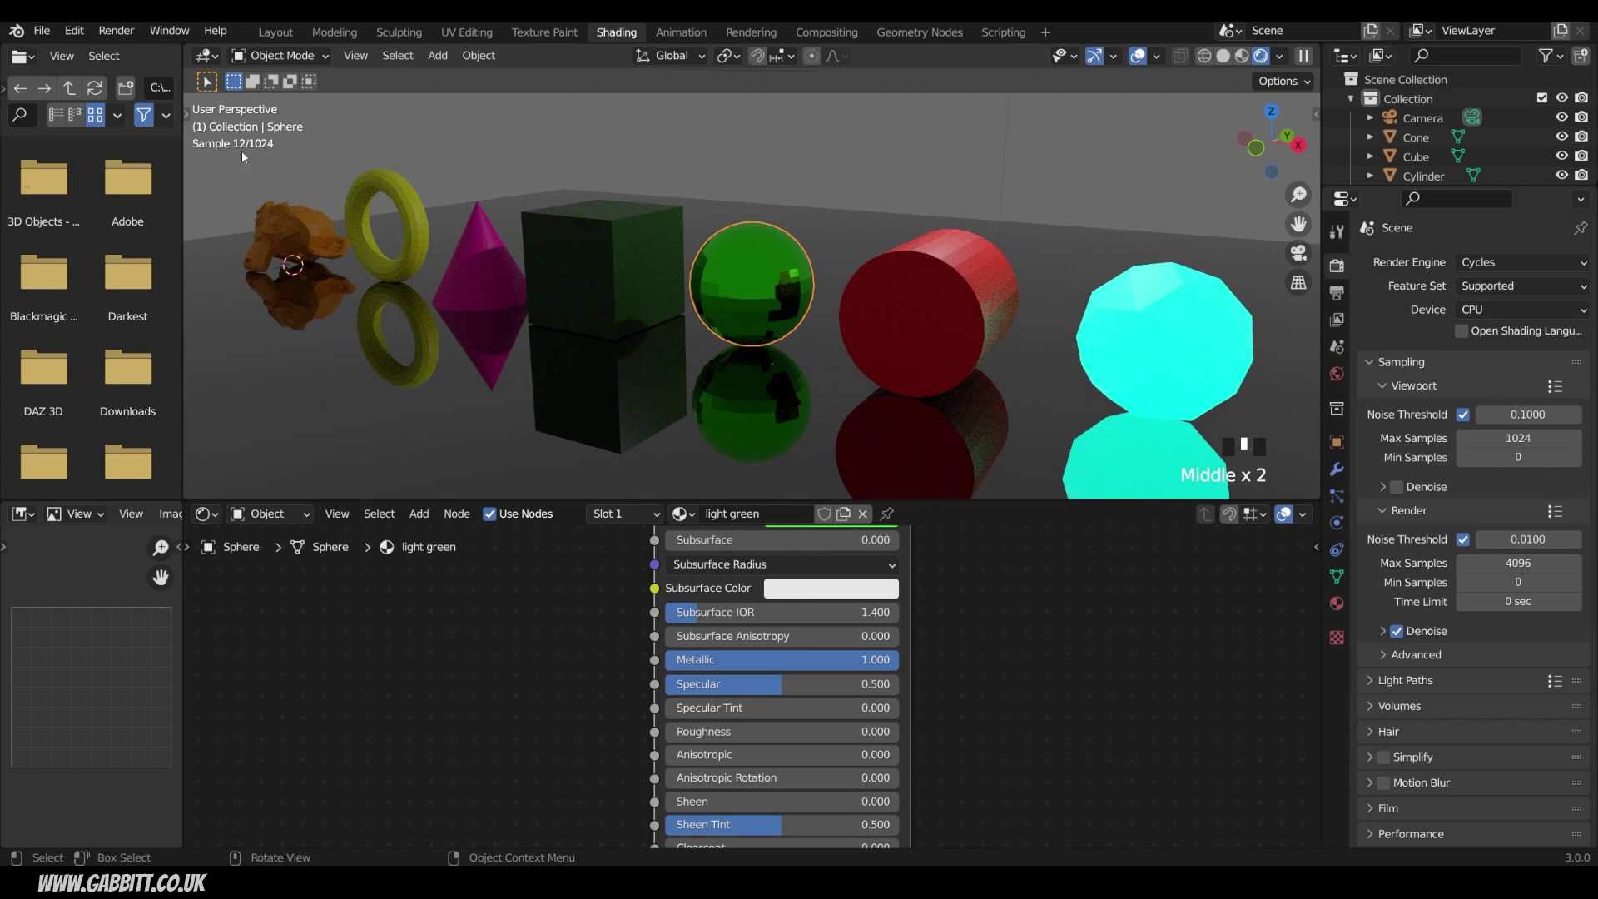
middle_drag(745, 247, 872, 281)
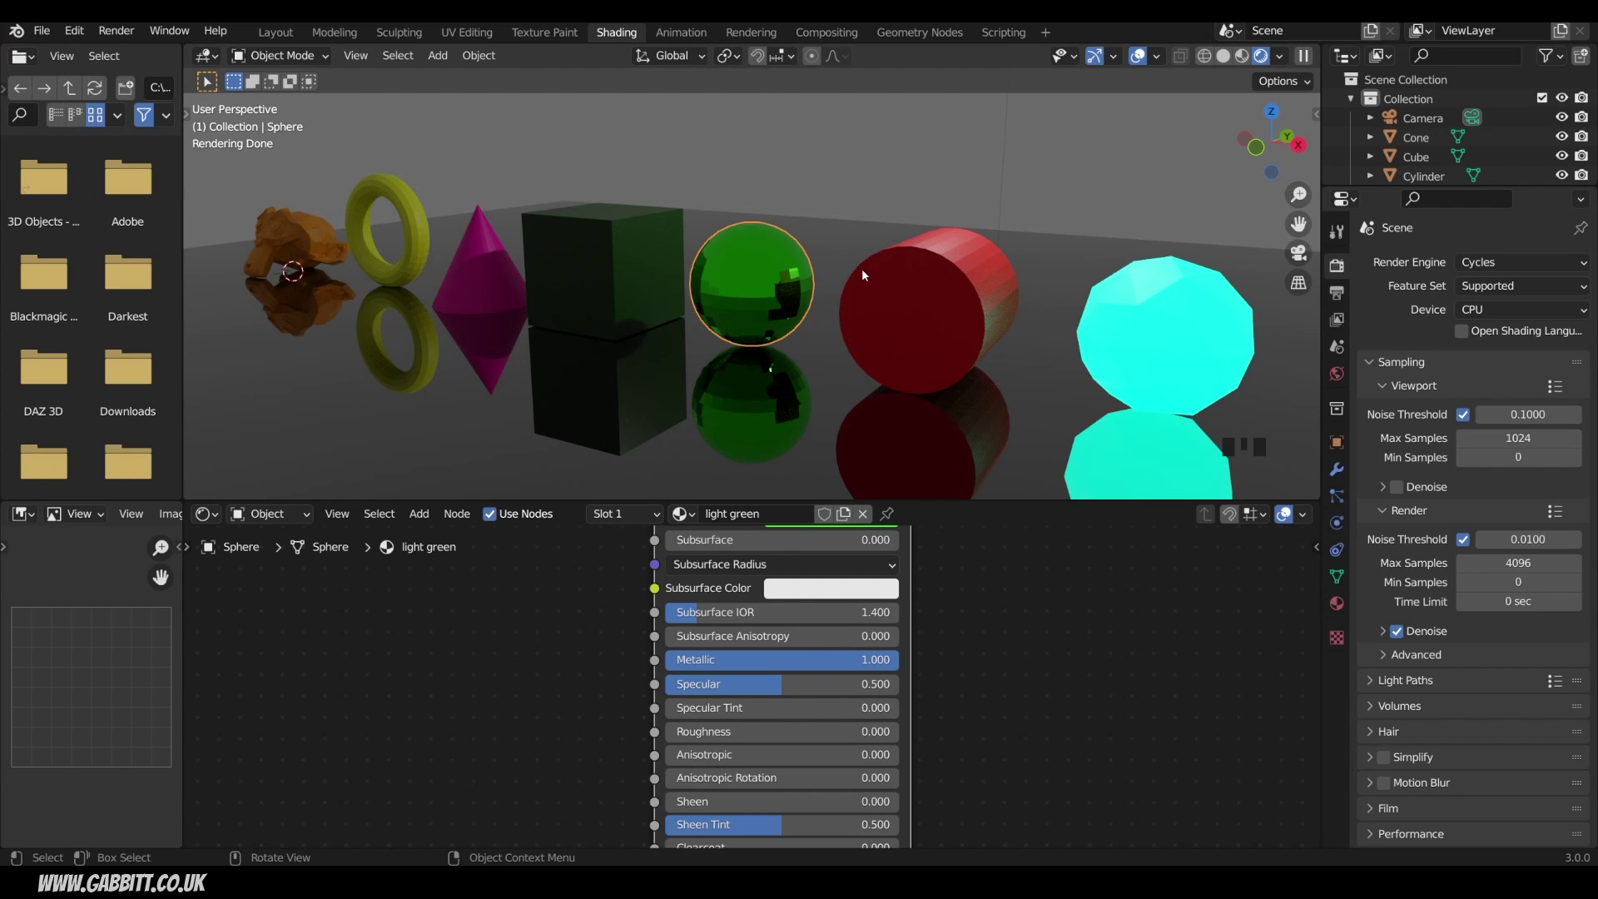
scroll(813, 319, up, 2)
mouse_move(831, 318)
middle_down()
mouse_move(778, 303)
mouse_move(909, 301)
mouse_move(913, 279)
mouse_move(870, 278)
mouse_move(830, 333)
mouse_move(846, 323)
middle_up()
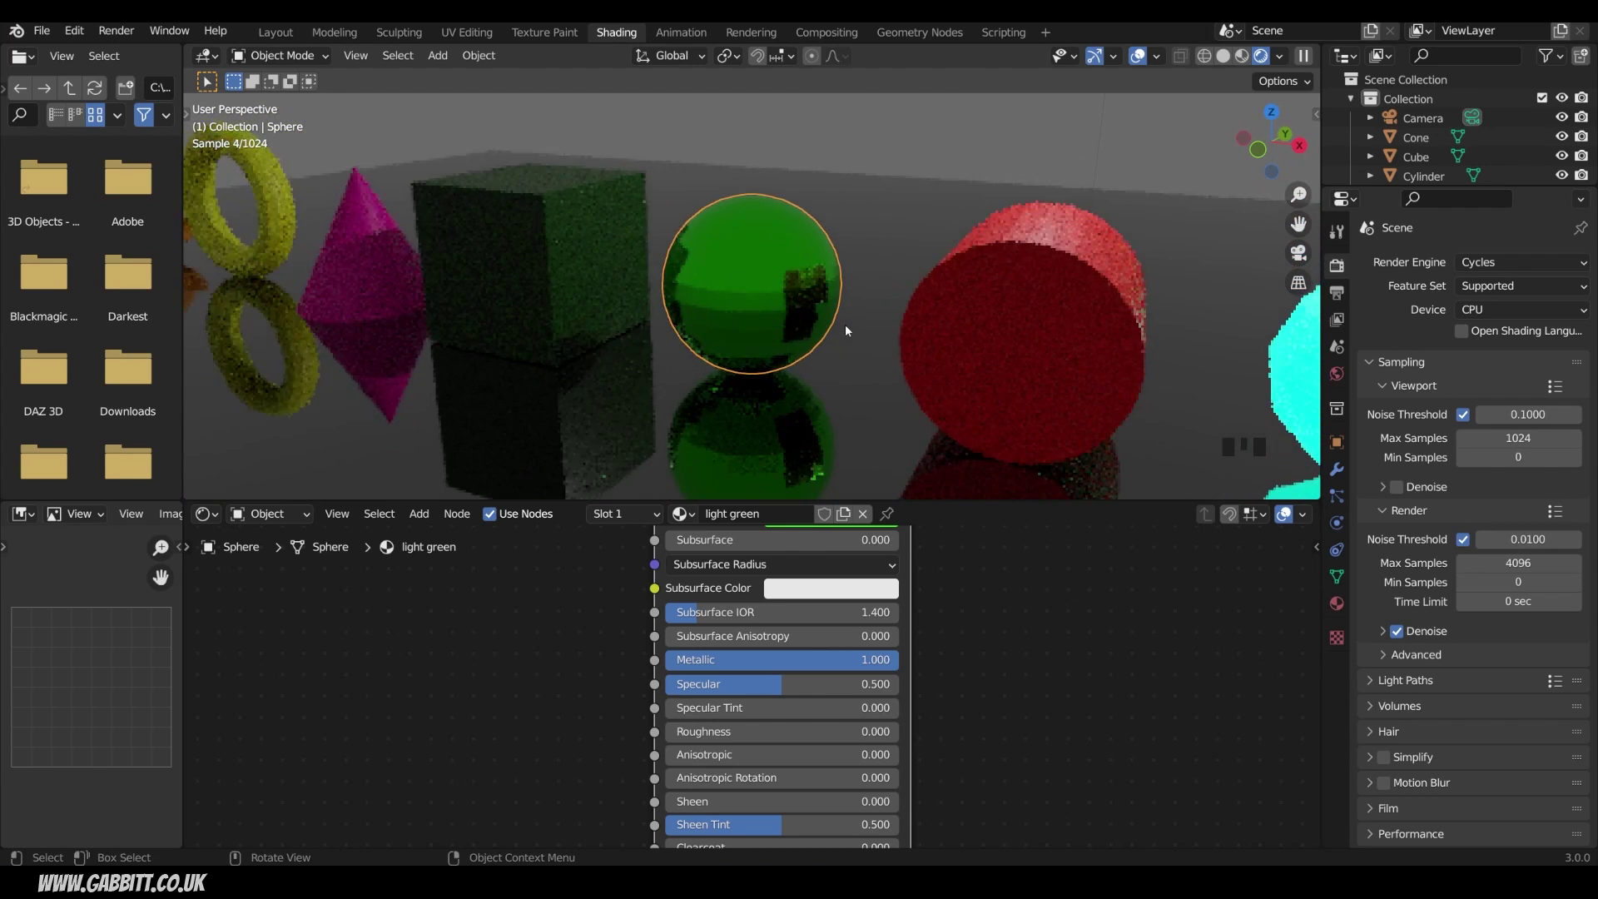
scroll(787, 393, down, 1)
scroll(790, 394, down, 1)
middle_drag(790, 394, 914, 366)
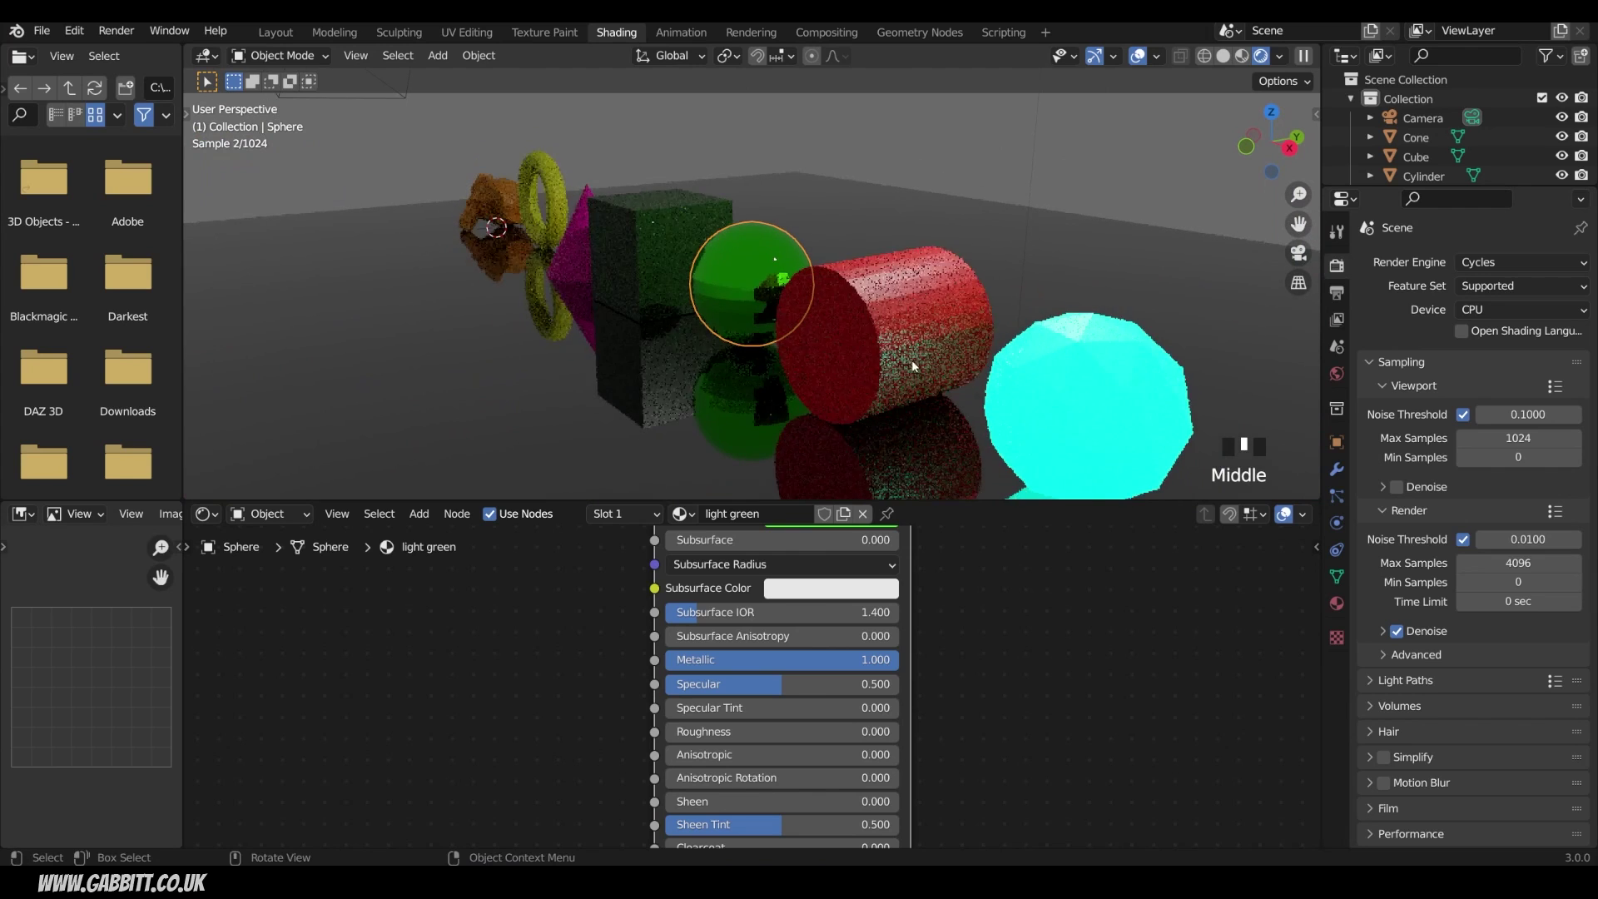
Select the icosphere and raise its material's Emission Strength to 241.5.
click(1131, 386)
scroll(991, 748, down, 1)
scroll(990, 754, down, 1)
middle_drag(991, 755, 966, 575)
drag(770, 754, 883, 754)
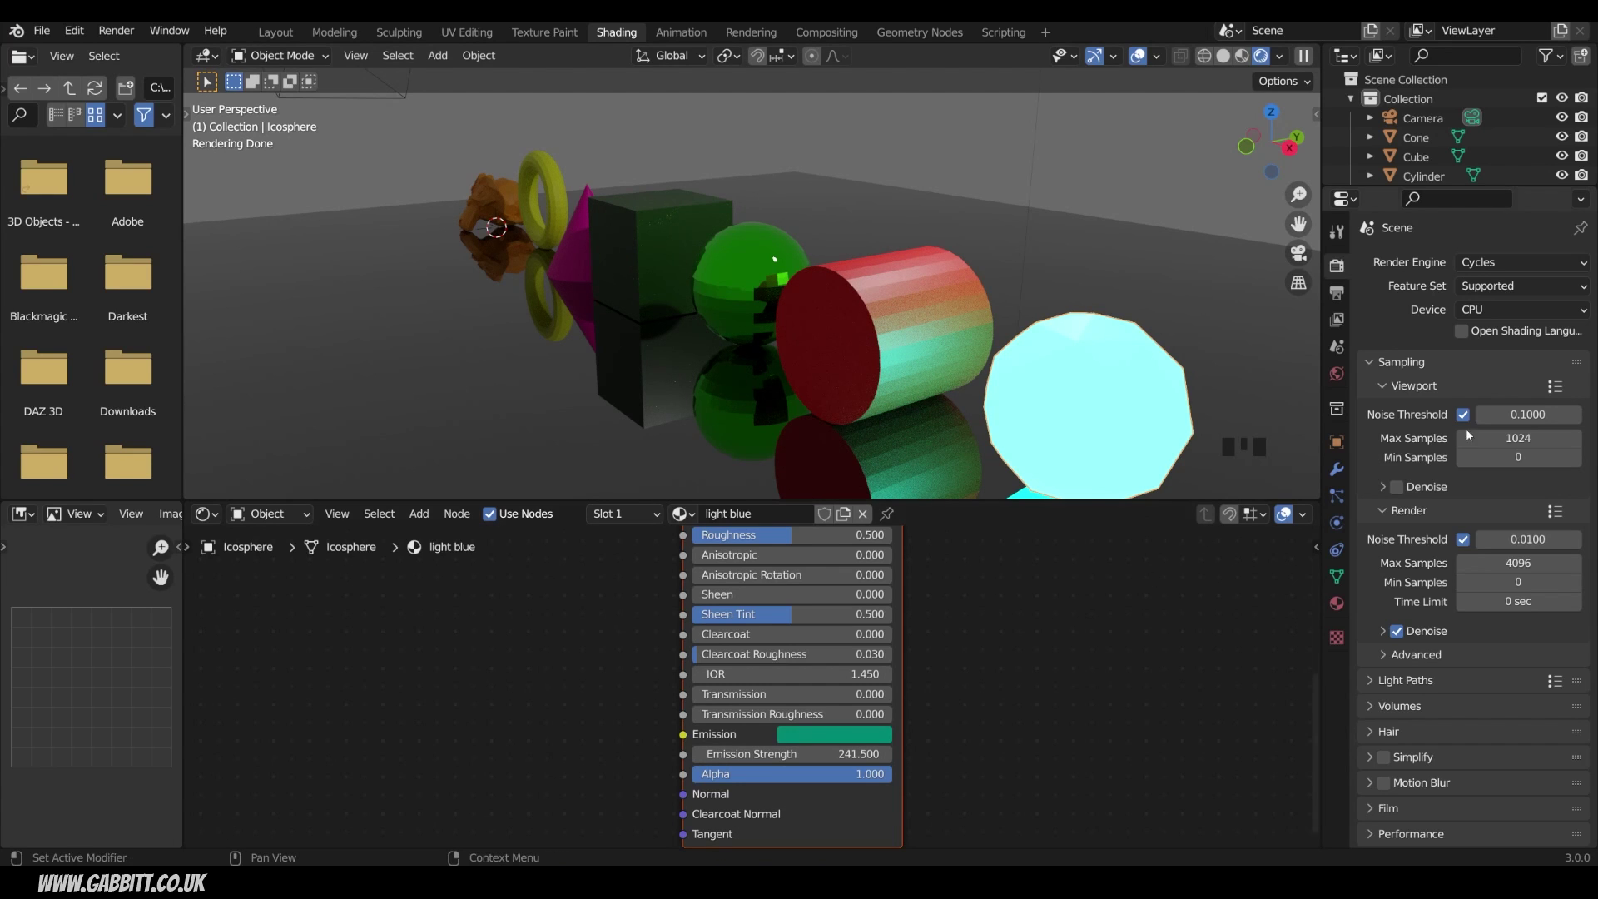
Compare the glowing icosphere and its neighbours in Material Preview and Rendered shading, from several angles and through the camera.
middle_drag(782, 297, 1061, 210)
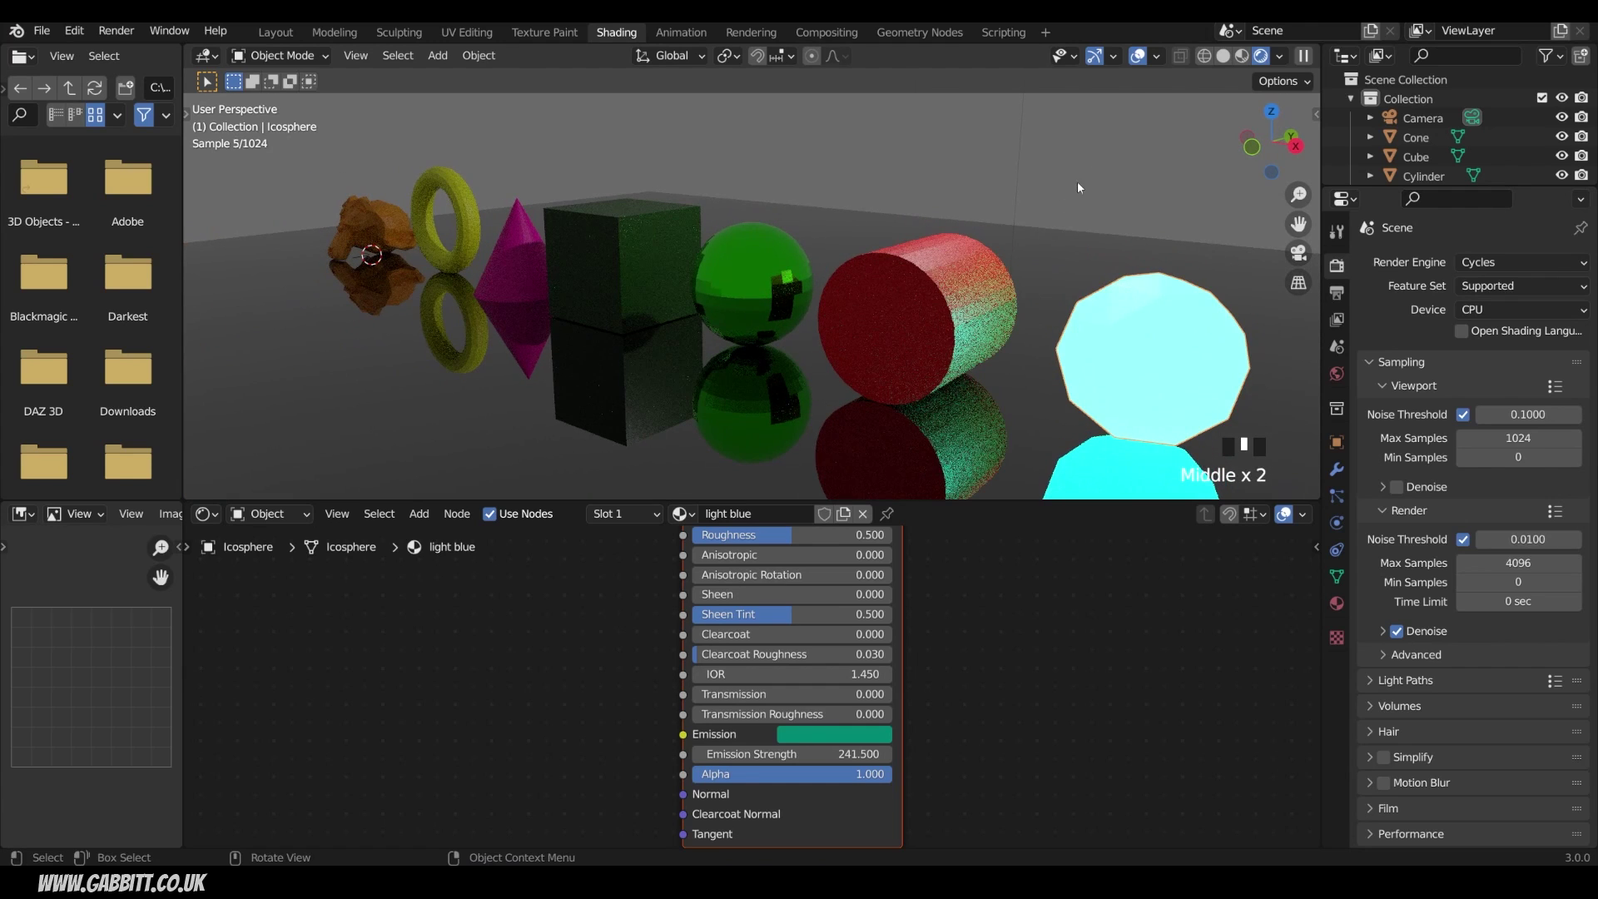
click(1242, 56)
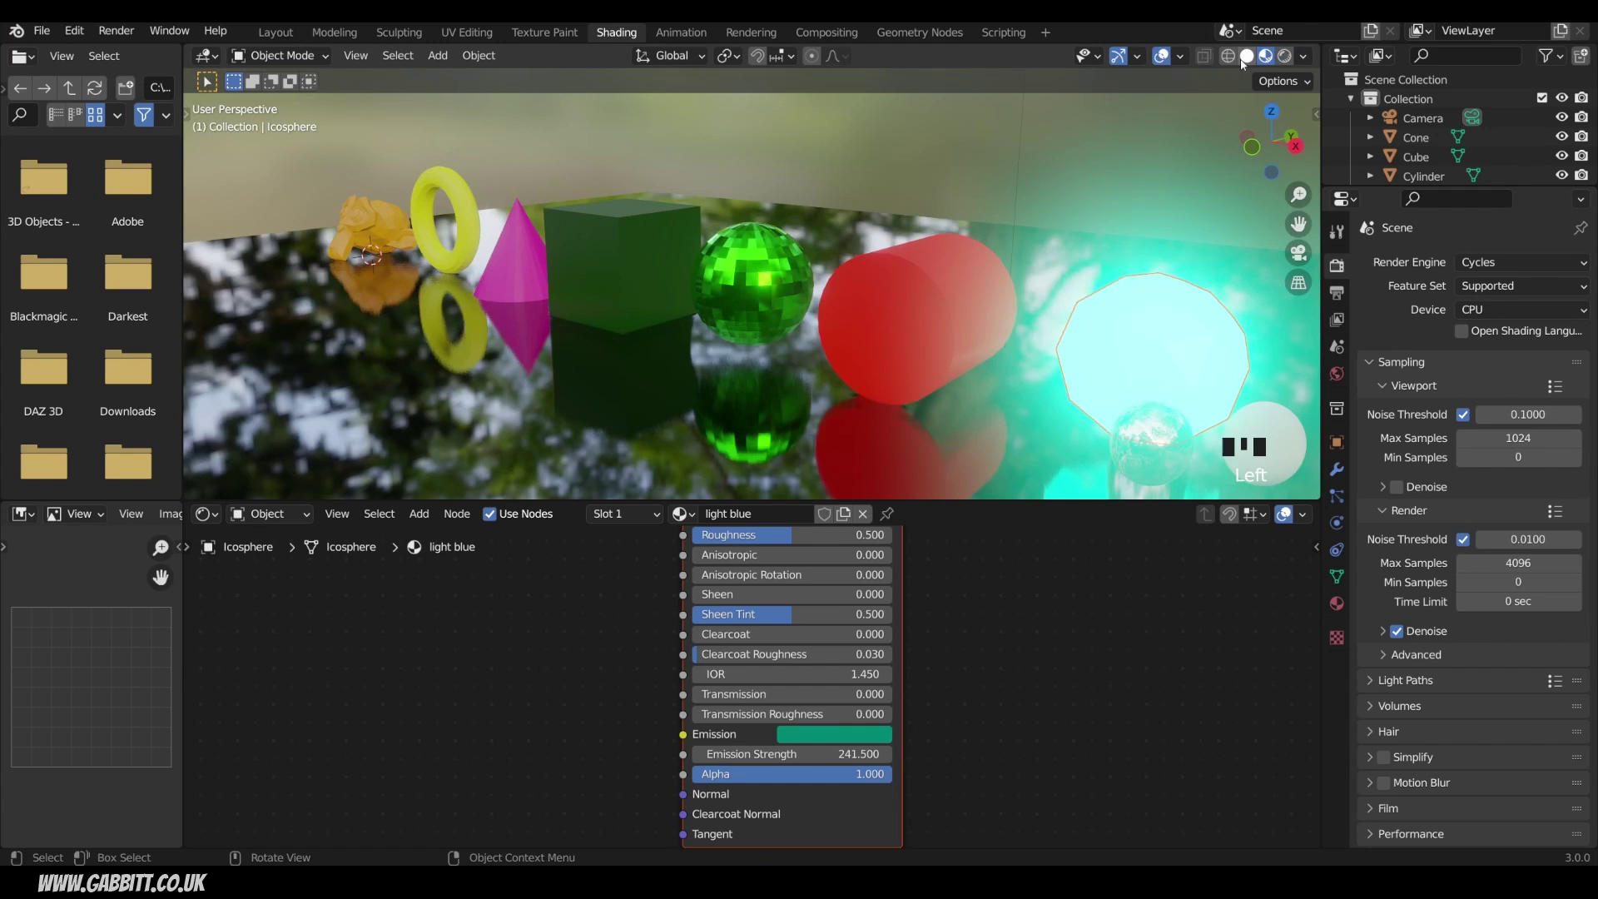
click(1285, 56)
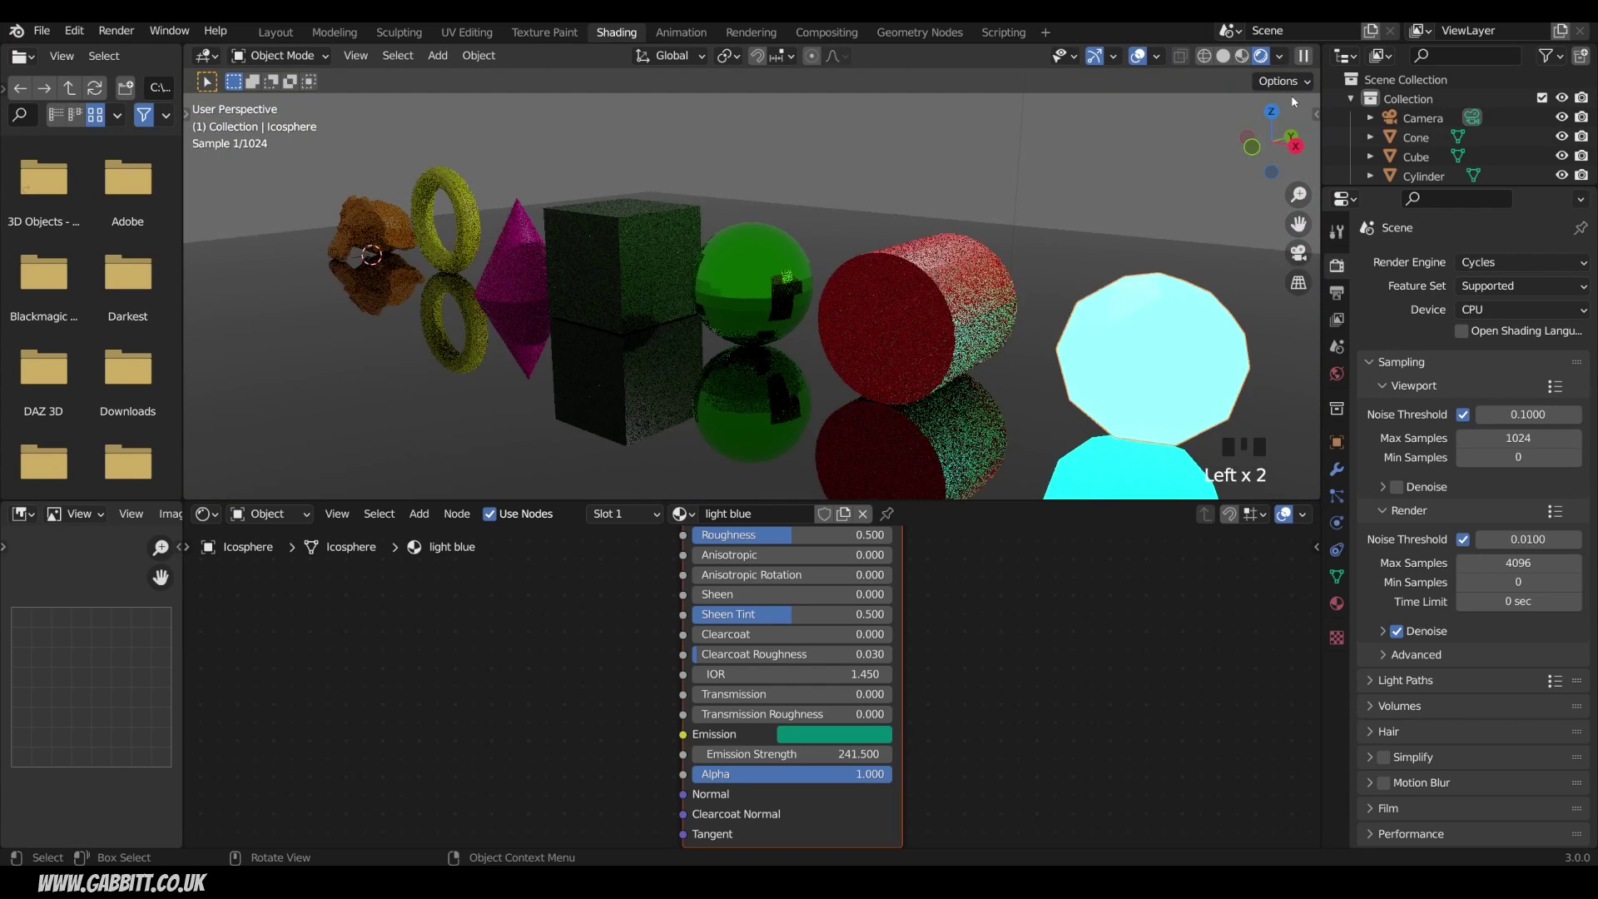
middle_drag(870, 297, 911, 267)
middle_drag(1027, 267, 966, 275)
key(KP_0)
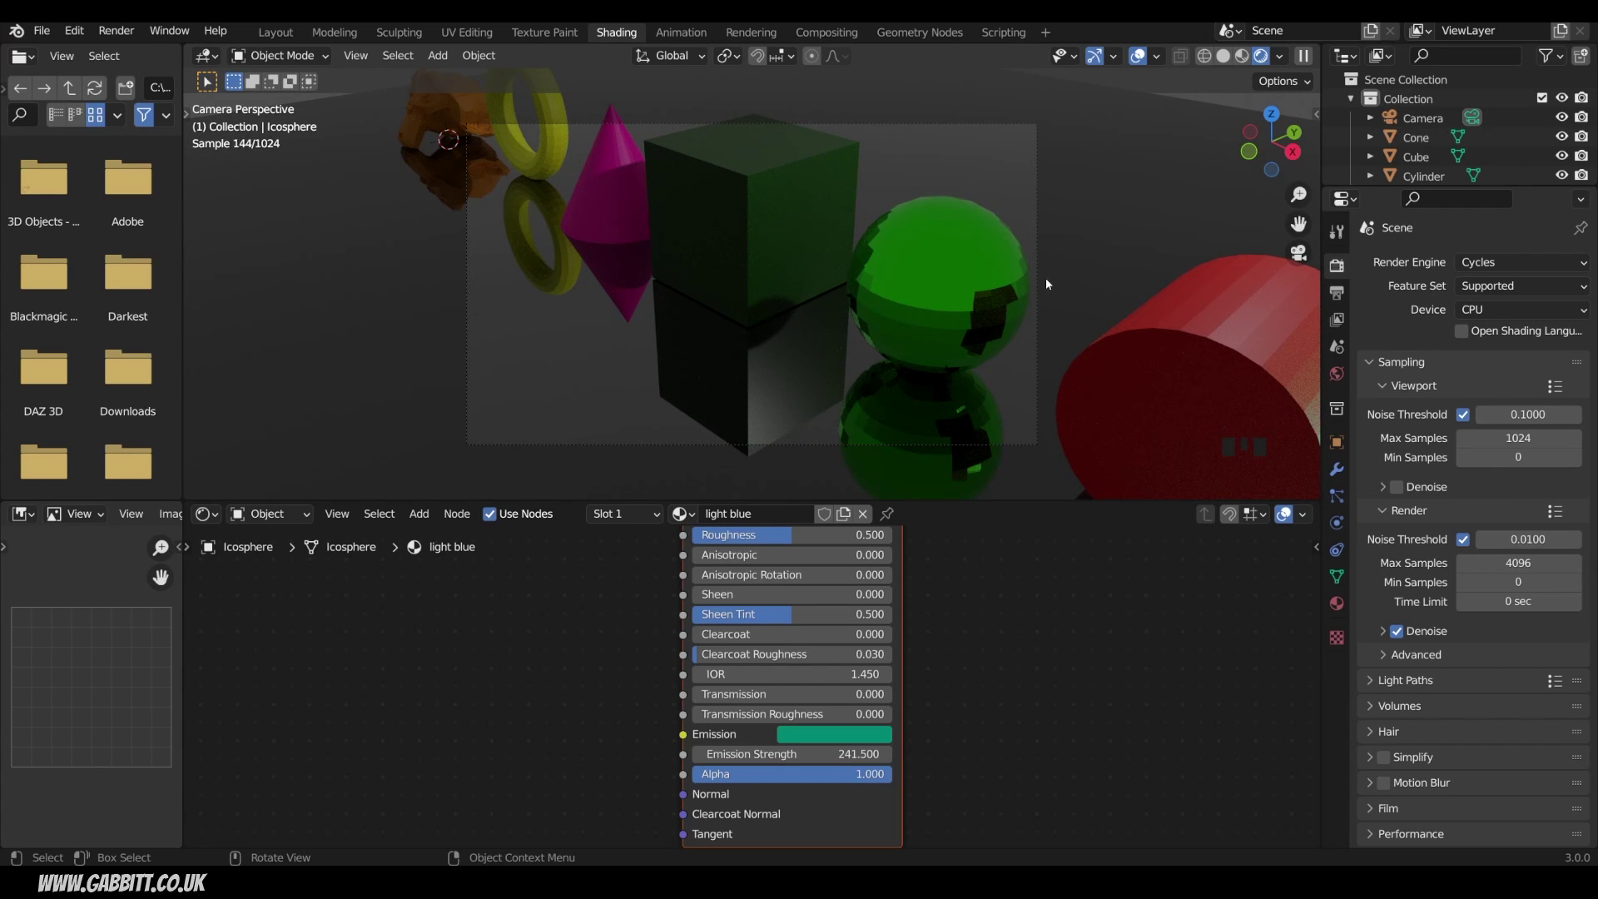
Switch the render engine to Eevee to compare the camera view, and return it to Cycles.
click(1502, 263)
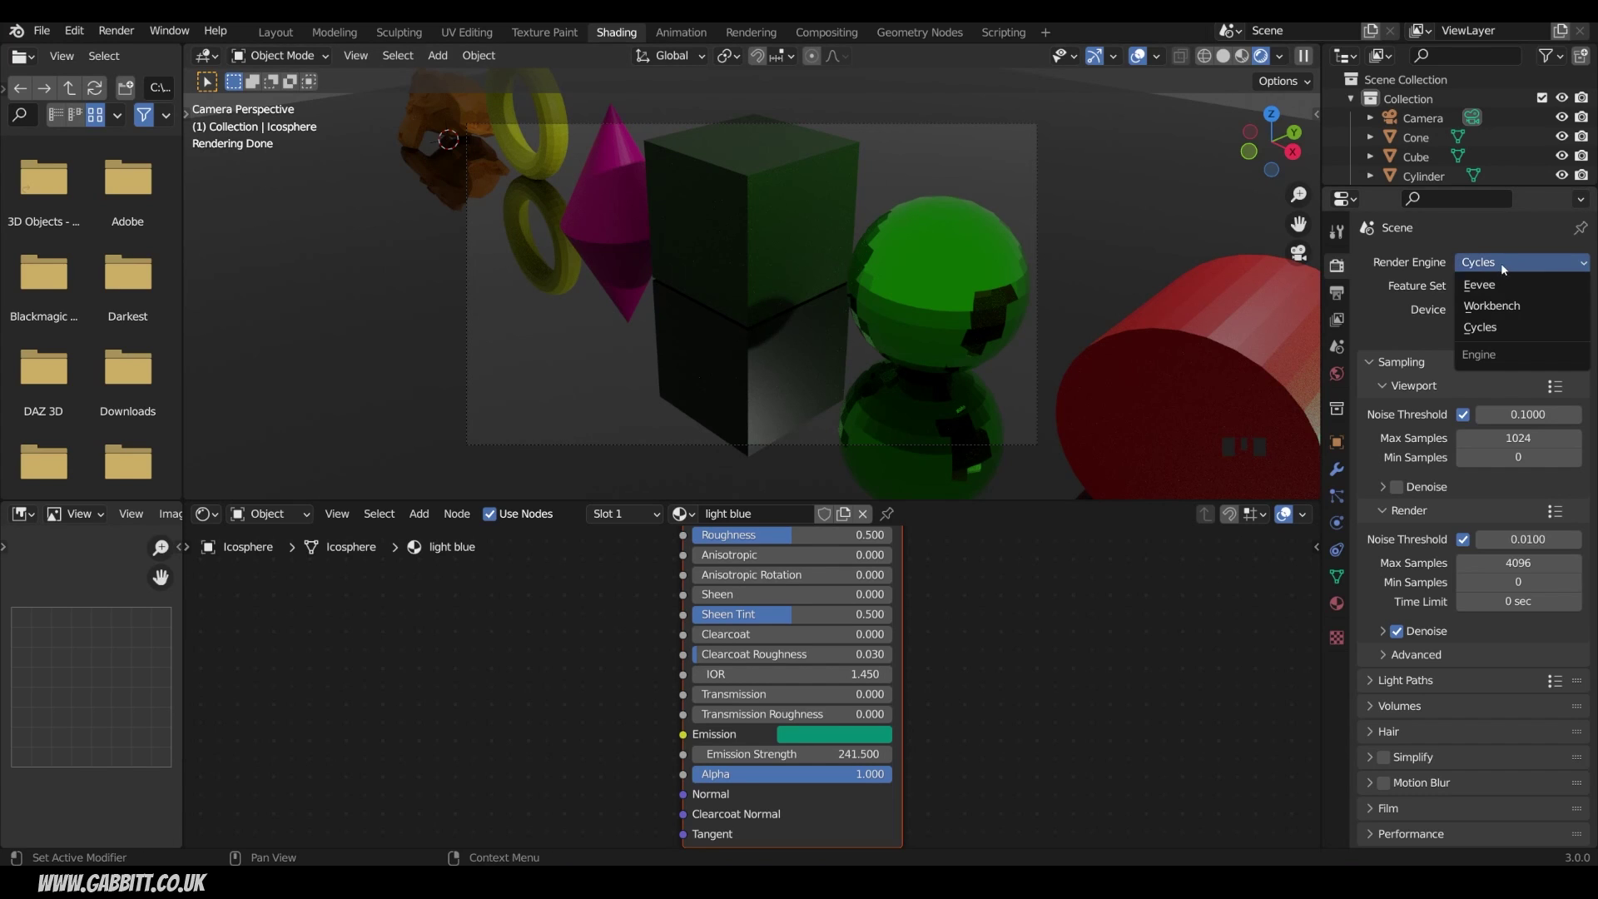
click(1481, 282)
click(1496, 264)
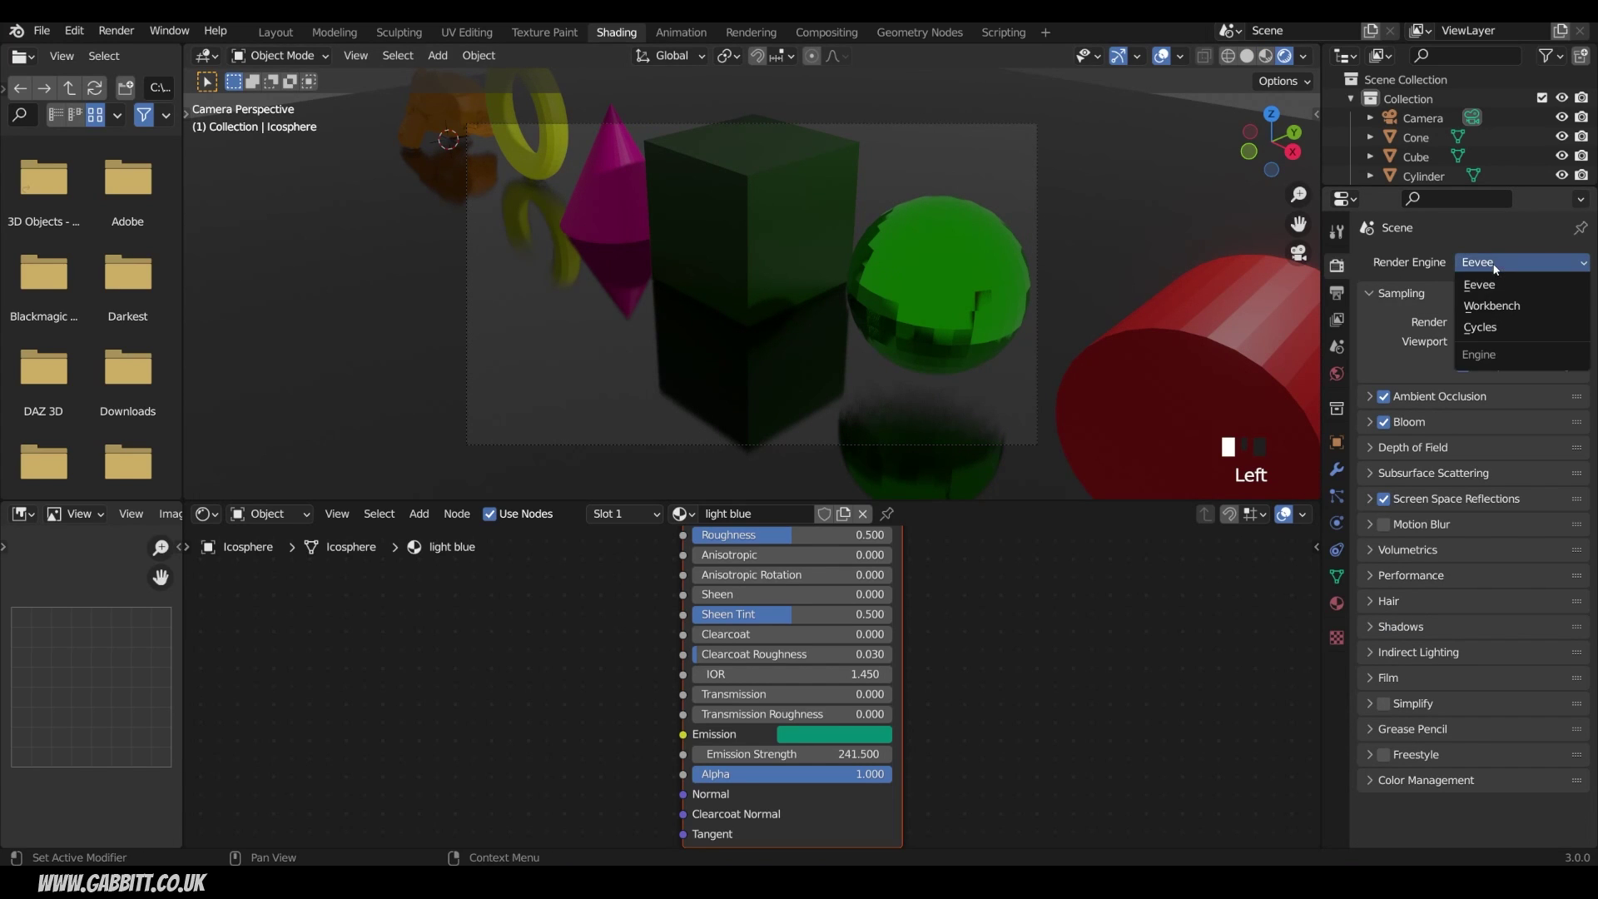
click(1490, 328)
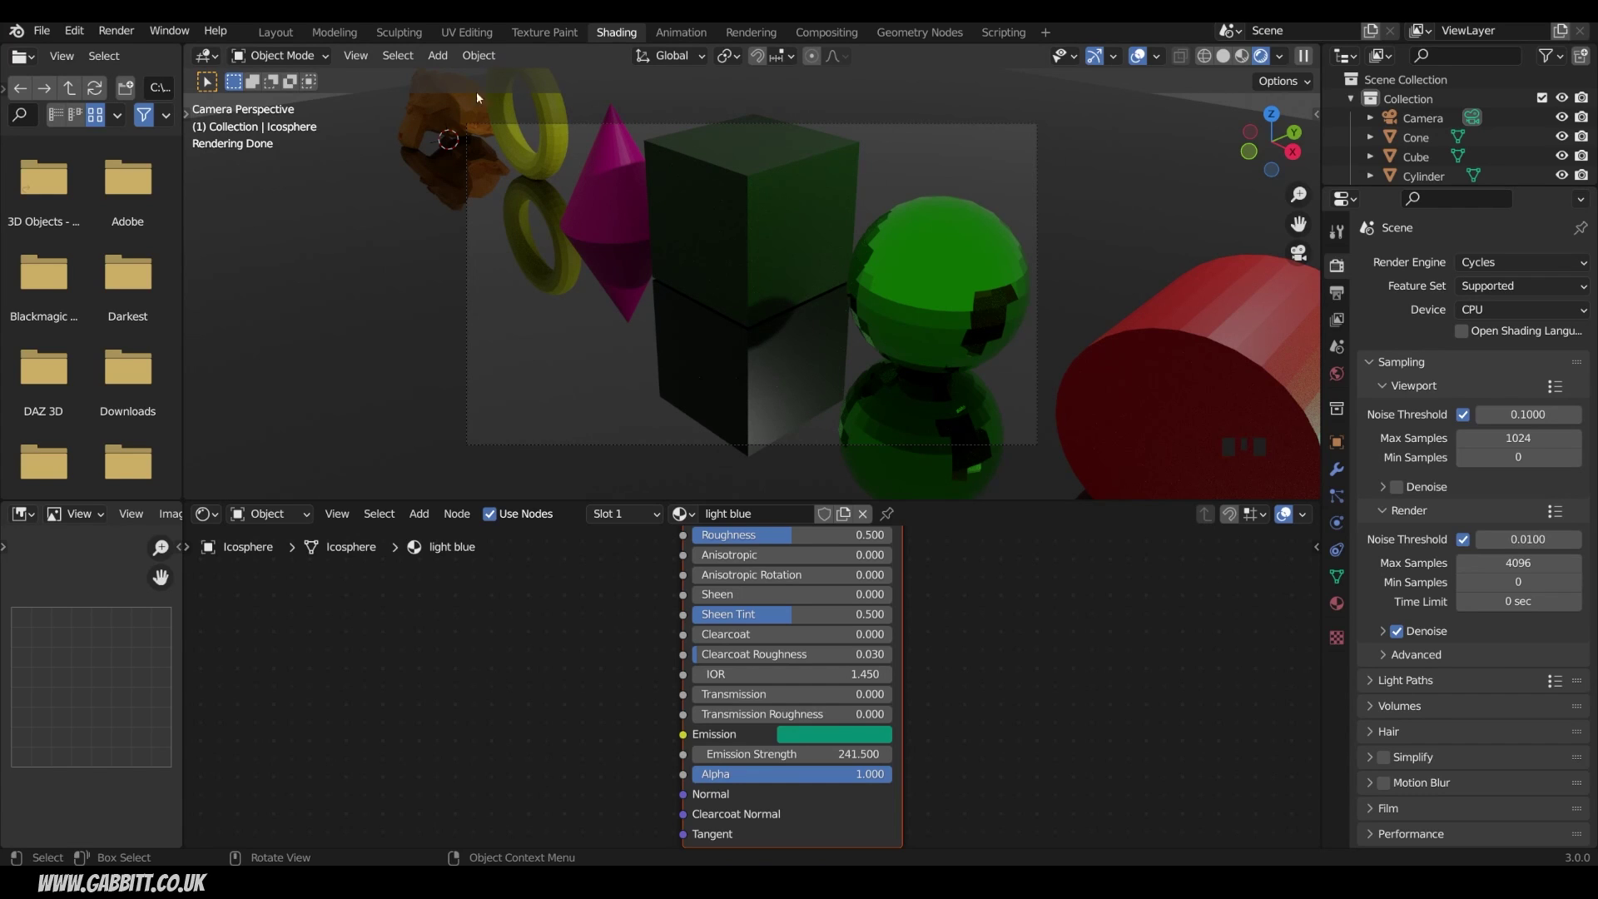
In the Layout workspace with Material Preview shading, move the camera to about X 11.3, Y -8, Z 6.9 m and look through it.
click(283, 33)
click(1265, 56)
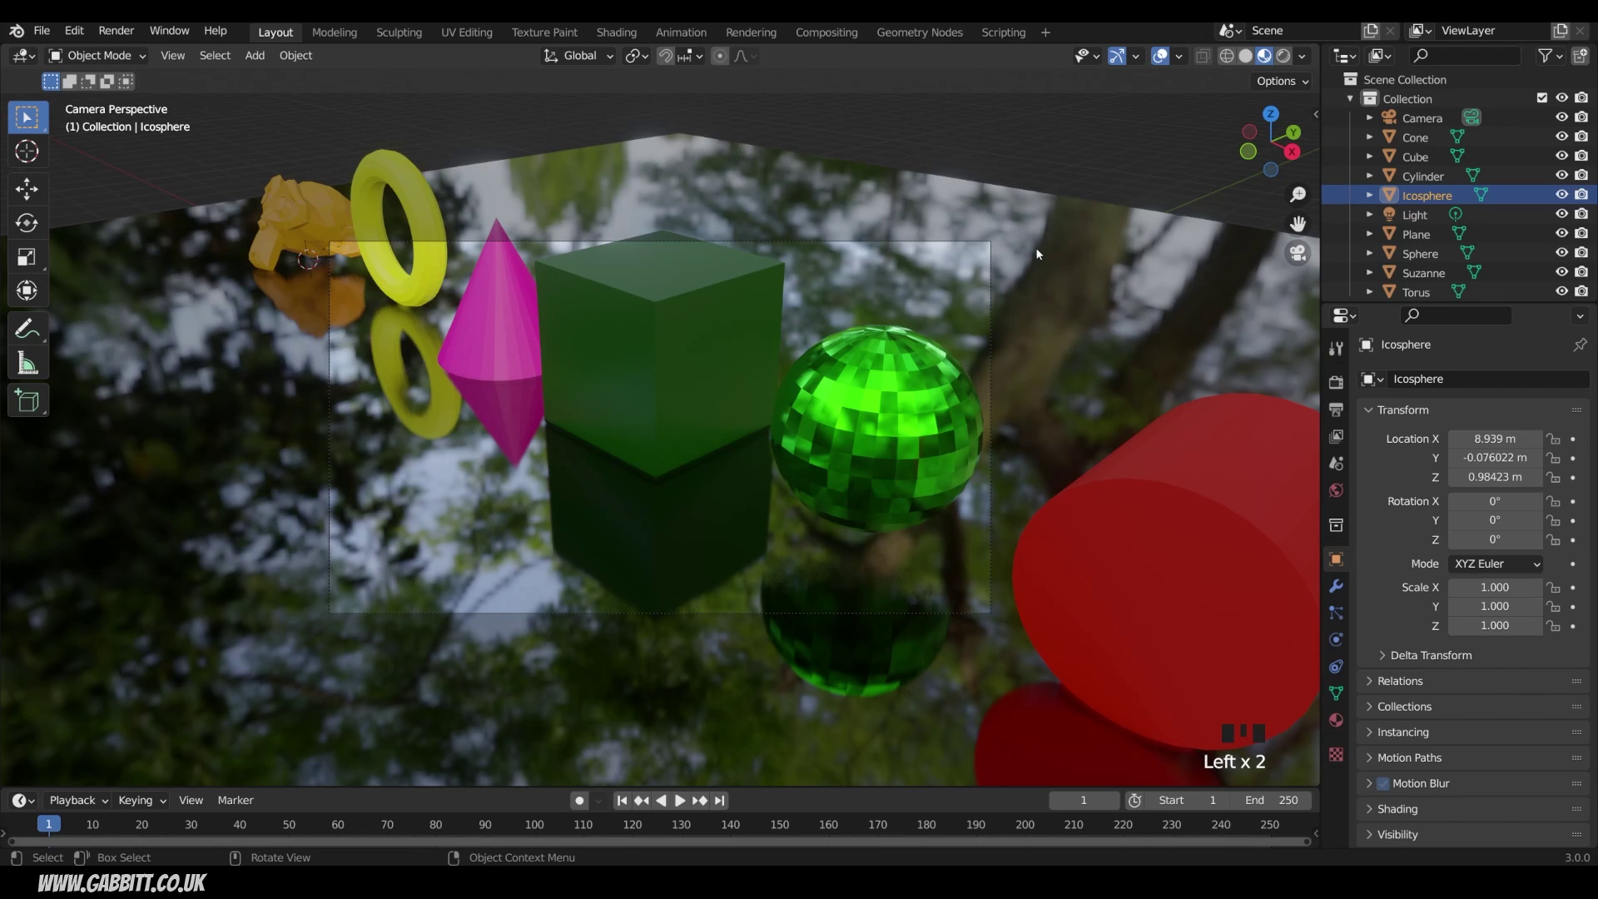
key(KP_0)
middle_drag(1022, 257, 1024, 309)
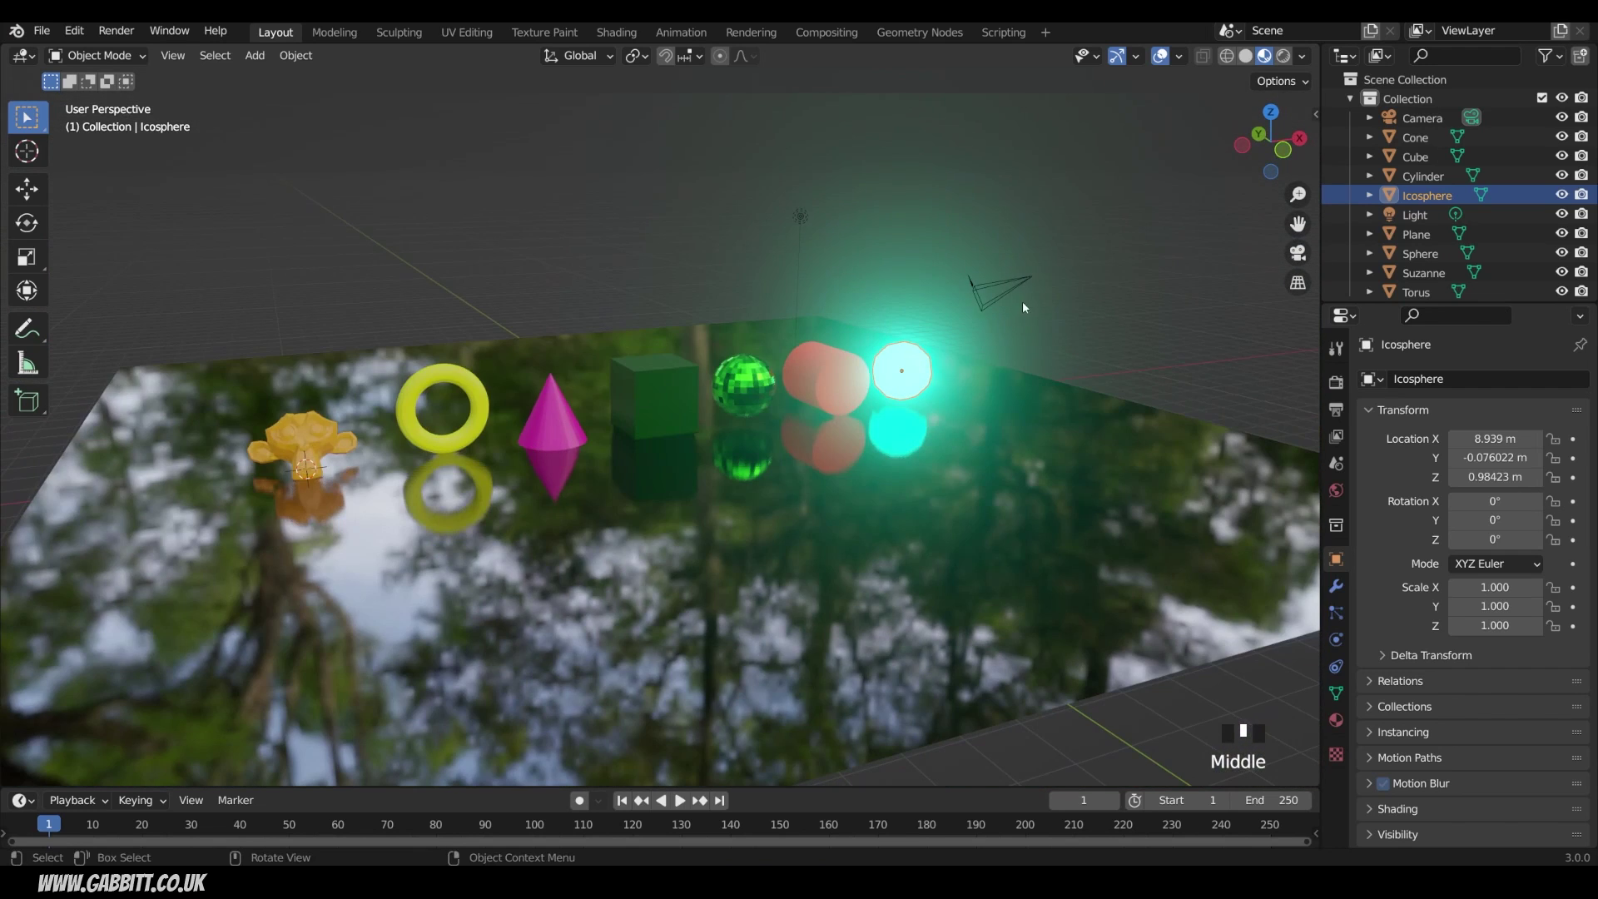
click(1041, 287)
key(g)
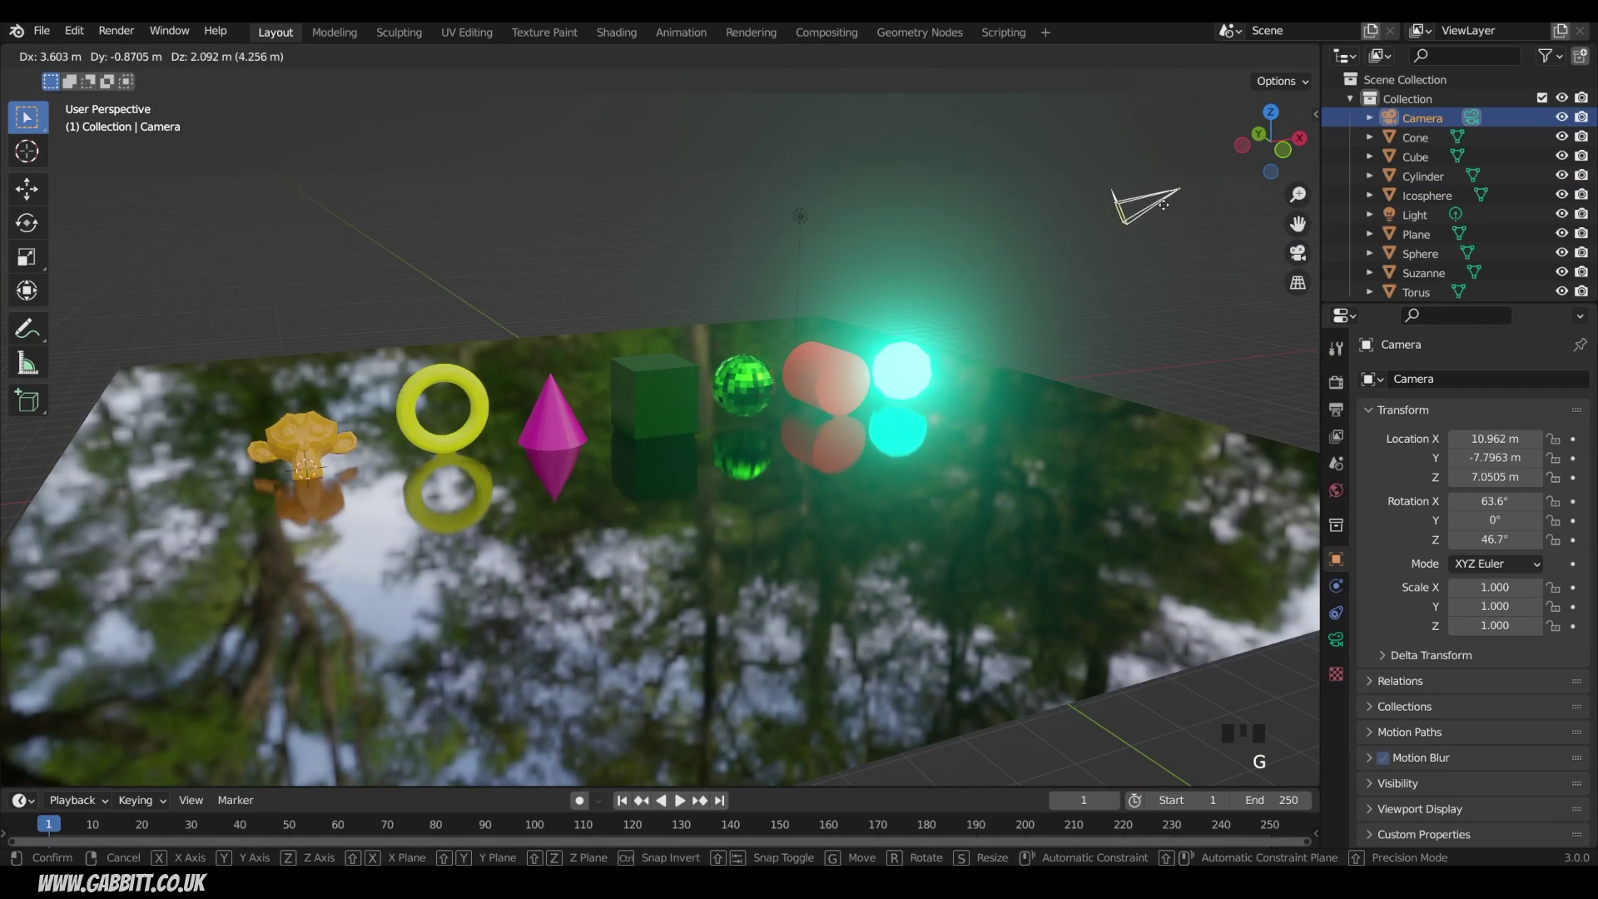
click(1177, 215)
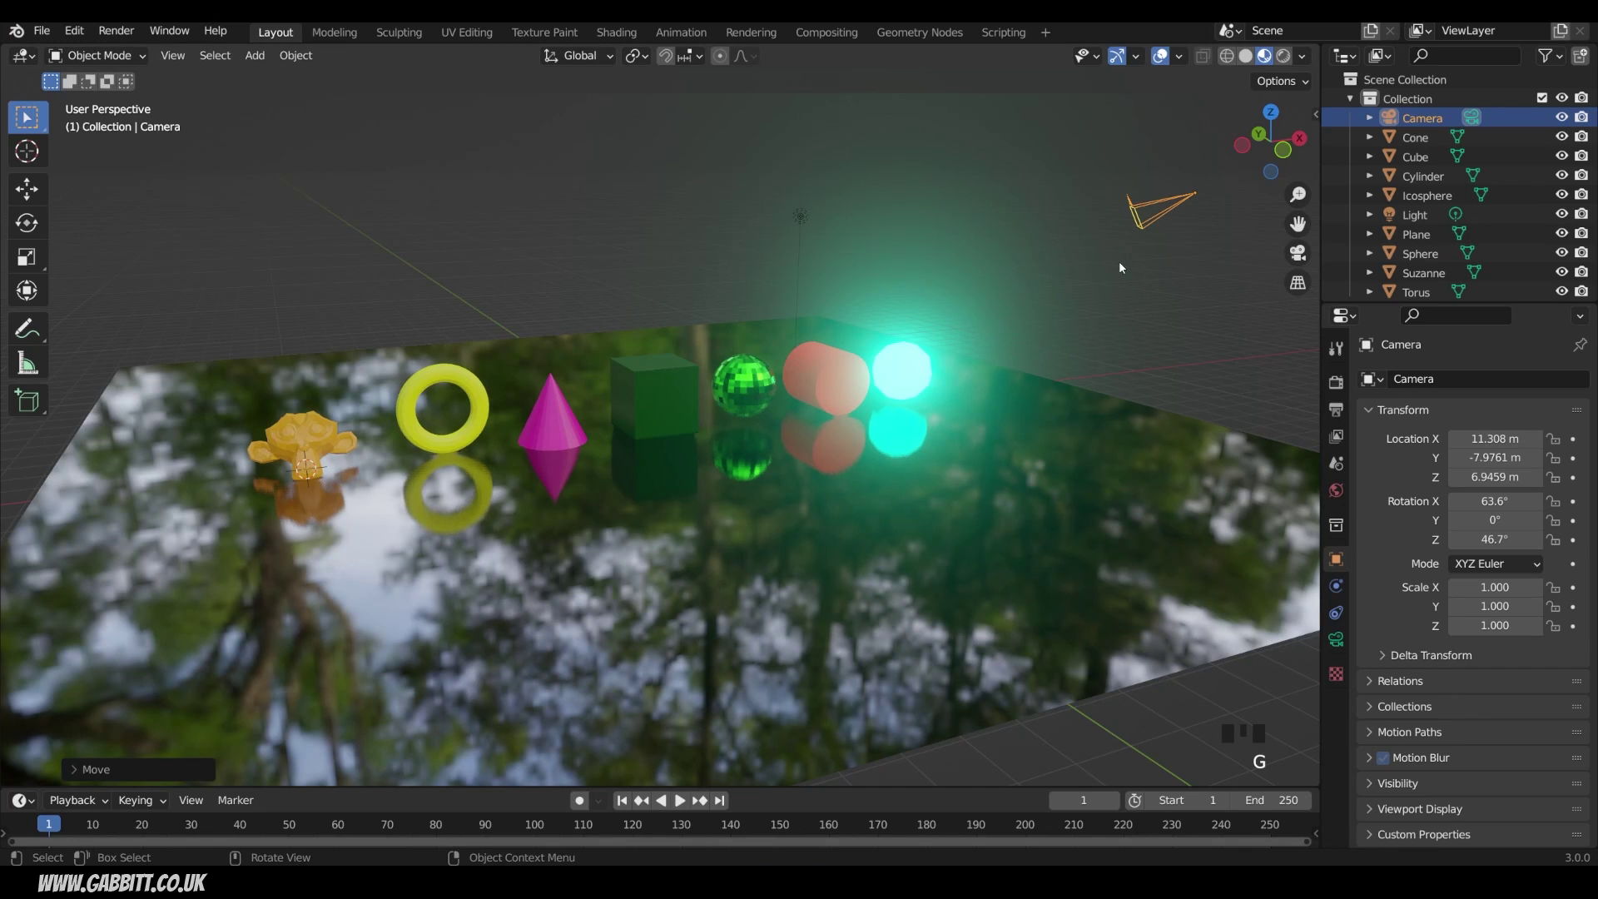
key(KP_0)
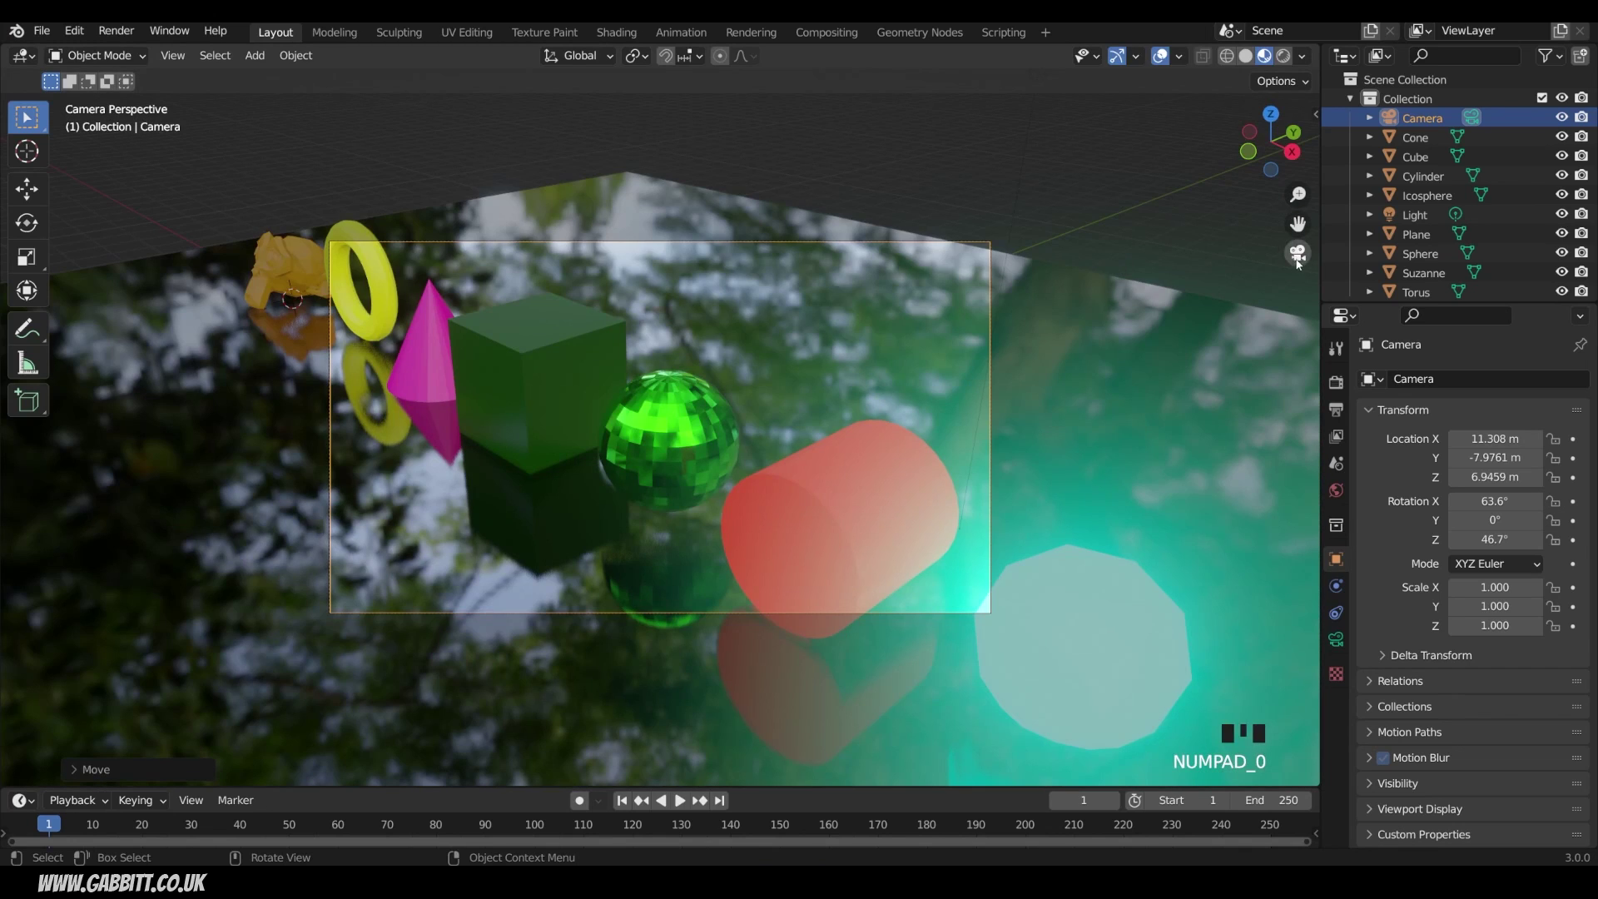
Lock the camera to the view and pull it back so the whole row of objects fits inside the camera frame.
key(n)
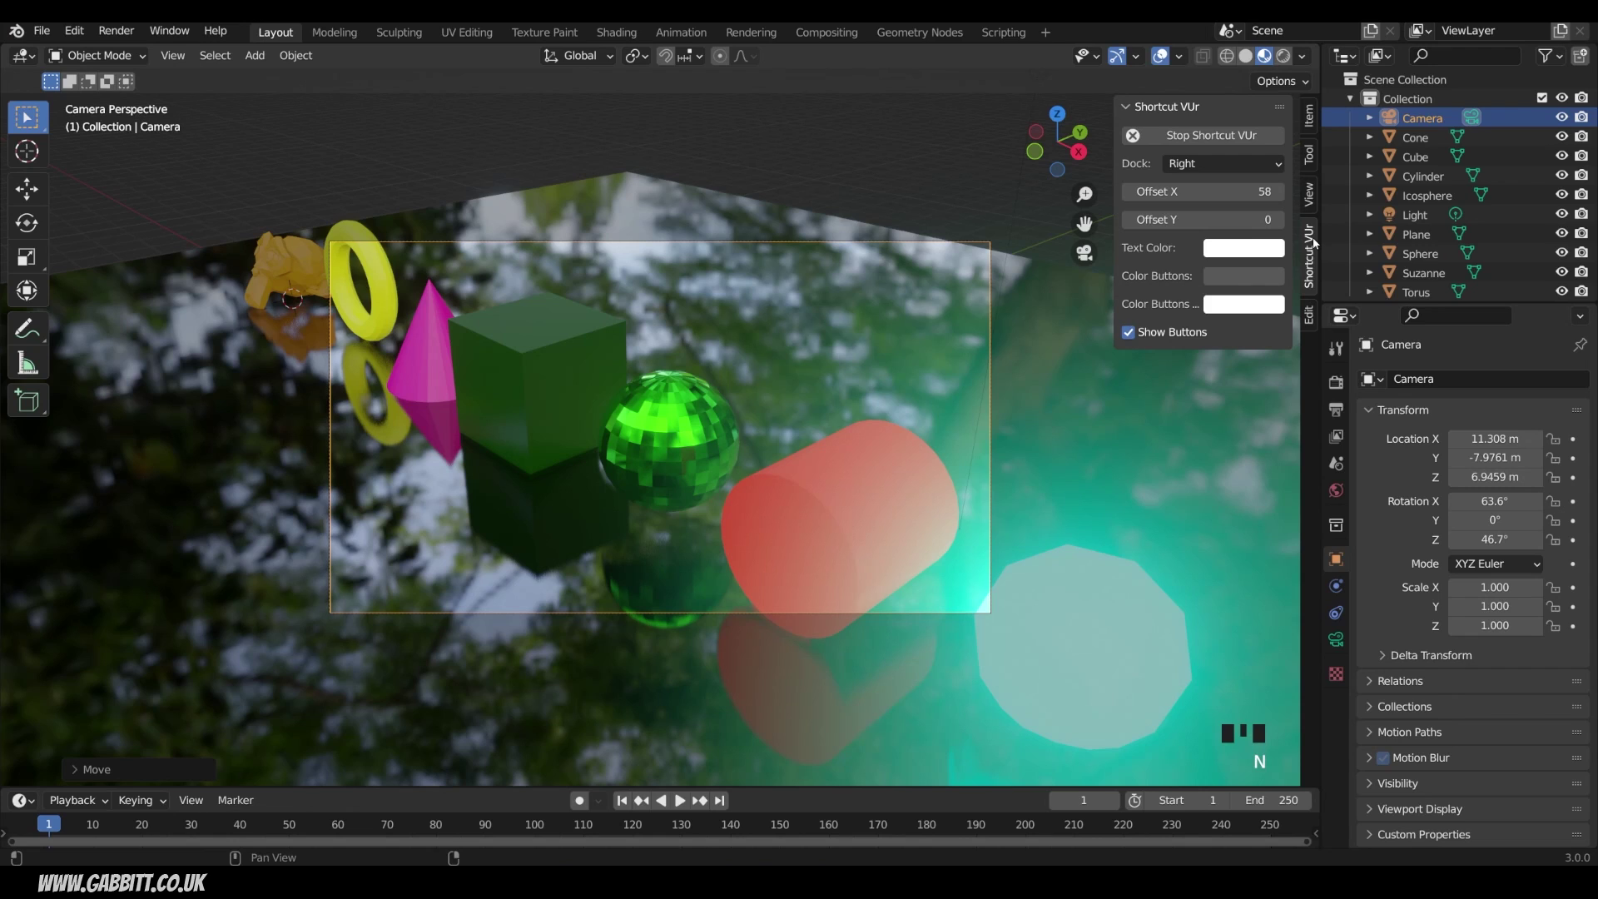
click(1310, 193)
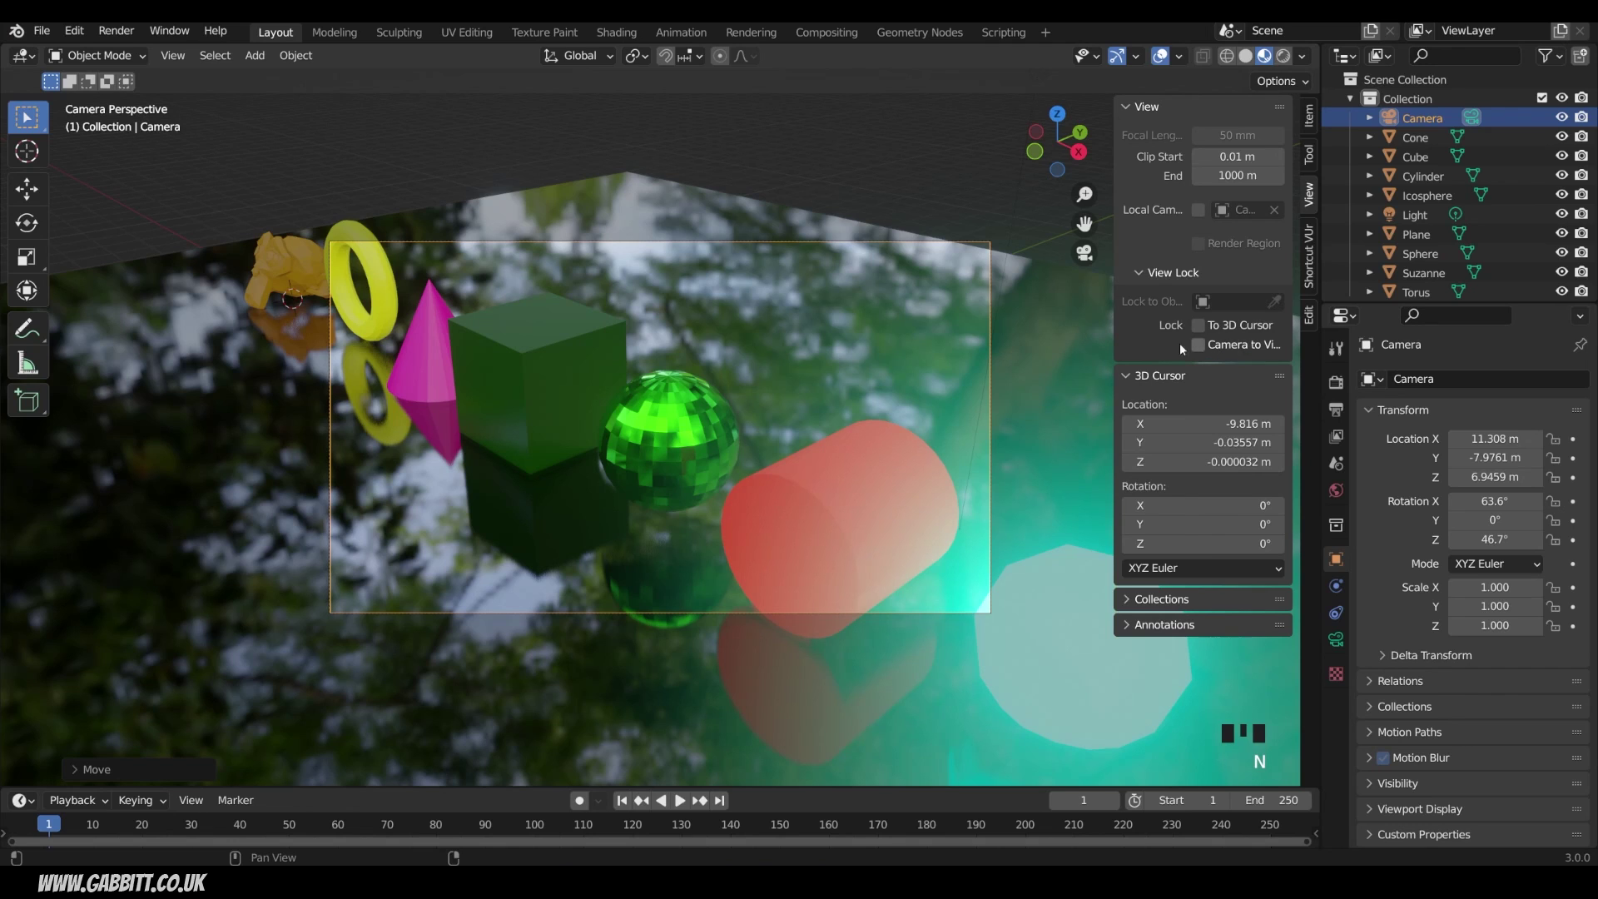
drag(1116, 333, 1053, 333)
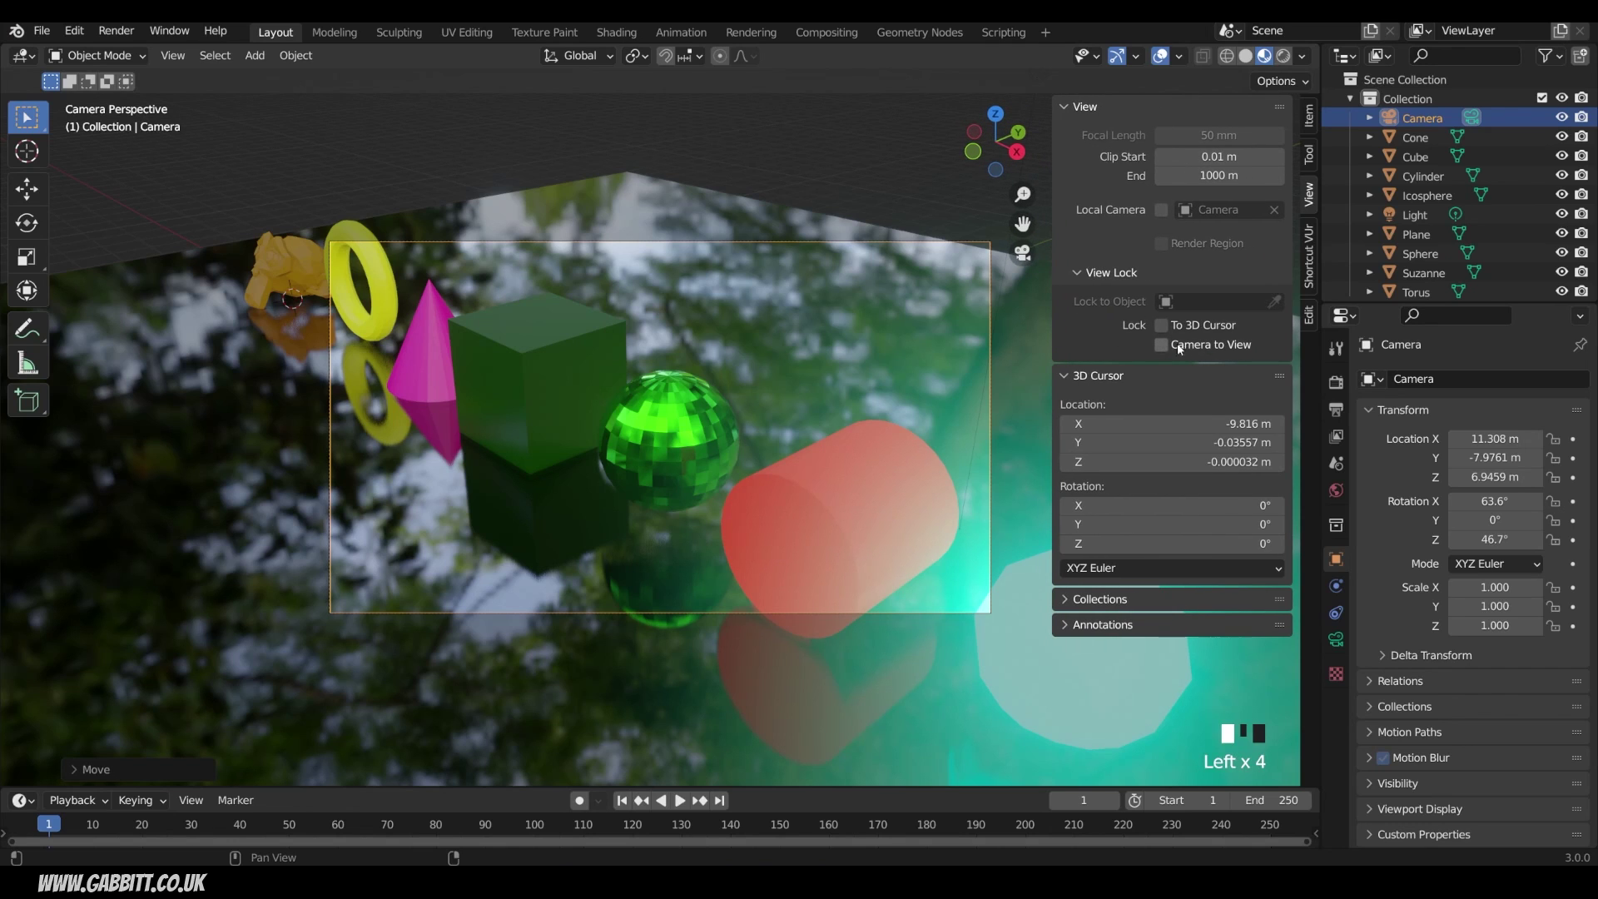
click(1162, 344)
middle_drag(840, 400, 785, 402)
scroll(851, 393, down, 4)
scroll(757, 401, down, 2)
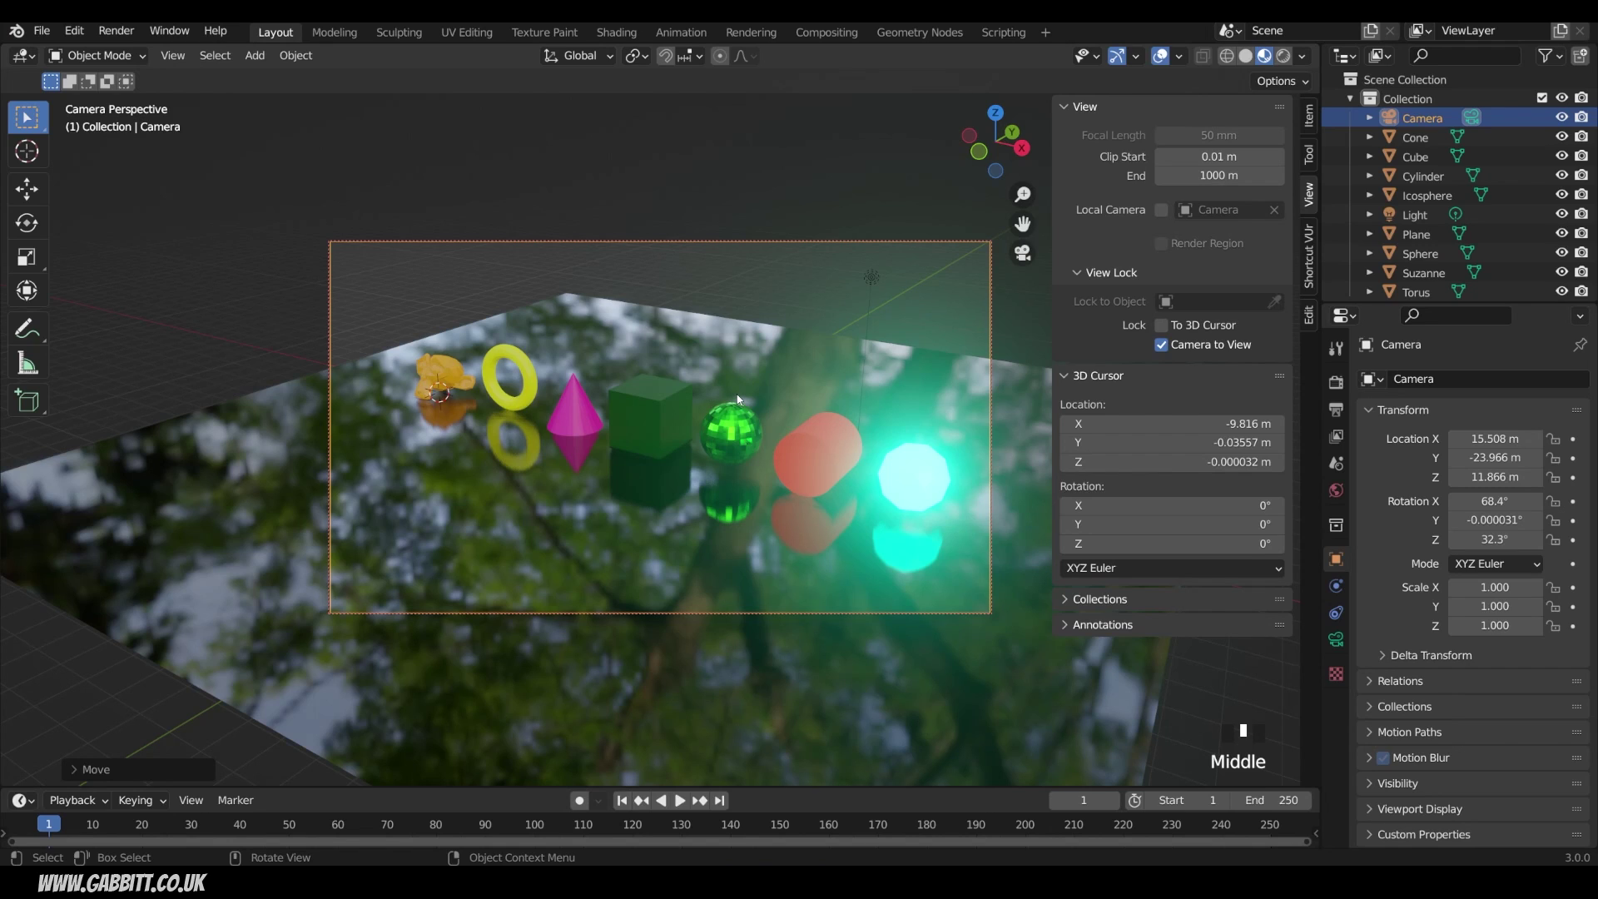
From the top view, move the icosphere behind the gap between cube and sphere, and move and rotate Suzanne behind the cube.
key(KP_0)
key(KP_7)
click(946, 462)
key(g)
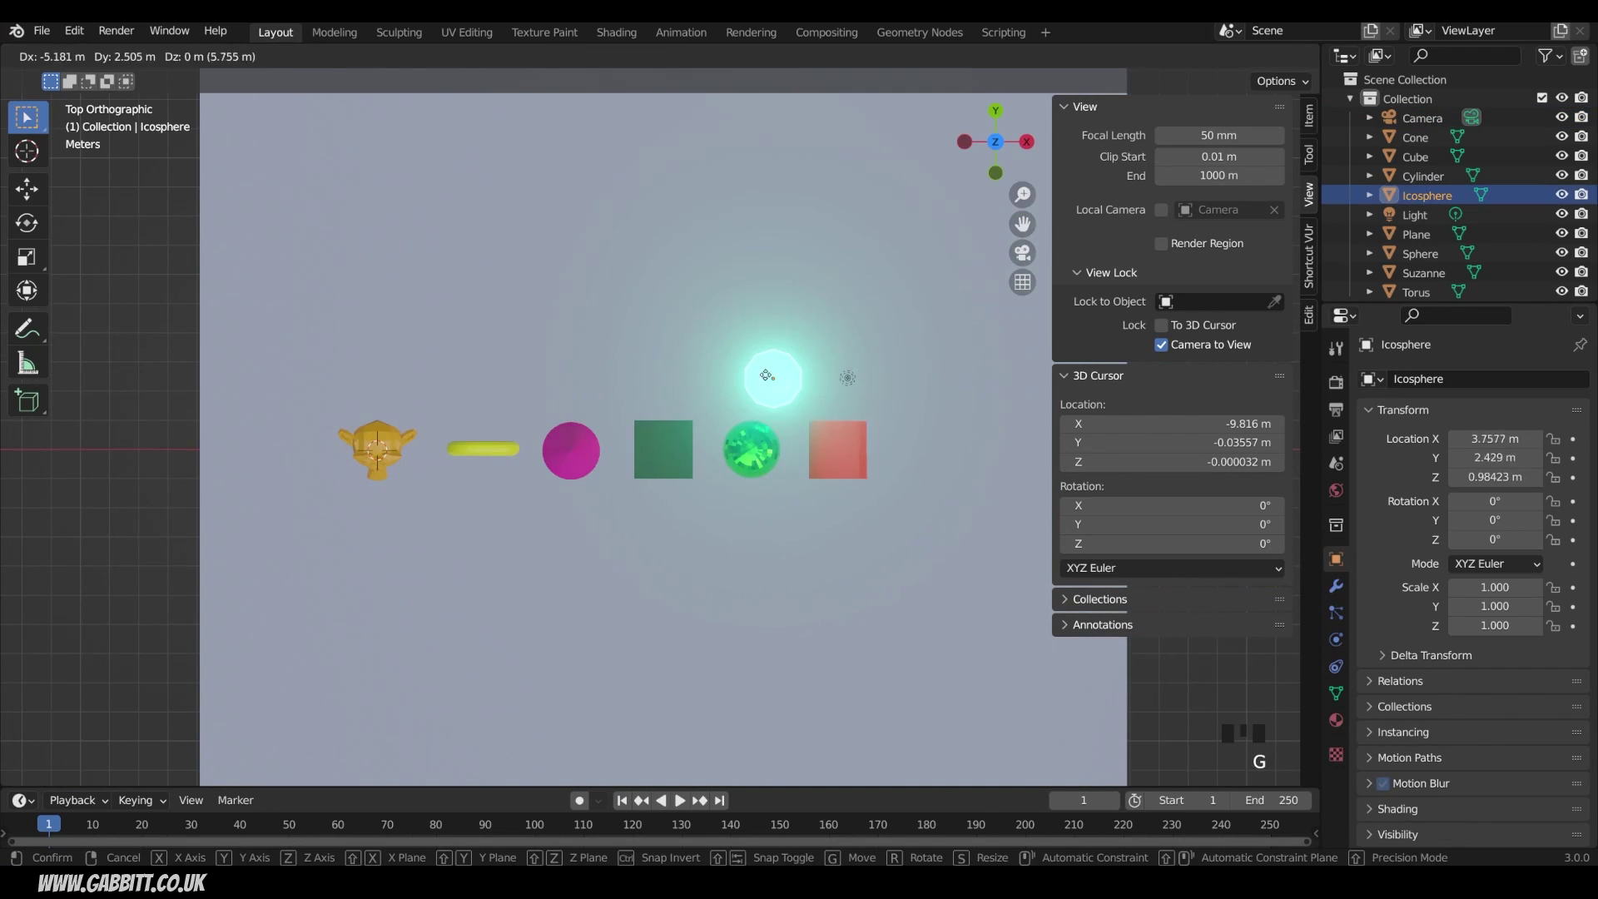
click(712, 380)
click(1423, 273)
key(g)
click(692, 335)
key(r)
click(480, 453)
Move the torus in front of the cone and cube, rotate it to about 63° around Z and scale it to about 1.46.
click(482, 456)
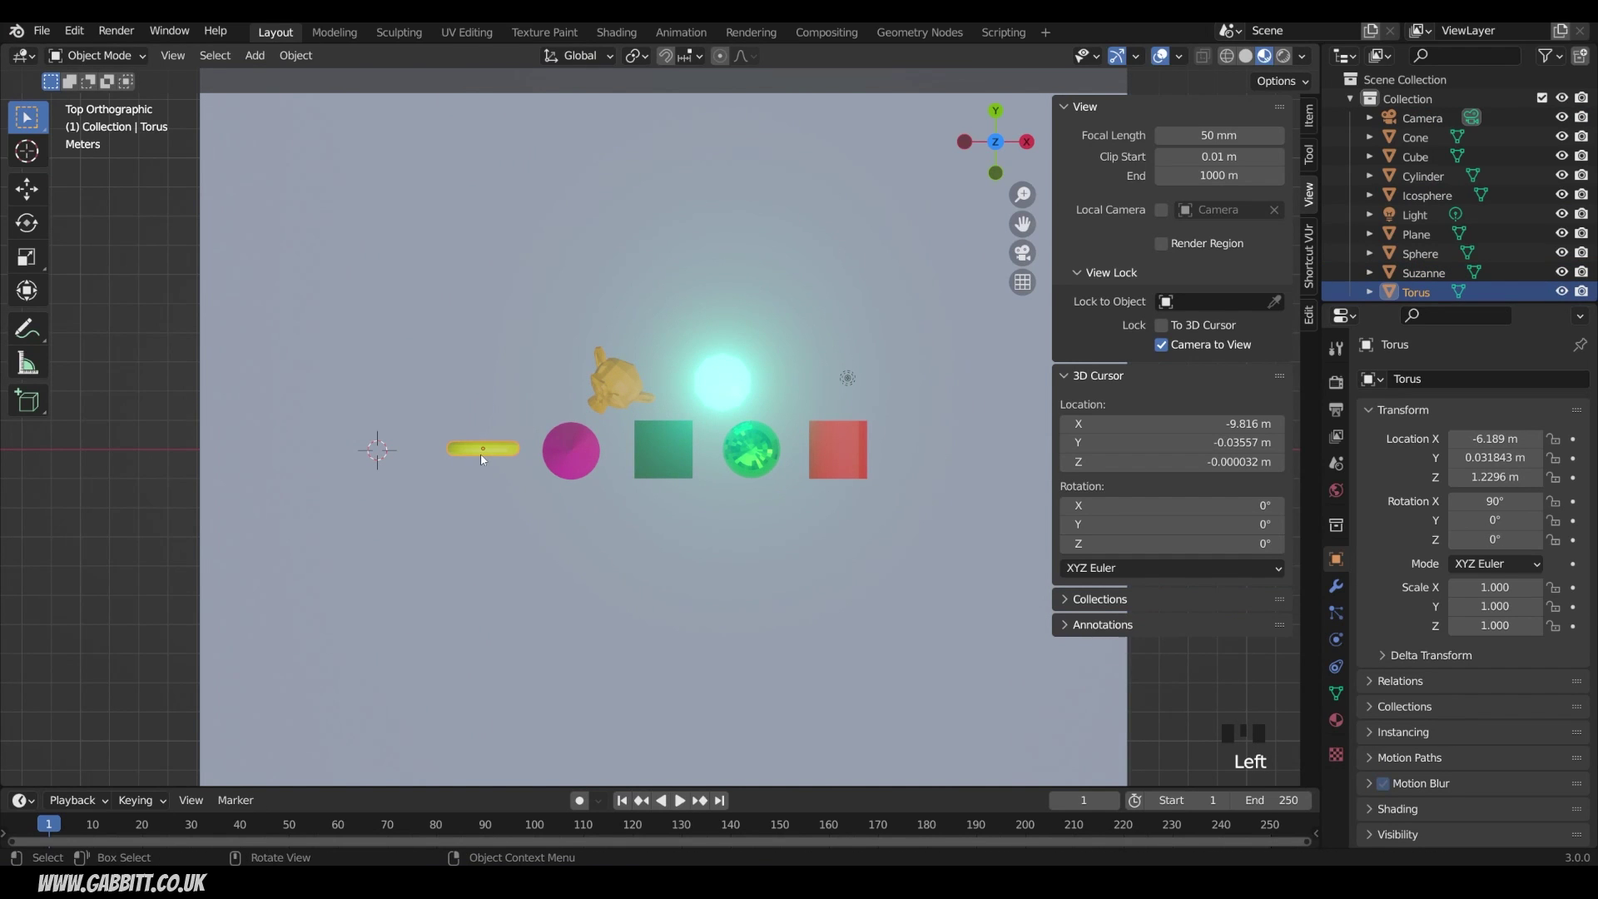
key(g)
click(608, 519)
key(r)
click(674, 383)
key(s)
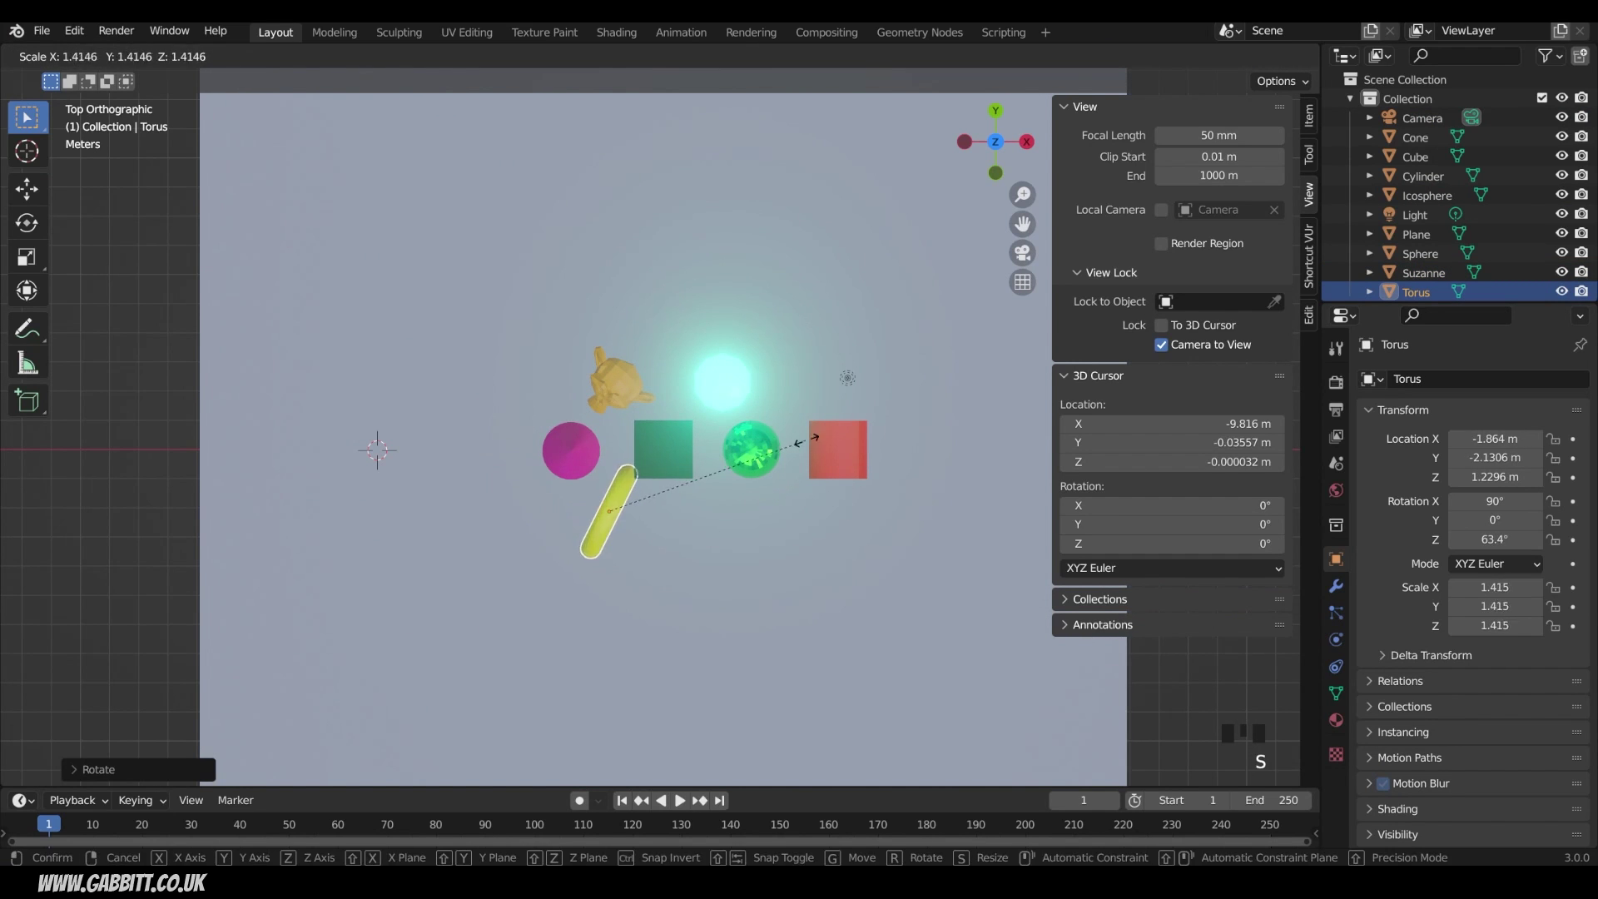
click(871, 463)
Move the cylinder in front of the cube and sphere, rotate it to about -66° around Z and scale it to about 0.61.
click(853, 465)
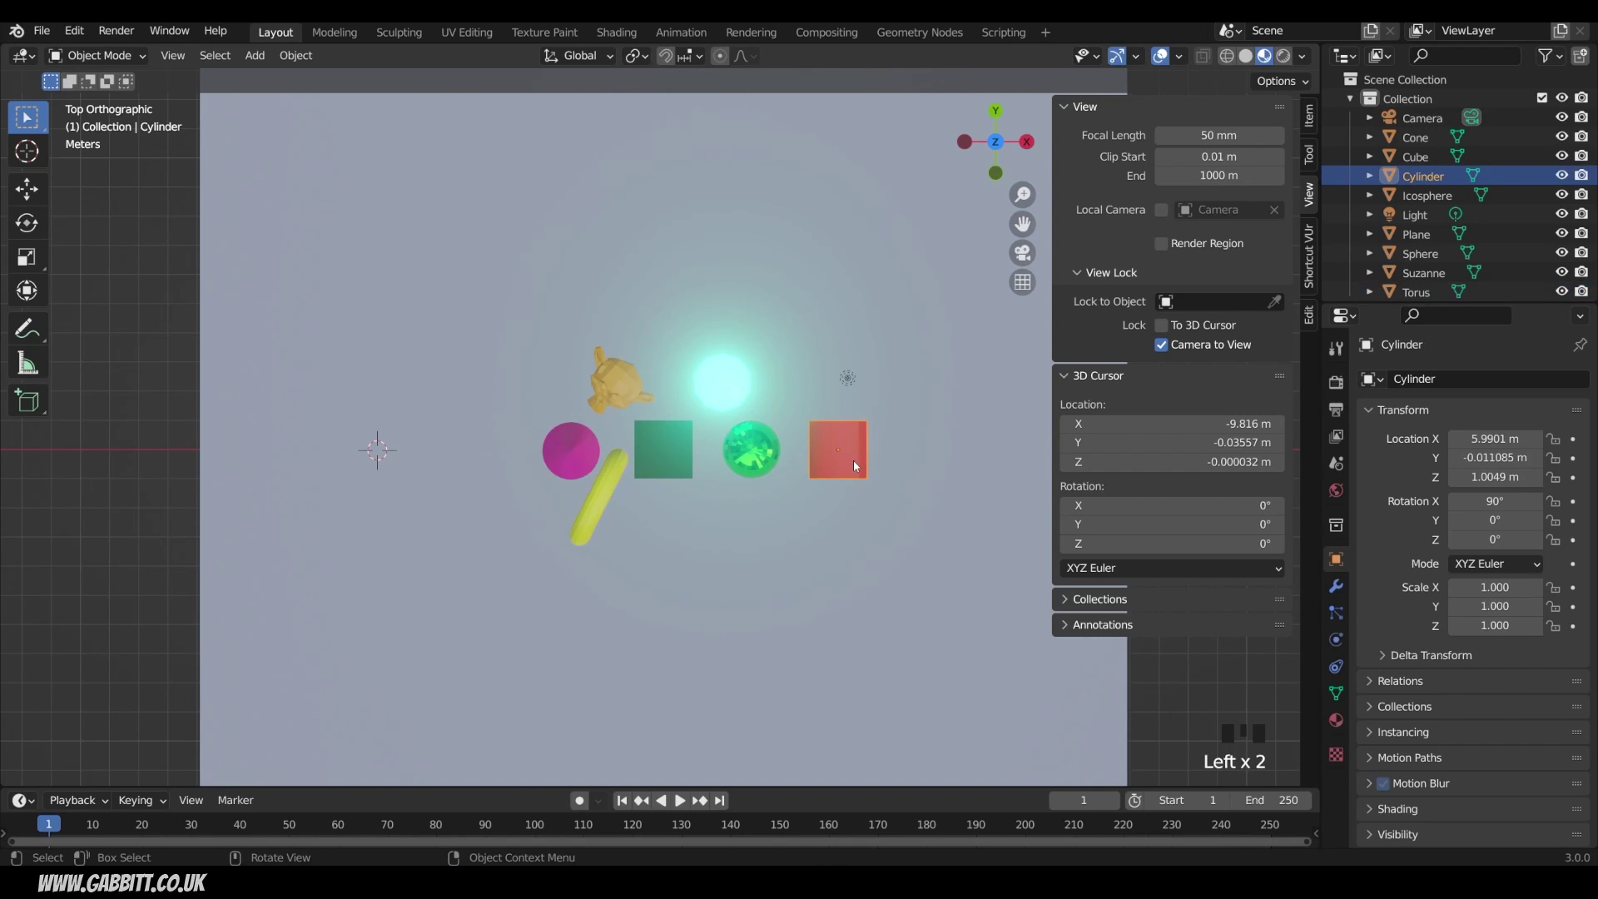
key(g)
click(736, 539)
key(r)
click(955, 535)
key(s)
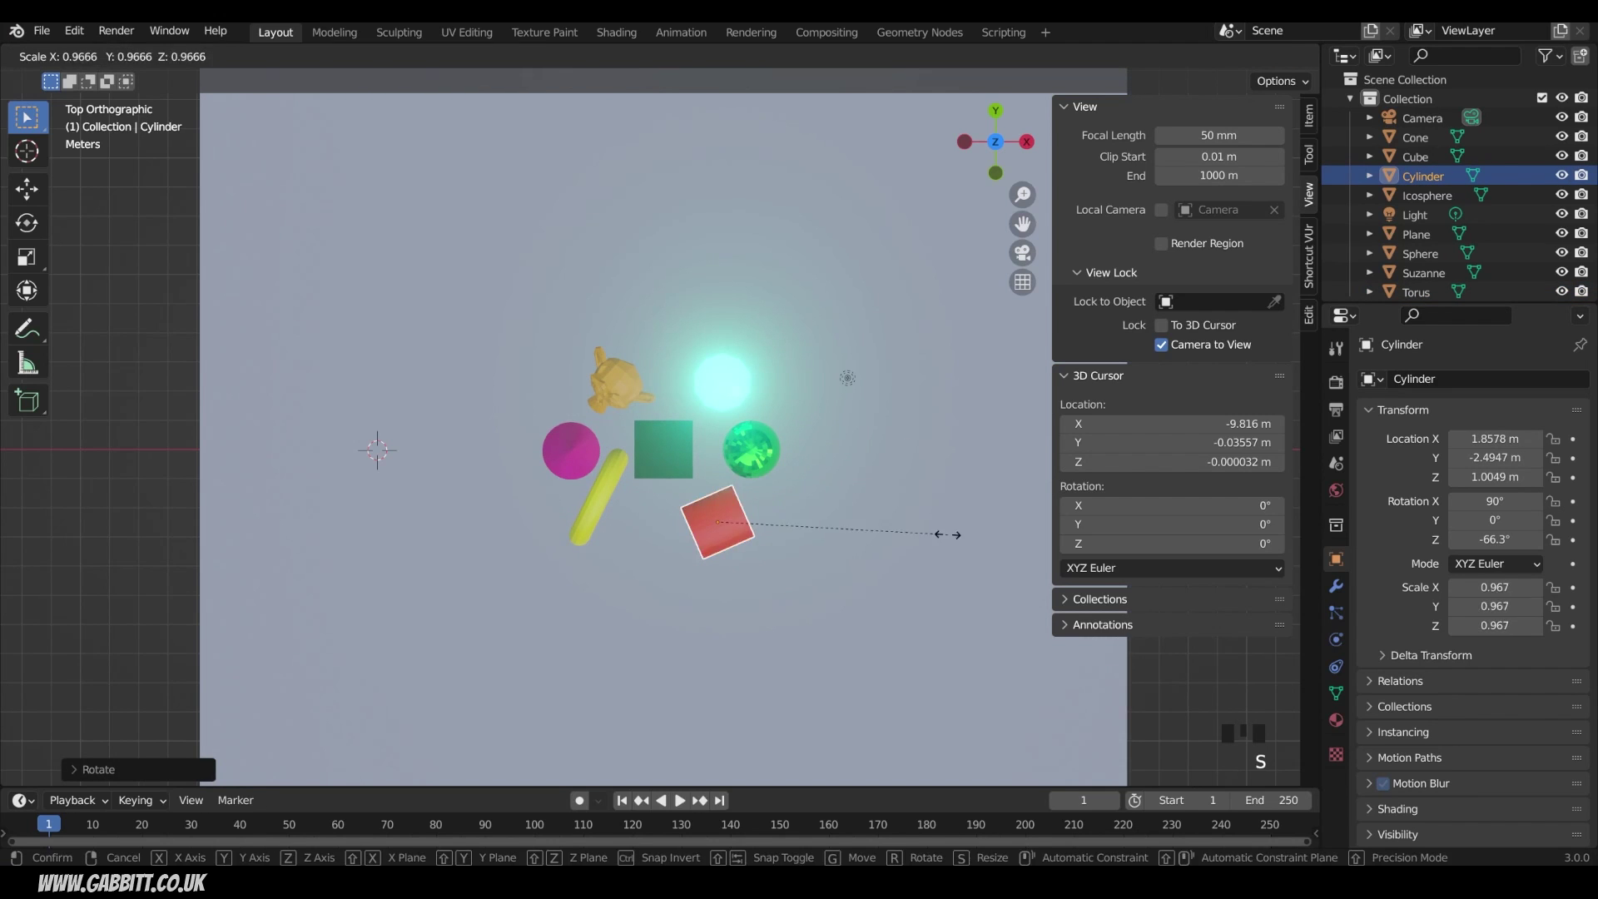
click(866, 539)
From the front view, lower the cylinder to about Z 0.6 m and raise the torus to about Z 1.83 m to rest on the floor.
key(KP_1)
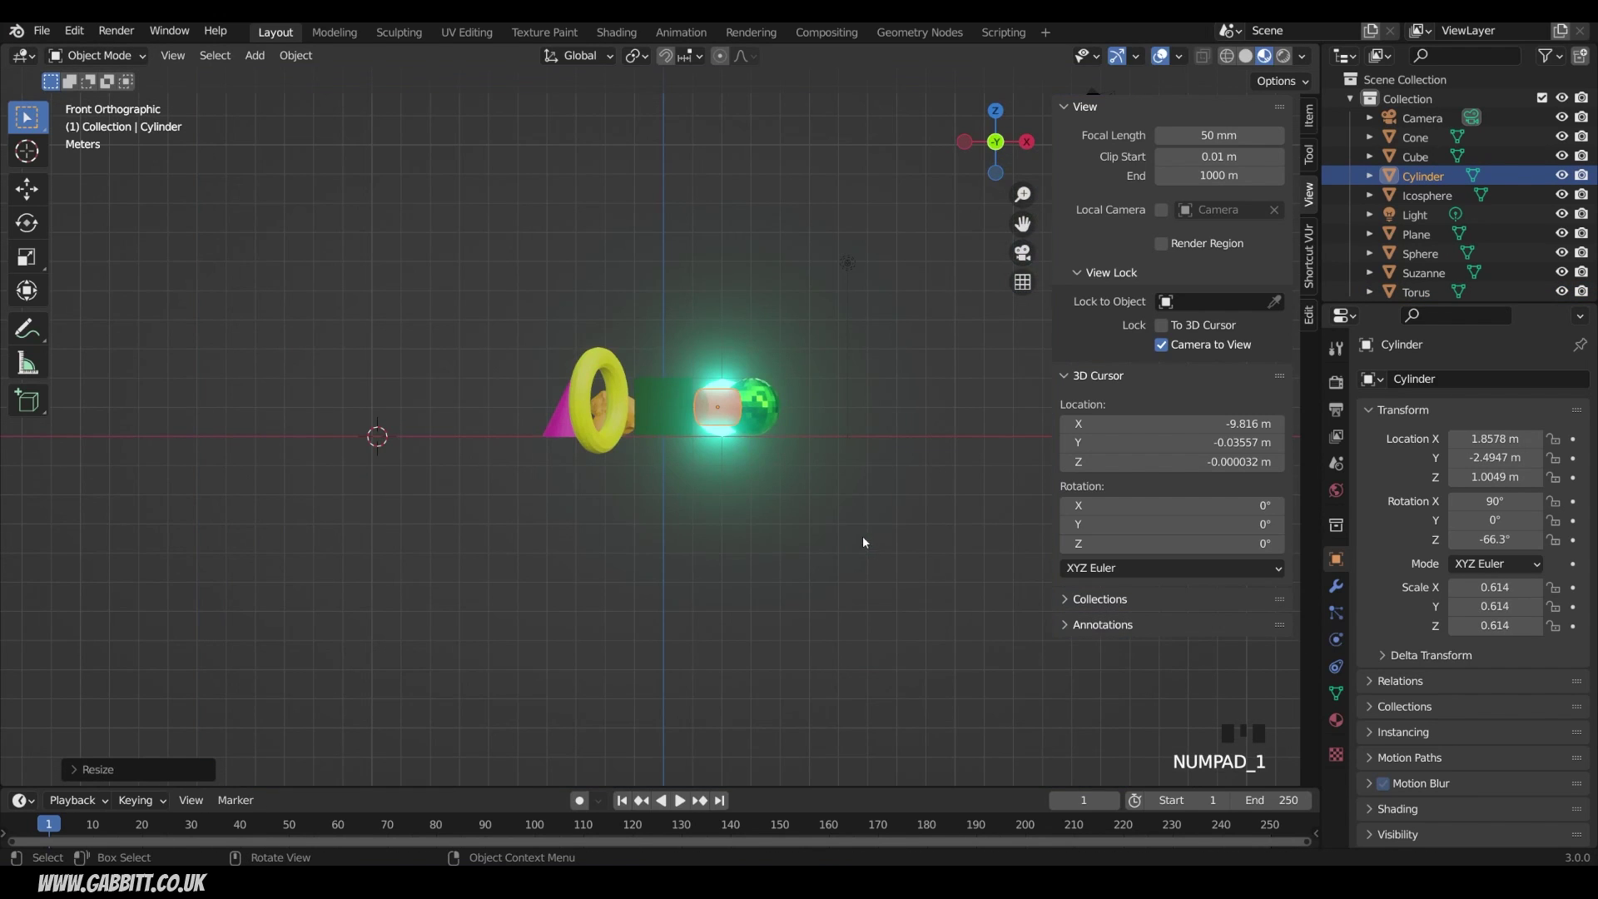
key(g)
click(726, 436)
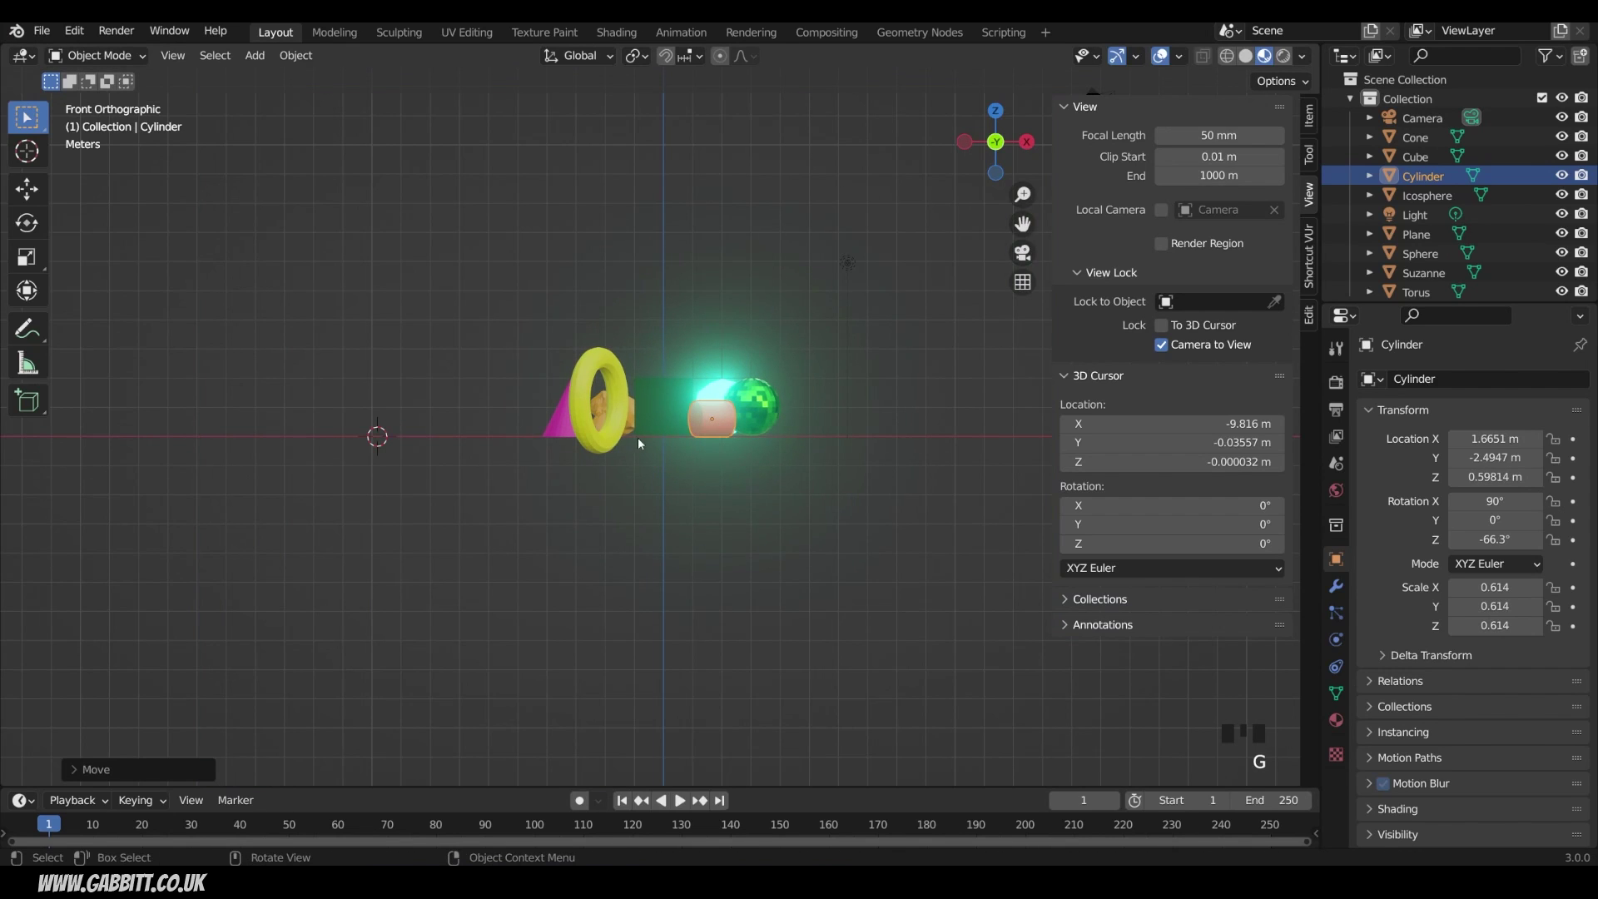
click(664, 444)
click(614, 446)
key(g)
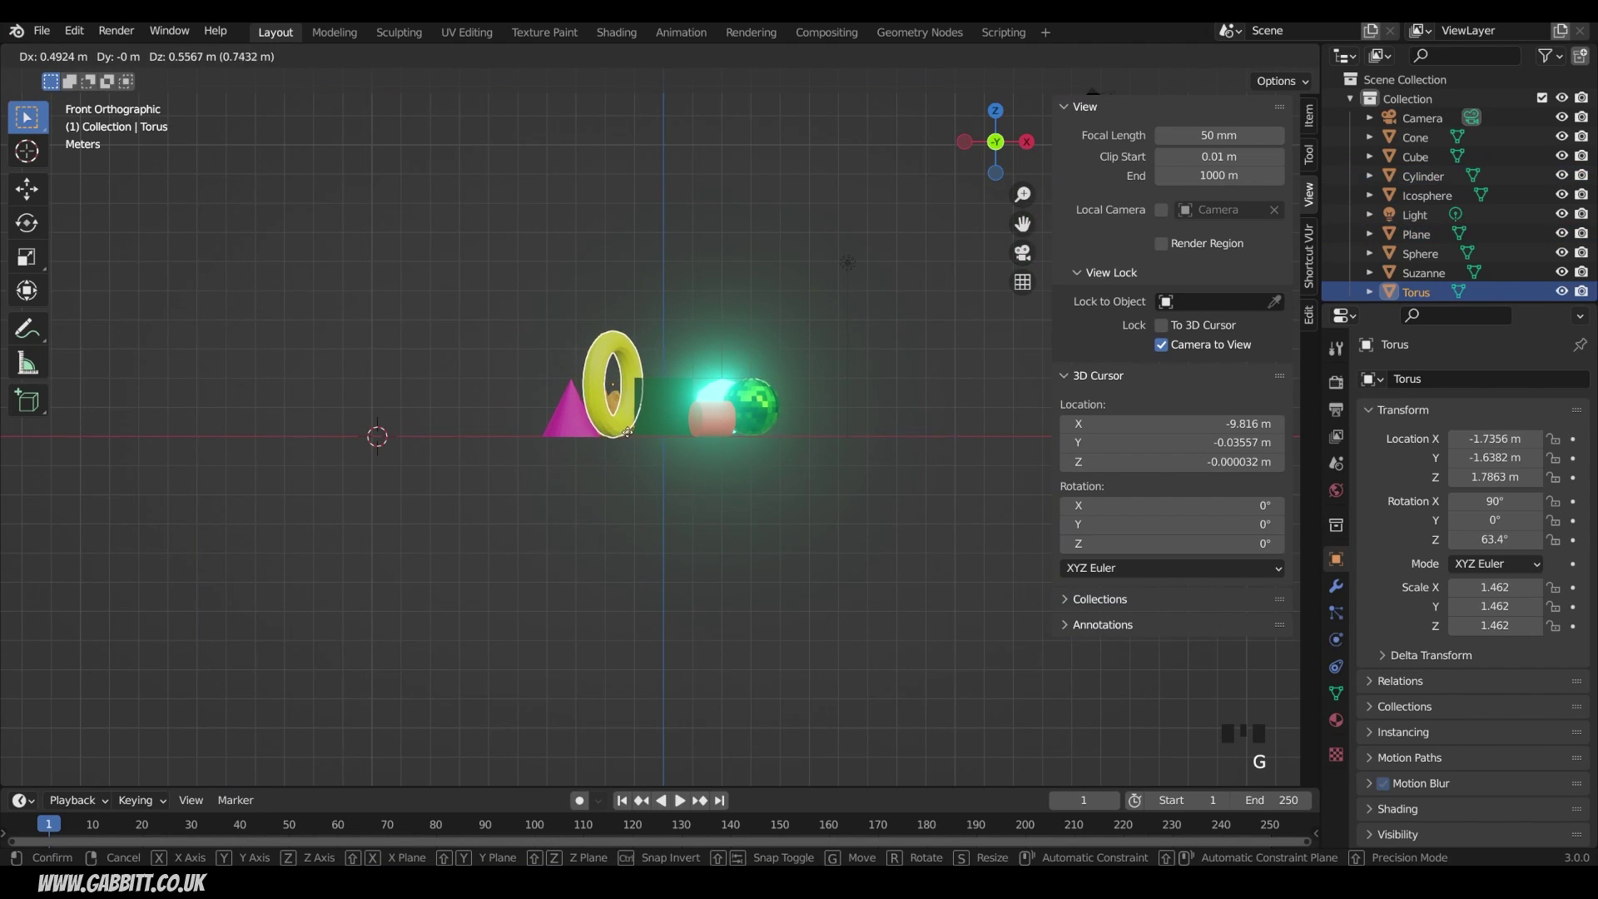
click(627, 434)
From the top view, rotate the torus to about 80° around Z.
middle_drag(883, 473, 605, 418)
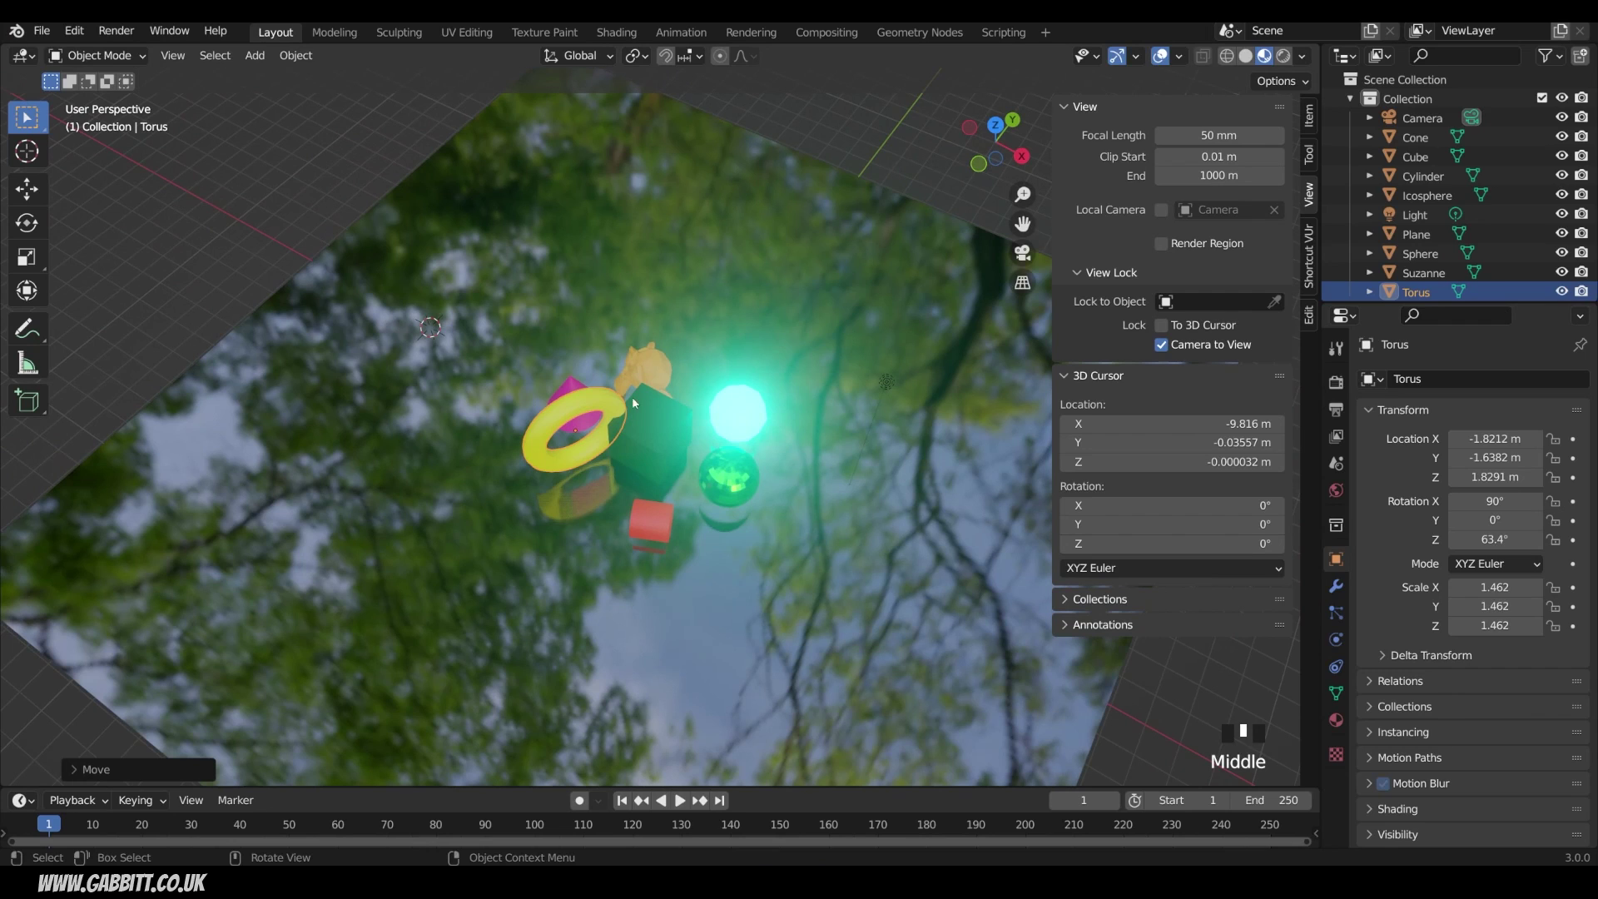
key(KP_7)
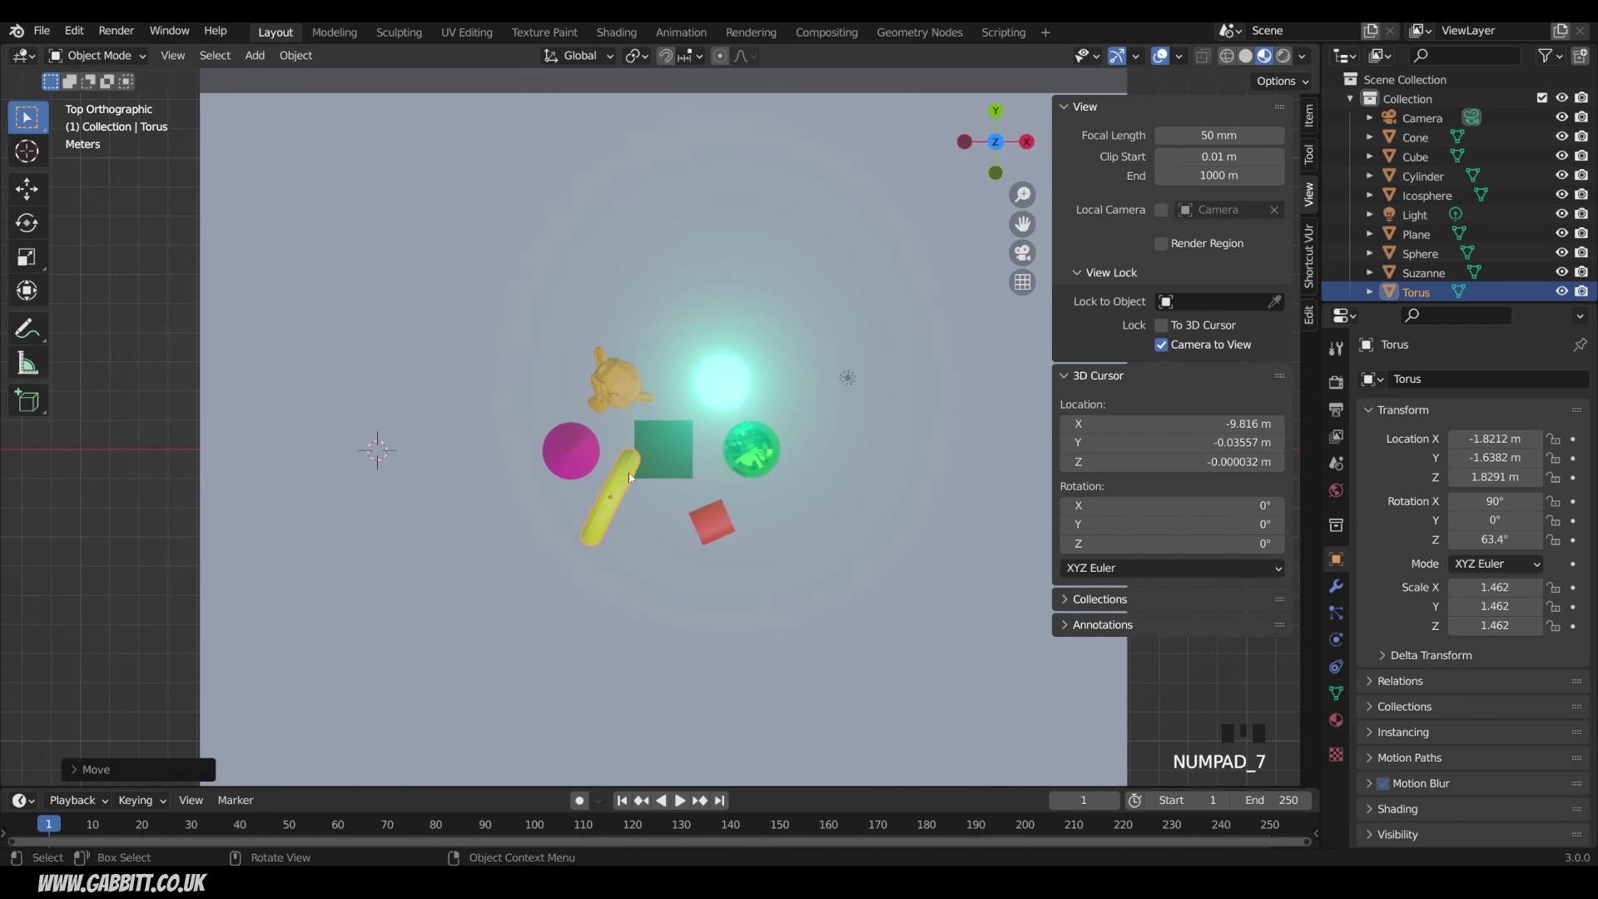
key(r)
click(861, 447)
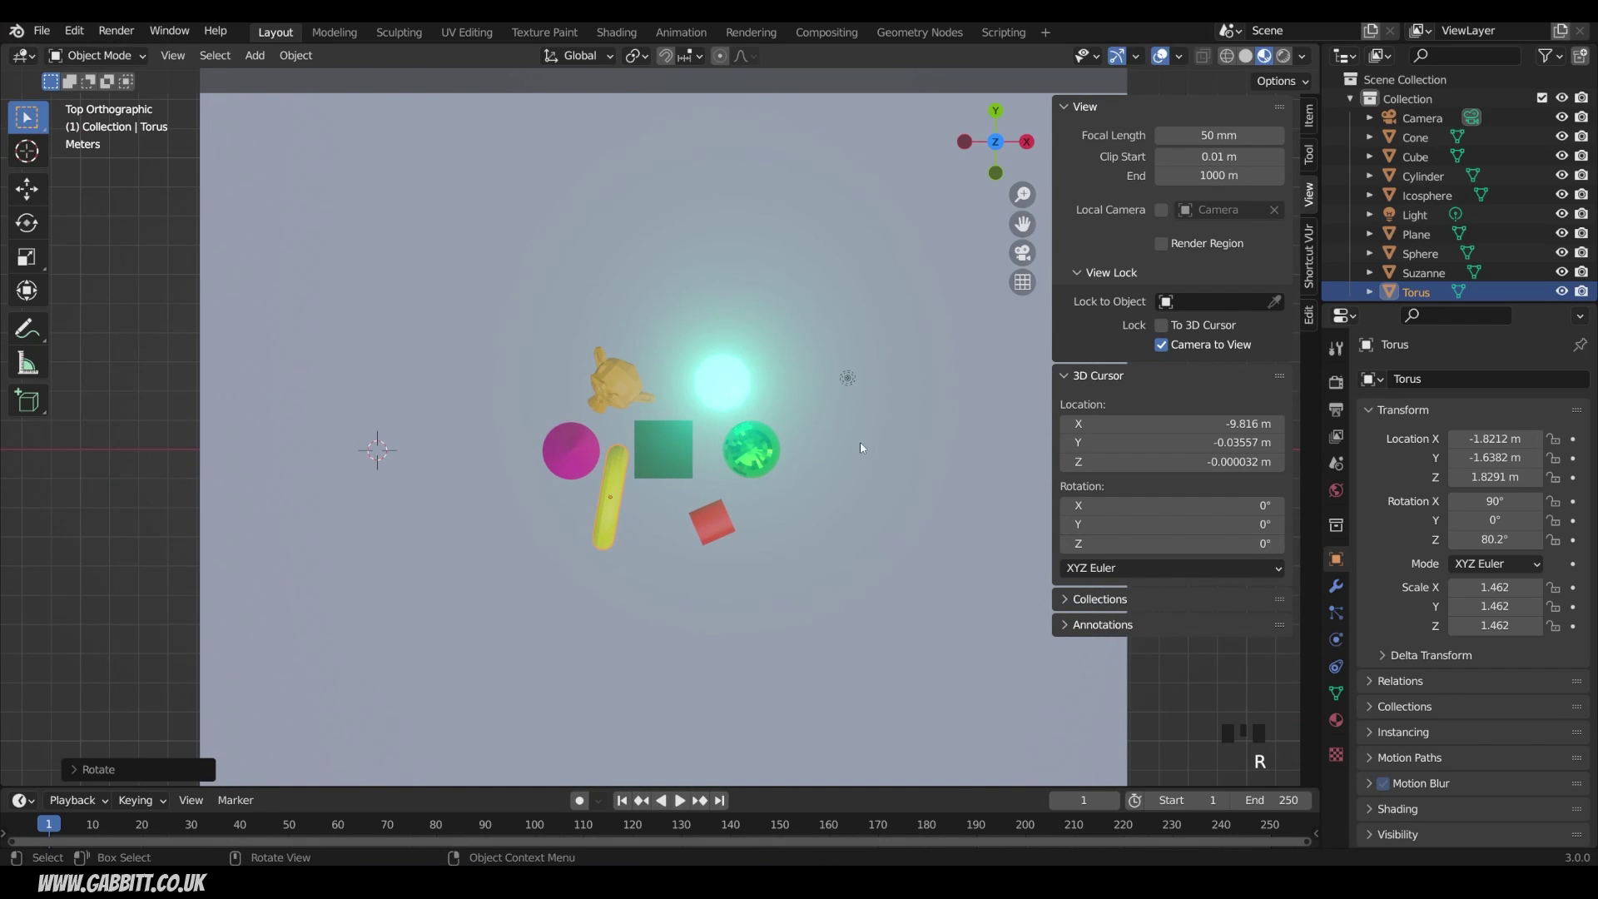
Reframe the camera on the selected cube, at a closer distance that still includes the torus, cylinder, sphere and icosphere.
key(KP_0)
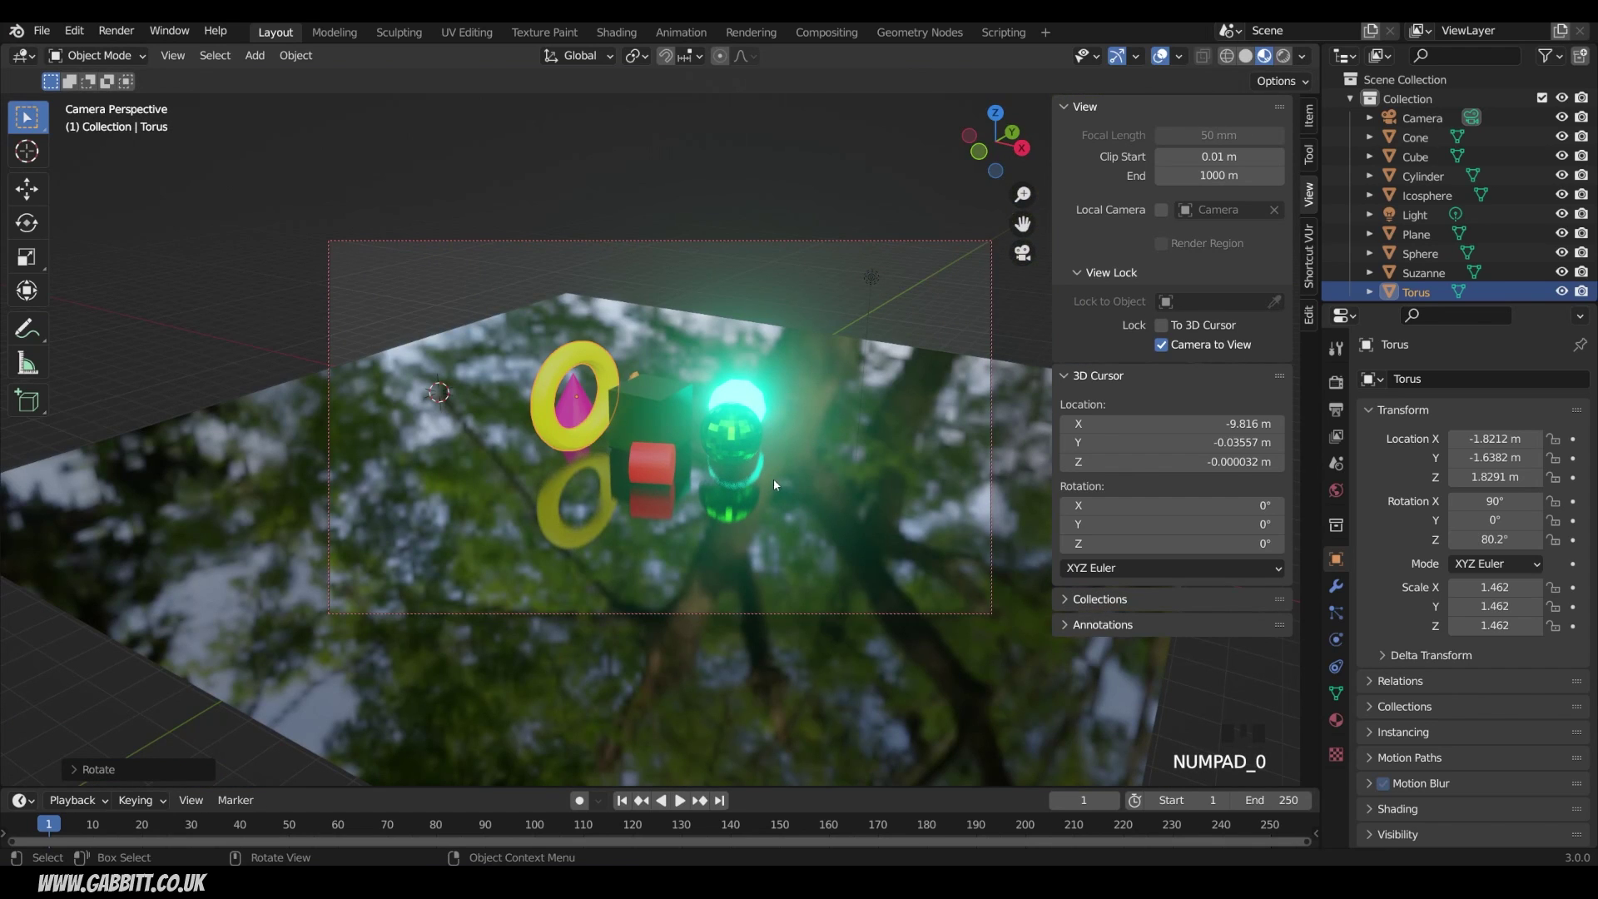
scroll(766, 490, up, 1)
scroll(765, 489, down, 1)
ctrl+middle_drag(759, 487, 761, 433)
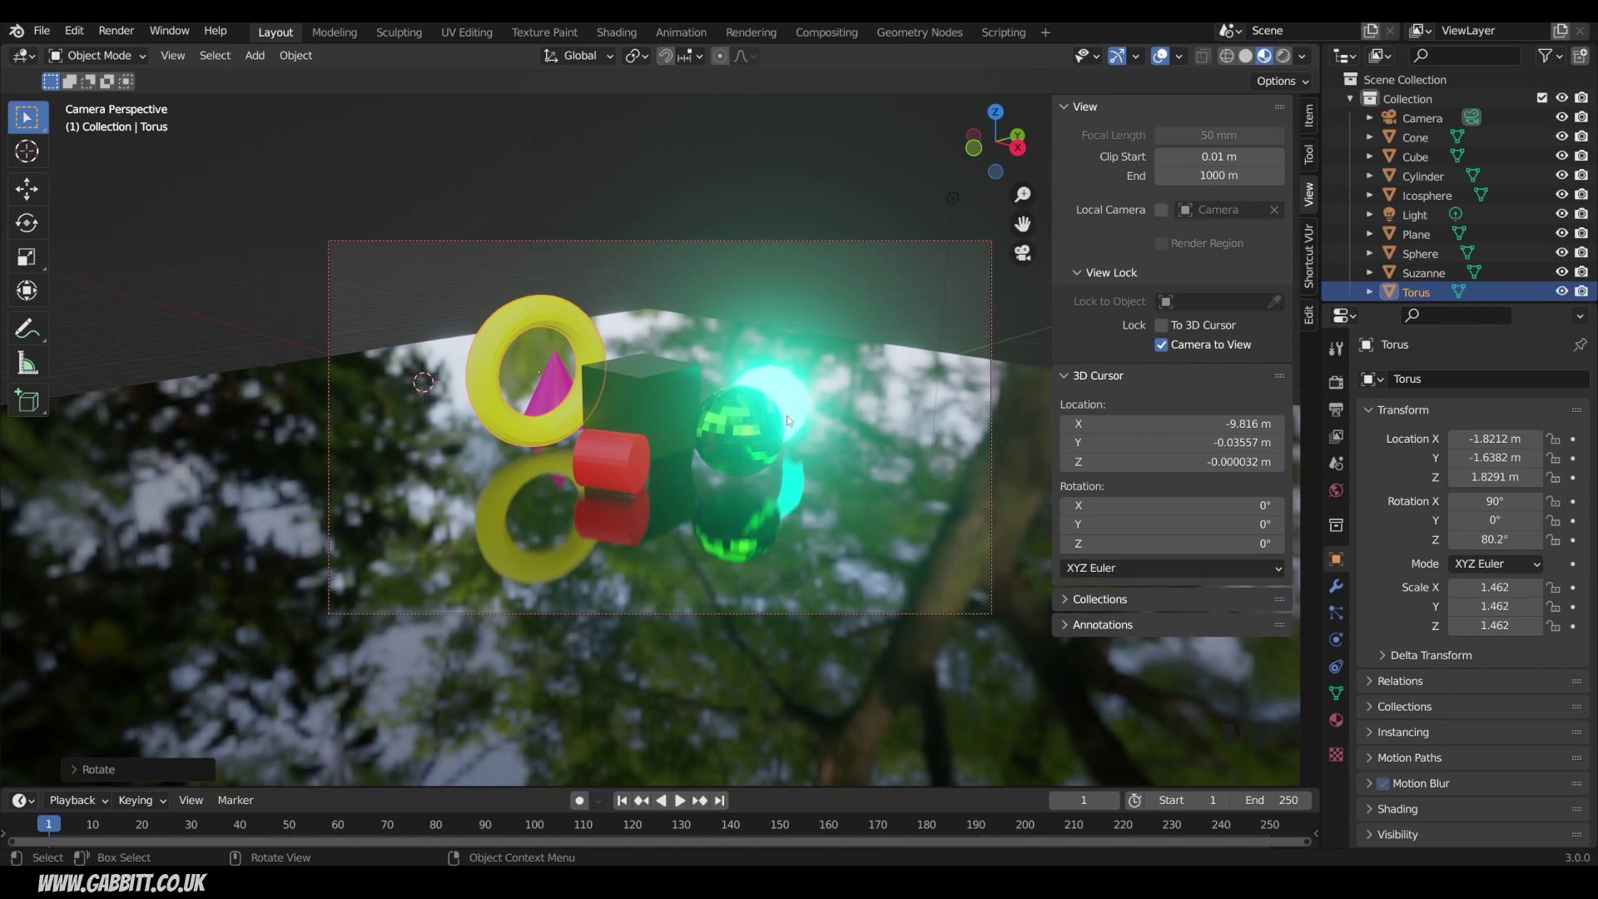
click(648, 399)
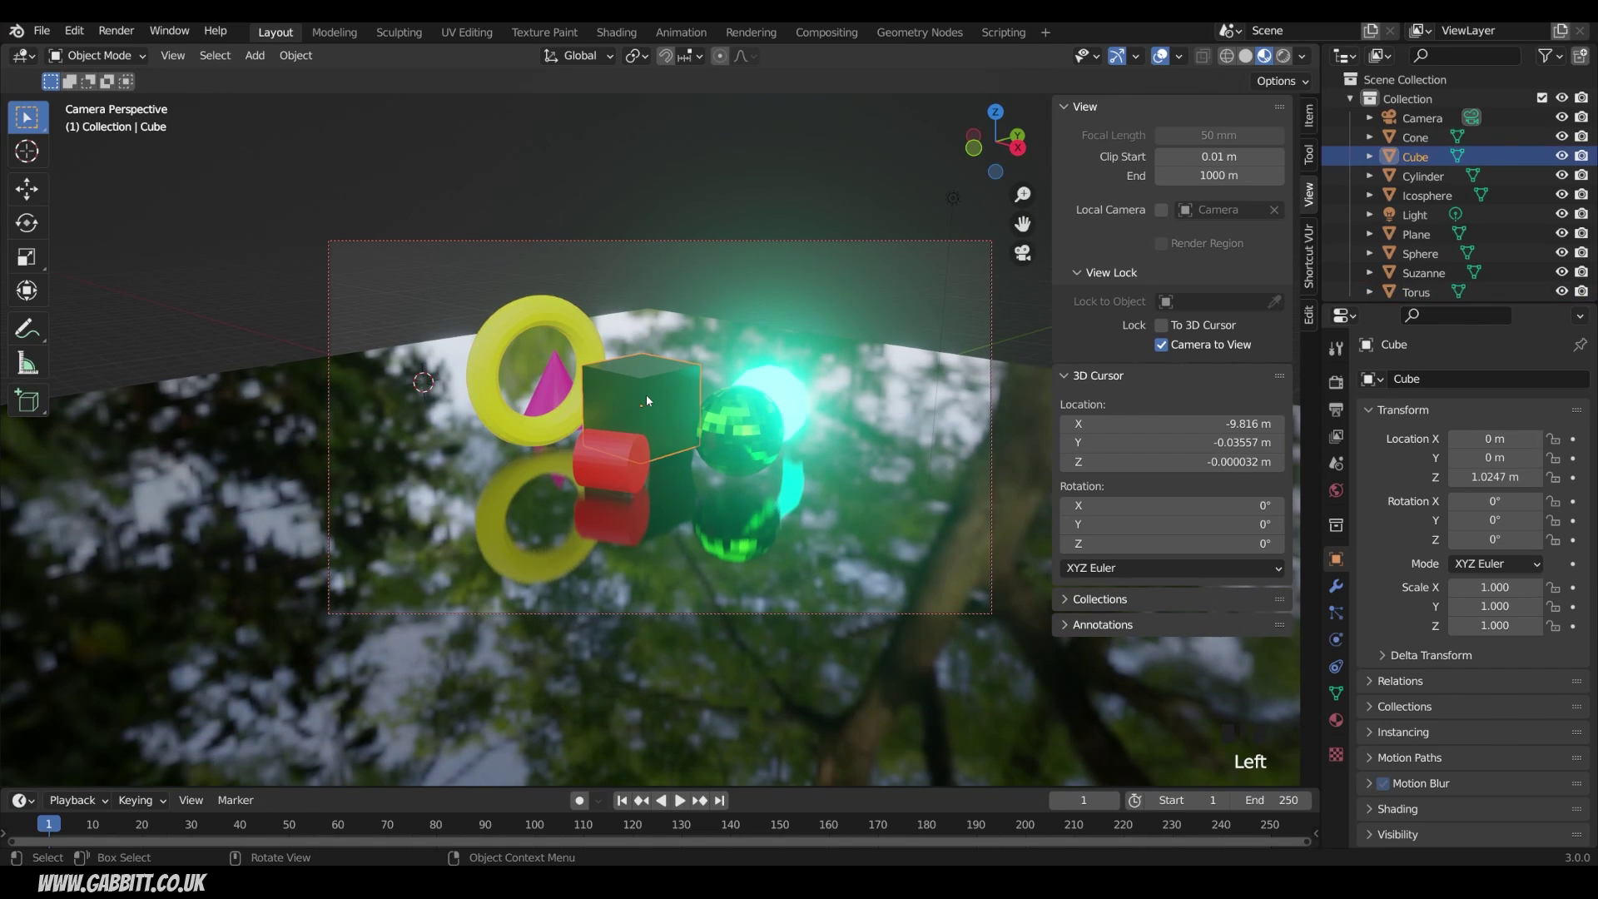
click(172, 55)
click(211, 162)
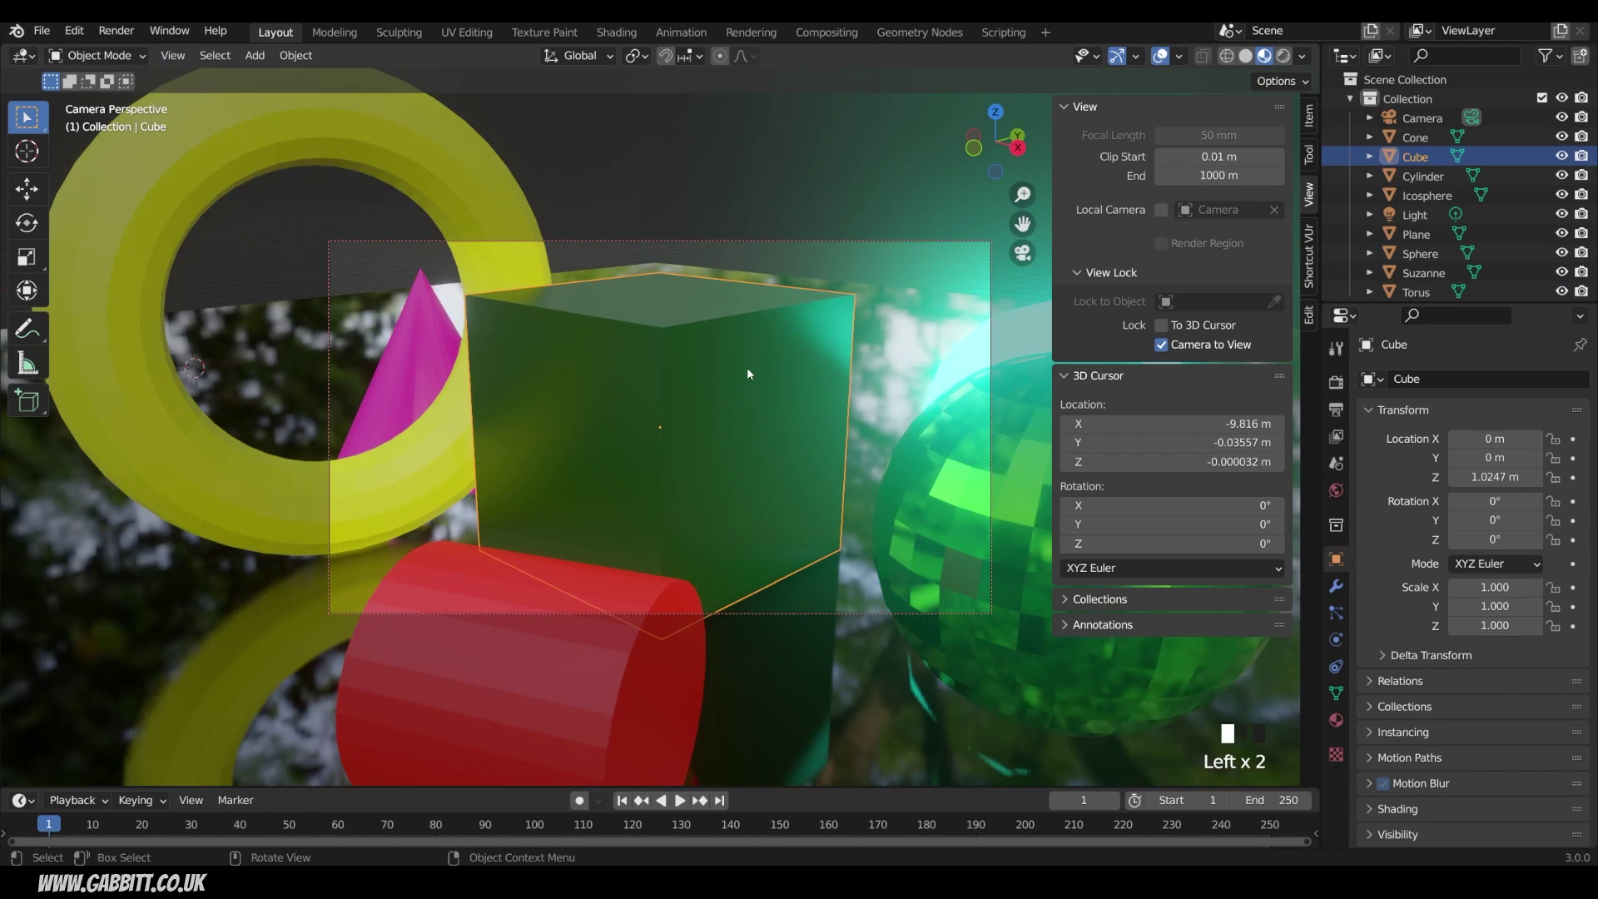
scroll(750, 442, down, 5)
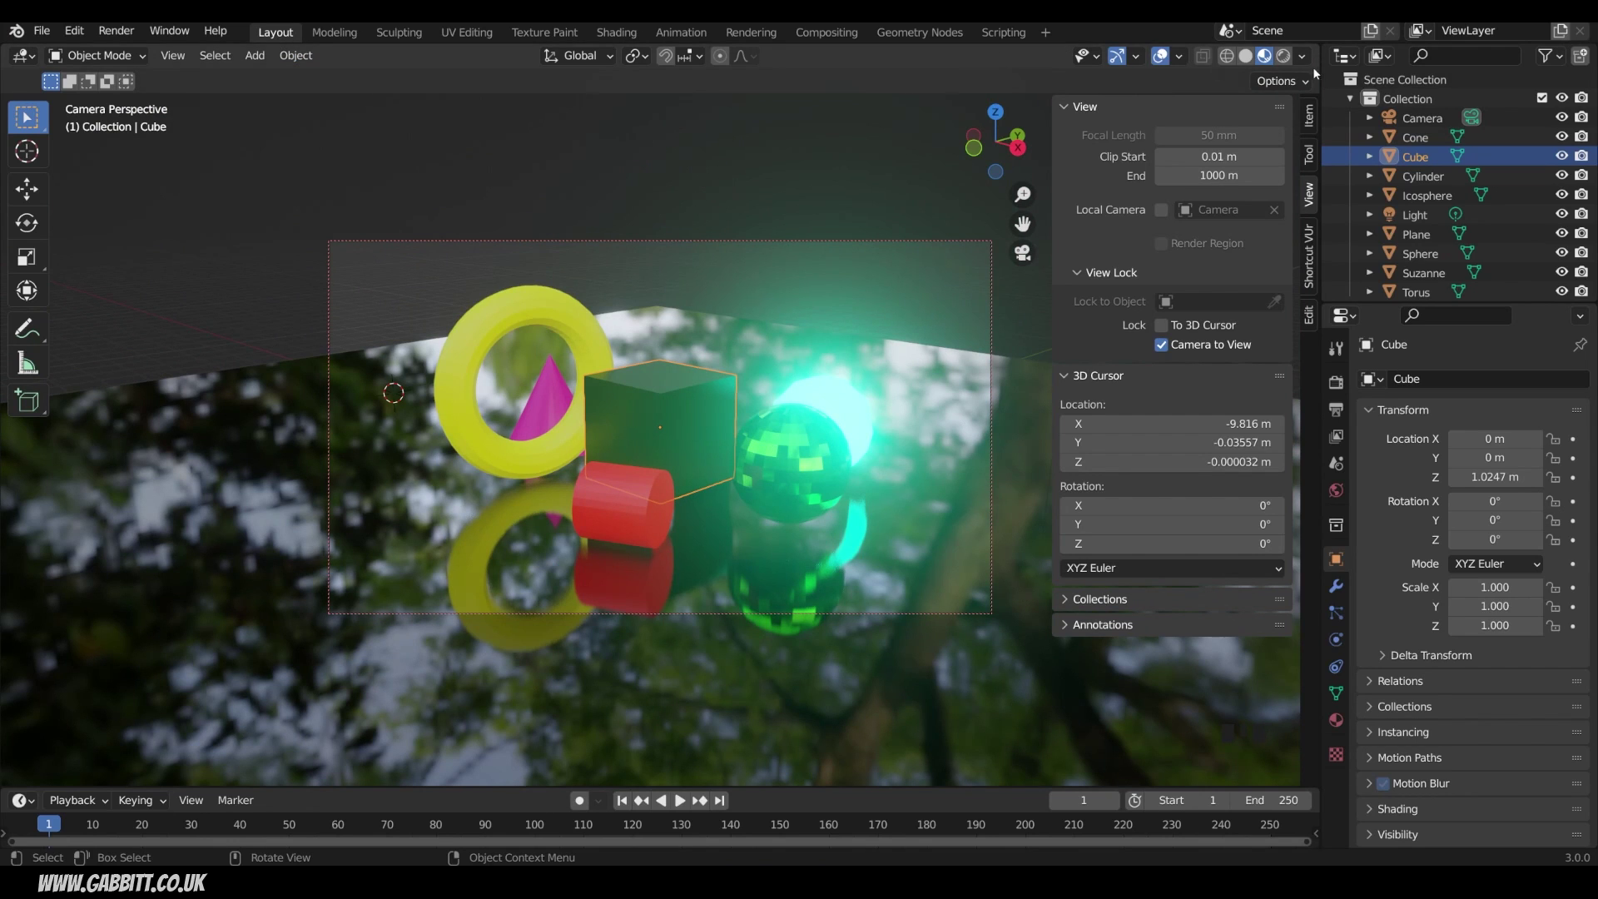
Preview the scene with Rendered viewport shading and apply Shade Smooth to the green sphere.
click(1284, 56)
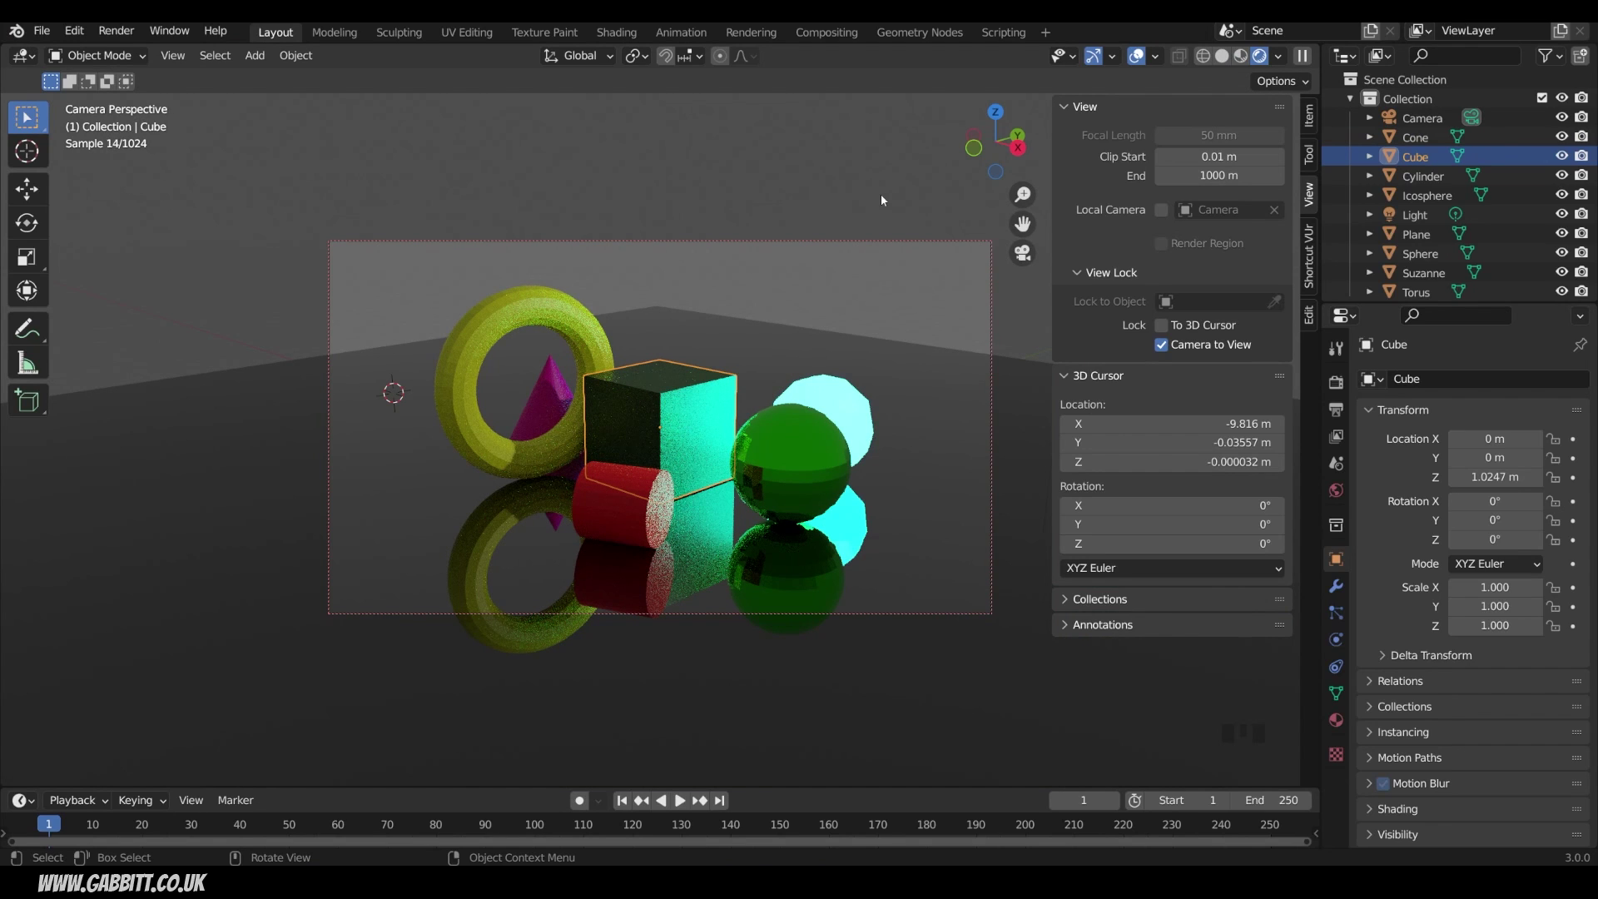
click(833, 451)
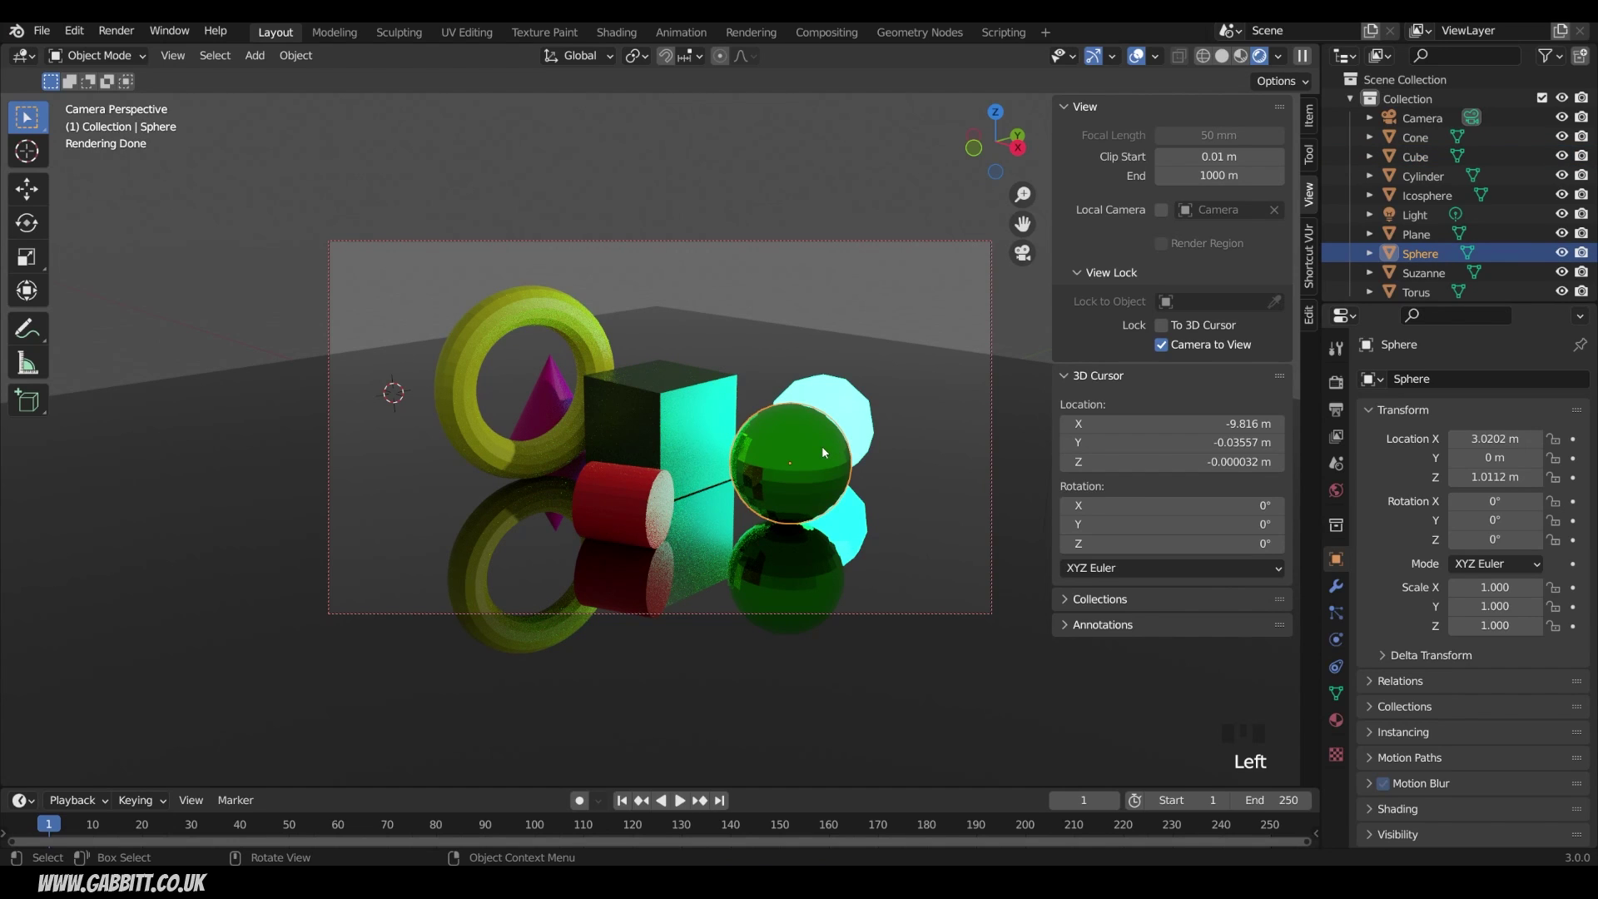
right_click(822, 450)
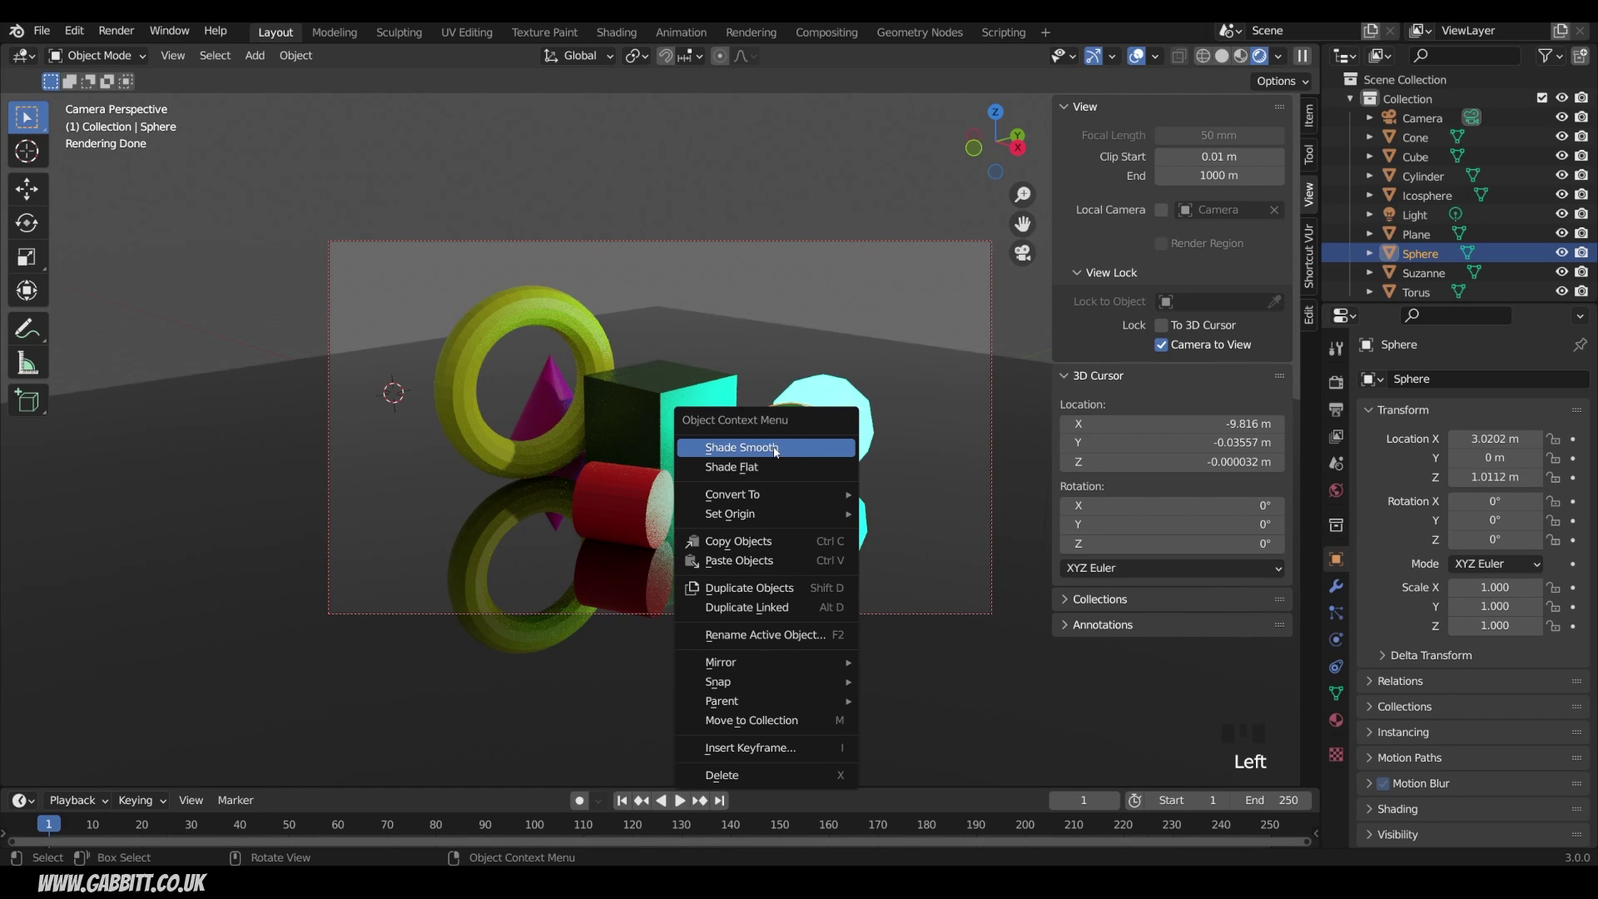
click(791, 450)
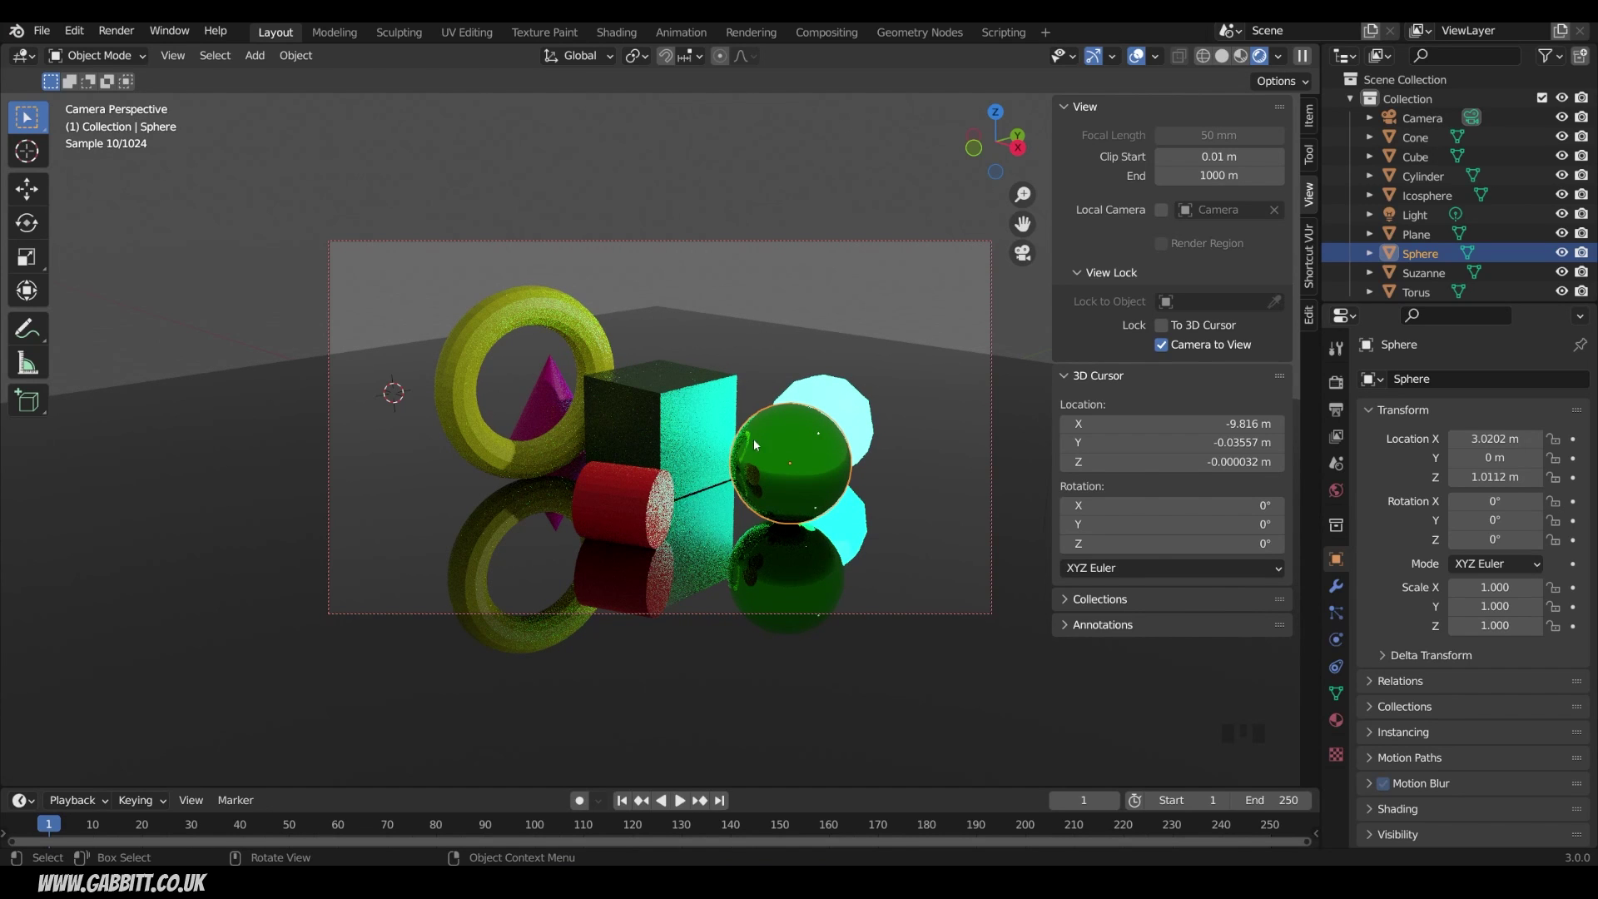
Apply Shade Smooth to the yellow torus.
click(539, 301)
right_click(546, 308)
click(547, 313)
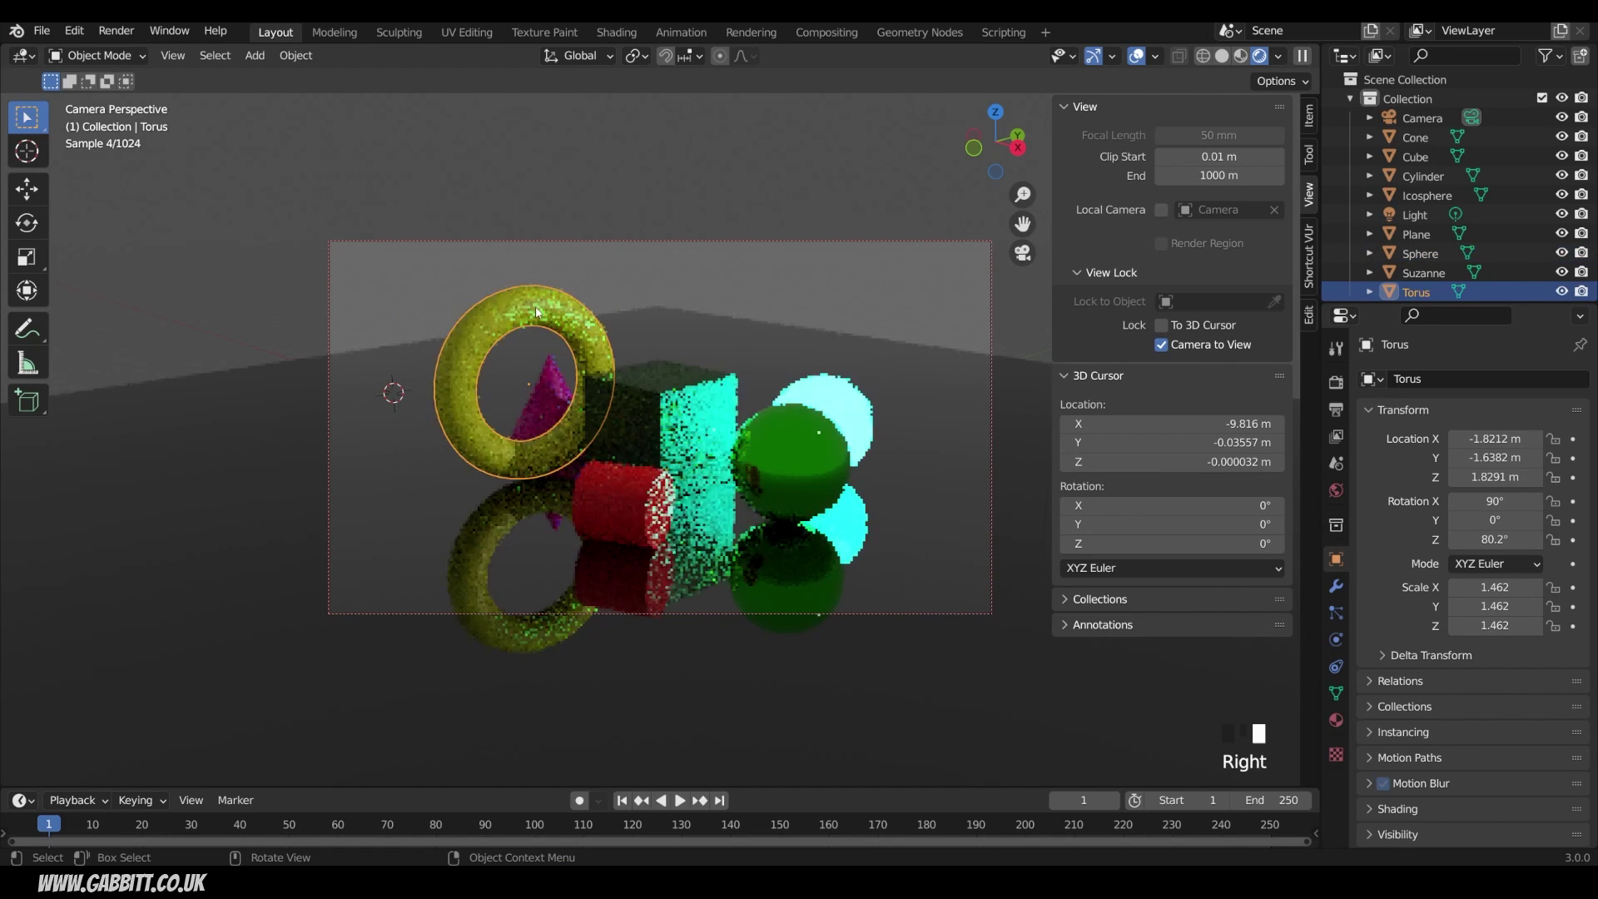
Try Shade Smooth on the red cylinder, and return it to Shade Flat.
click(622, 499)
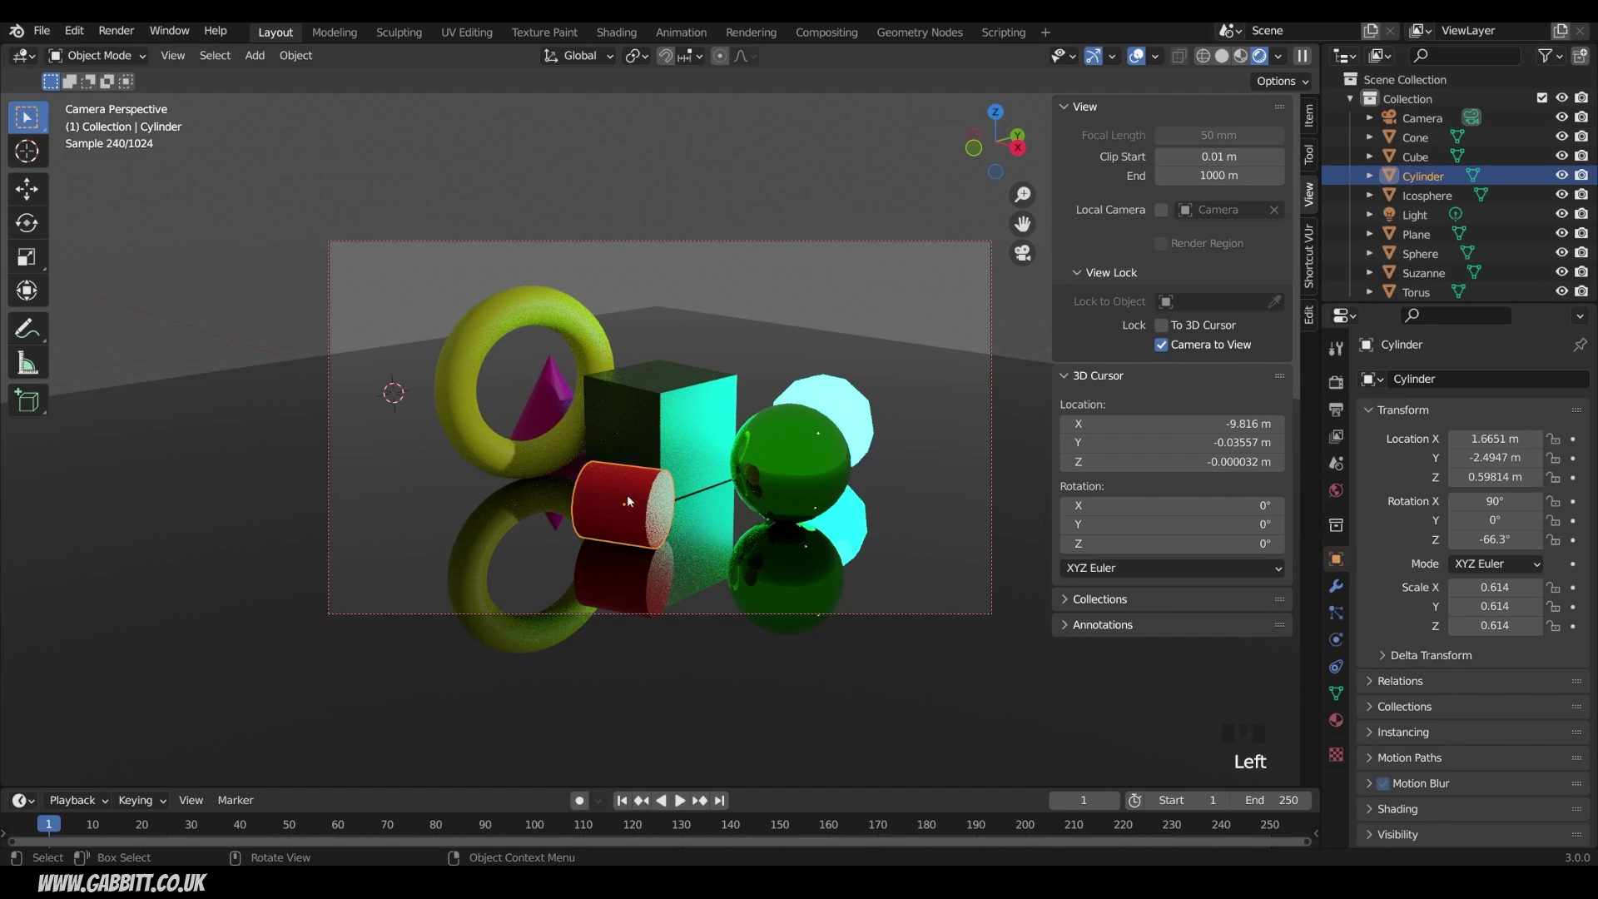
right_click(626, 495)
click(629, 496)
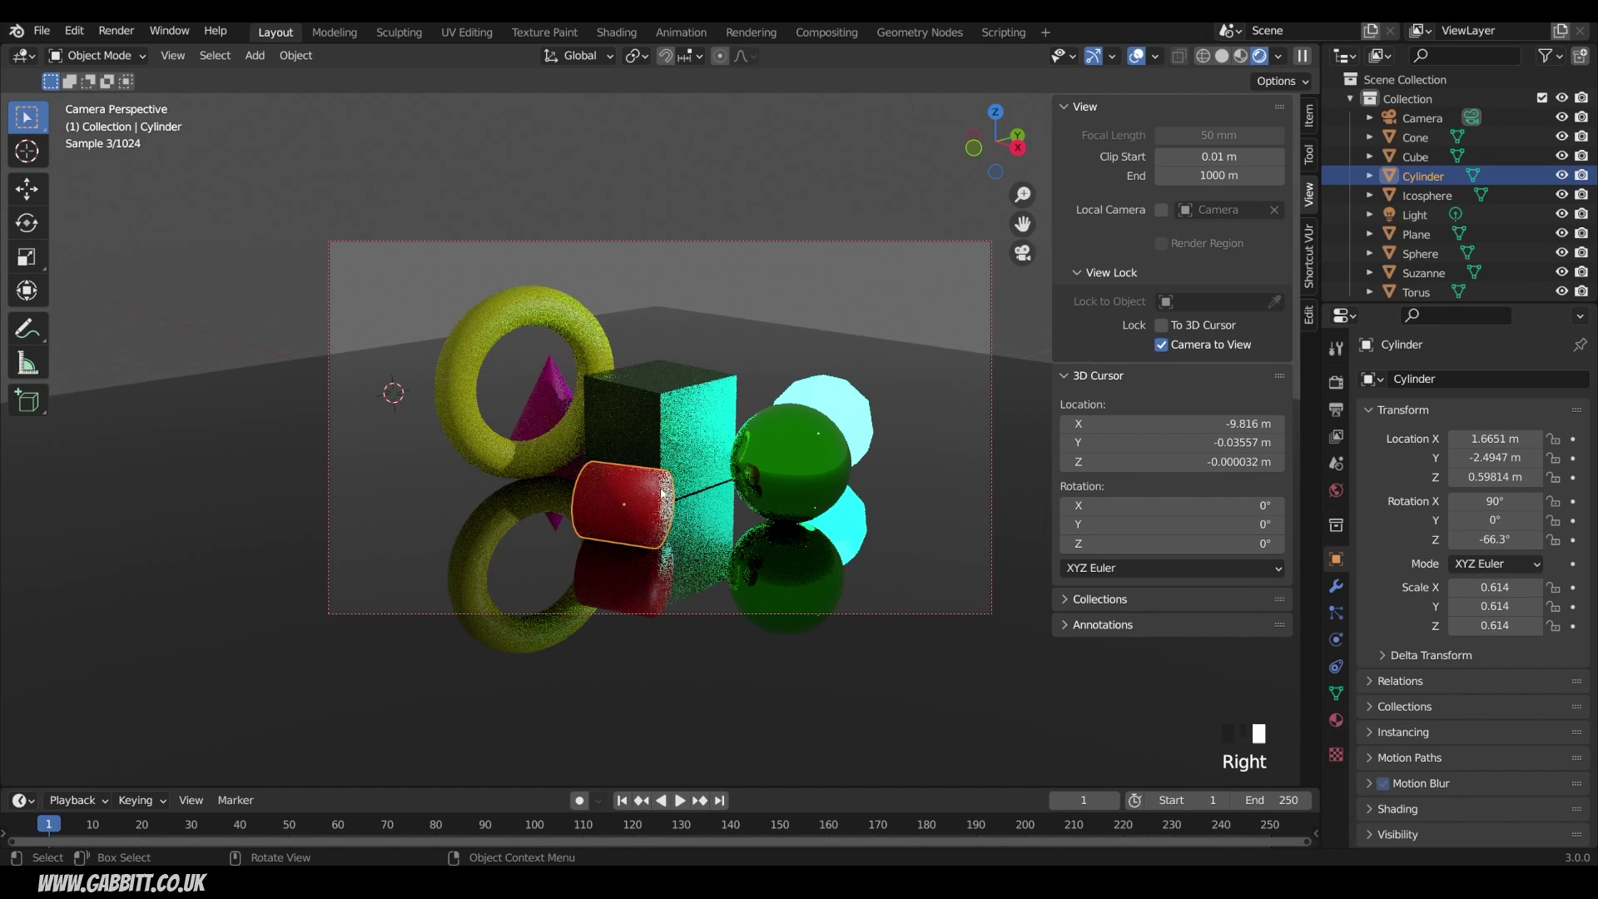
right_click(618, 496)
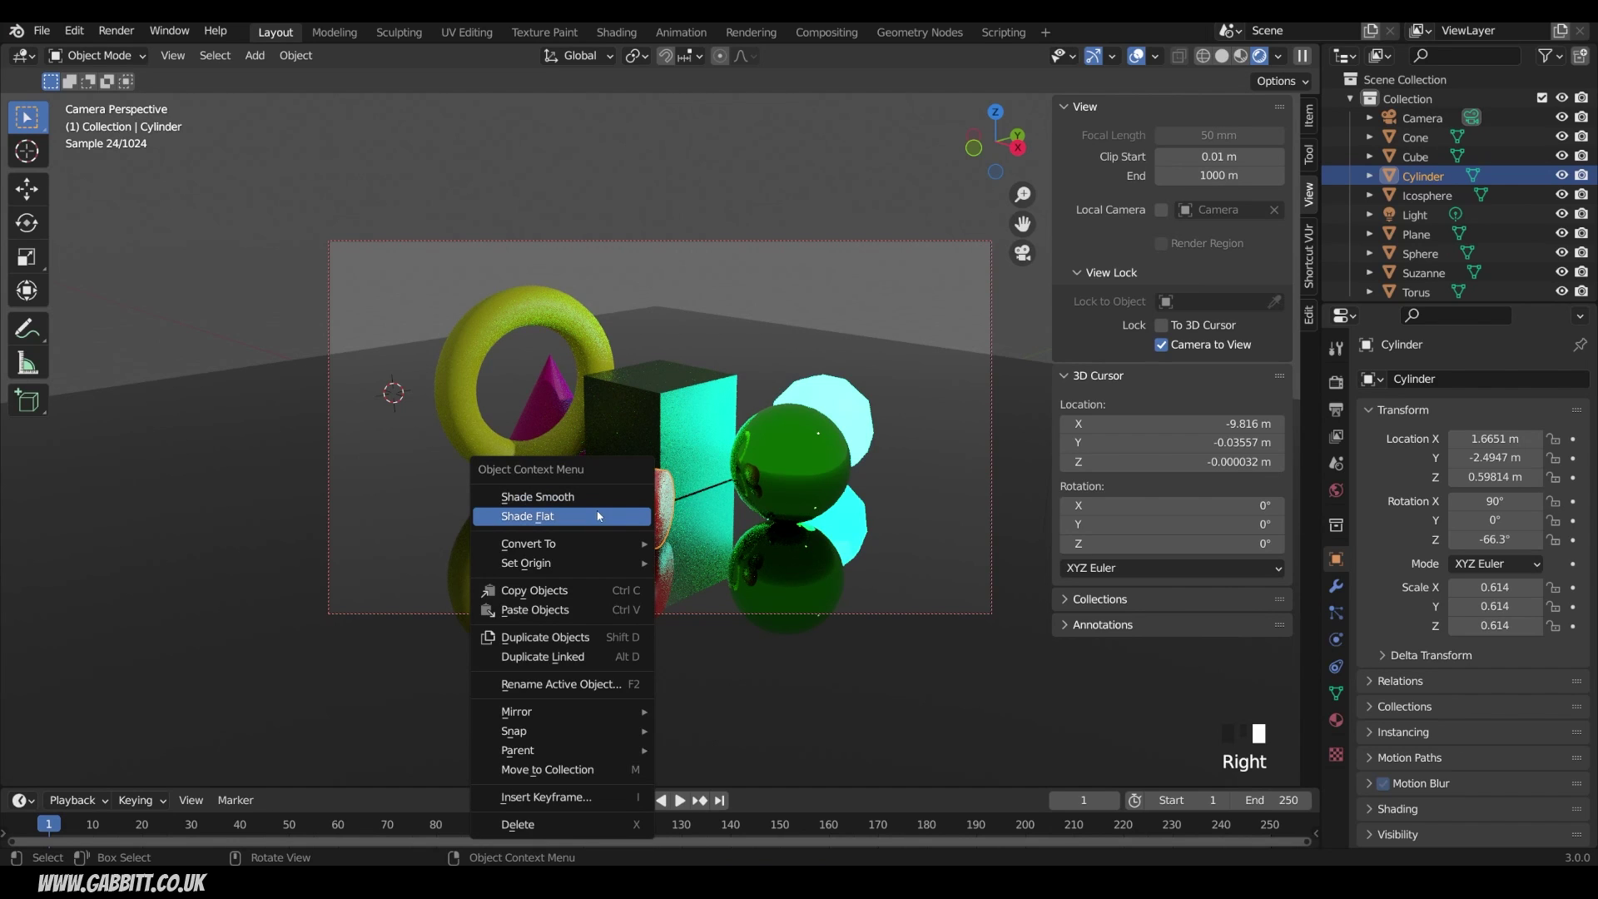
click(572, 517)
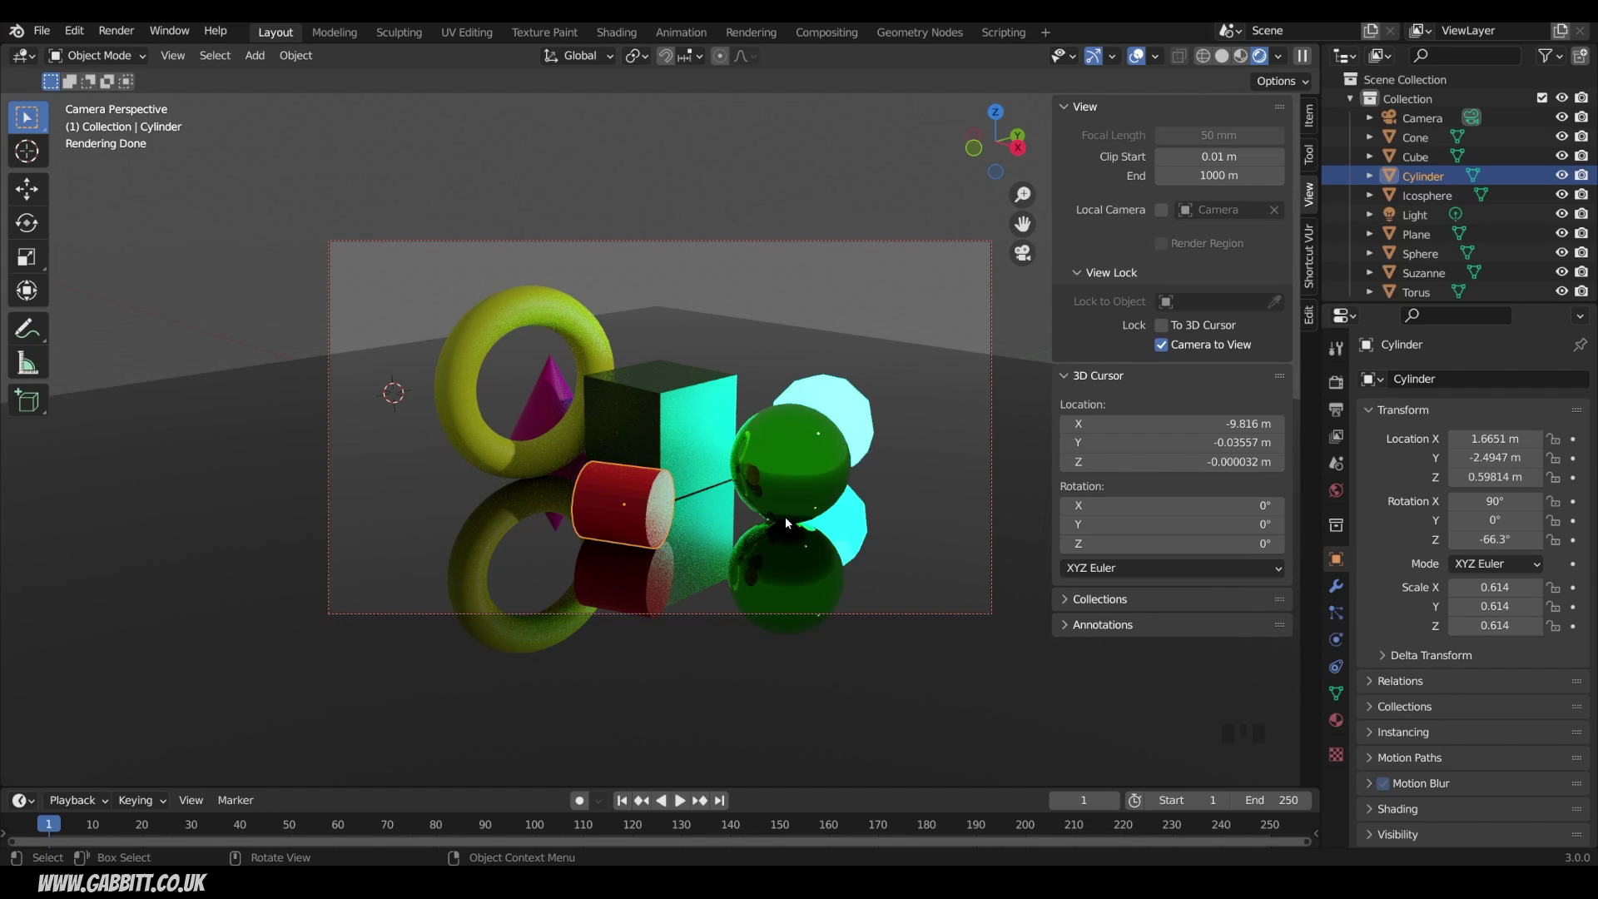
Start a Cycles render of the current image to check its progress, and close the render window before it finishes.
click(116, 31)
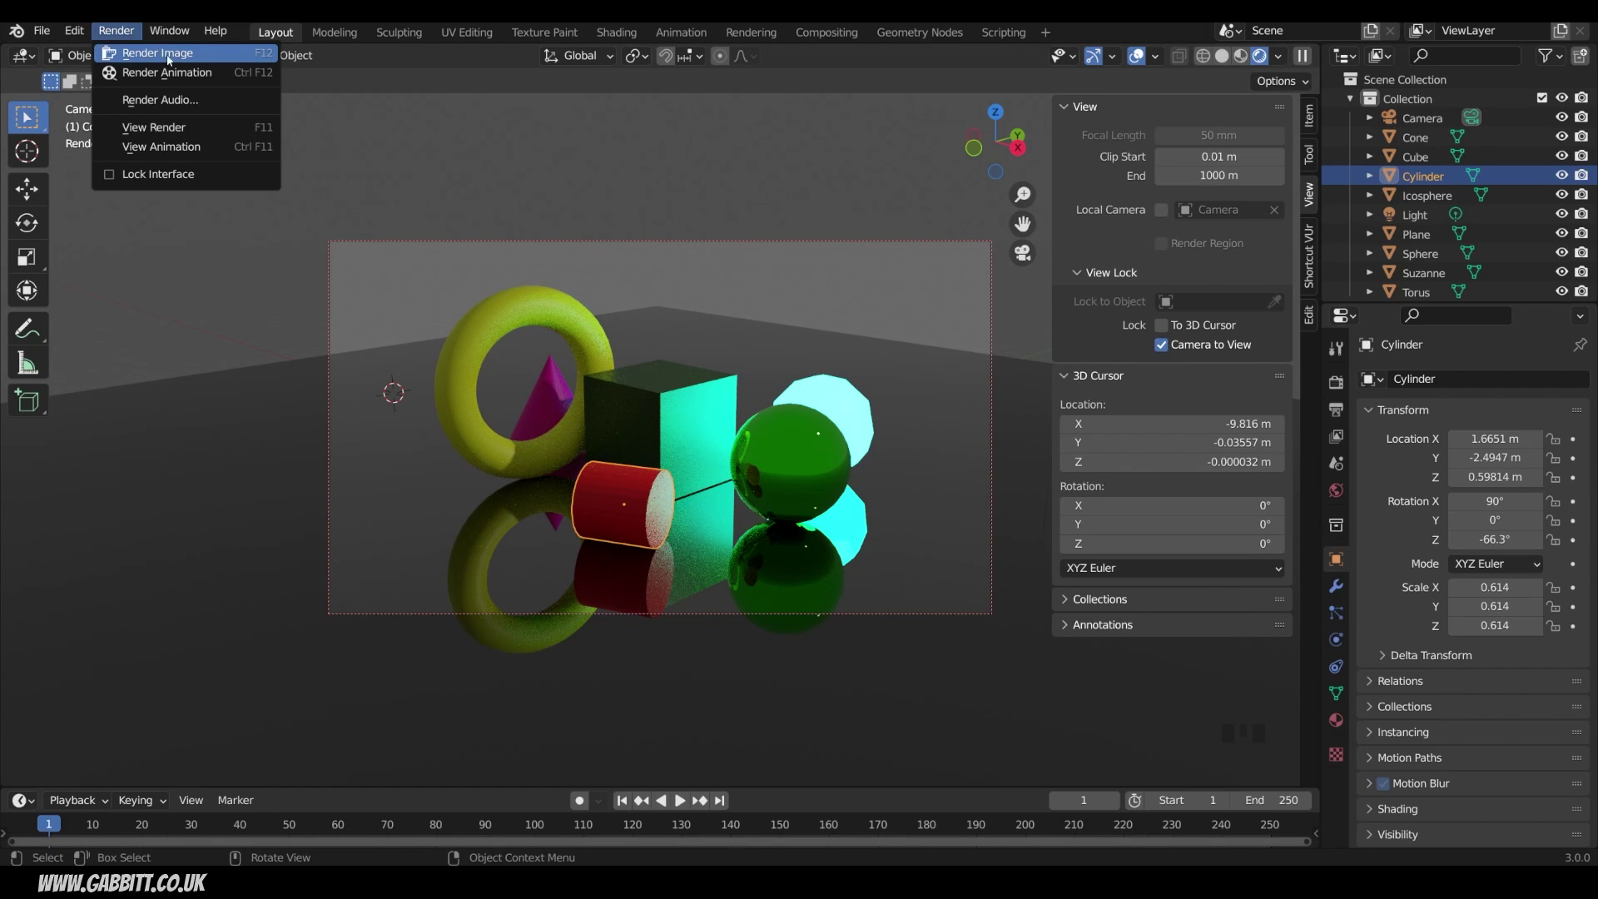
click(158, 53)
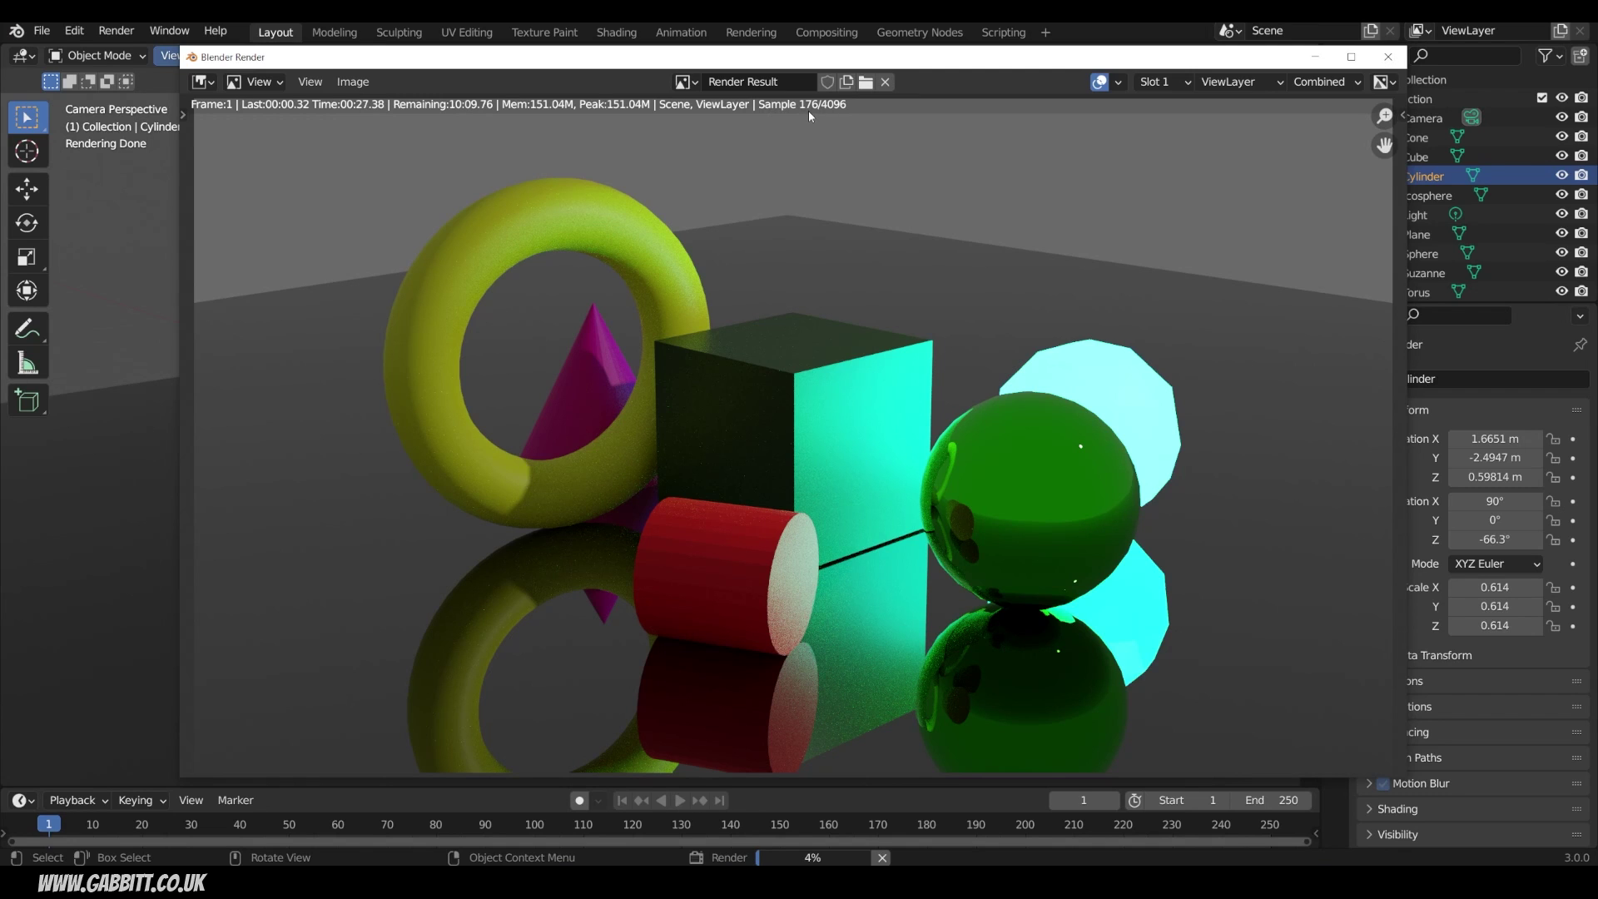
click(1388, 56)
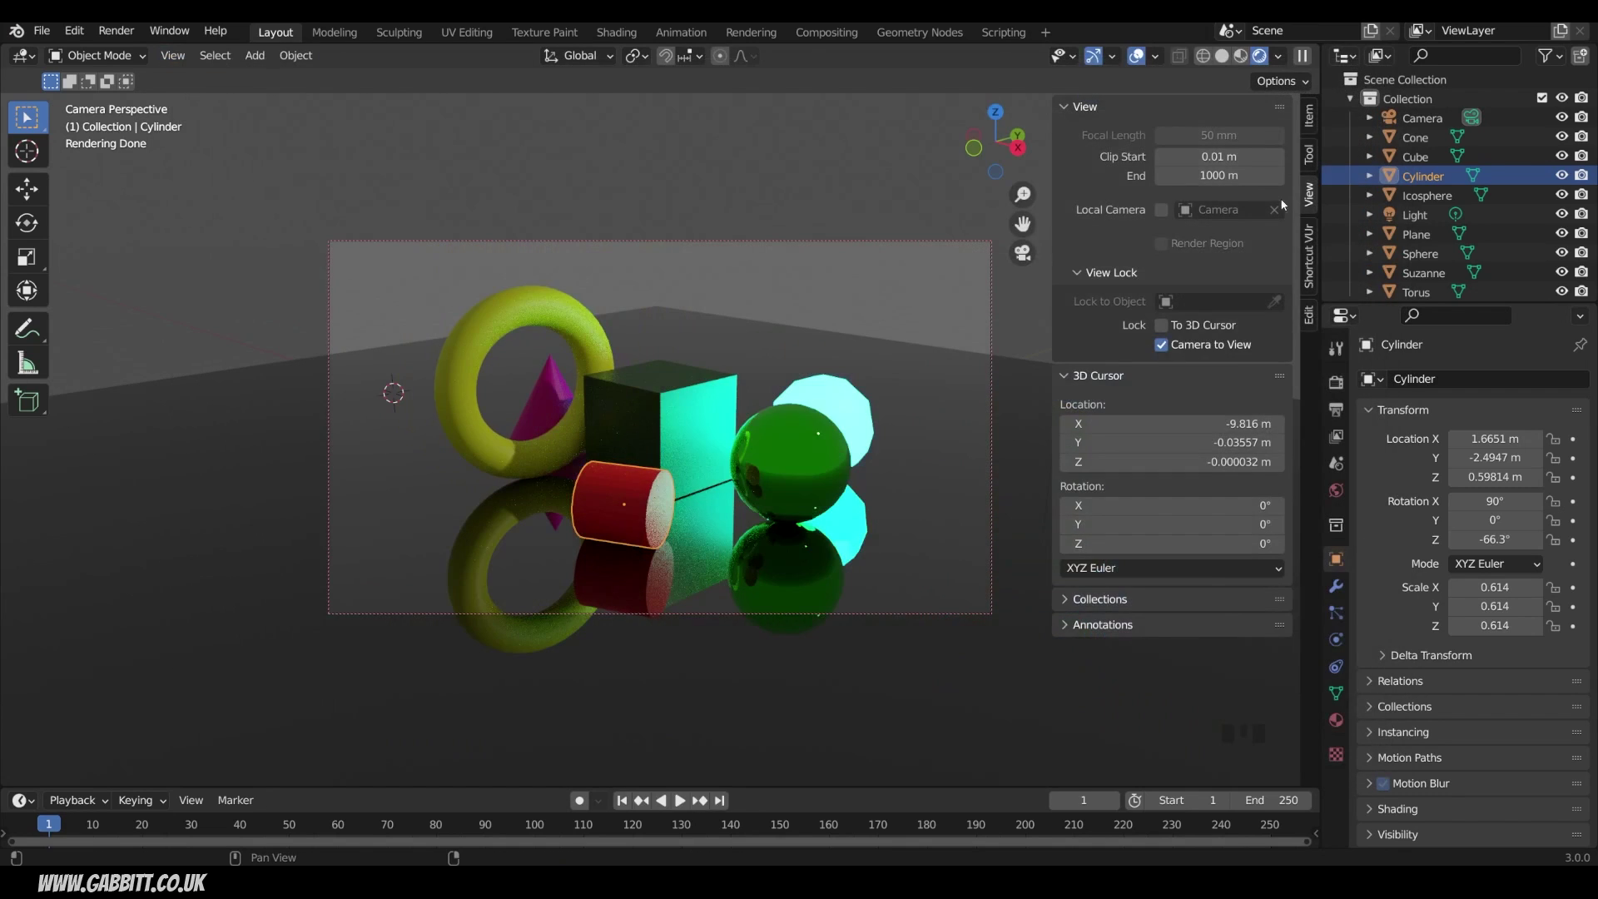
Set the Cycles render device to GPU Compute in the scene's render settings.
click(1337, 390)
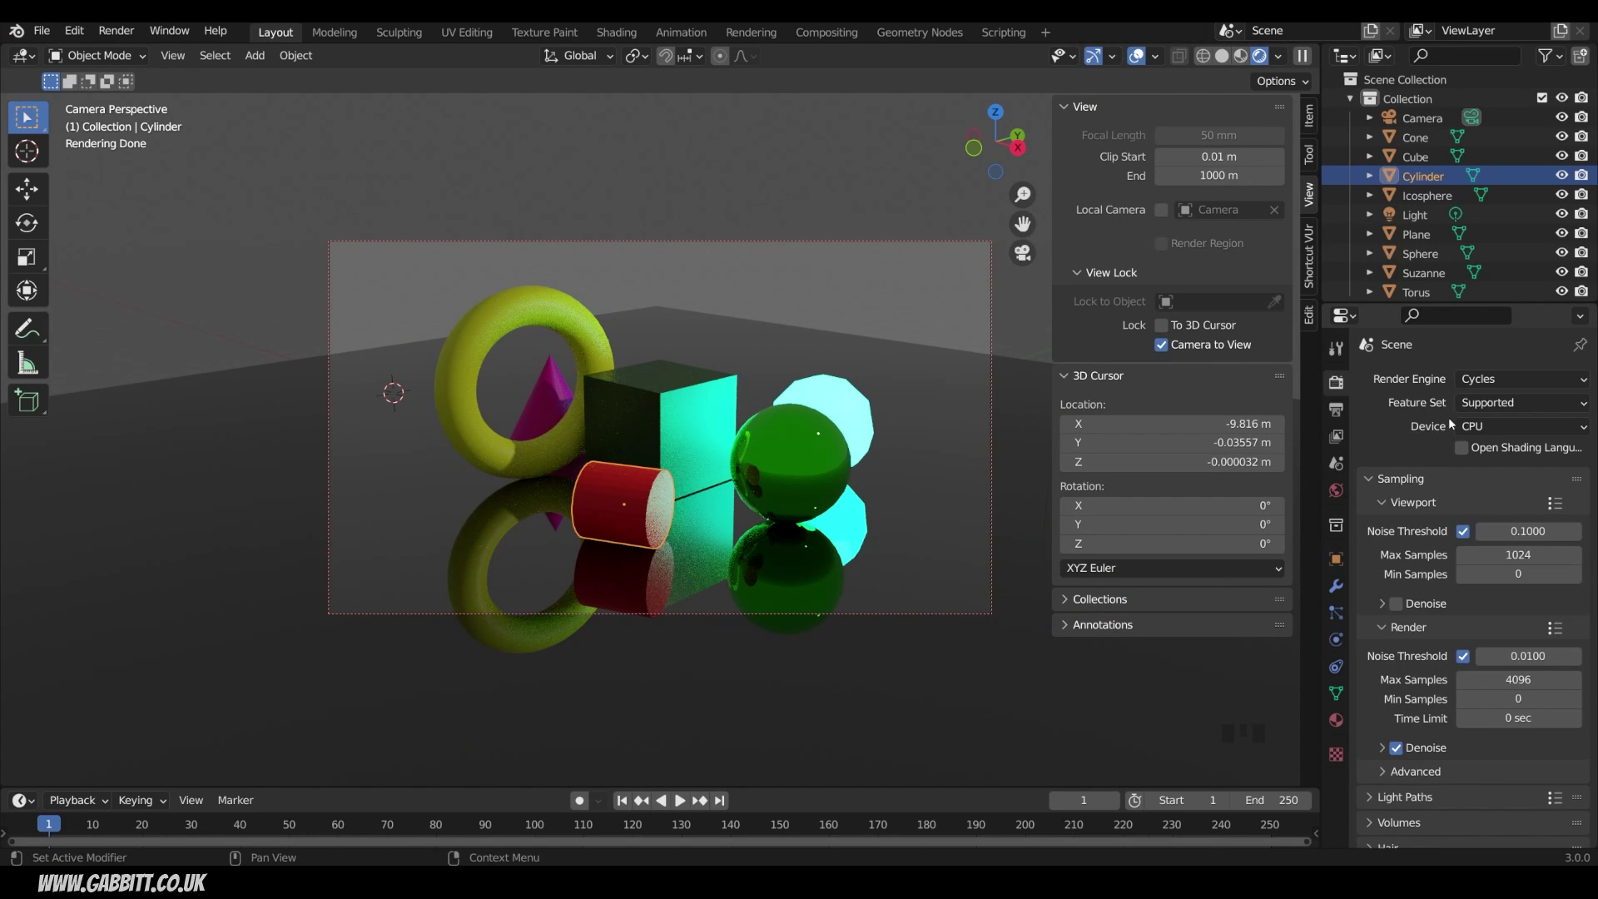
click(1485, 426)
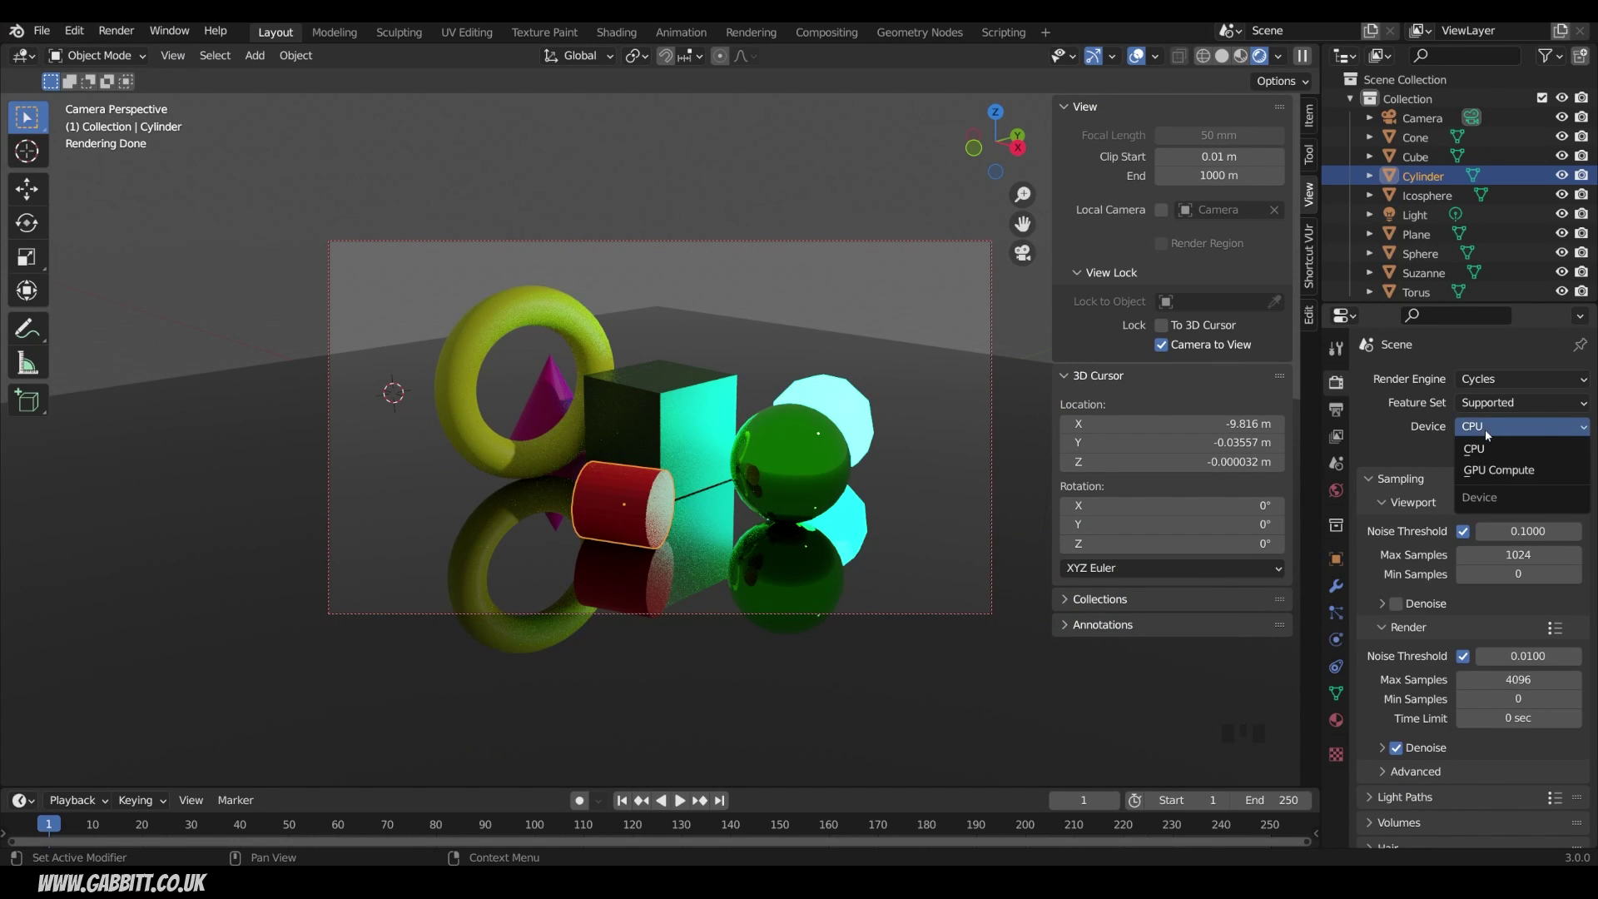
click(1492, 471)
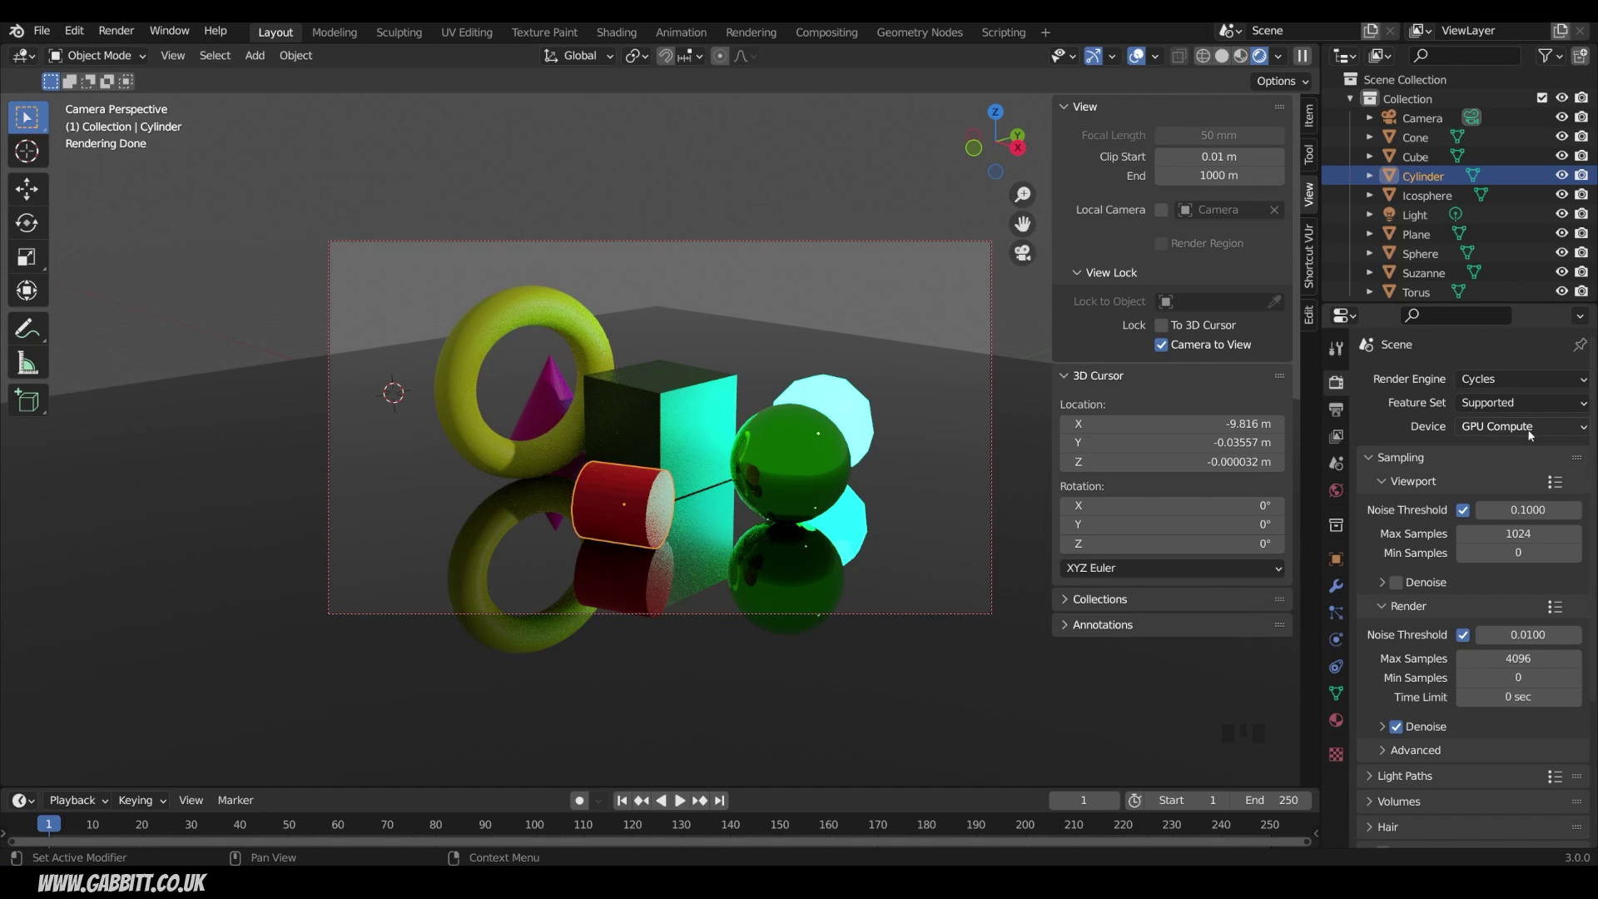
In the system preferences, view the CUDA option for Cycles render devices, choose OptiX, and close the preferences.
click(75, 30)
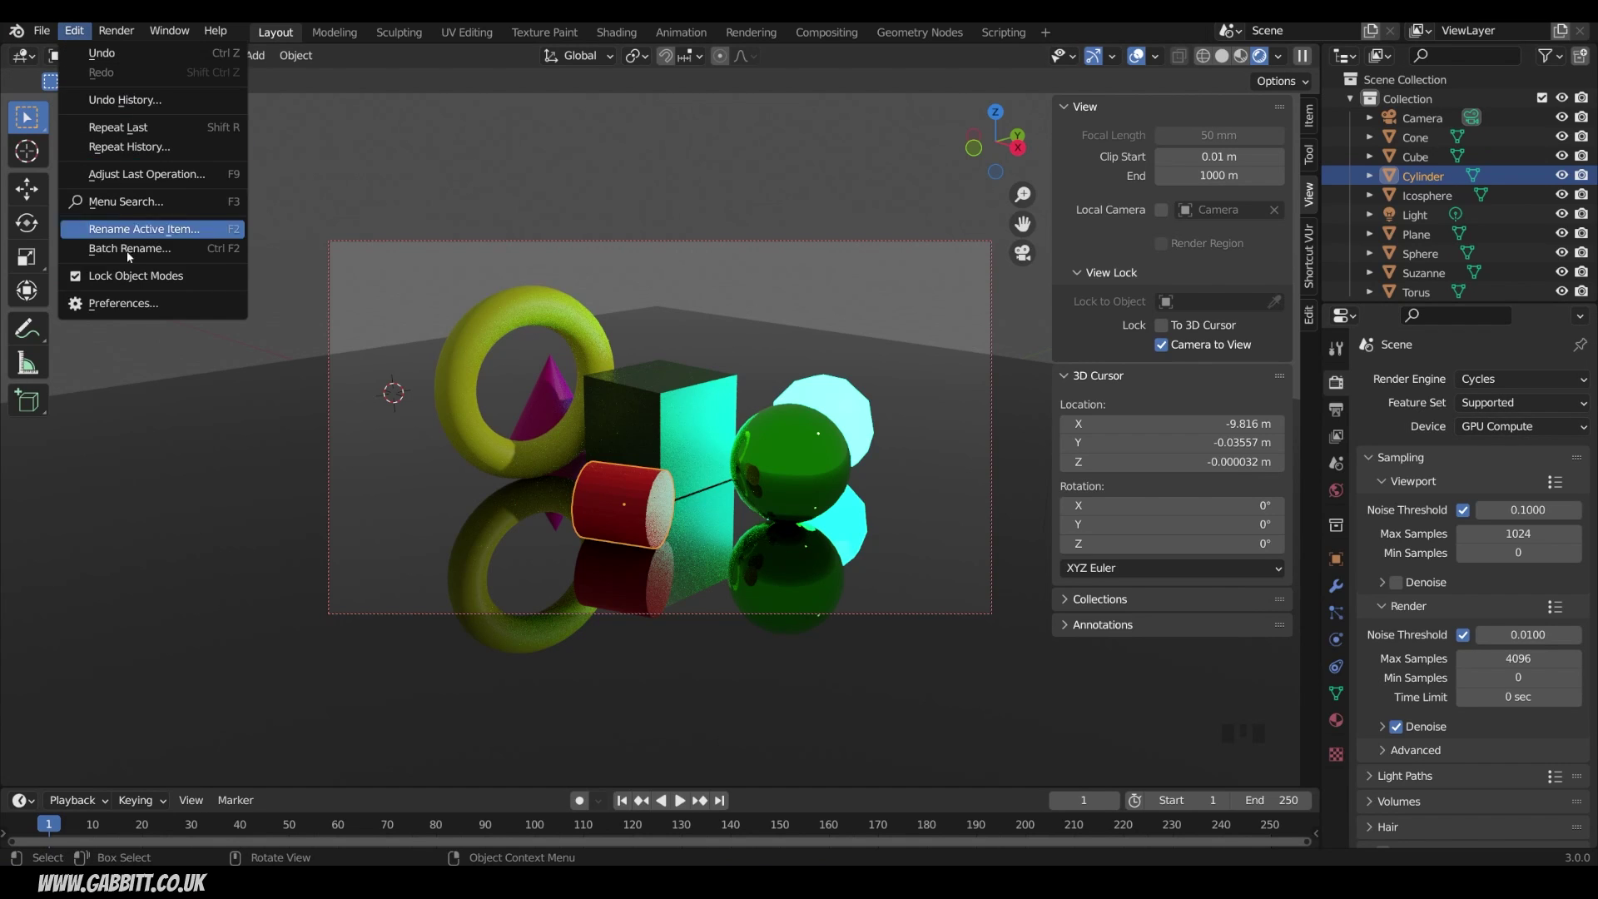
click(117, 305)
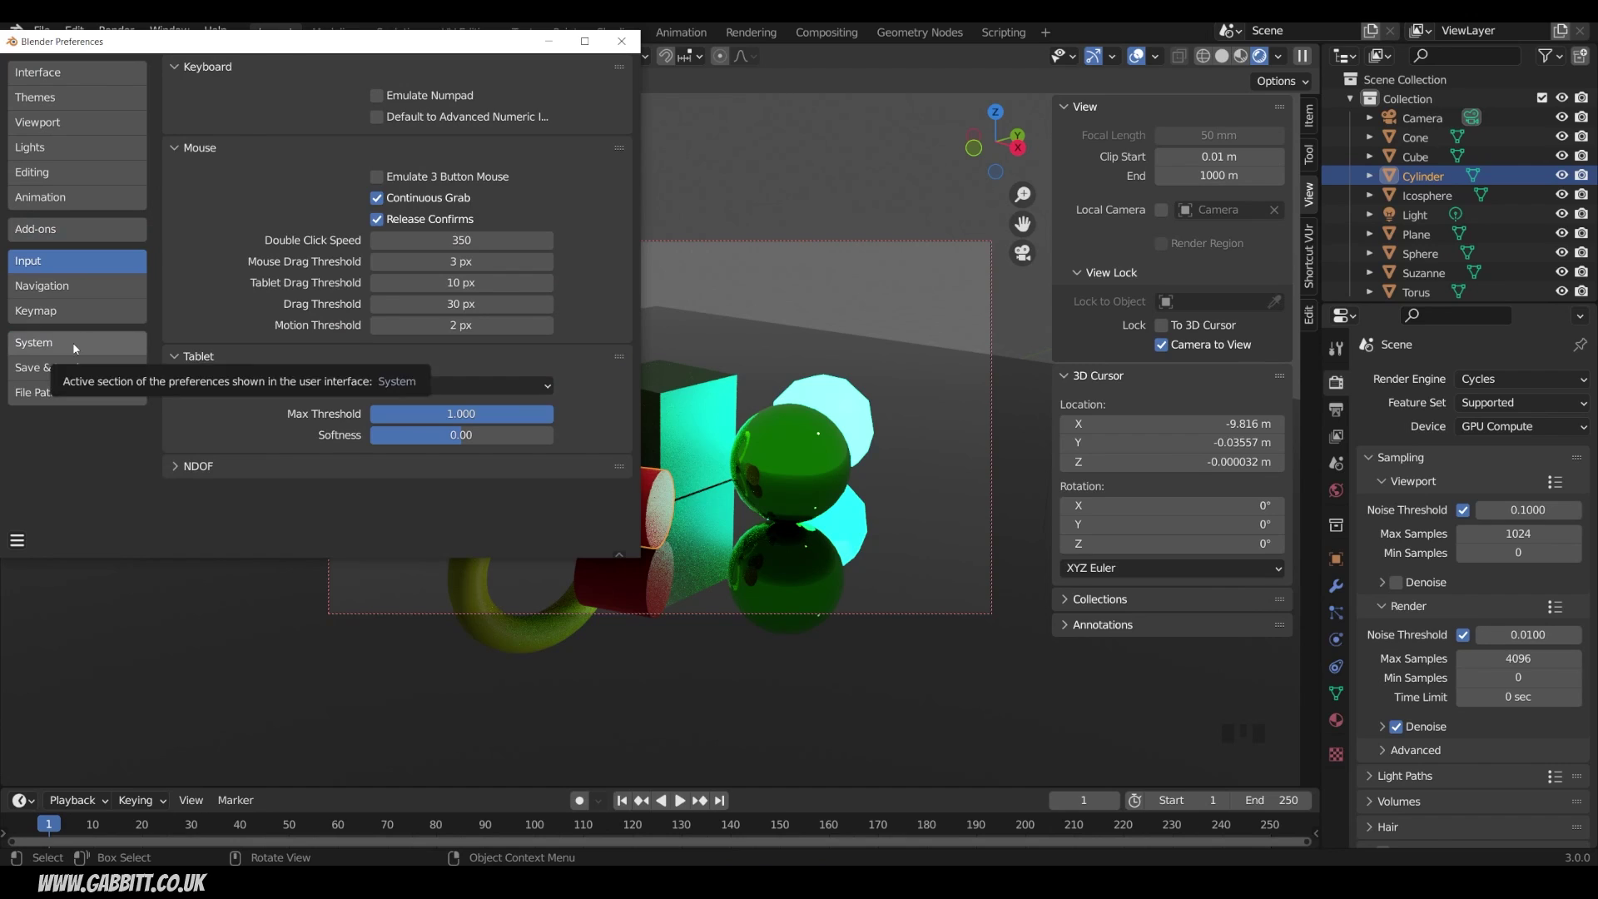
click(37, 342)
click(363, 97)
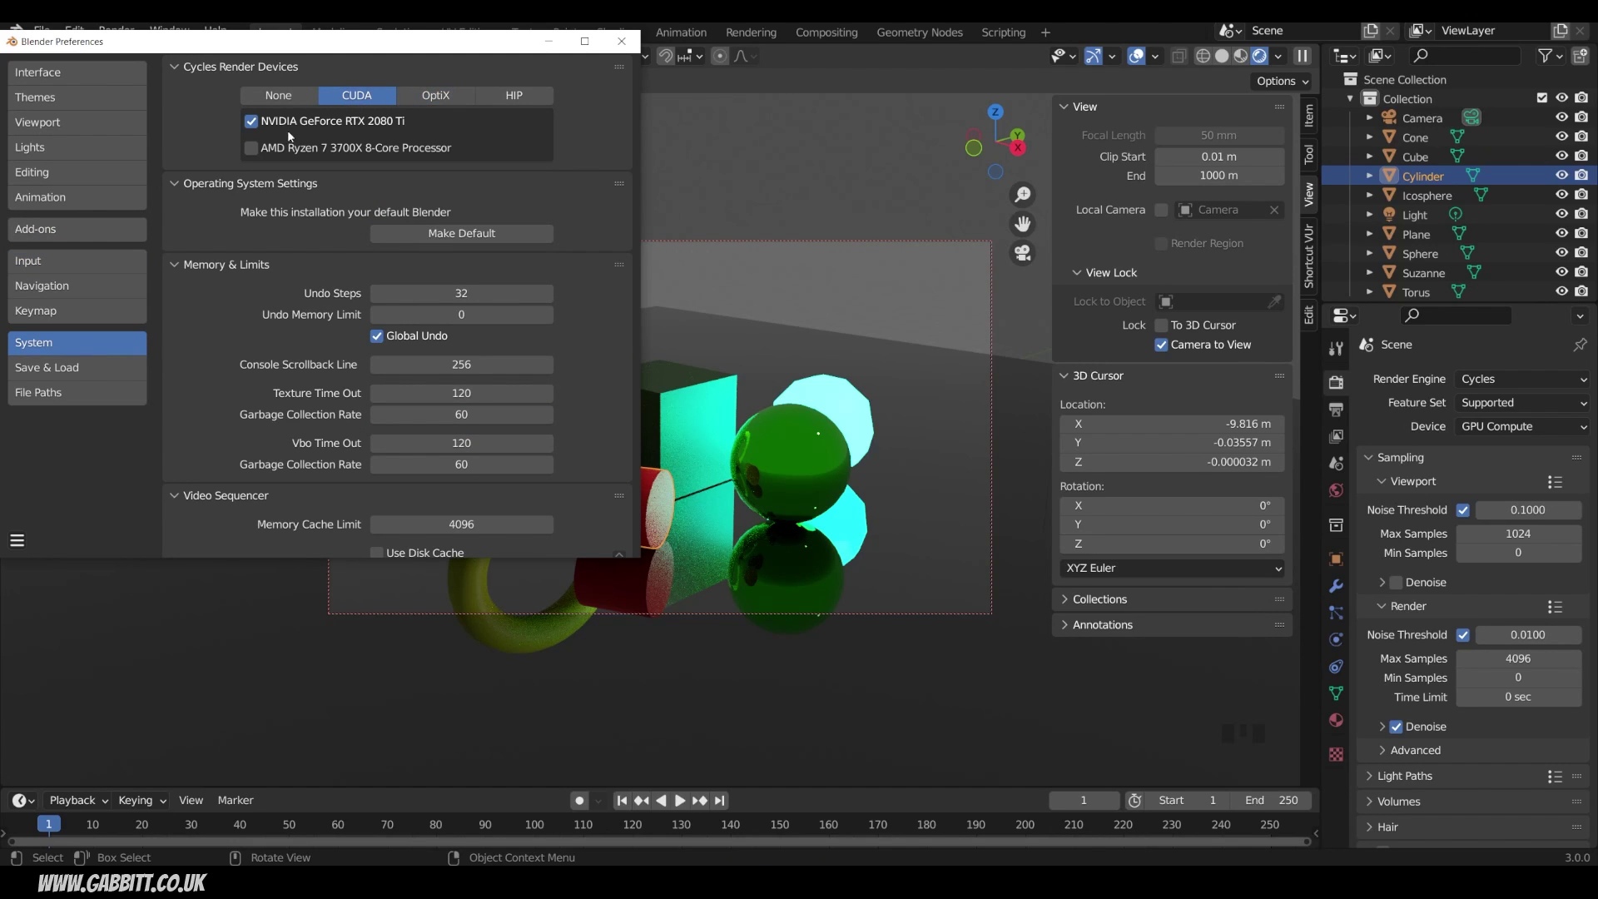
click(445, 98)
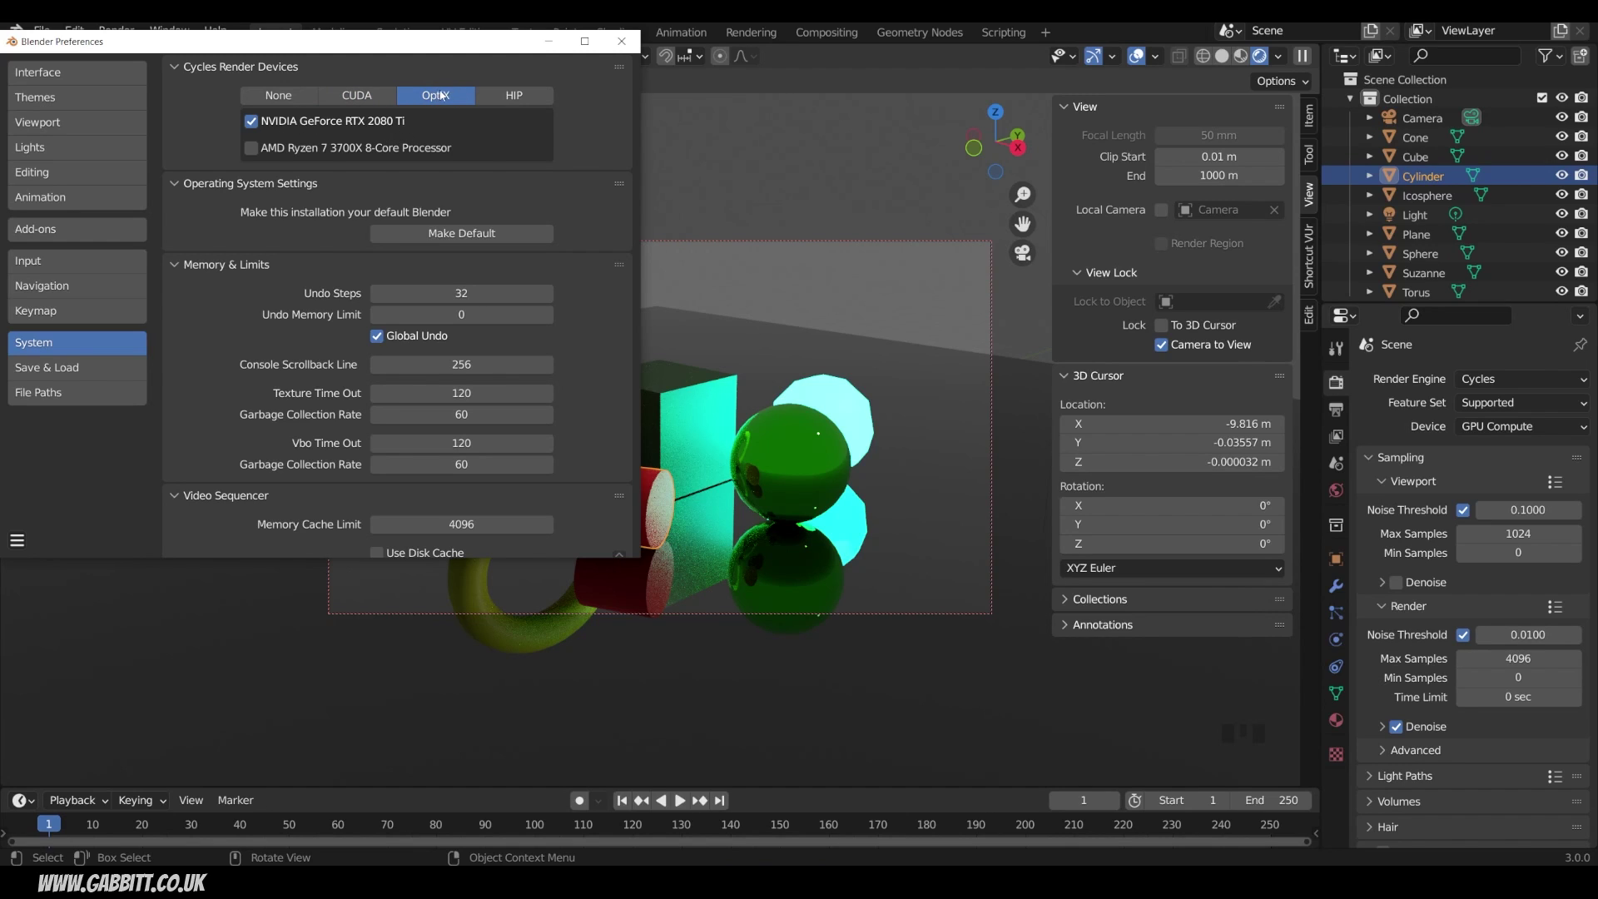
click(621, 42)
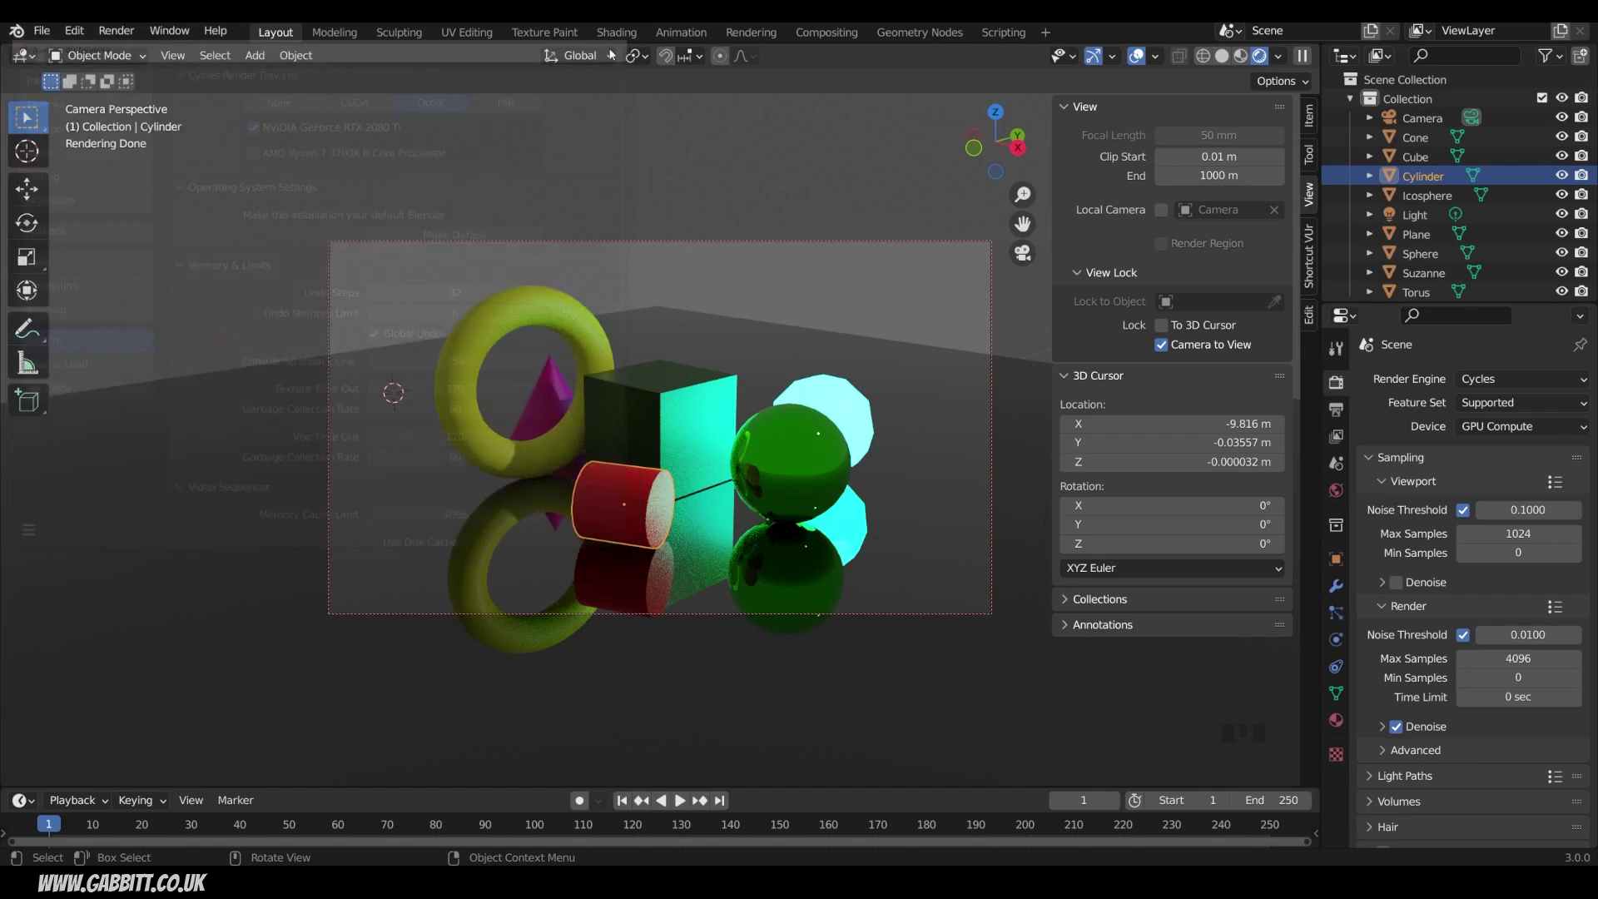